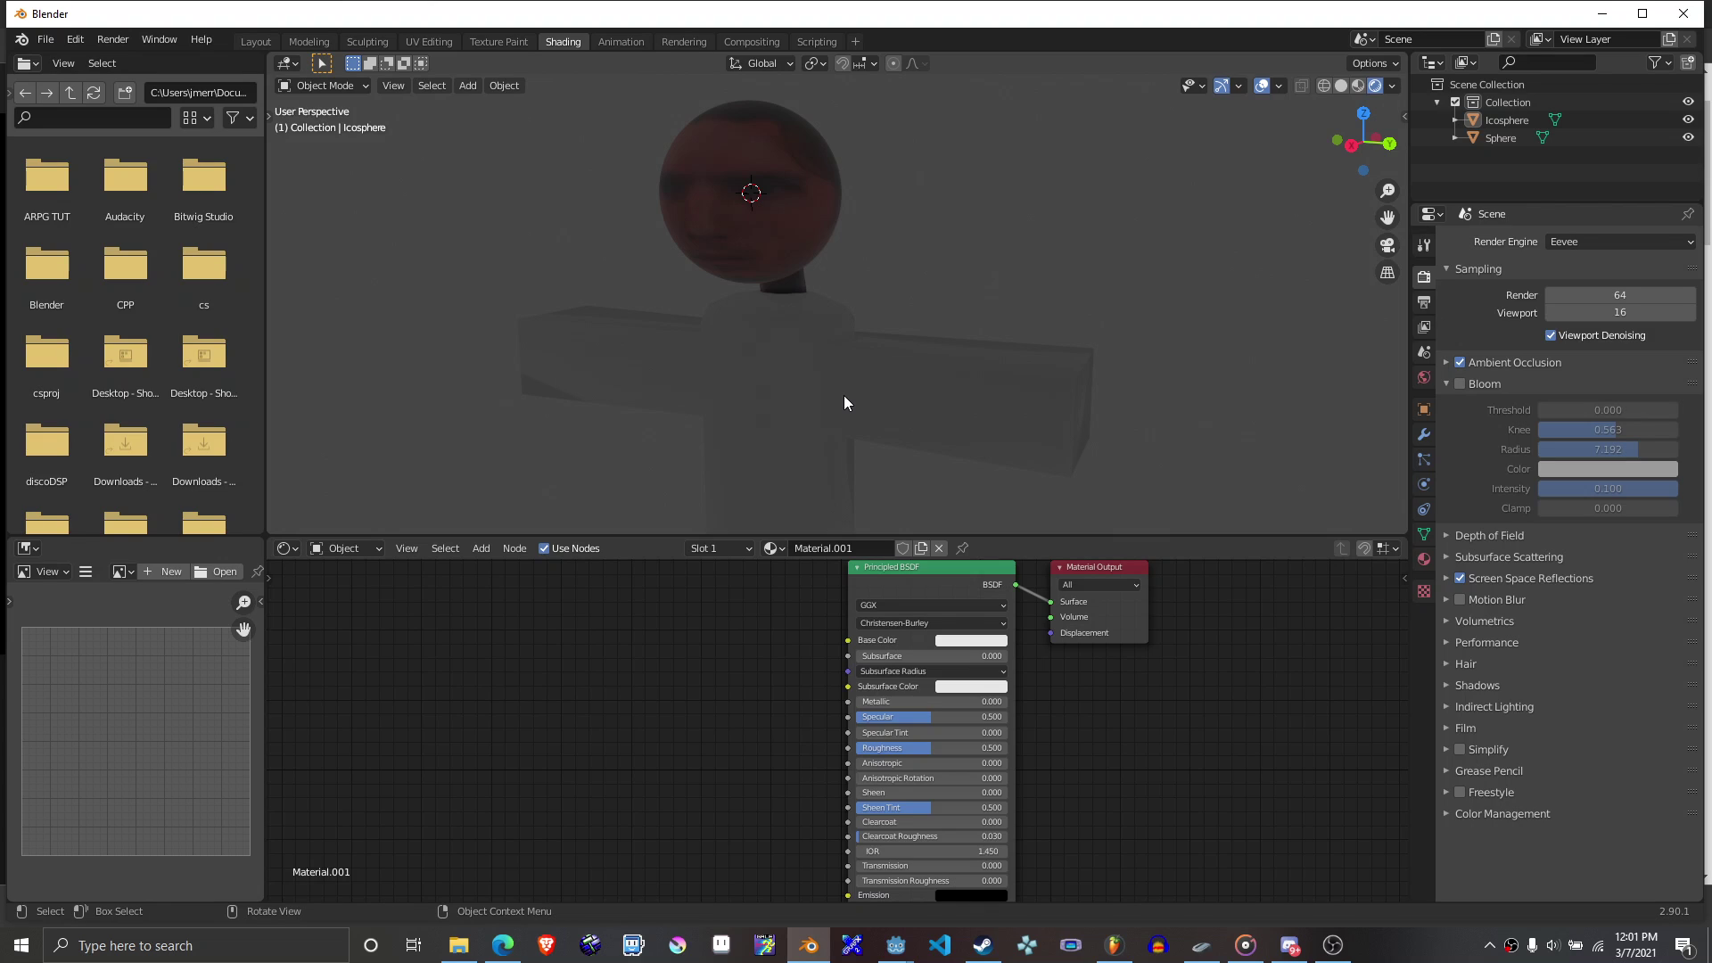
Select the body and add an Image Texture node to its material.
click(843, 394)
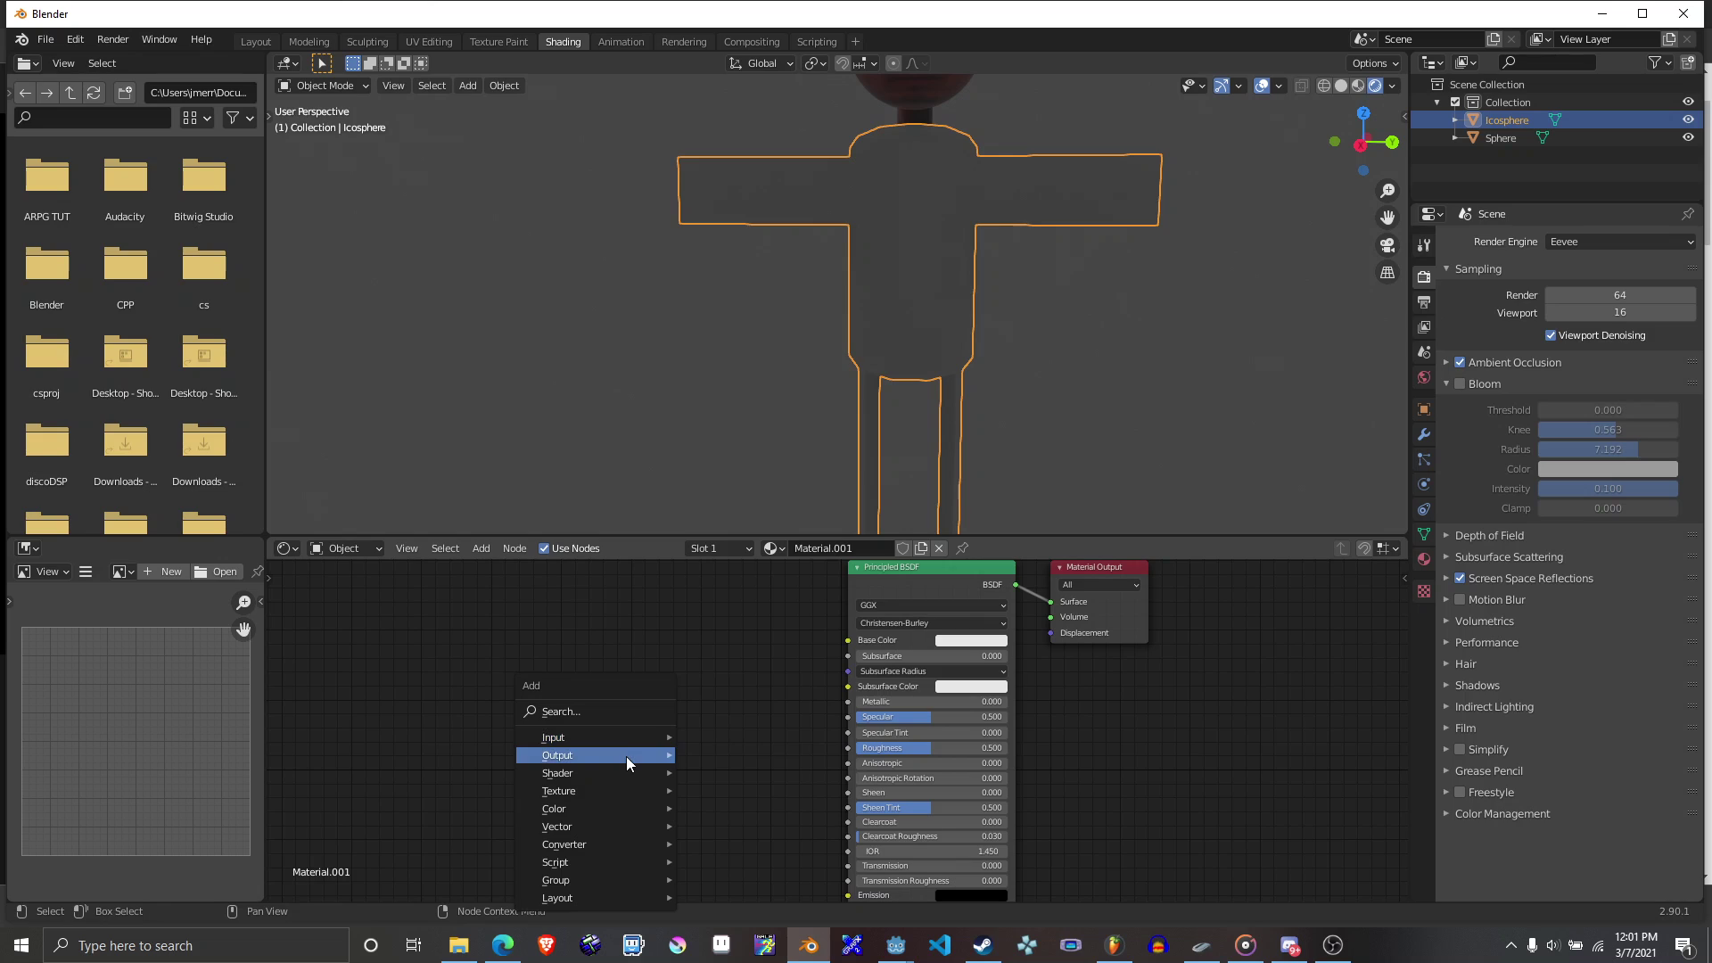
mouse_move(605, 791)
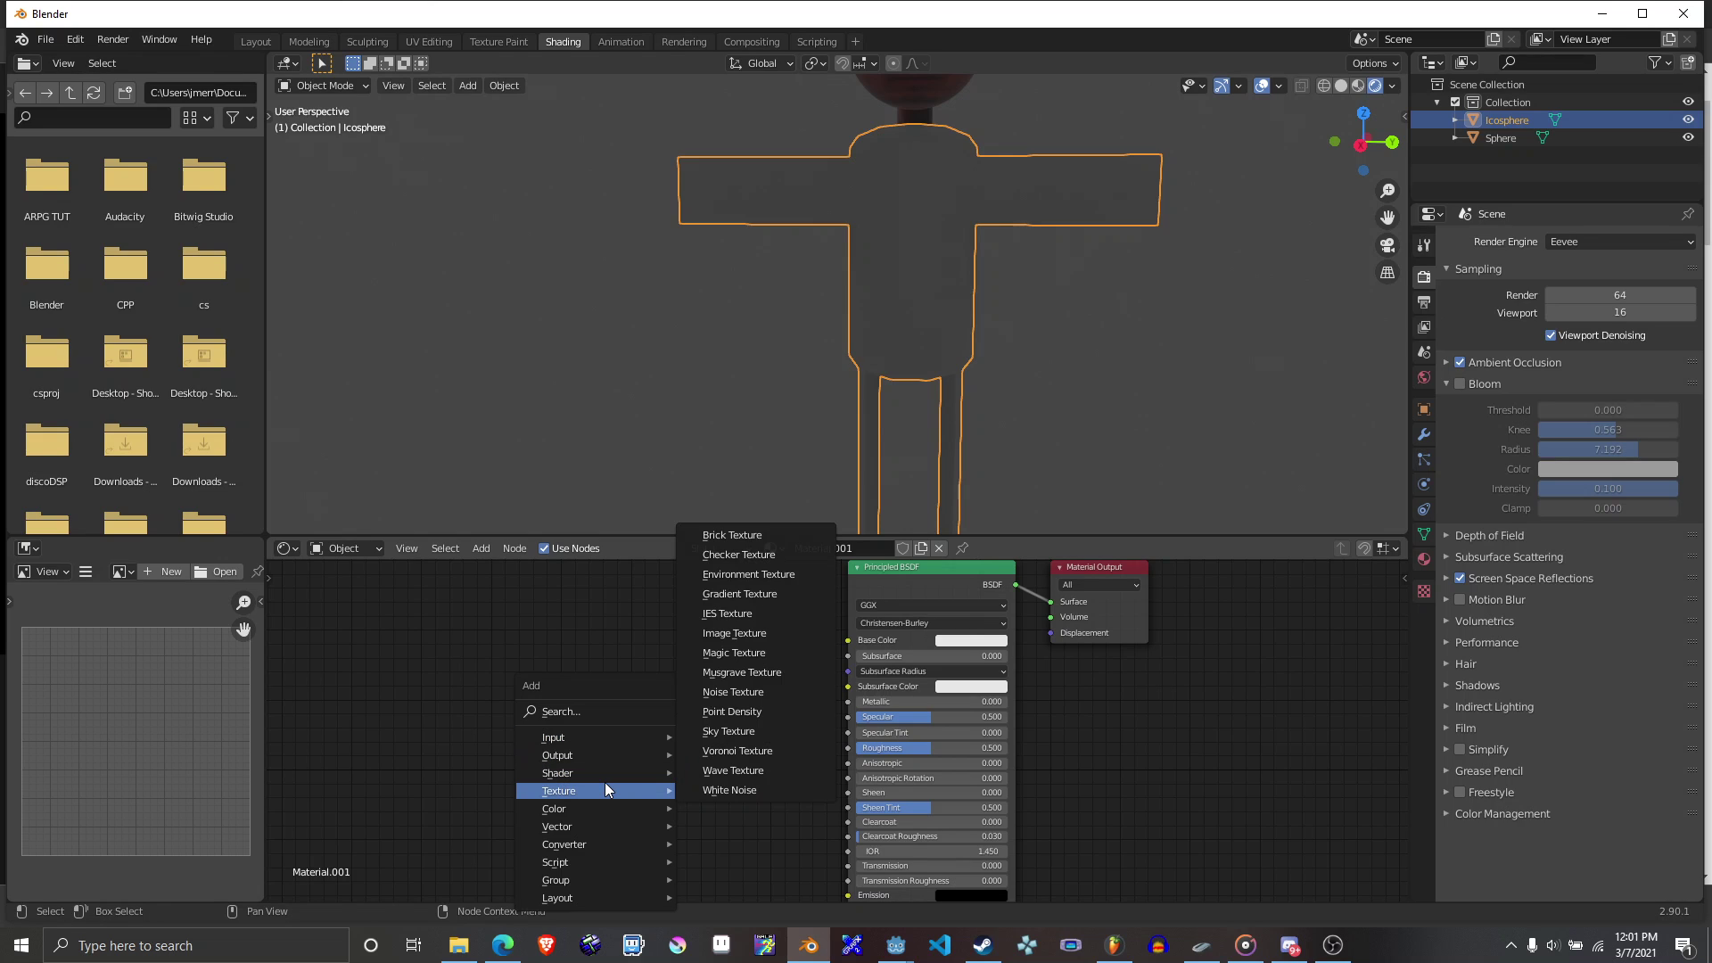
mouse_move(598, 737)
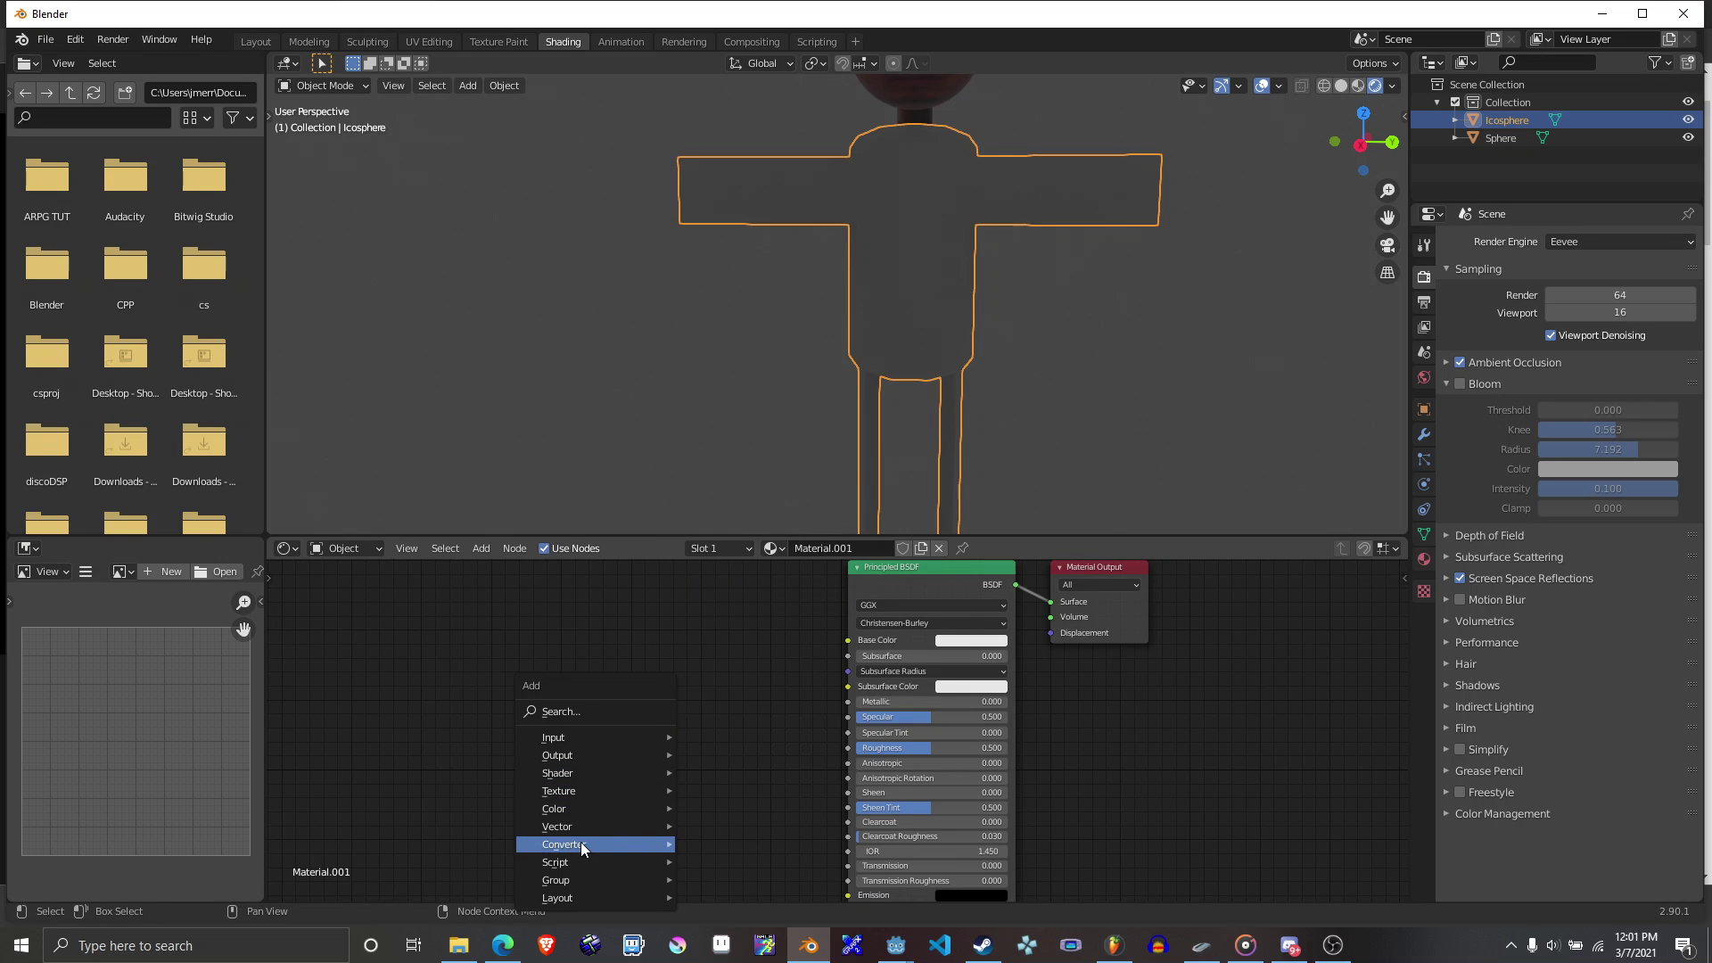
mouse_move(559, 870)
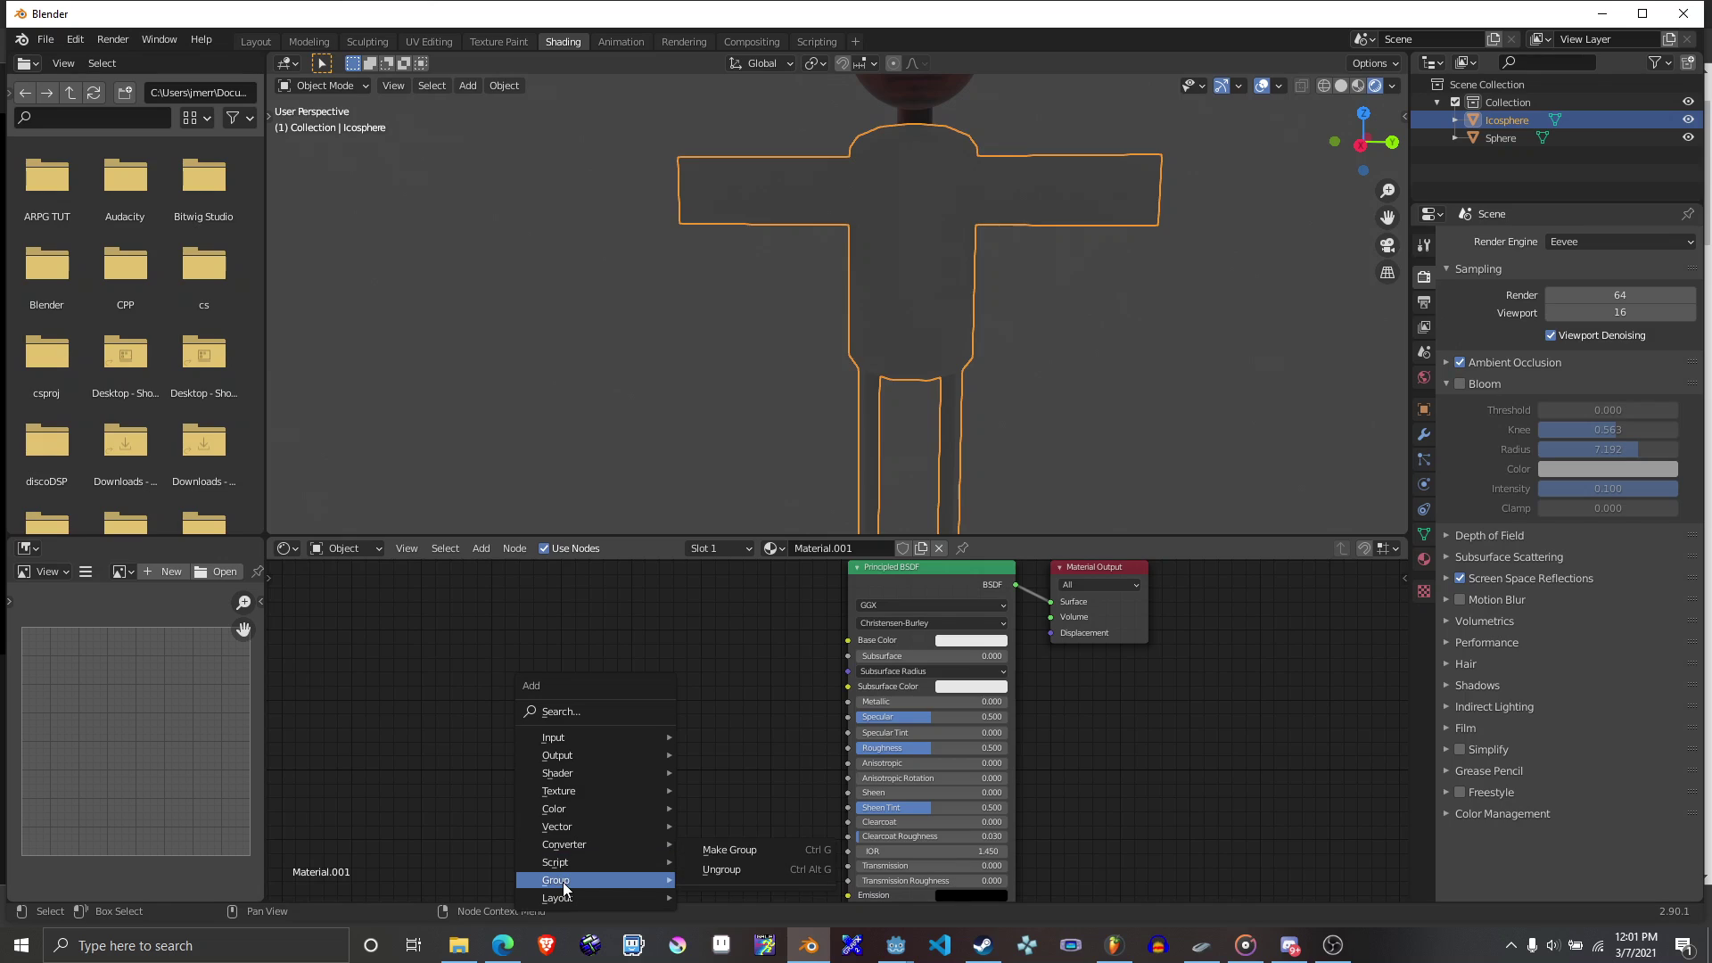
mouse_move(660, 737)
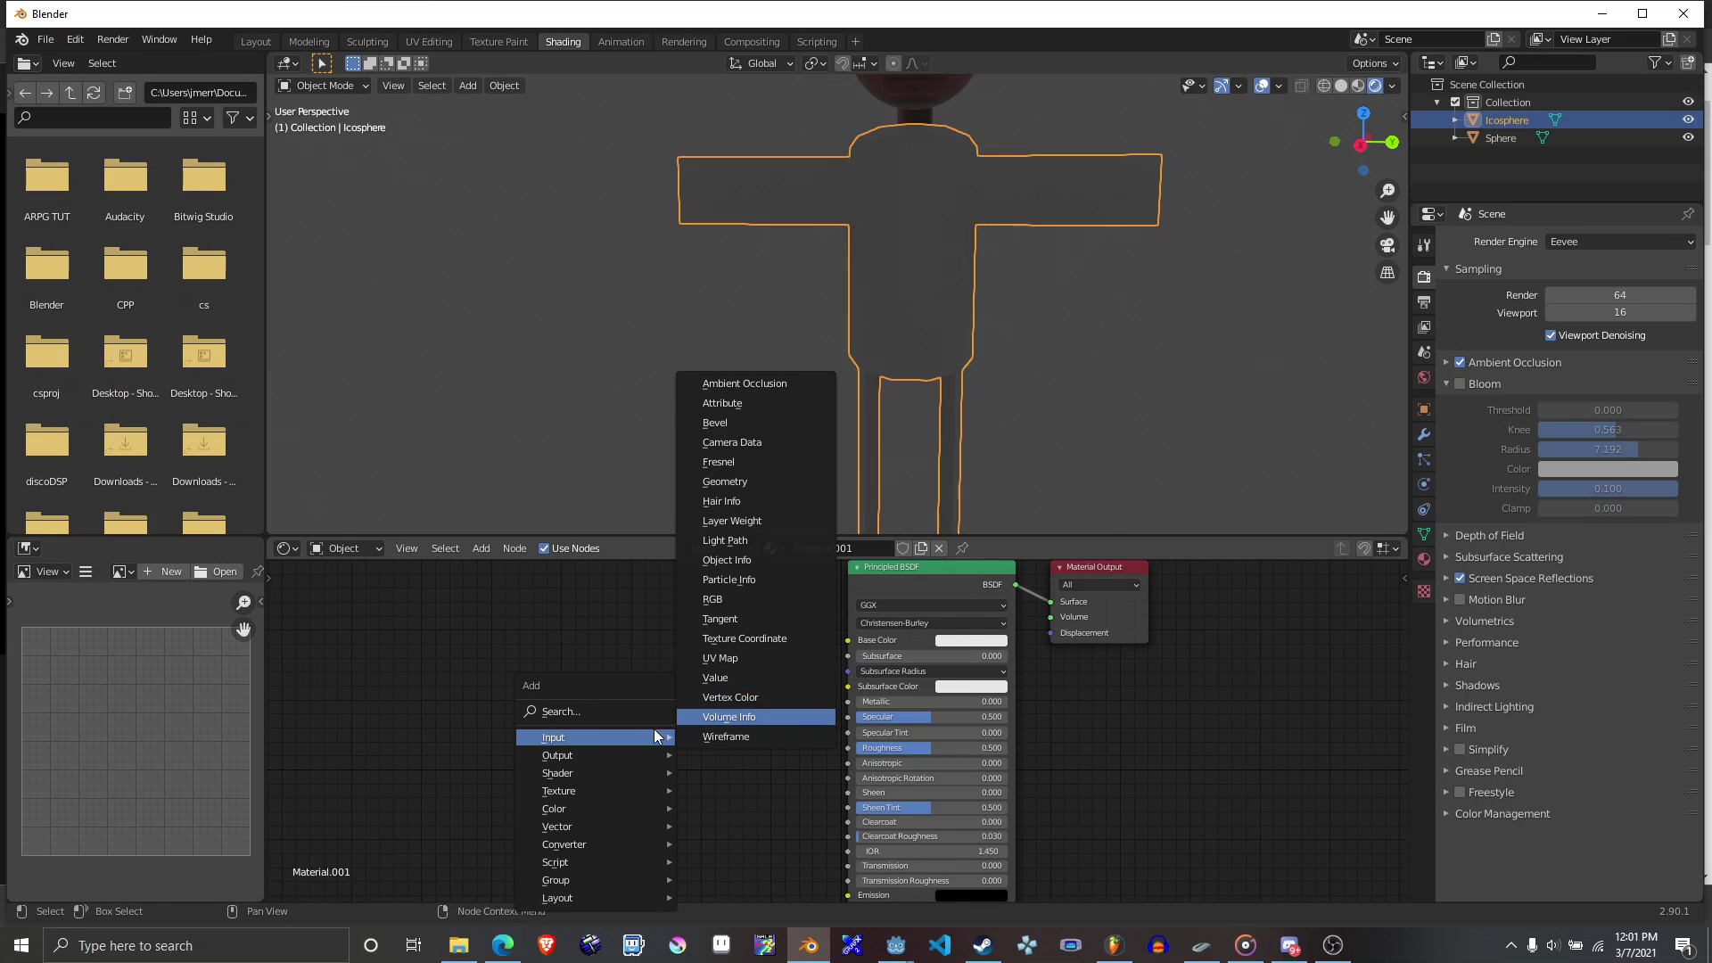
click(595, 709)
text(image)
key(Return)
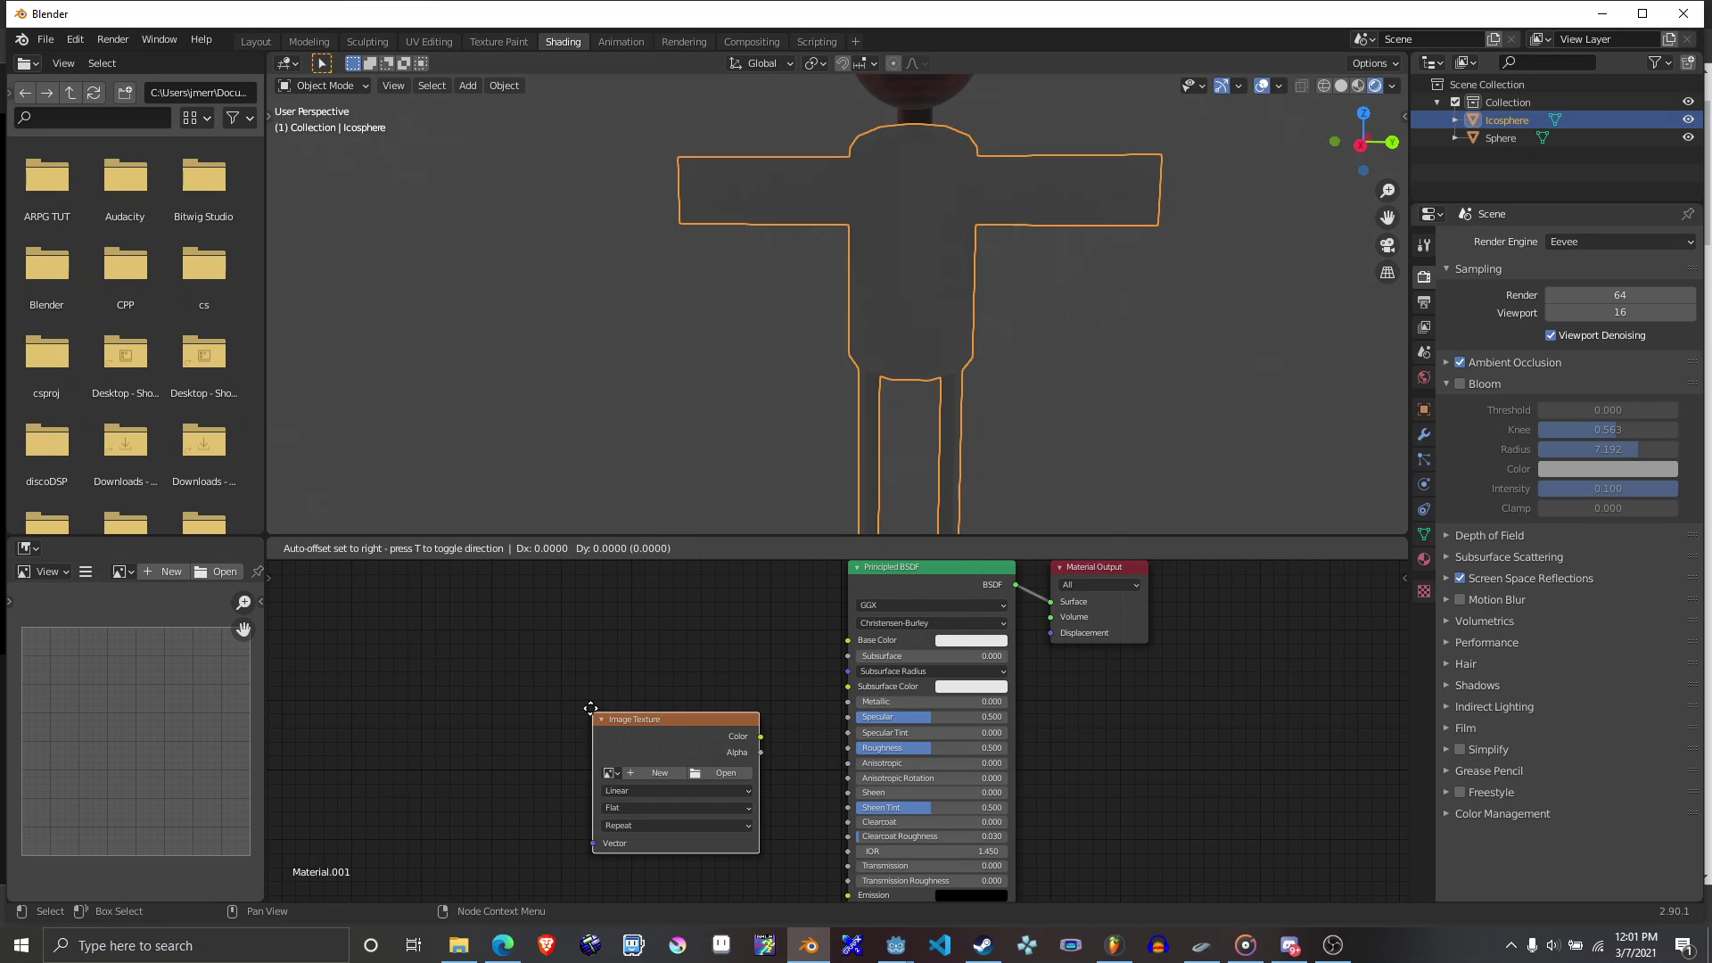
Create a new image named Untitled in the Image Texture node and link its Color output to Base Color.
click(612, 762)
click(611, 754)
click(669, 651)
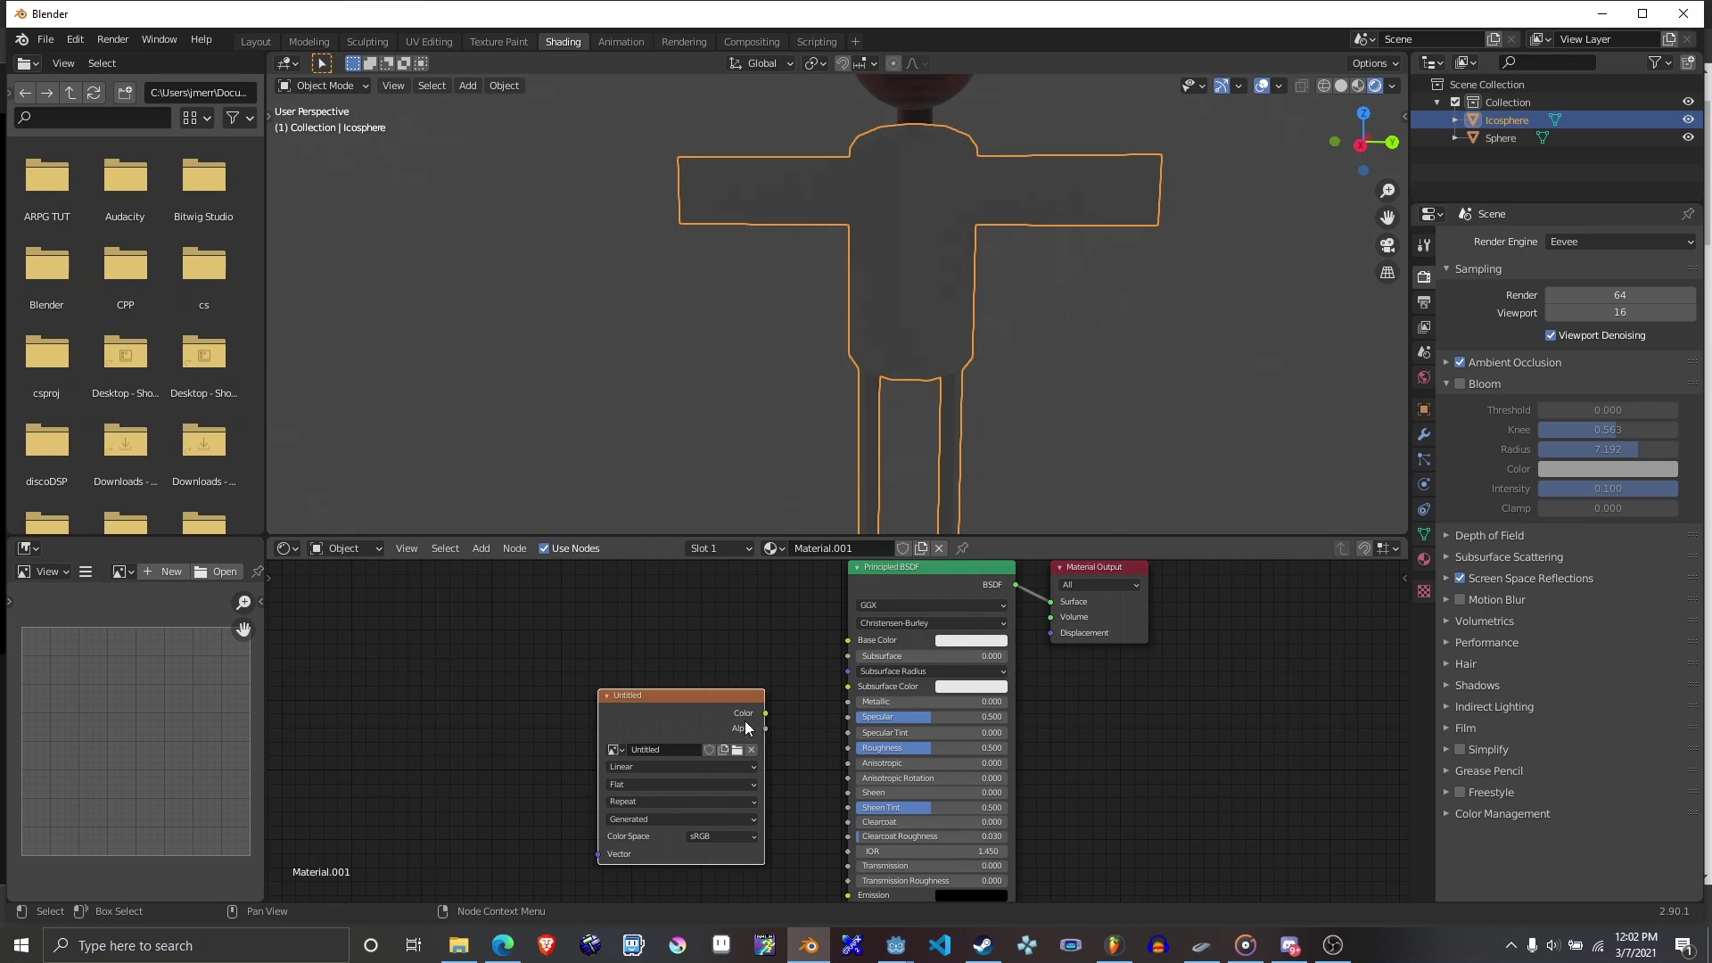
drag(766, 714, 848, 640)
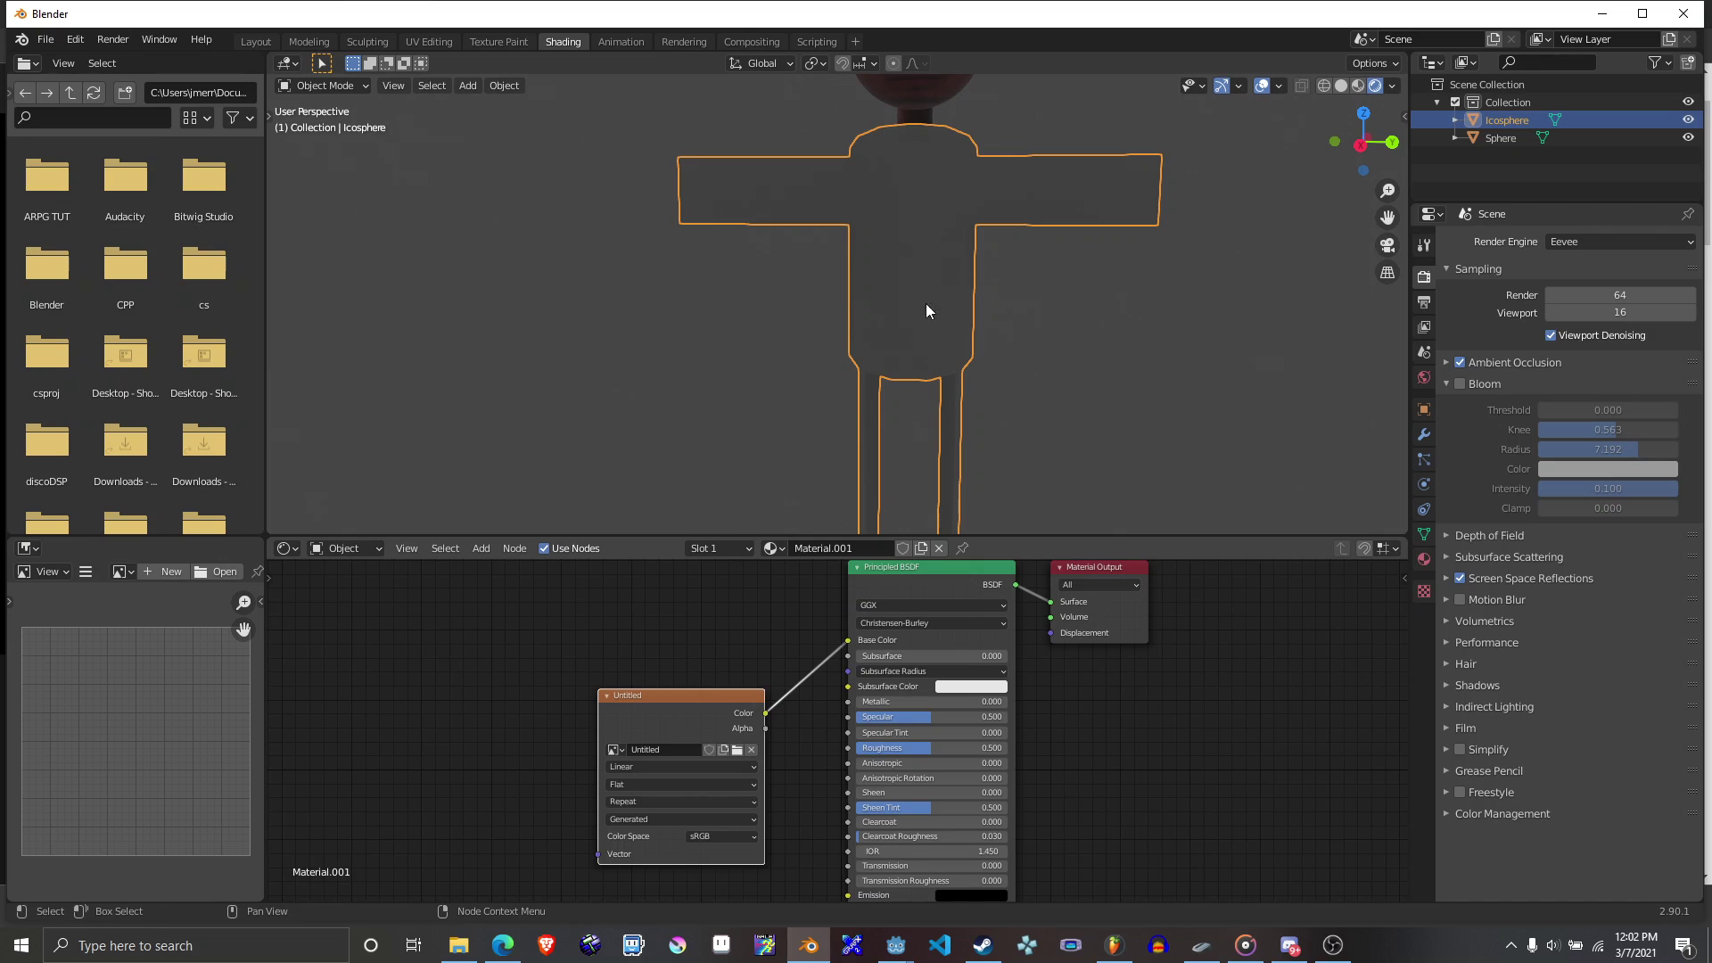
Paint the body's torso and arms white in the Texture Paint workspace, including the dark seam along the arm.
click(492, 41)
mouse_move(1032, 394)
mouse_down()
mouse_move(1186, 482)
mouse_move(1229, 450)
mouse_move(902, 397)
mouse_move(1078, 380)
mouse_move(1062, 467)
mouse_up()
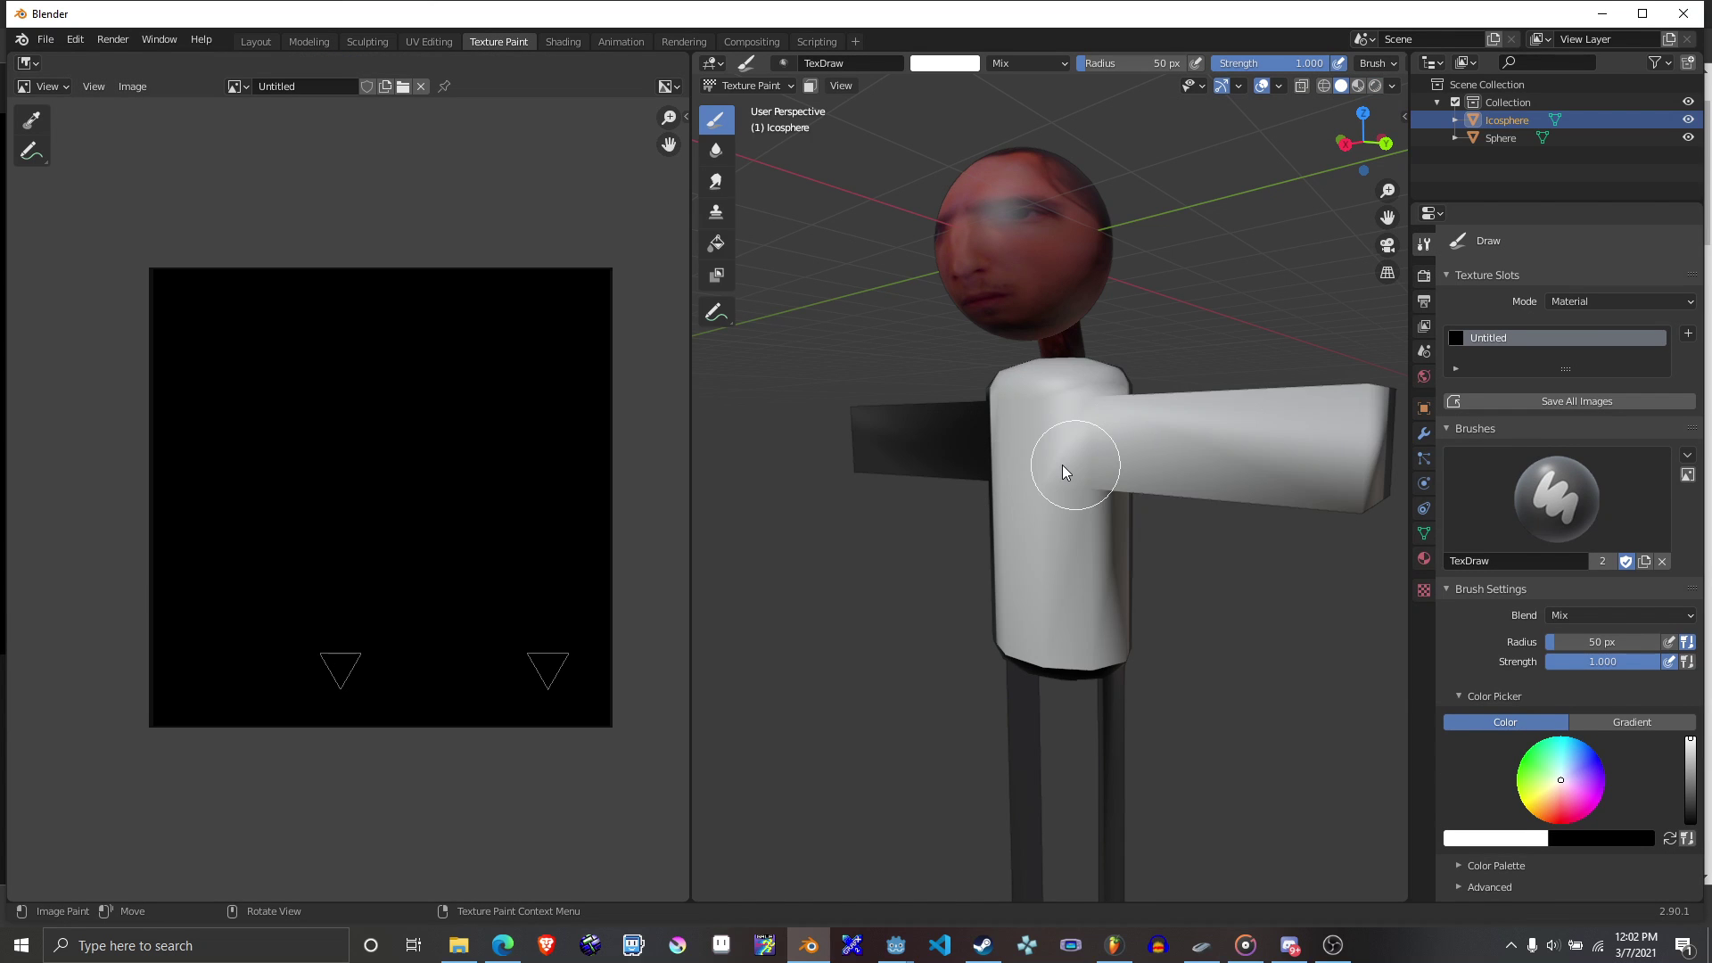
mouse_move(1062, 467)
middle_down()
mouse_move(816, 483)
mouse_move(1232, 426)
mouse_move(1084, 478)
middle_up()
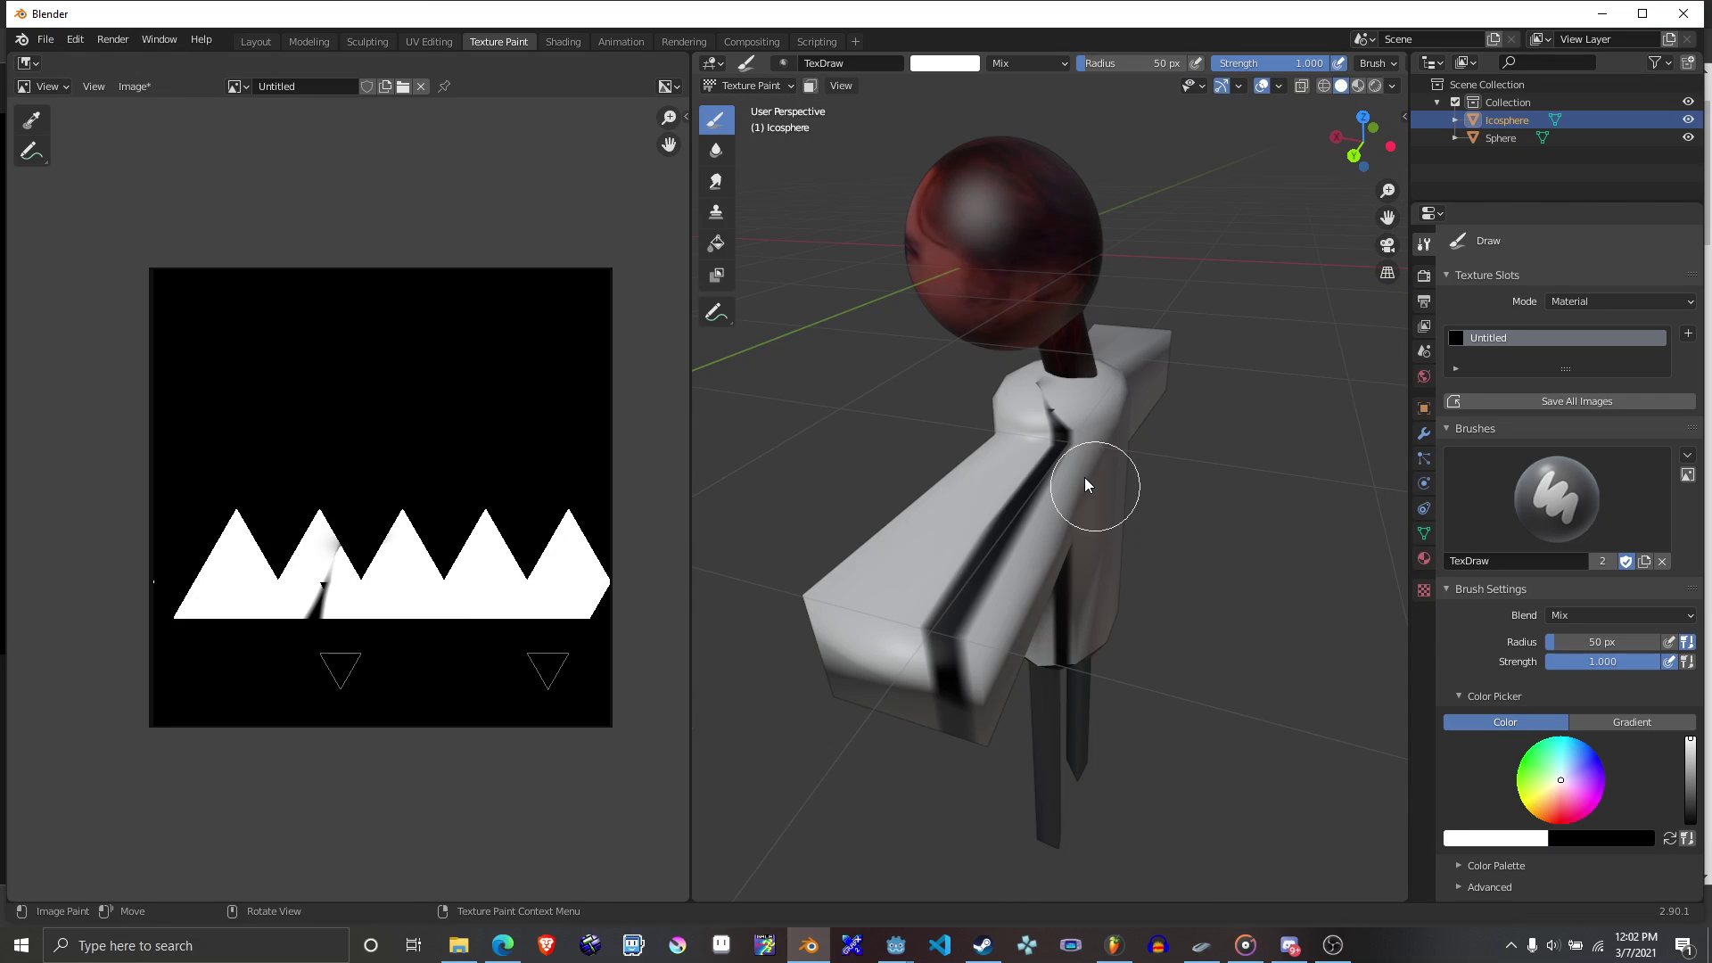
drag(1084, 478, 1026, 515)
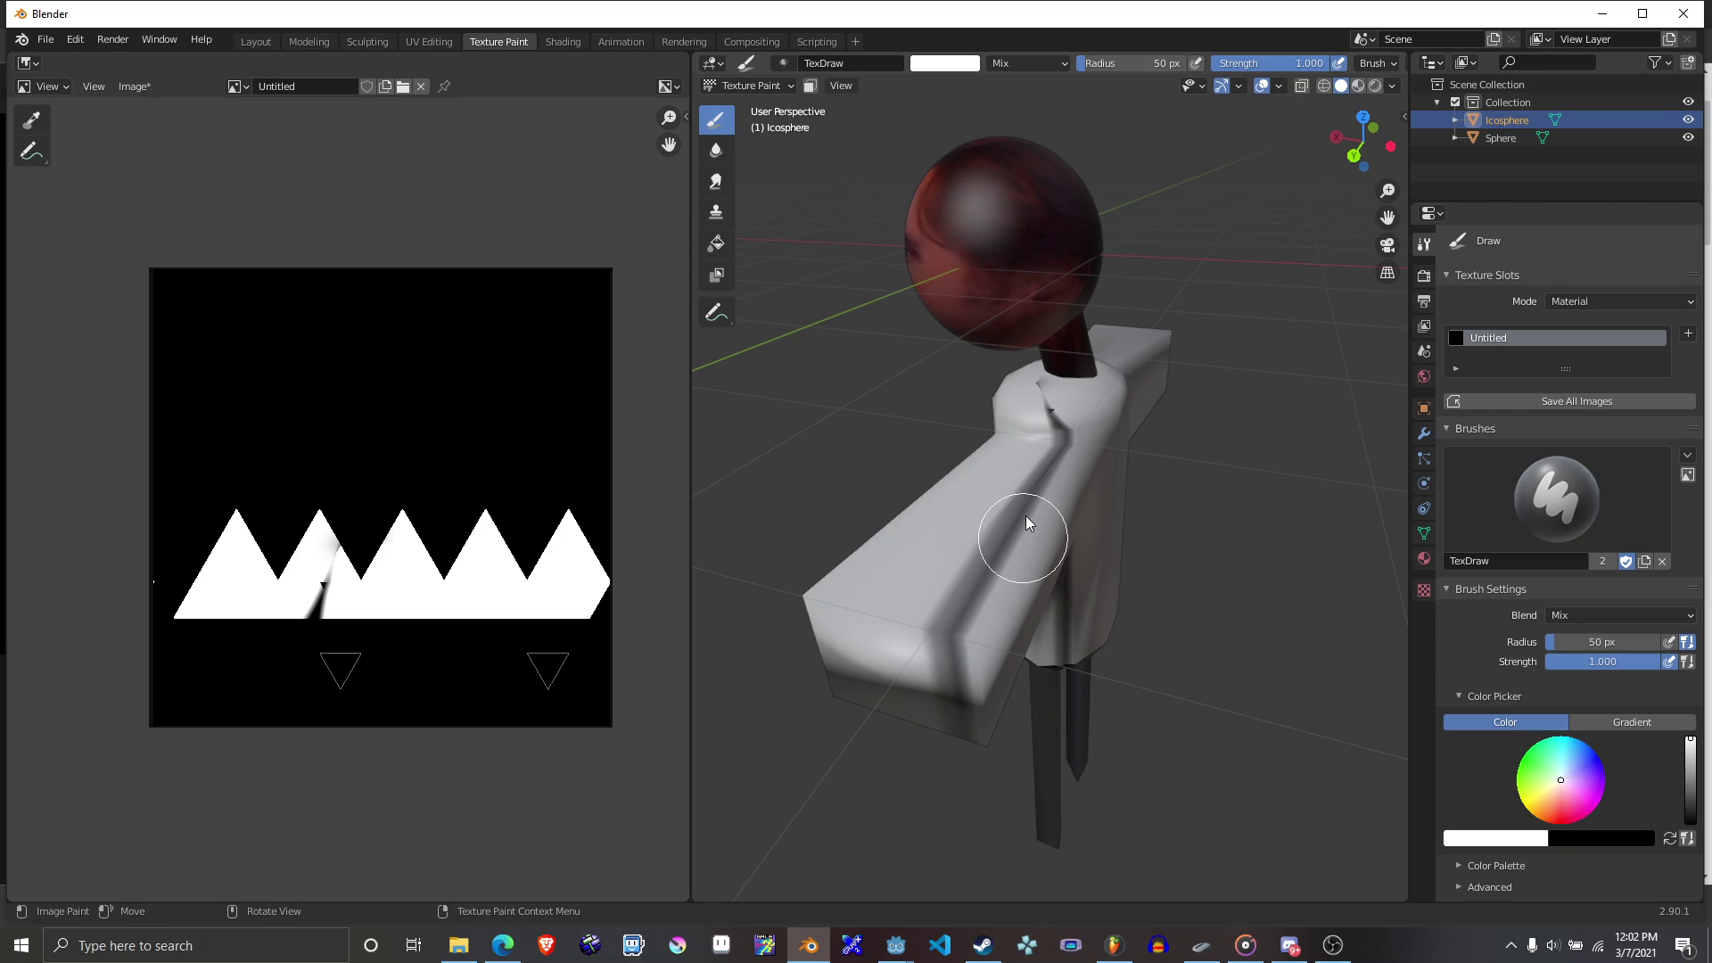
Unwrap the body mesh's UVs in the Modeling workspace with the standard Unwrap method.
click(308, 41)
key(u)
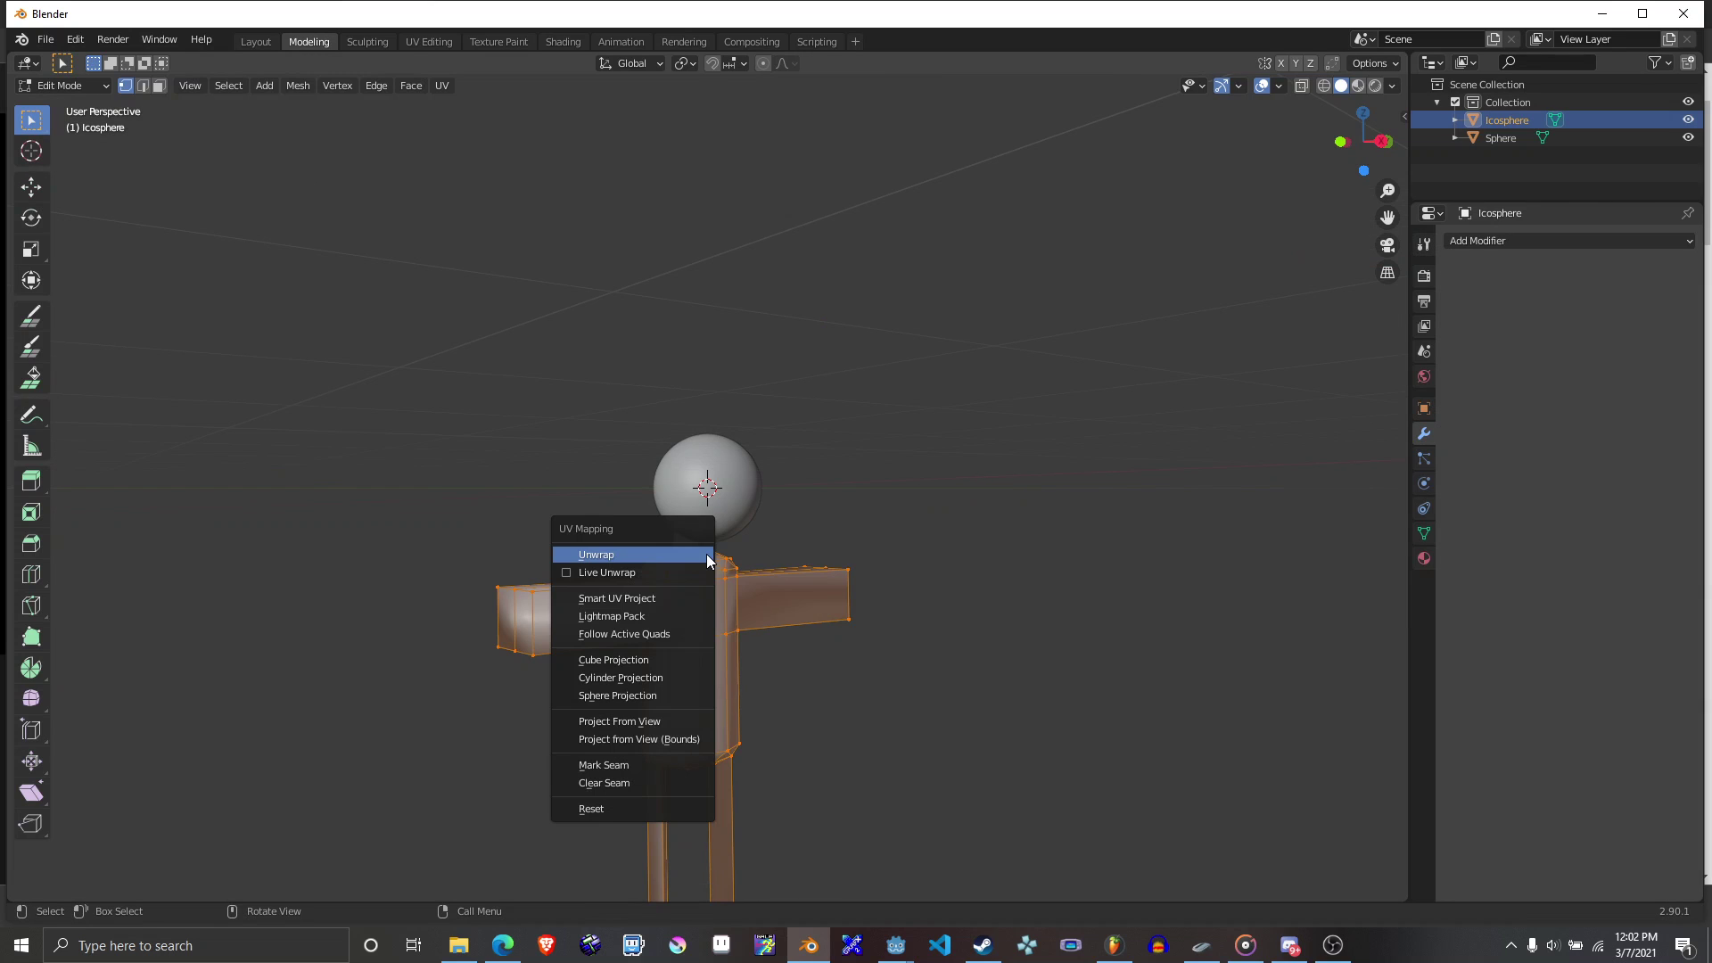
click(707, 554)
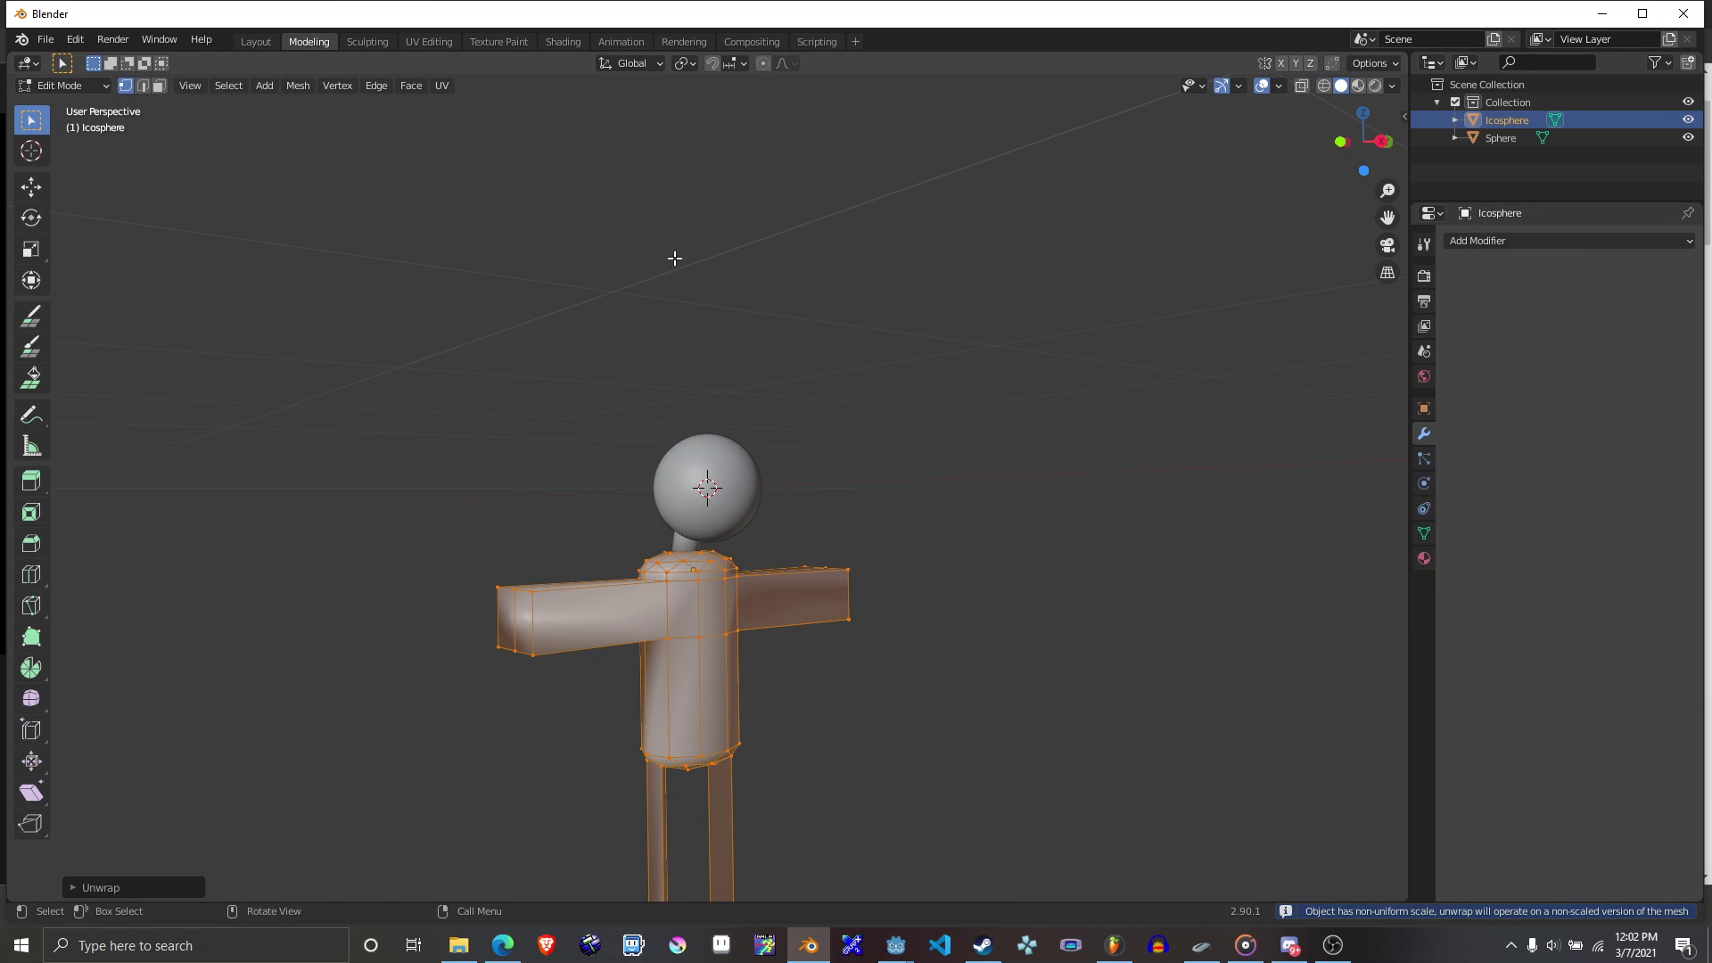
click(1424, 408)
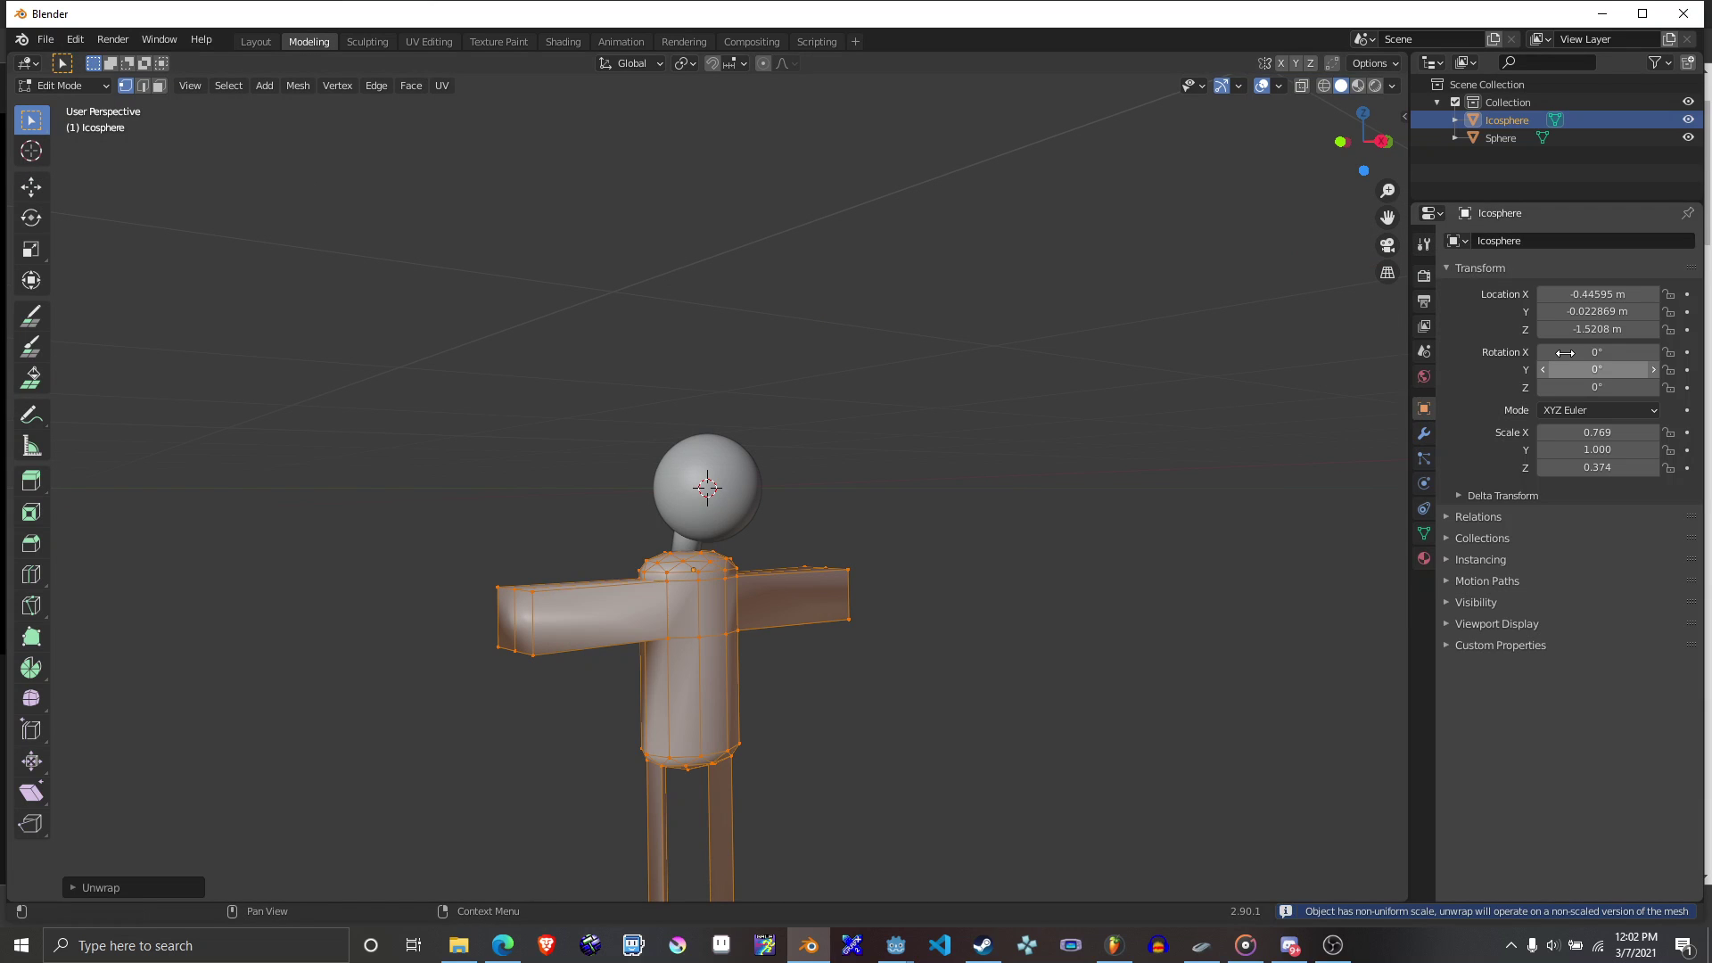
right_click(1590, 436)
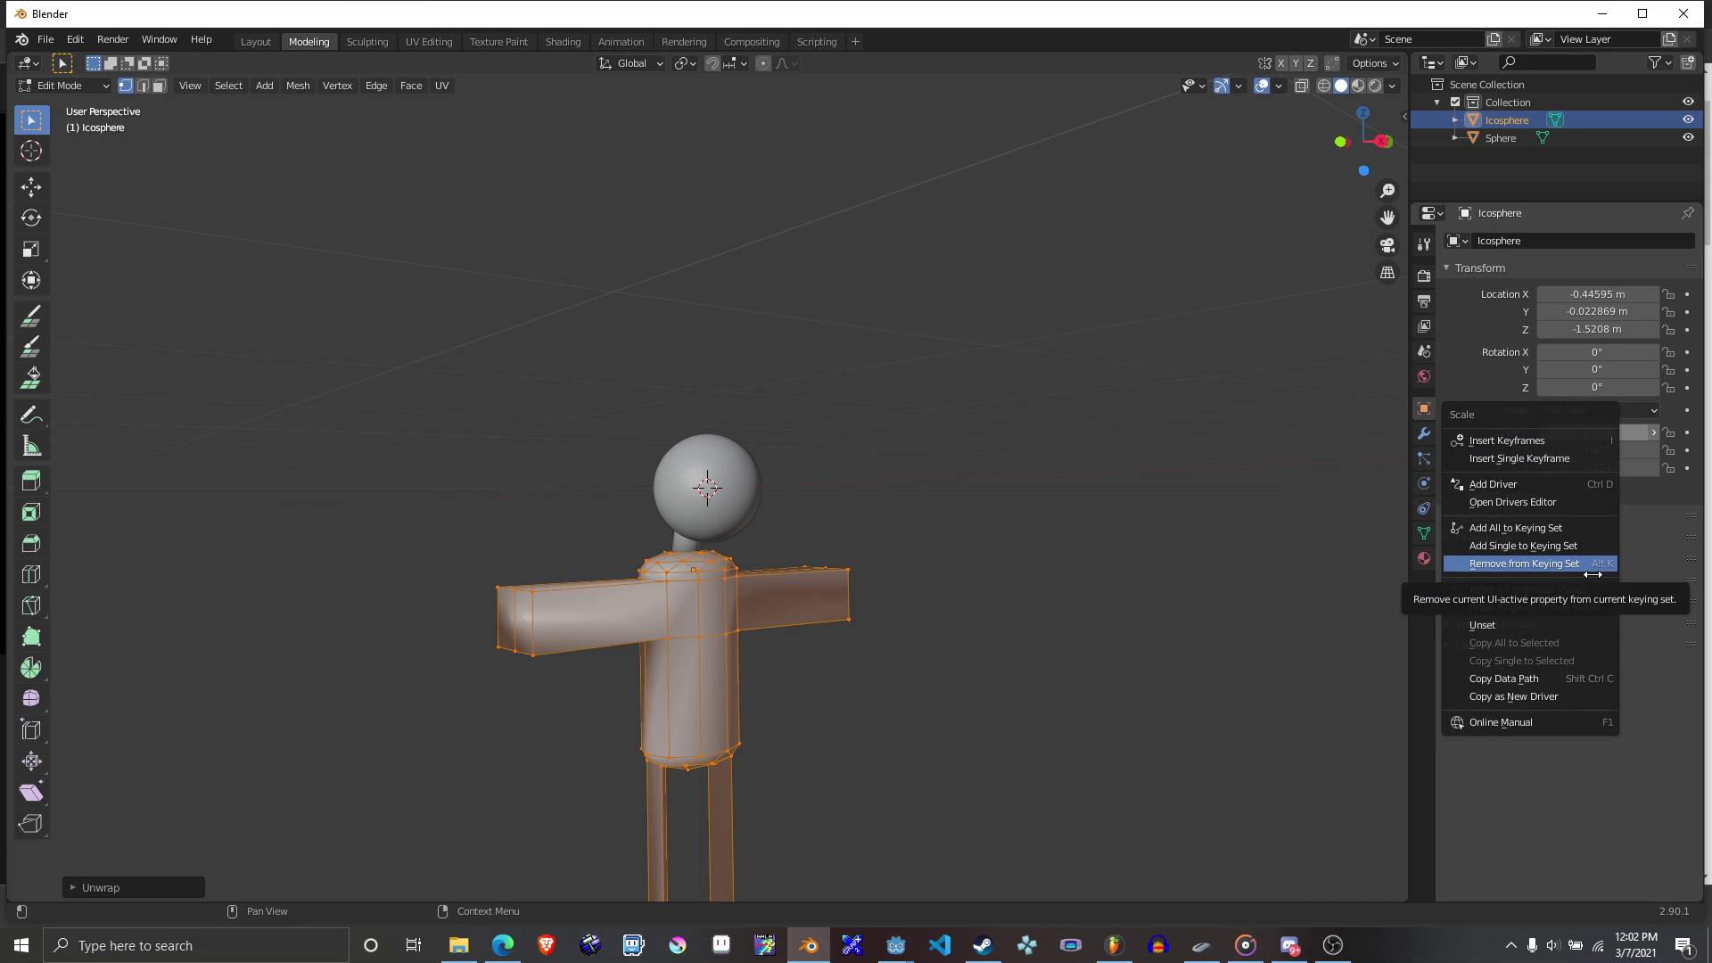
key(alt+a)
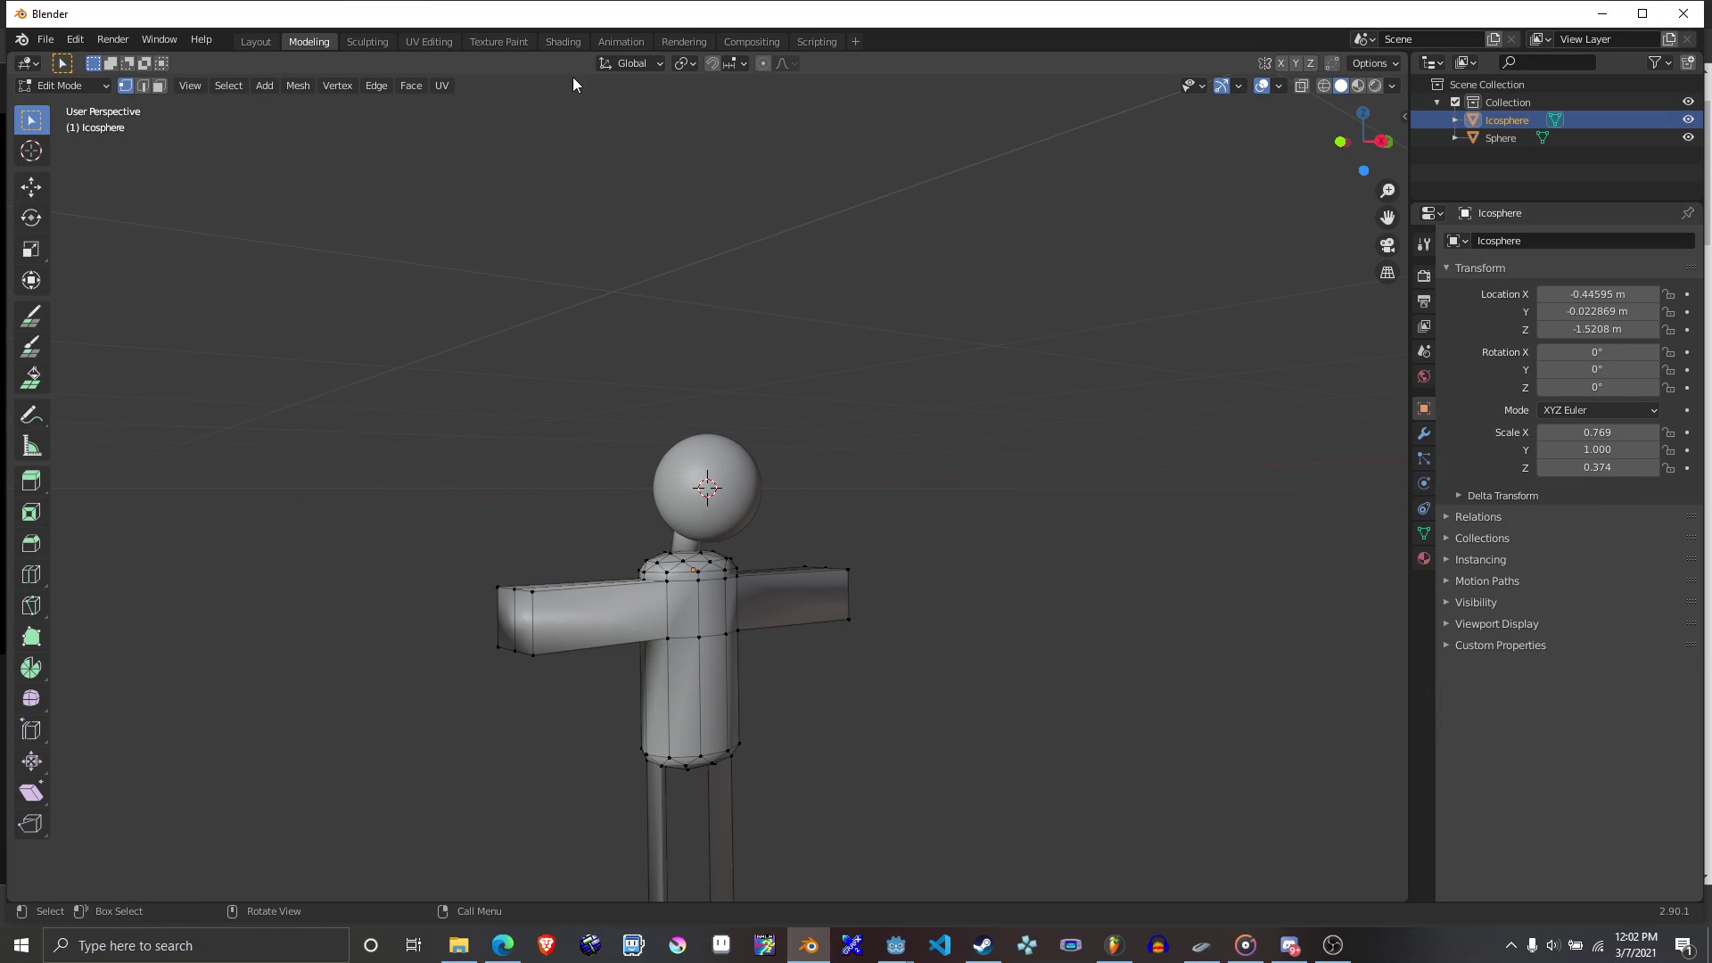
click(429, 42)
click(496, 42)
mouse_move(942, 438)
middle_down()
mouse_move(1162, 458)
mouse_move(1253, 413)
mouse_move(1209, 404)
middle_up()
click(256, 42)
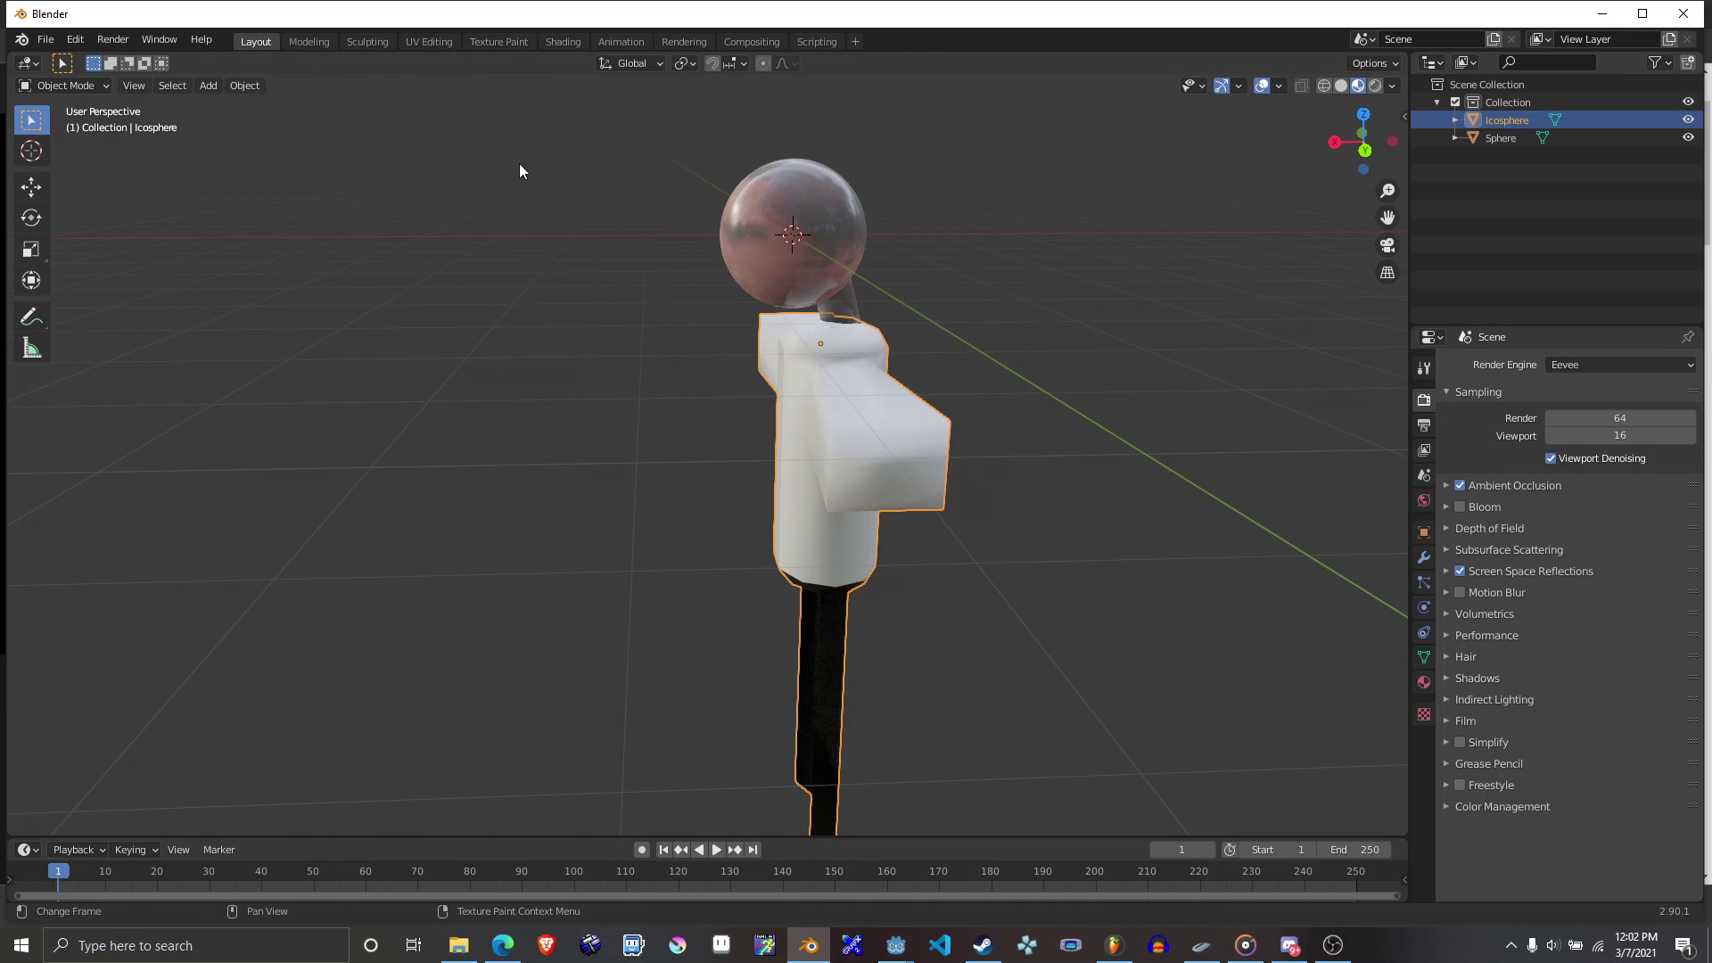
Set the body's X and Z scale to 1 in its object properties.
click(1423, 558)
click(1424, 532)
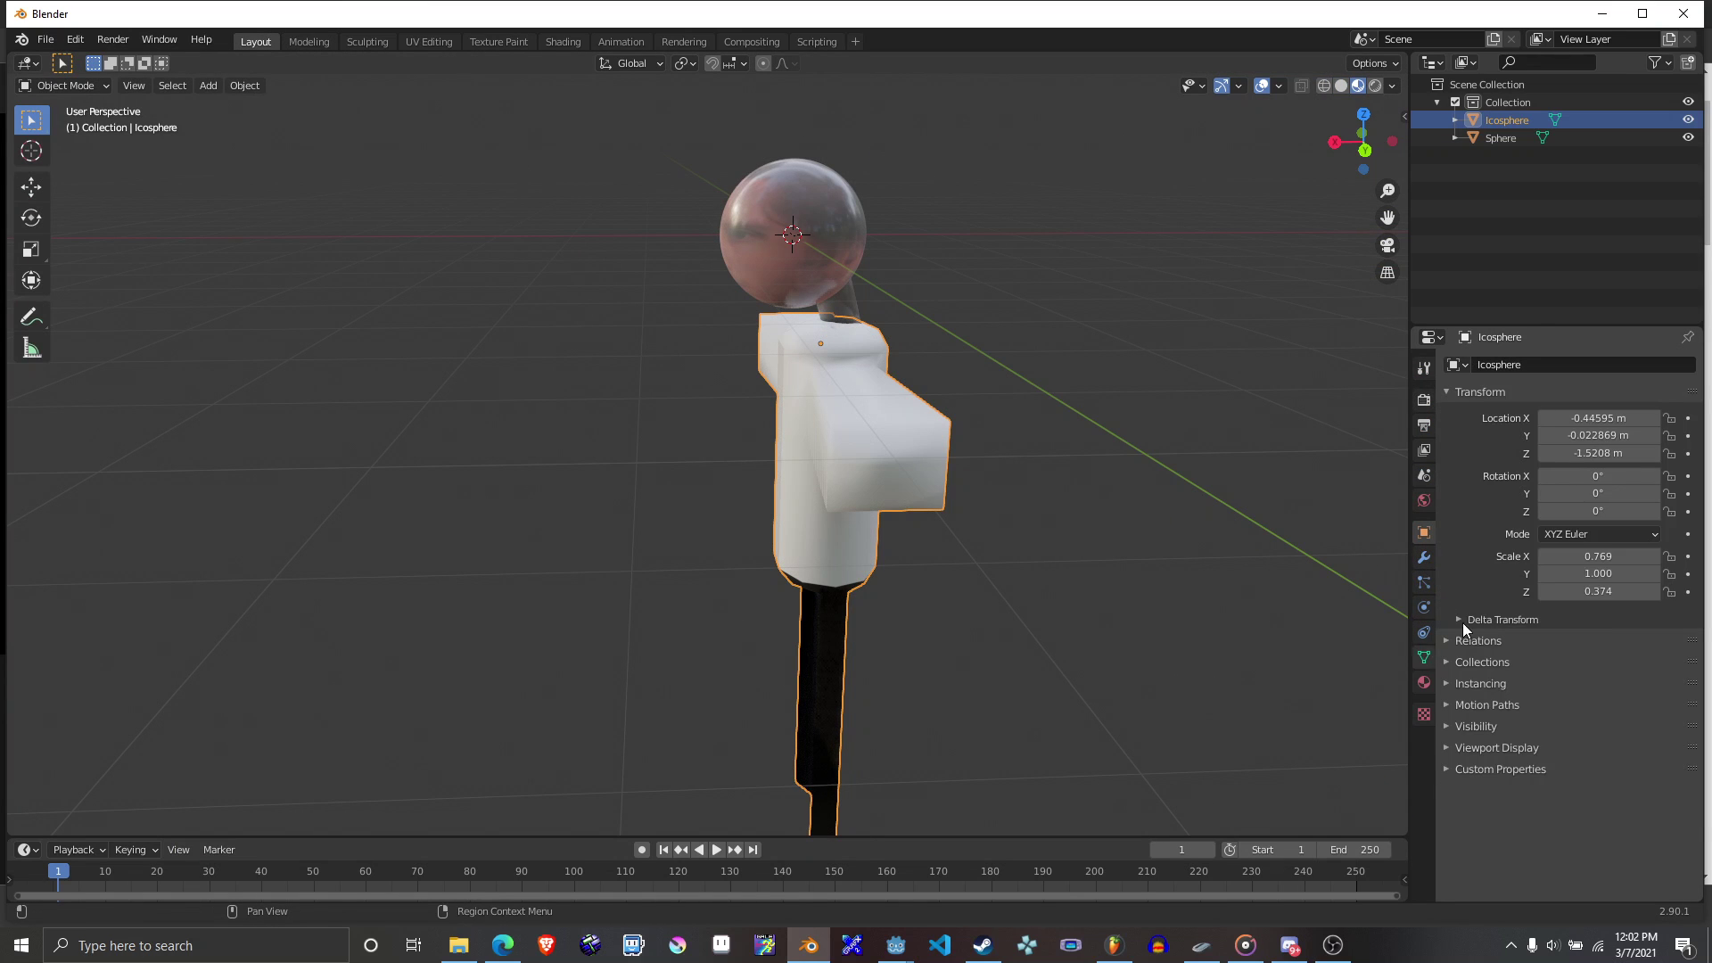
click(1605, 557)
key(Return)
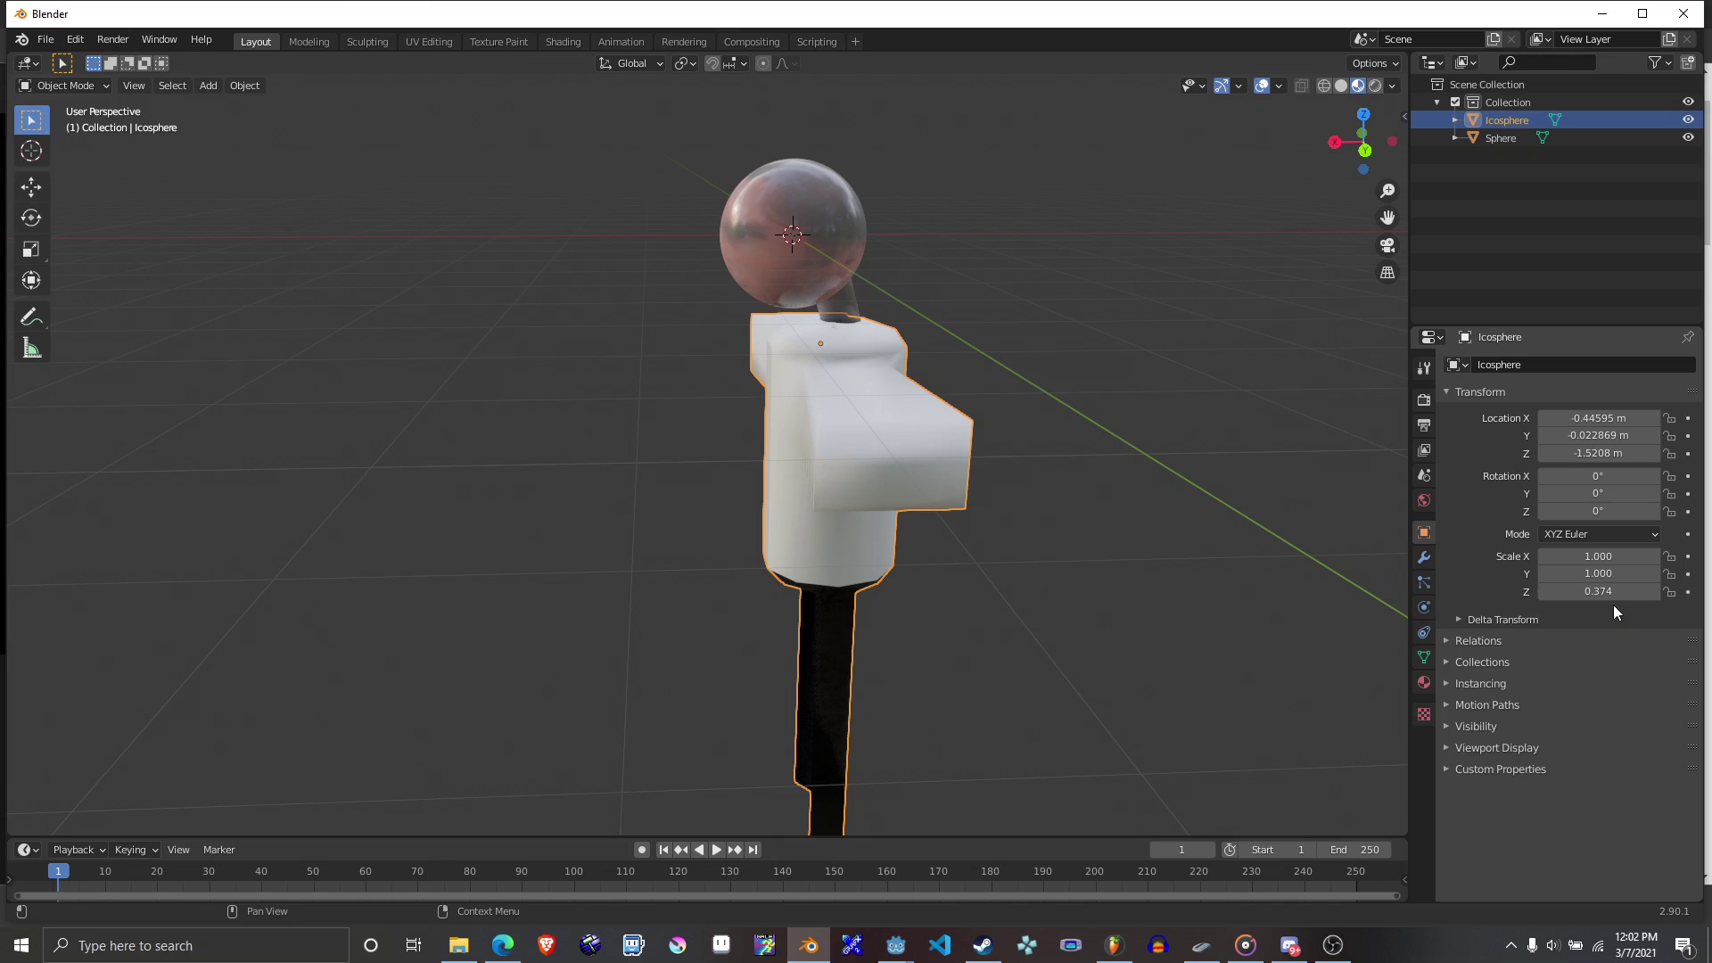
click(1606, 592)
text(1)
key(Return)
Try to unwrap the rescaled body in Edit Mode and revert the scale change.
middle_drag(988, 438, 1025, 457)
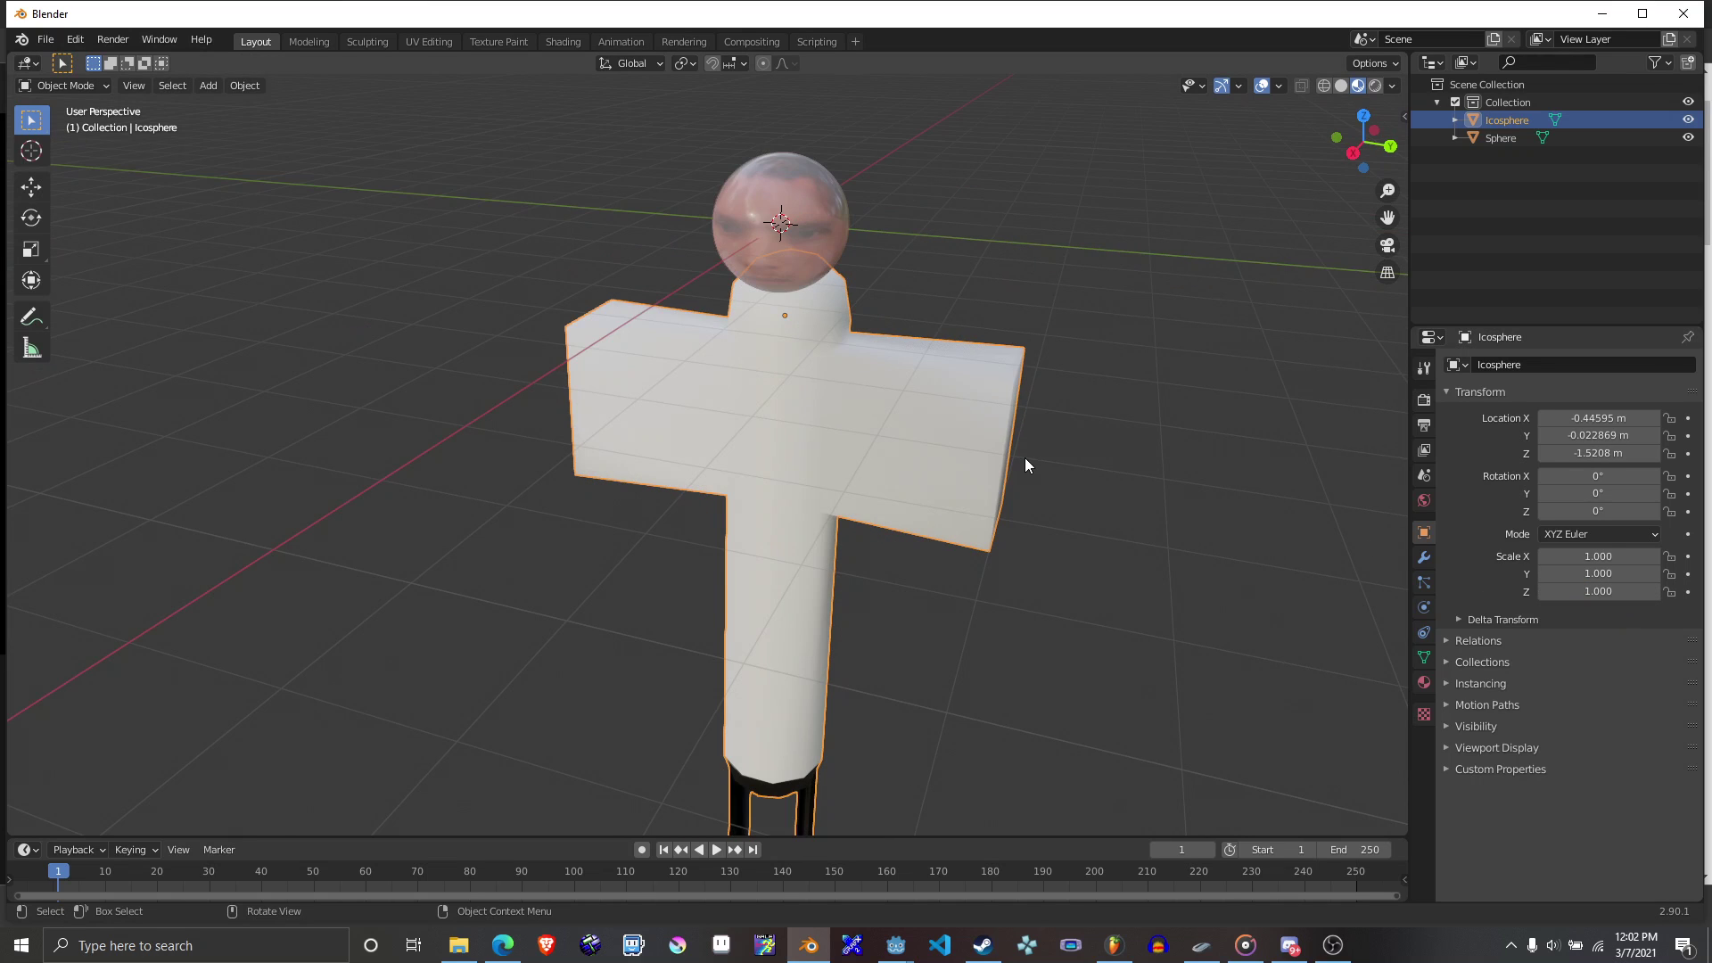
key(Tab)
key(u)
click(901, 414)
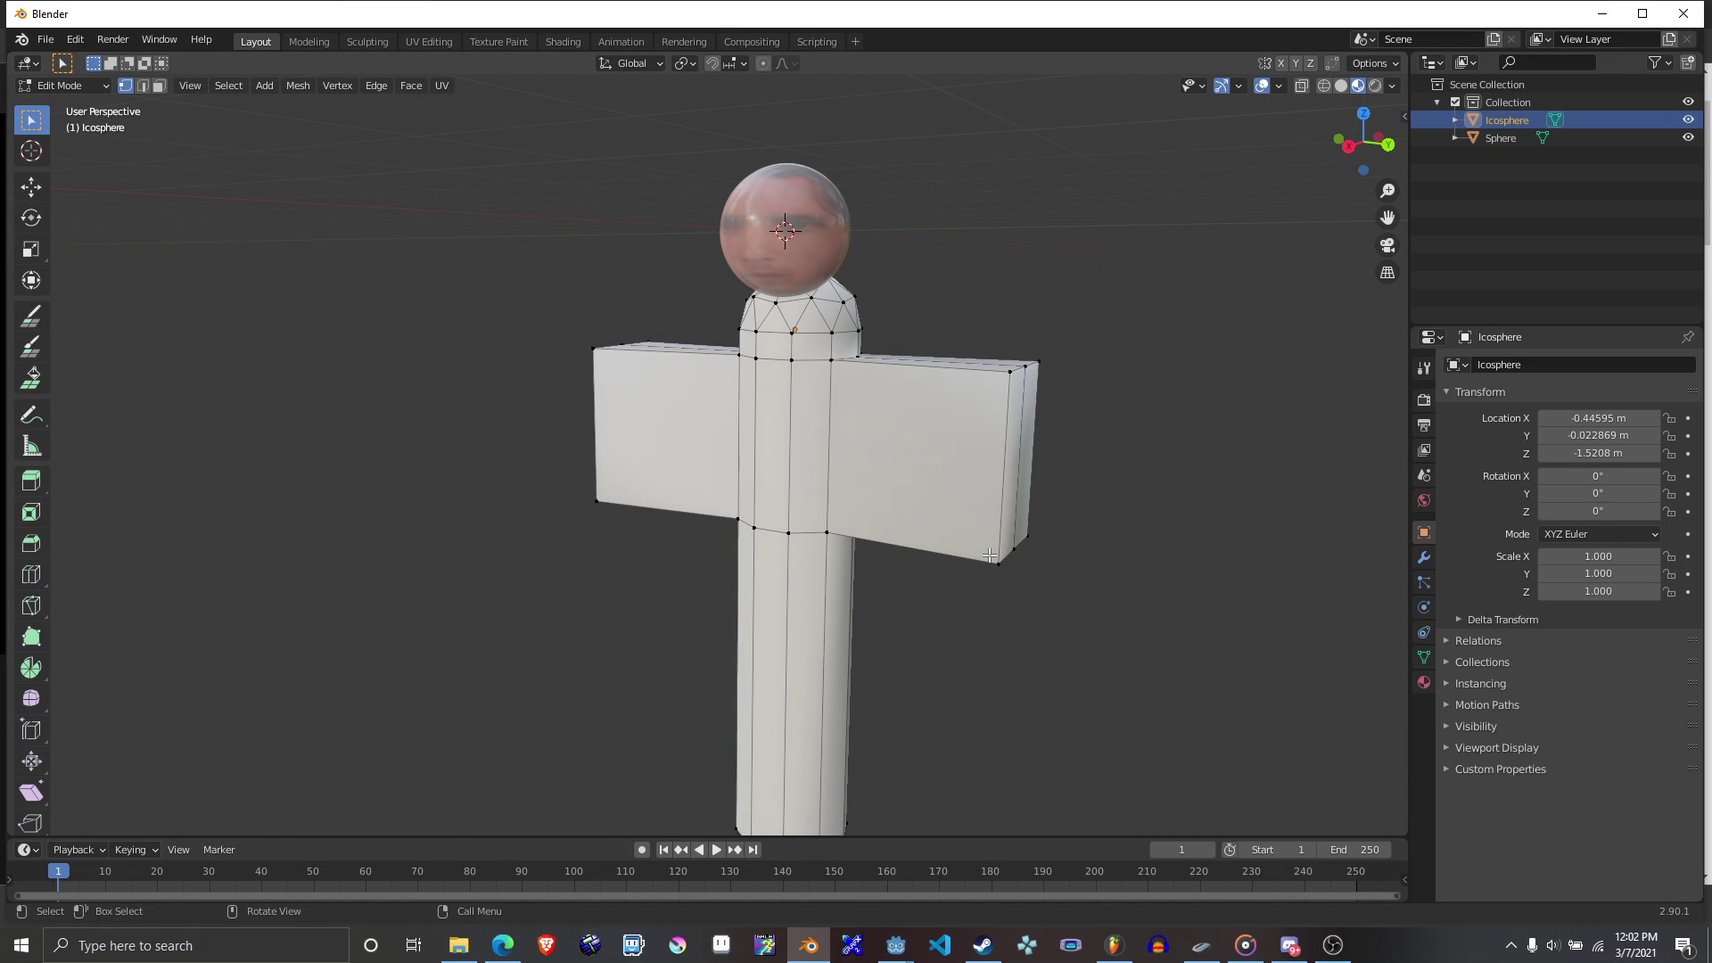
key(Tab)
key(Tab)
key(Tab)
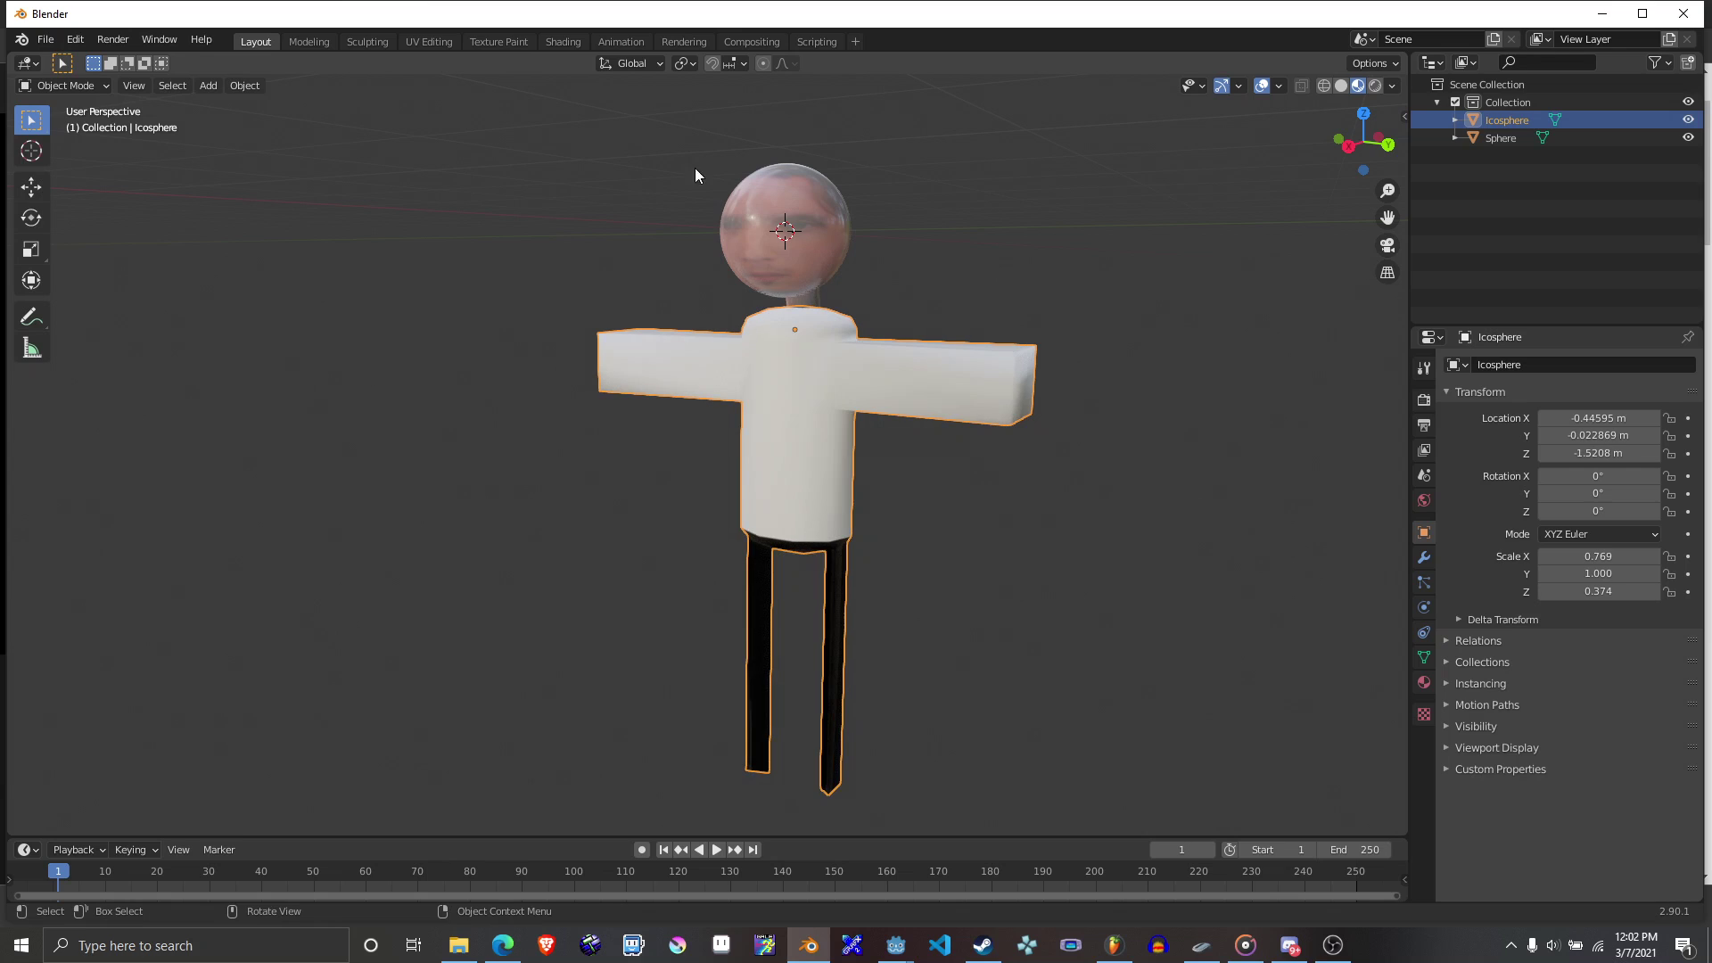
Try painting white around the torso's lower edge in Texture Paint and undo the strokes.
click(429, 42)
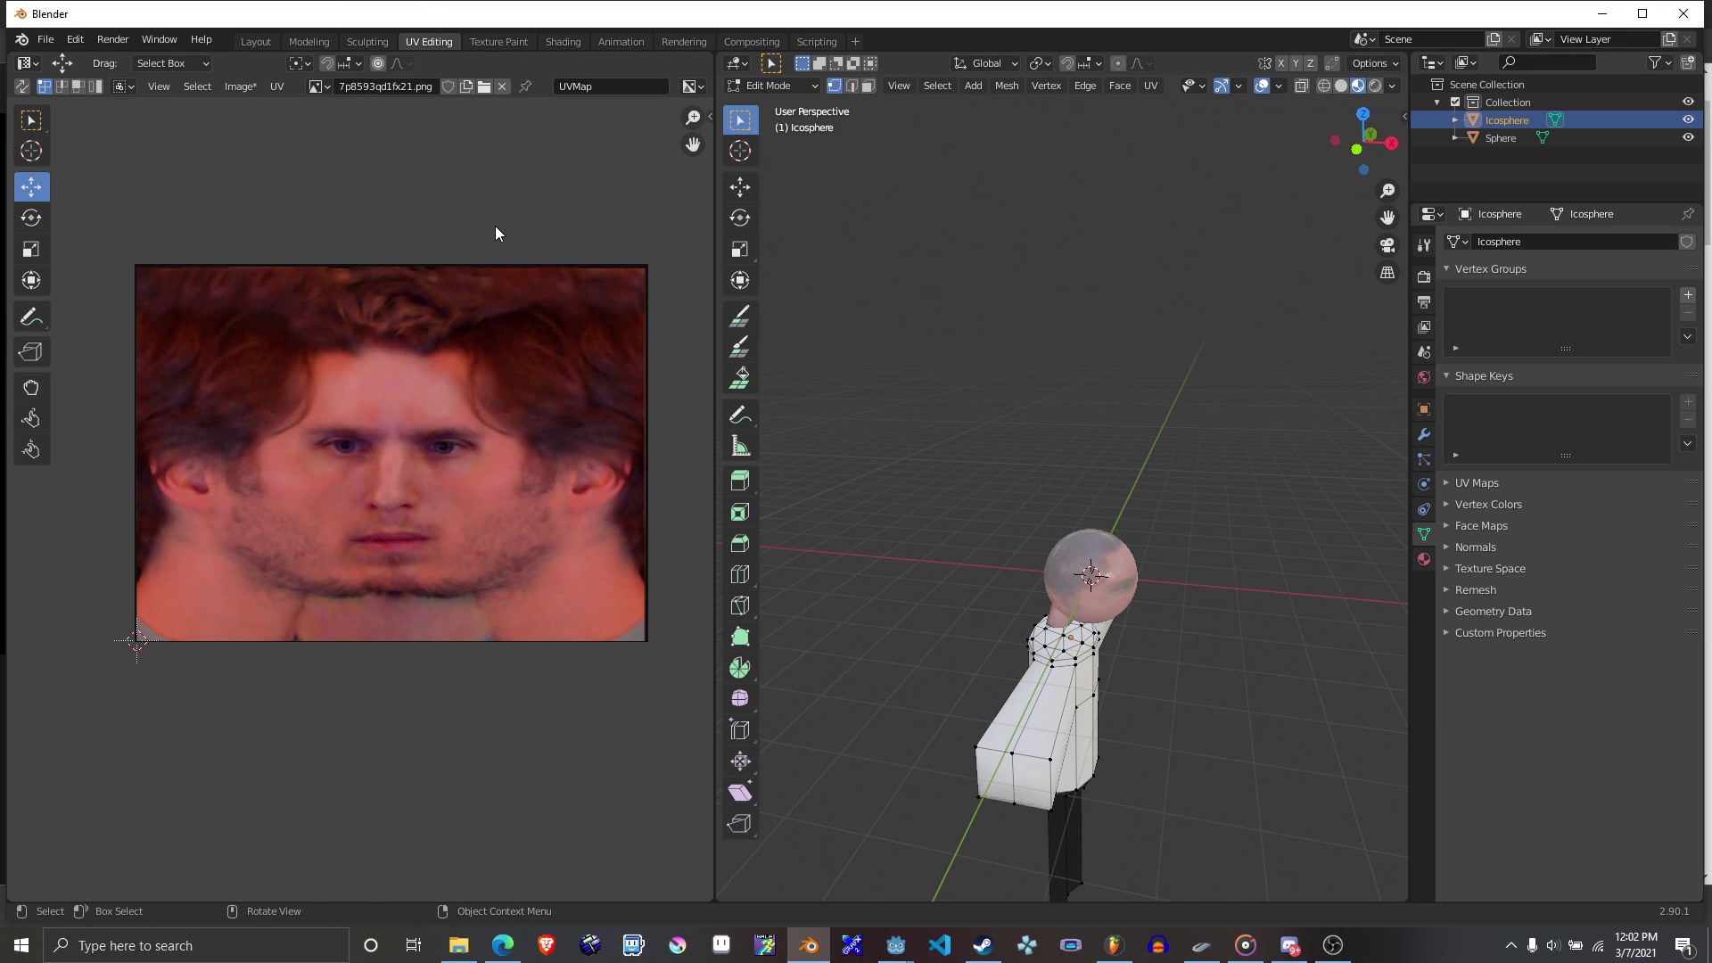
click(510, 42)
mouse_move(1028, 674)
mouse_down()
mouse_move(1112, 828)
mouse_move(1144, 721)
mouse_up()
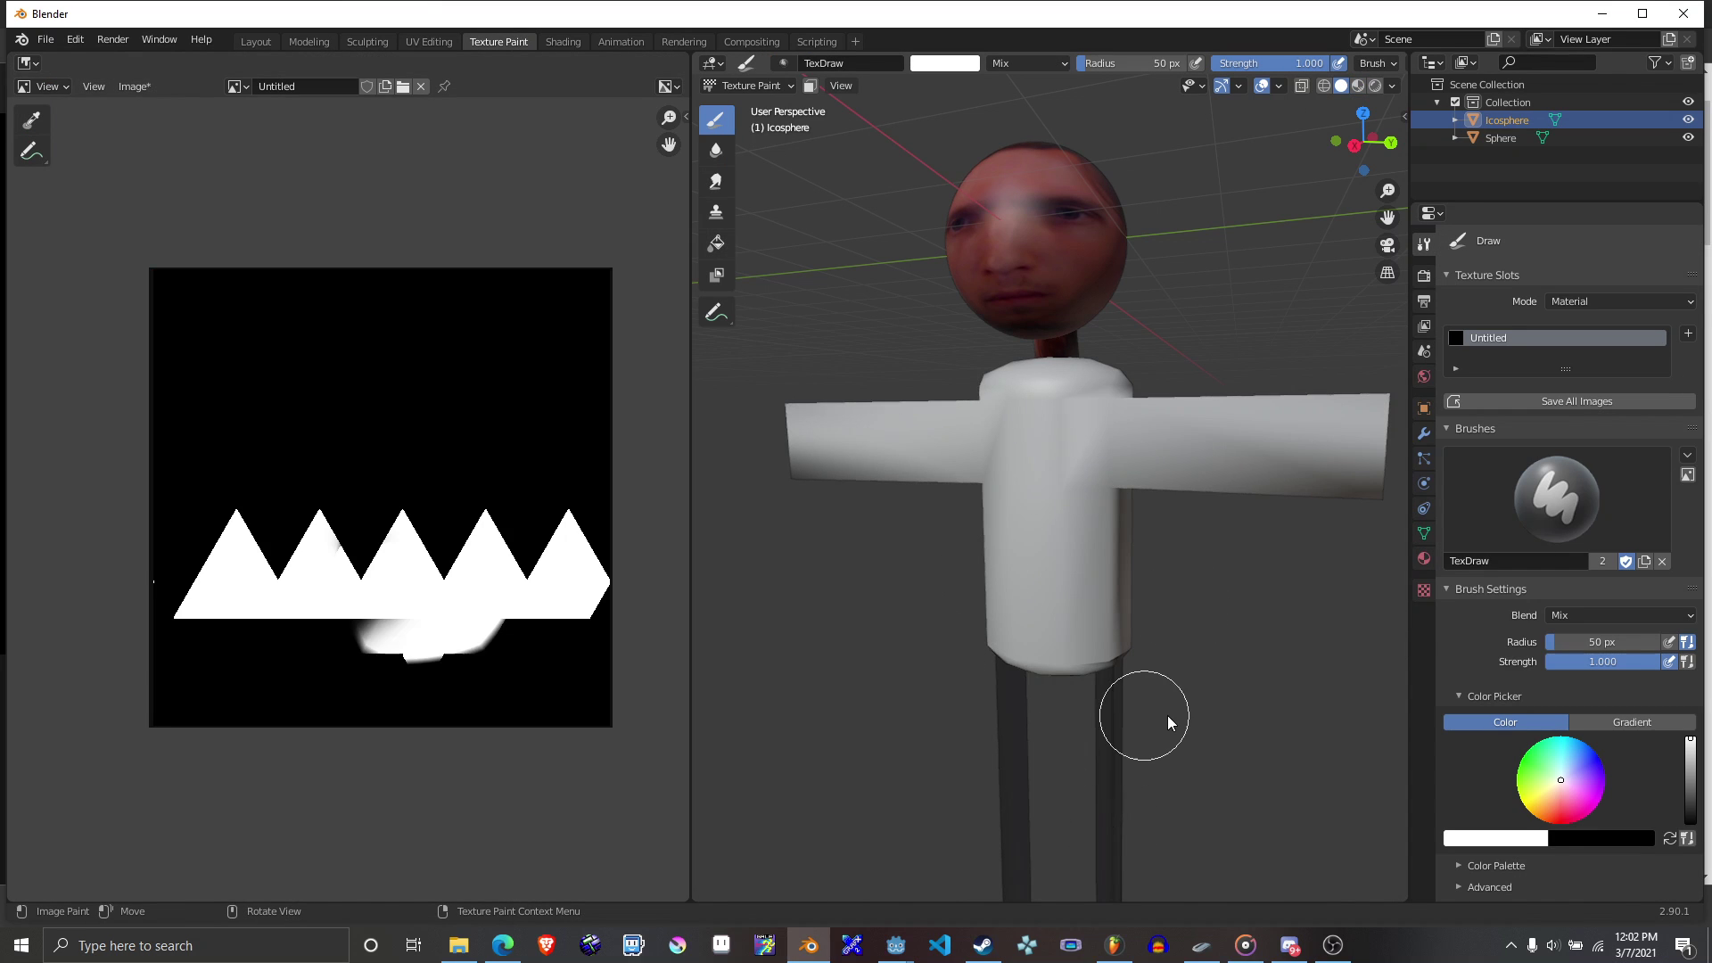
middle_drag(1164, 725, 1118, 617)
key(ctrl+z)
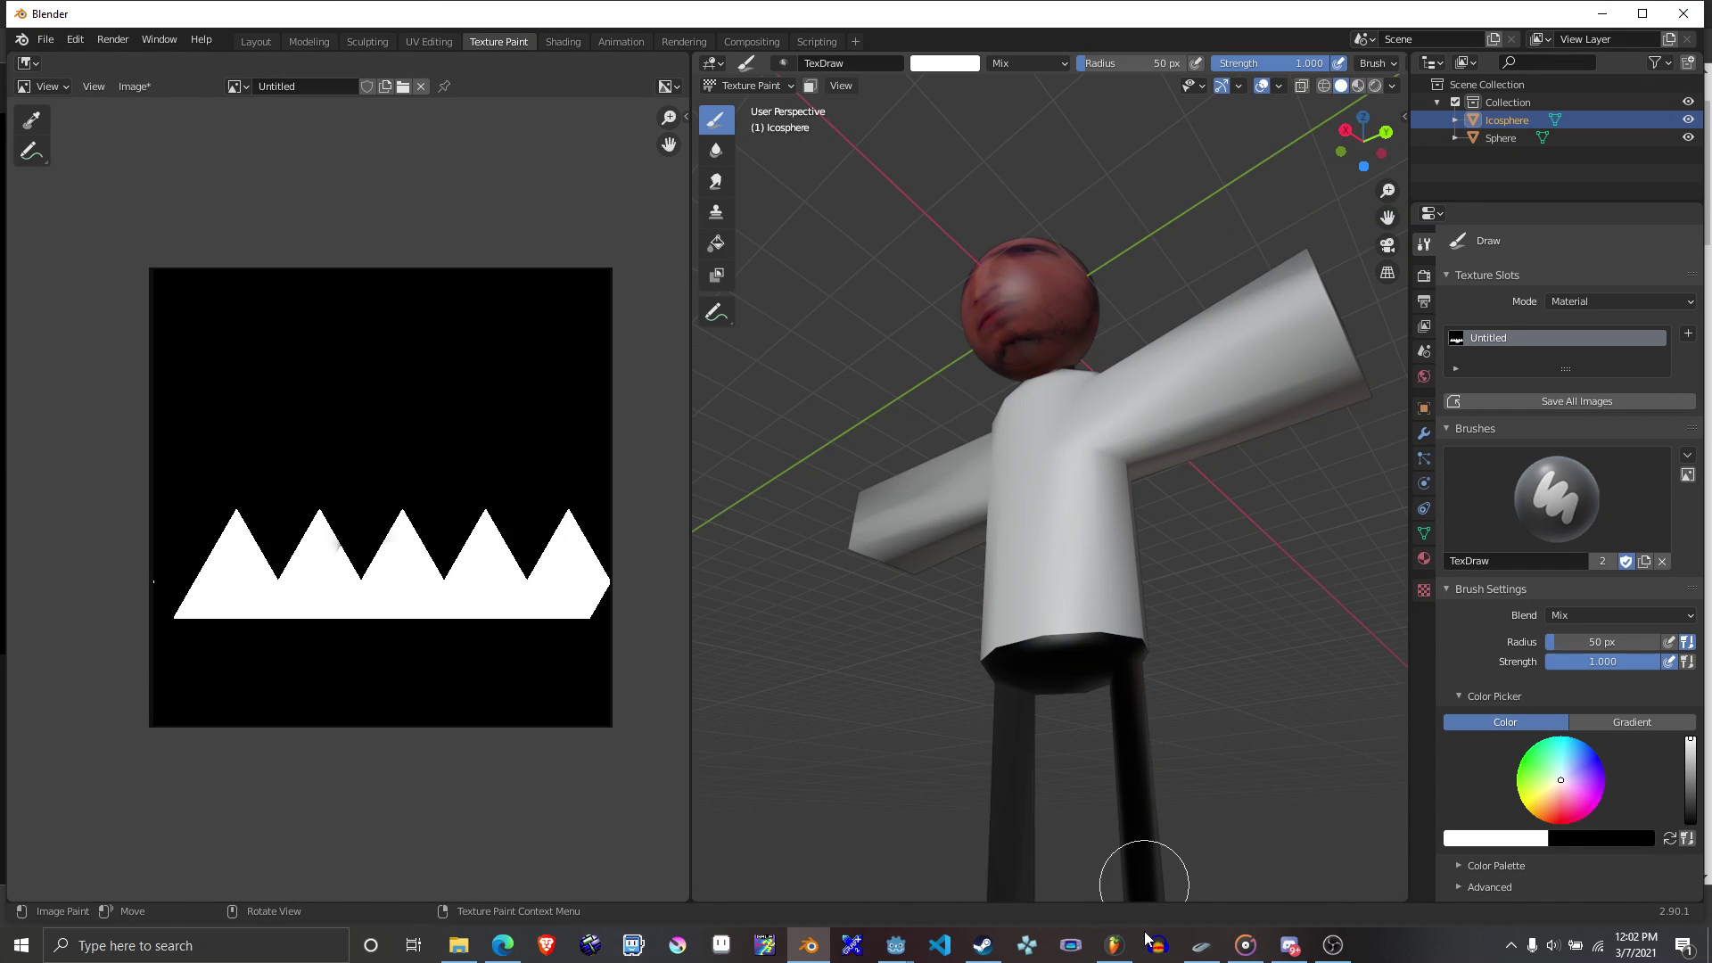
Copy the body's exact Z scale value from its transform properties in the Layout workspace.
click(256, 42)
click(1597, 557)
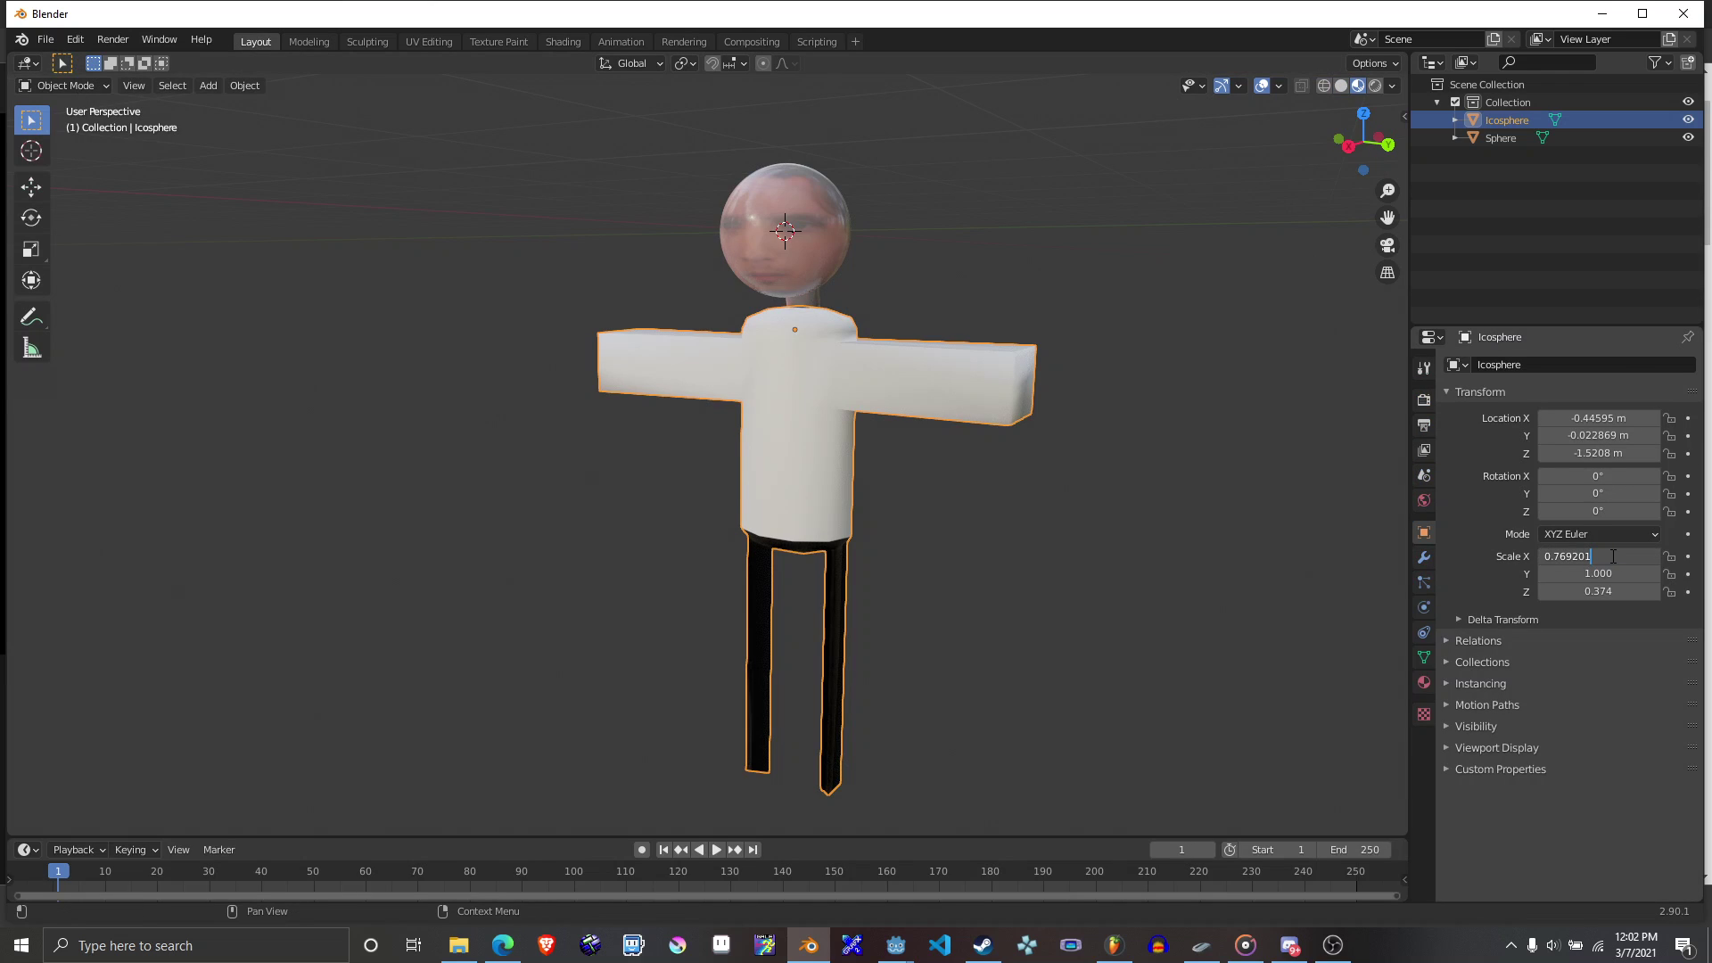
text(+)
key(Return)
click(1606, 591)
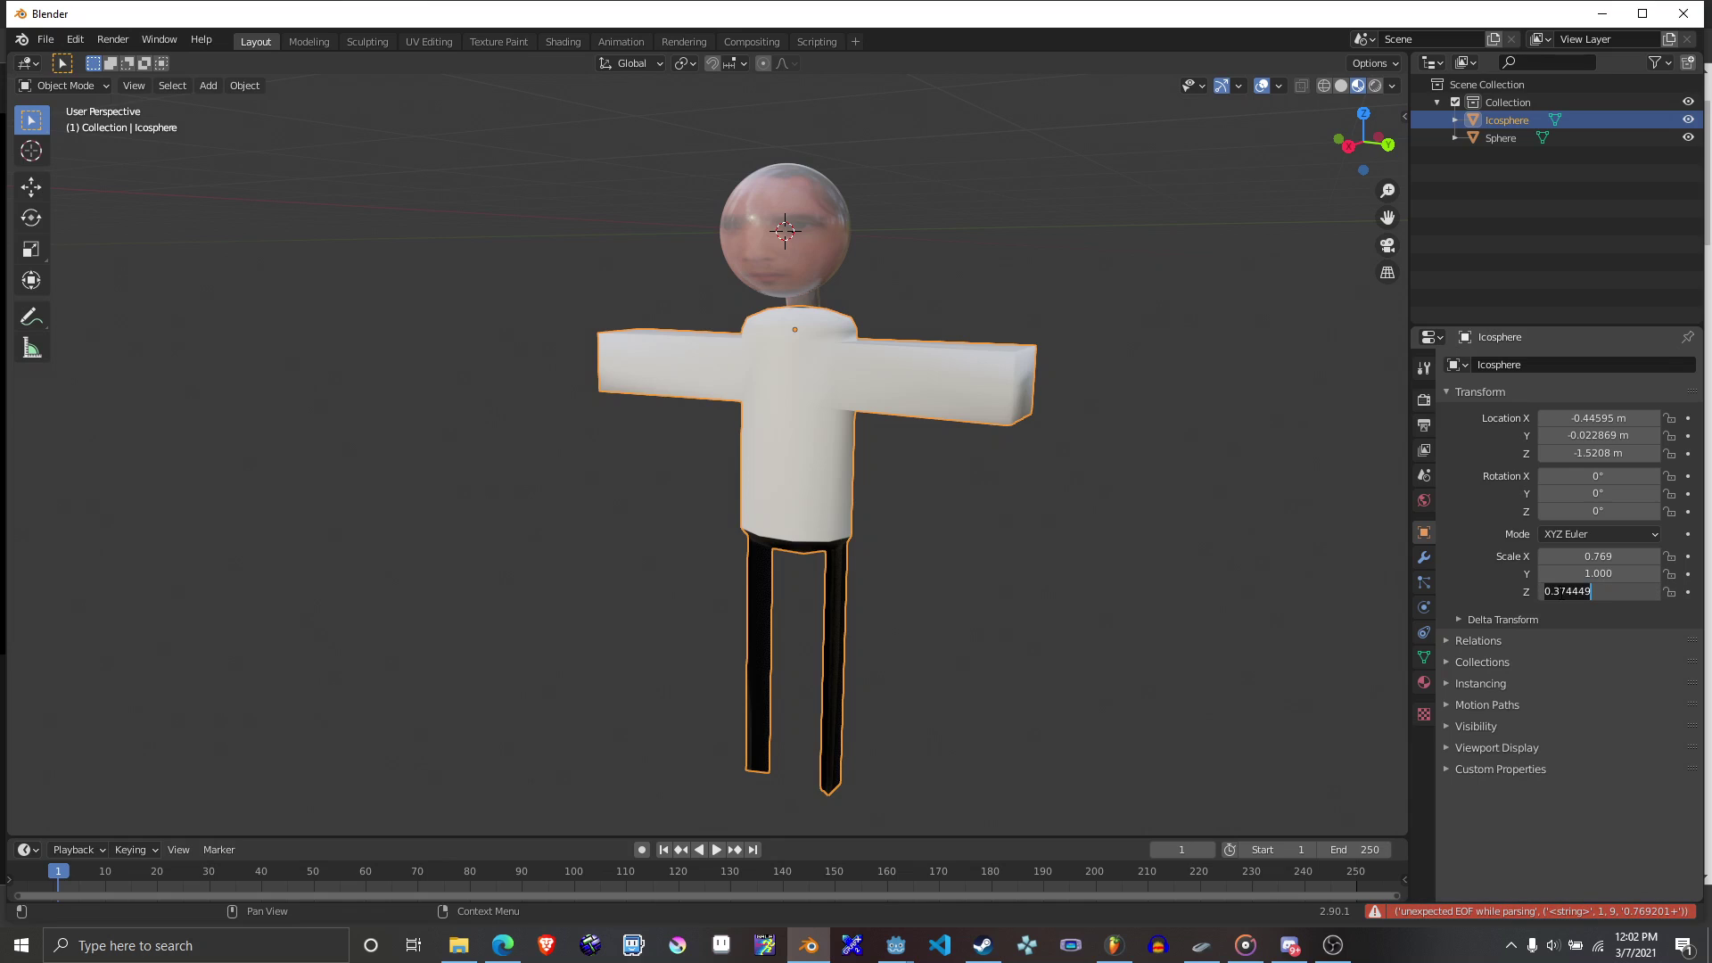
click(1546, 591)
text(0.769201+)
key(ctrl+a)
click(1037, 463)
Set both the X scale and the Z scale of the body object to 1.
click(1583, 556)
text(1)
key(Return)
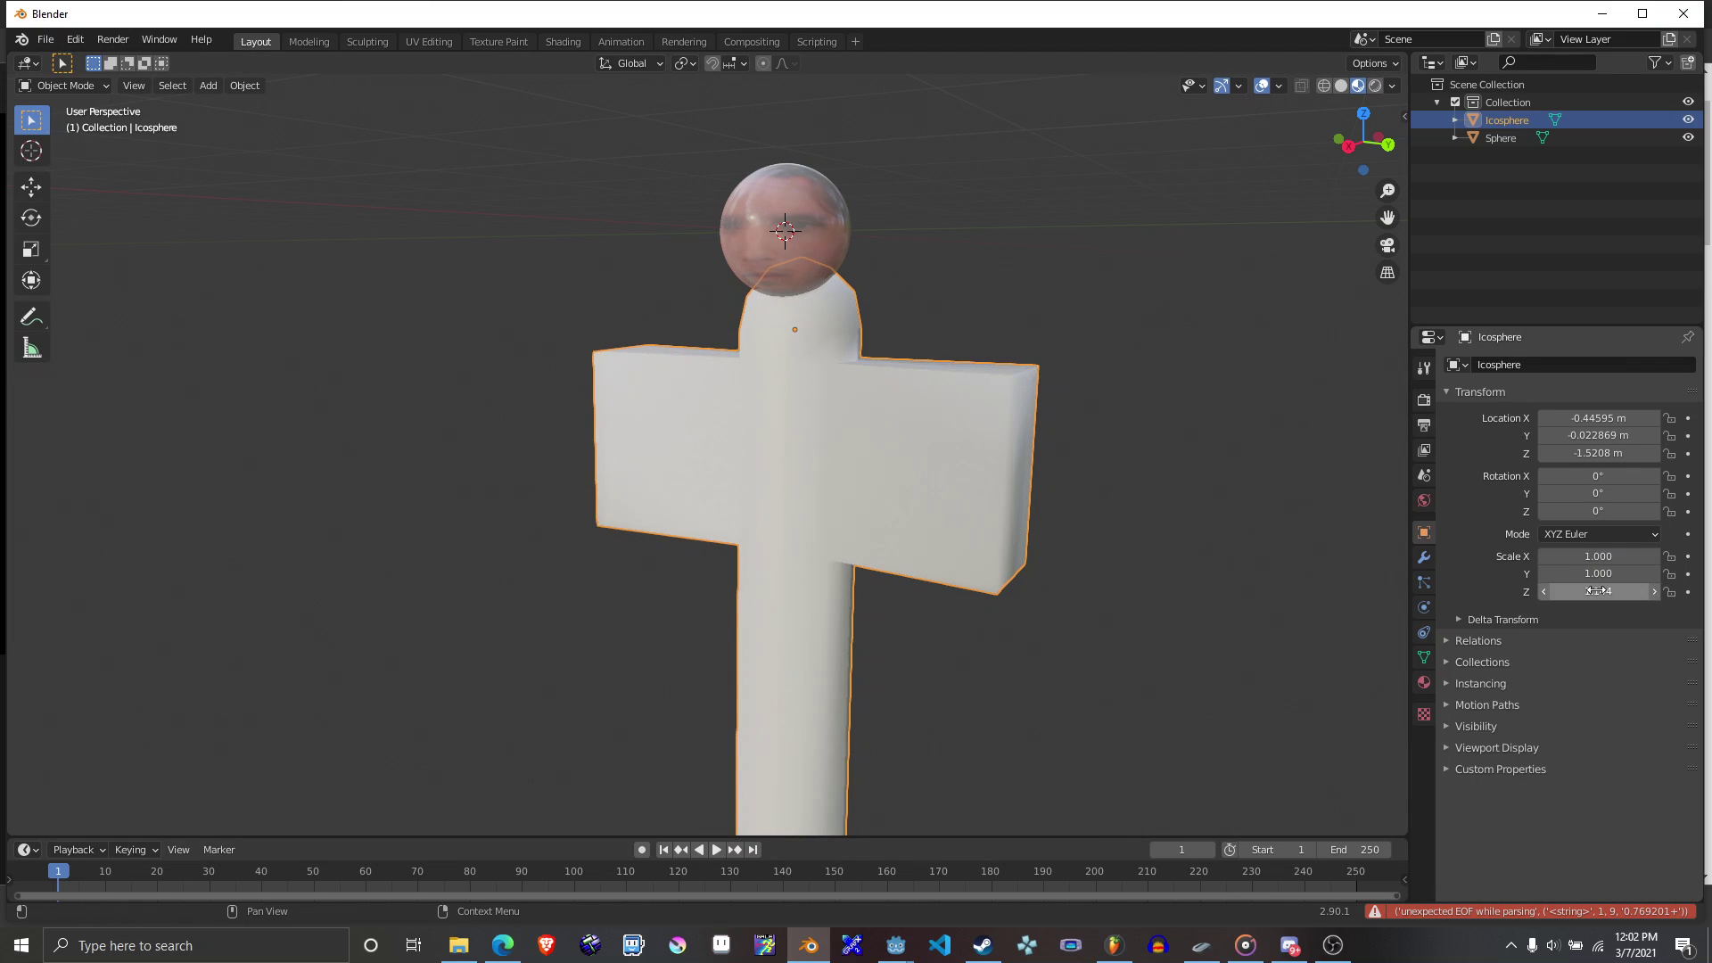
click(1598, 591)
text(1)
key(Return)
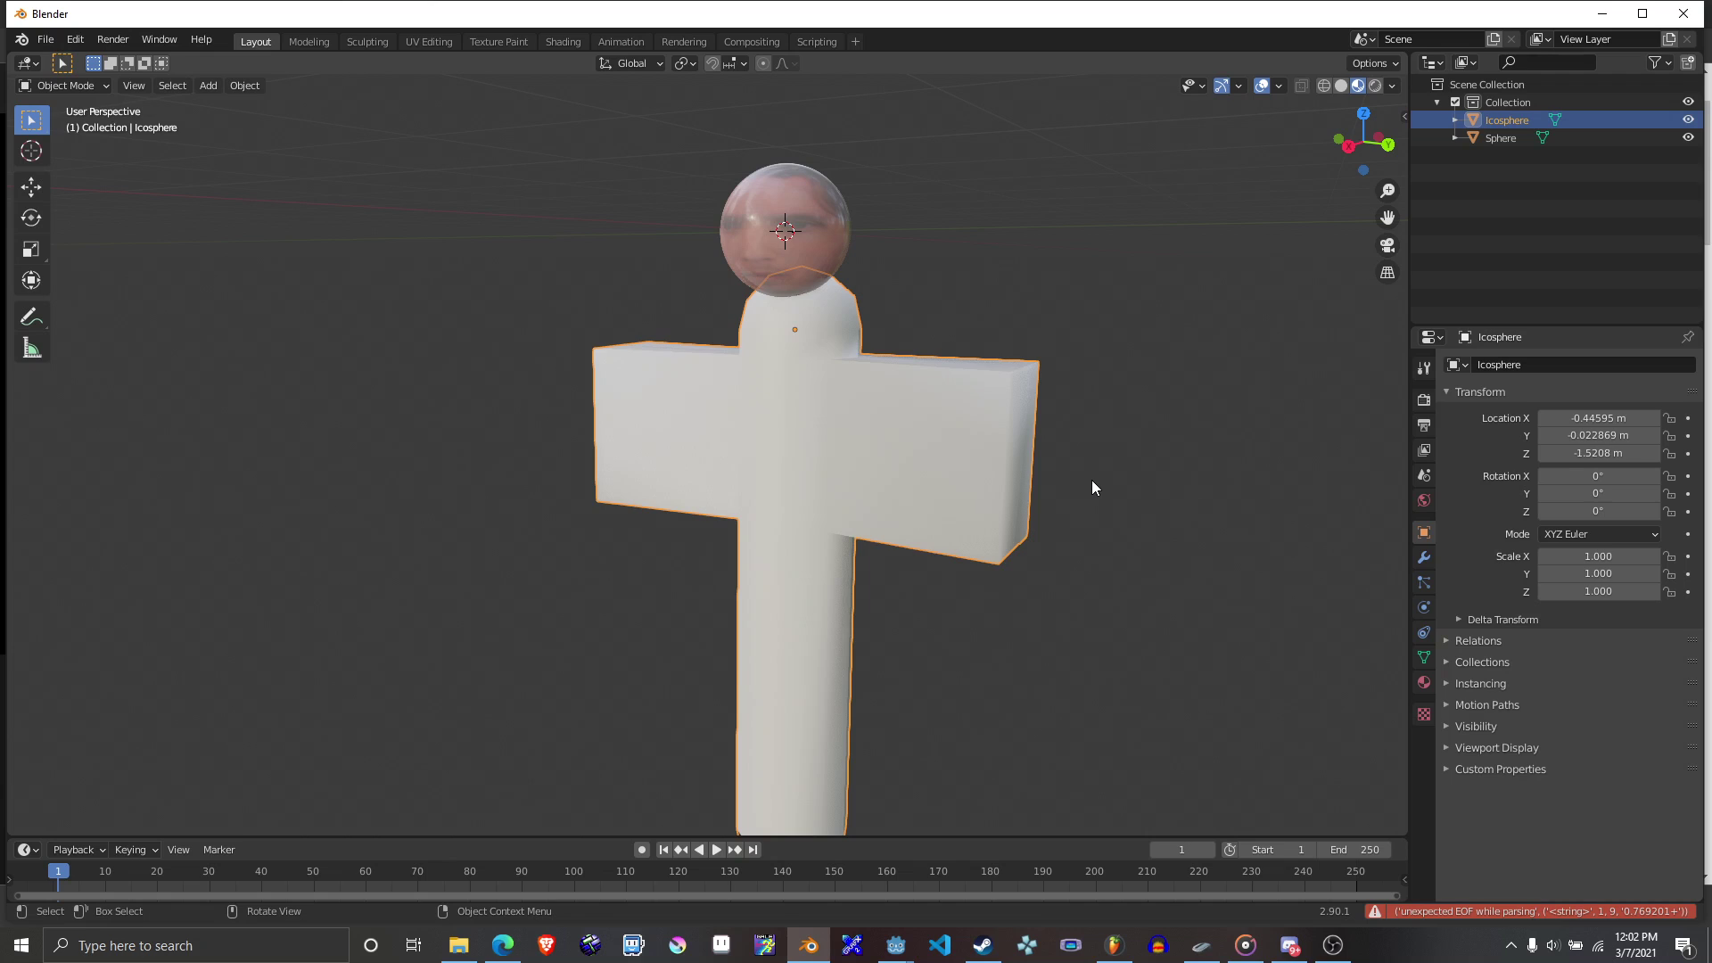
Select the entire body mesh in Edit Mode and unwrap its UVs.
middle_drag(1091, 479, 915, 461)
key(Tab)
key(a)
key(u)
click(889, 424)
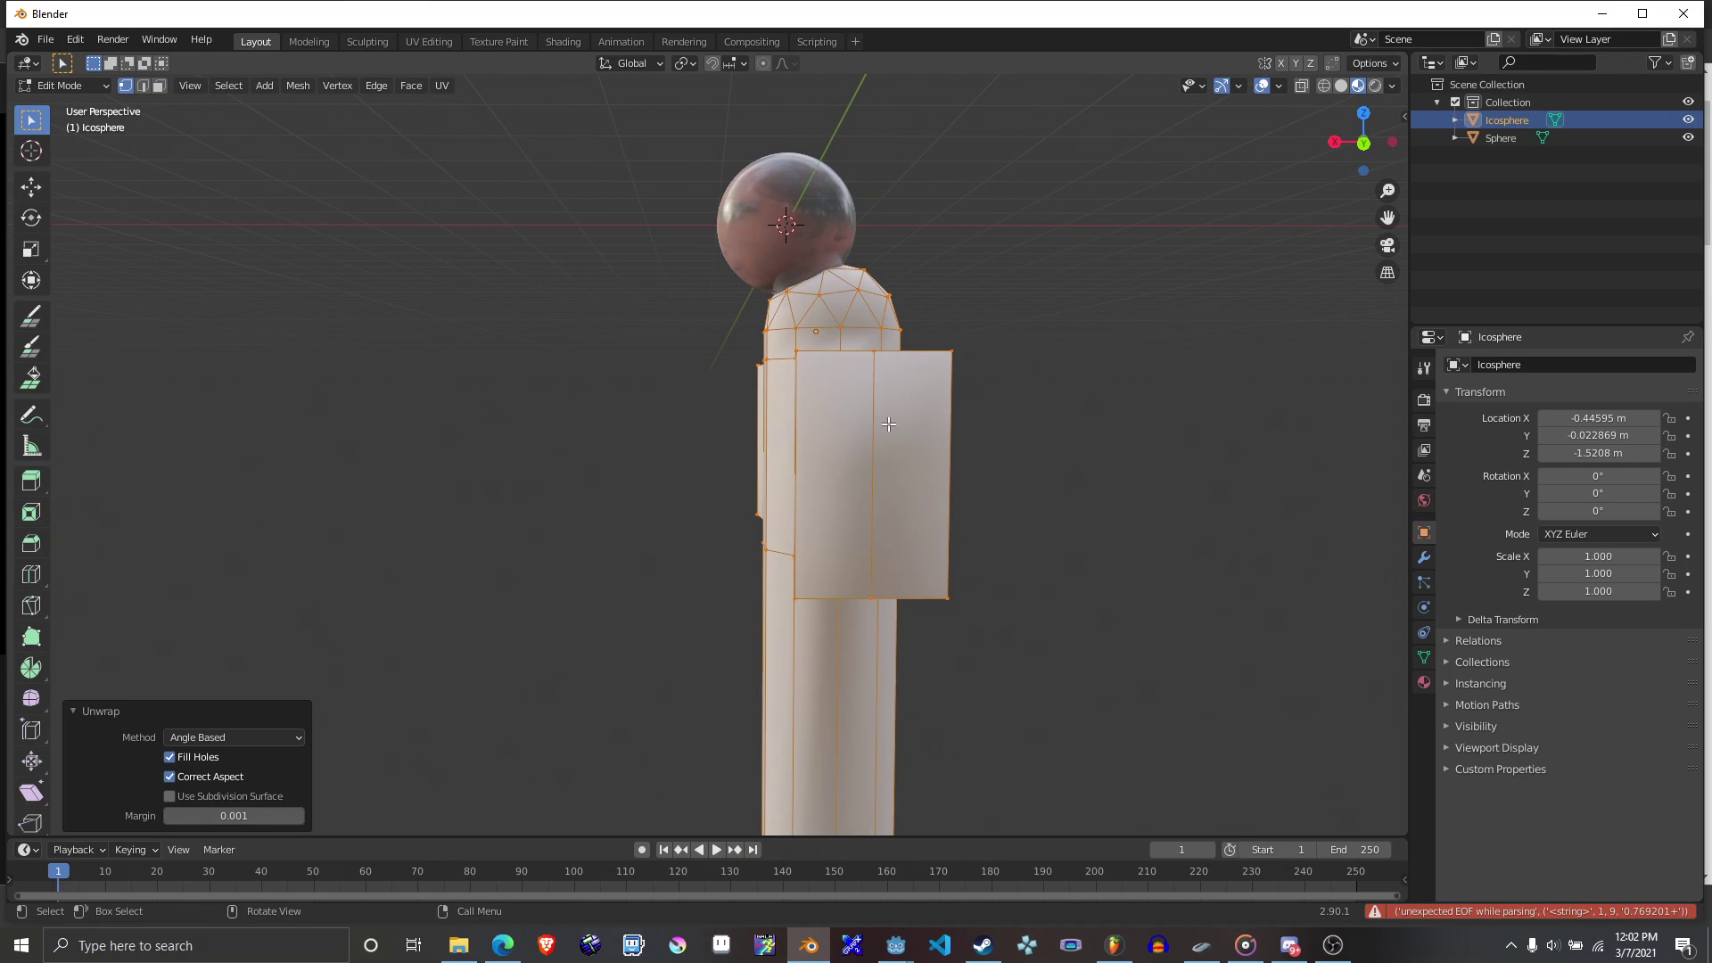
Set the body's X scale to 0.769 and Z scale to 0.374449, and return to Object Mode.
click(1616, 556)
text(0.769201+0.314449)
key(BackSpace)
key(BackSpace)
key(BackSpace)
key(BackSpace)
key(BackSpace)
key(BackSpace)
key(BackSpace)
key(BackSpace)
key(BackSpace)
key(Return)
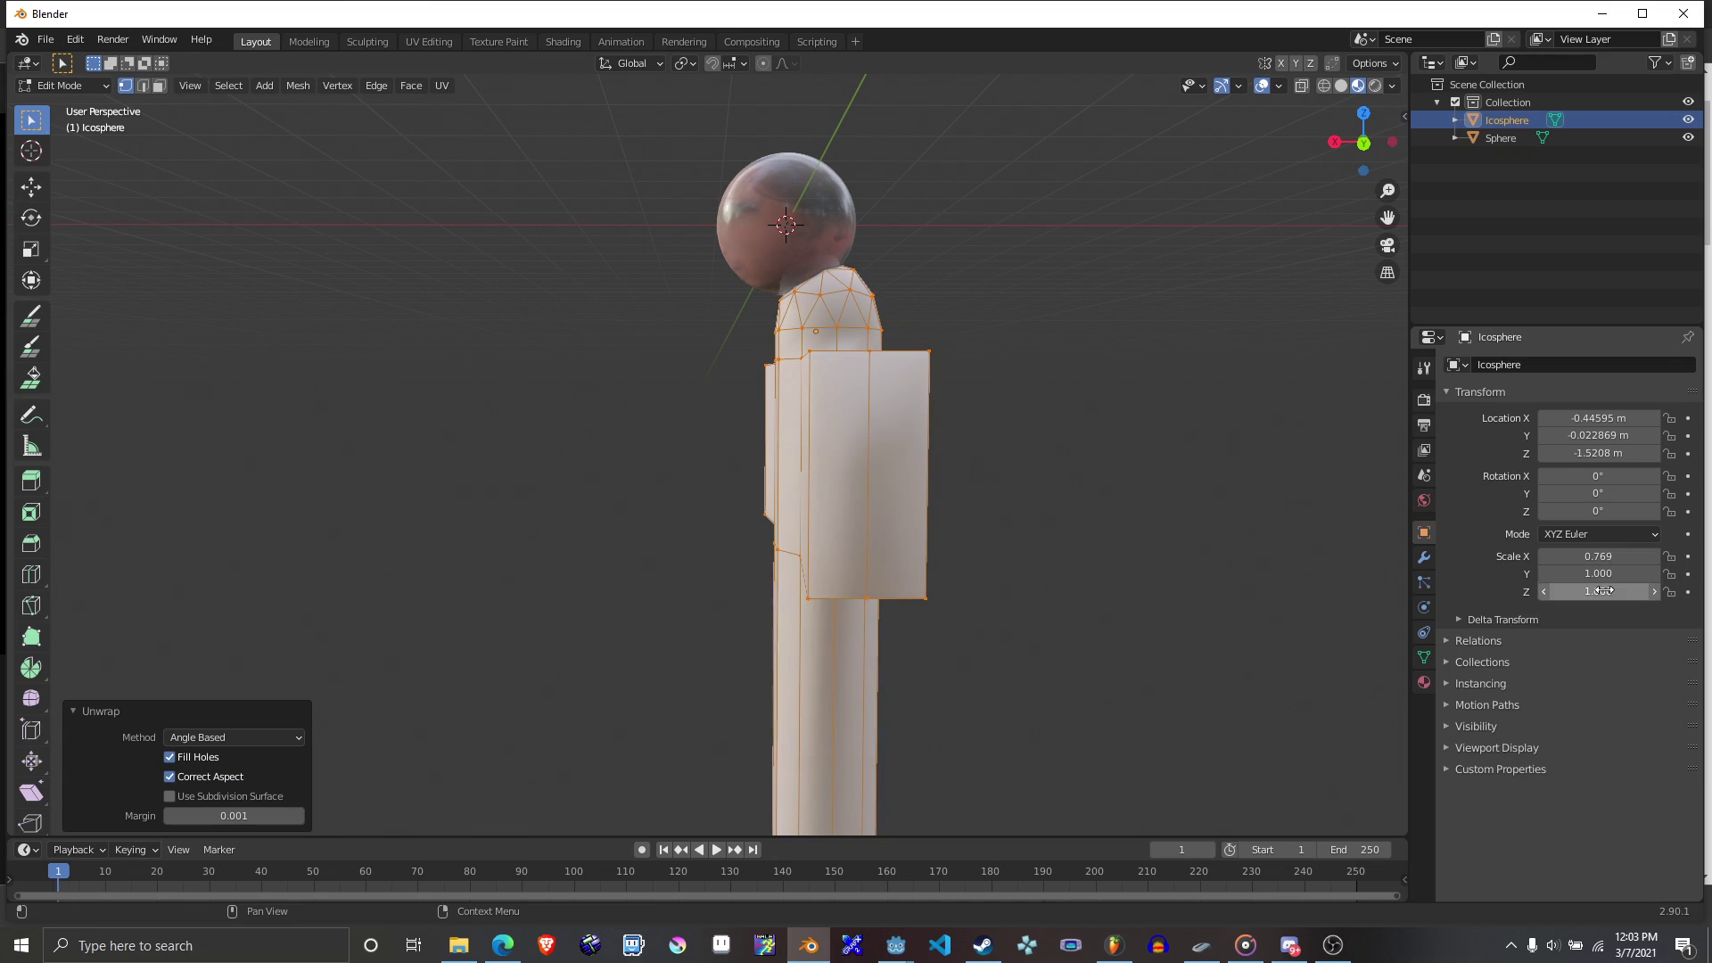
click(1606, 592)
text(0.374449)
key(Return)
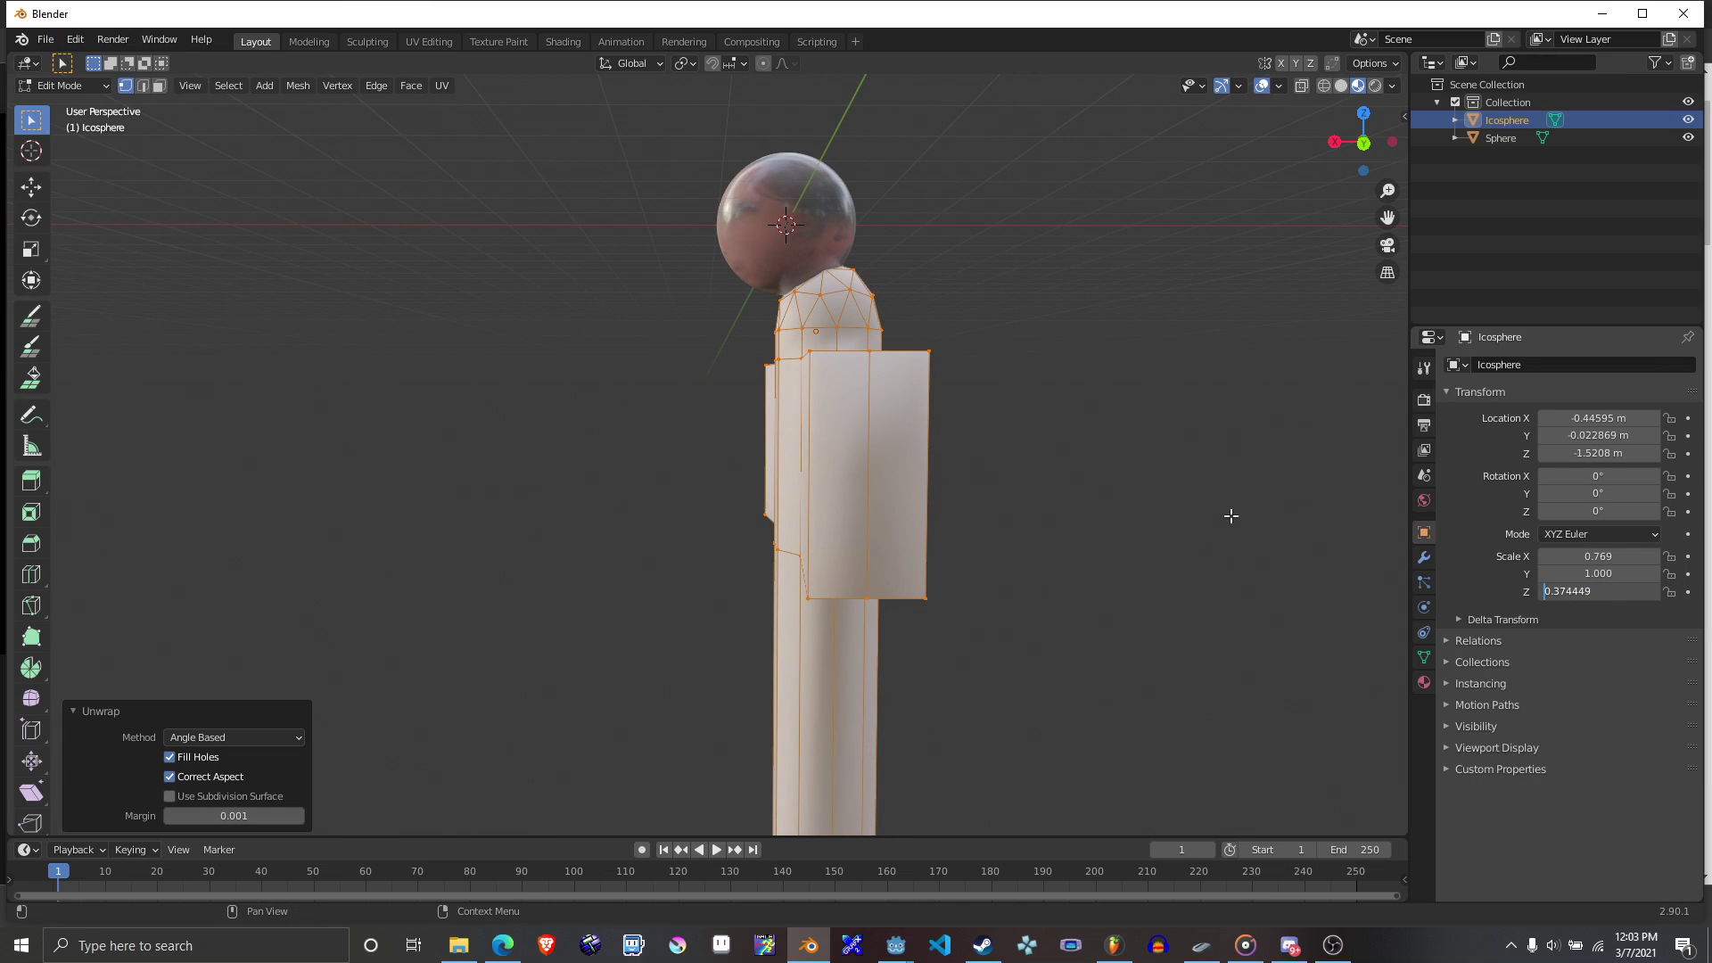
middle_drag(993, 485, 1110, 522)
key(Tab)
middle_drag(949, 558, 901, 527)
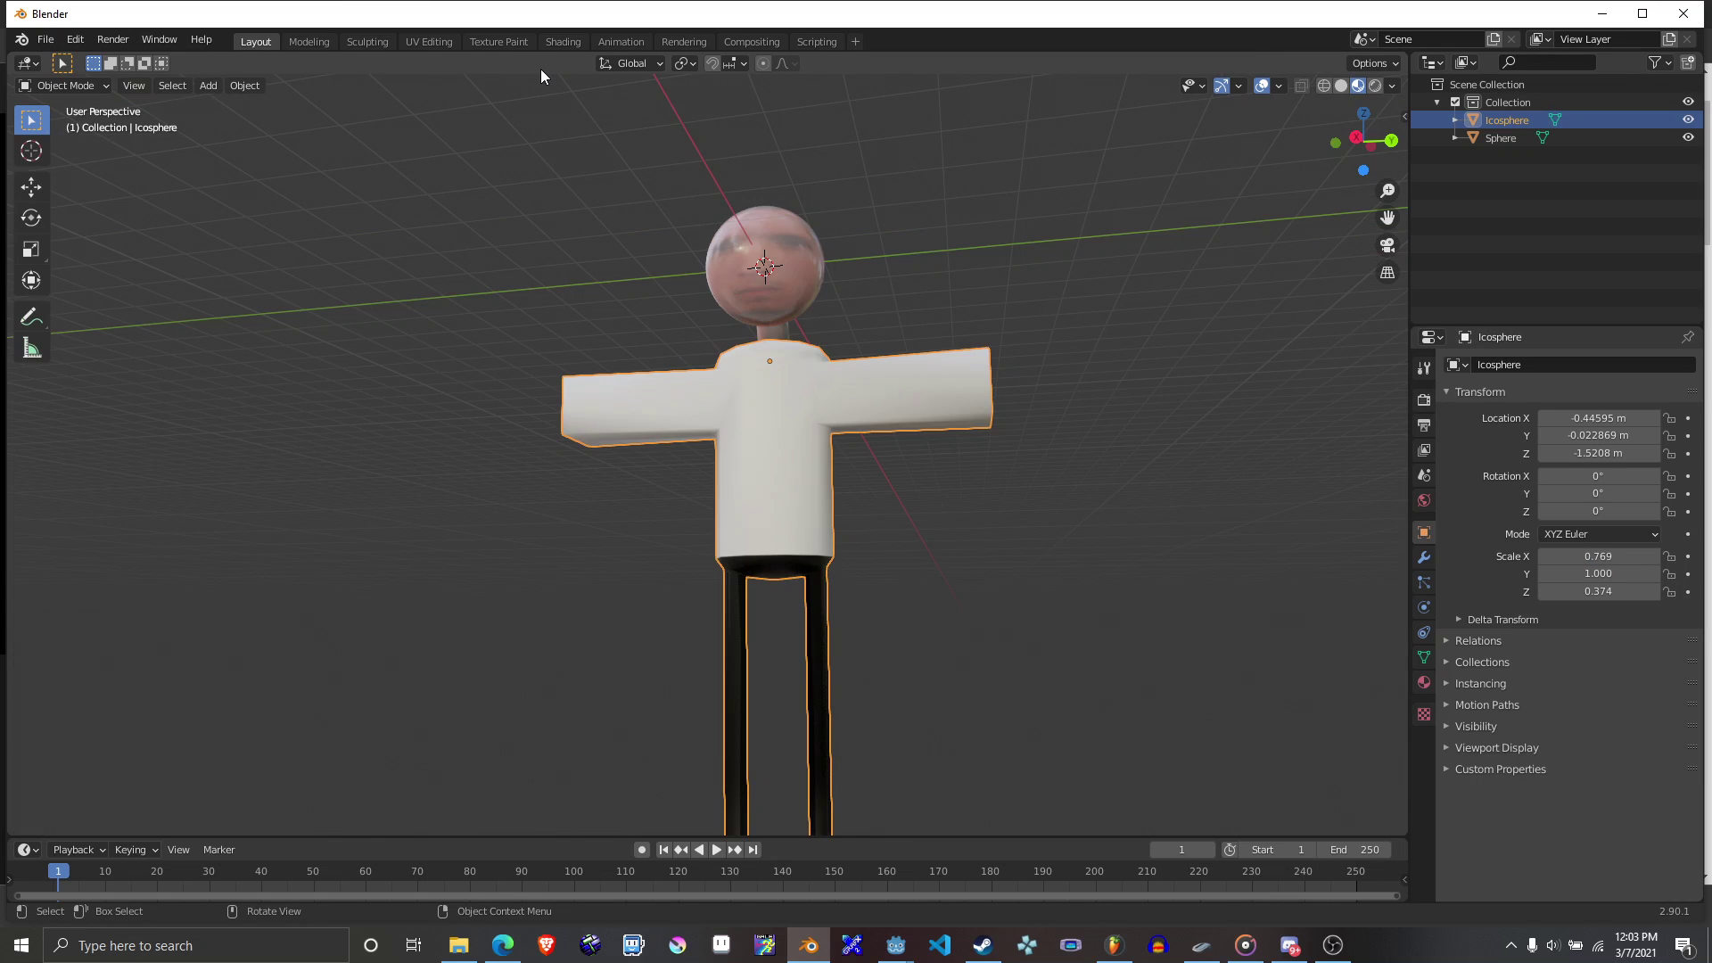
Return to the Texture Paint workspace and set the brush color to a bright sky blue.
click(567, 35)
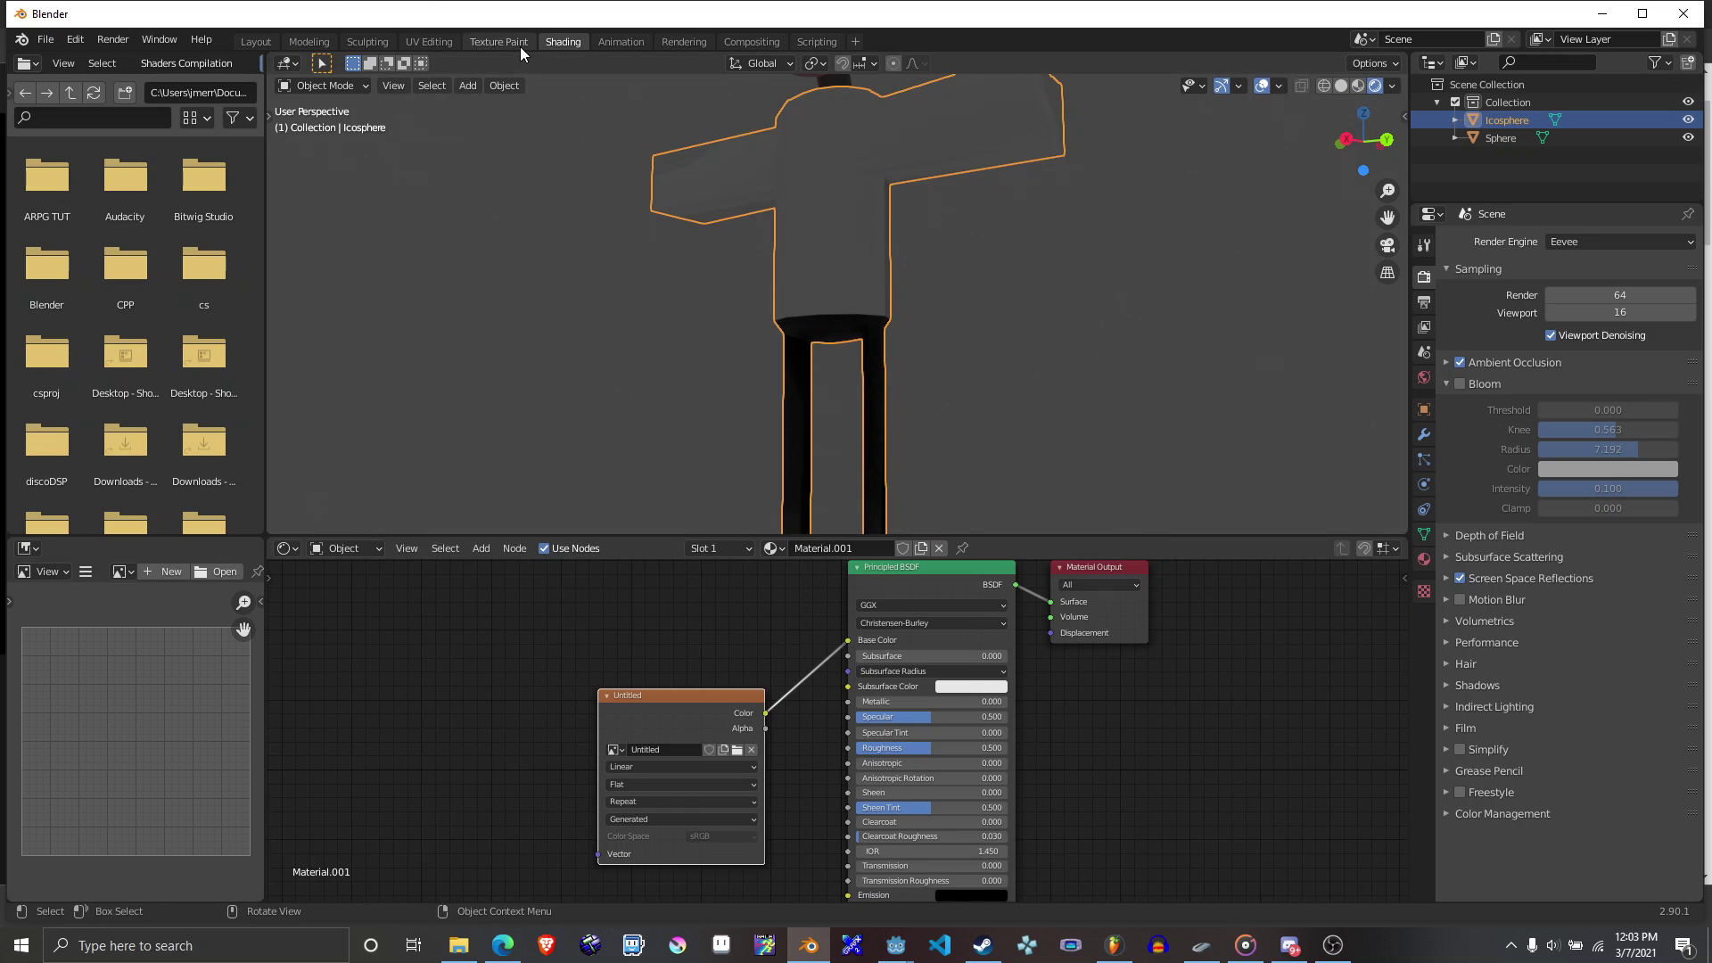
click(521, 43)
drag(1112, 657, 1017, 658)
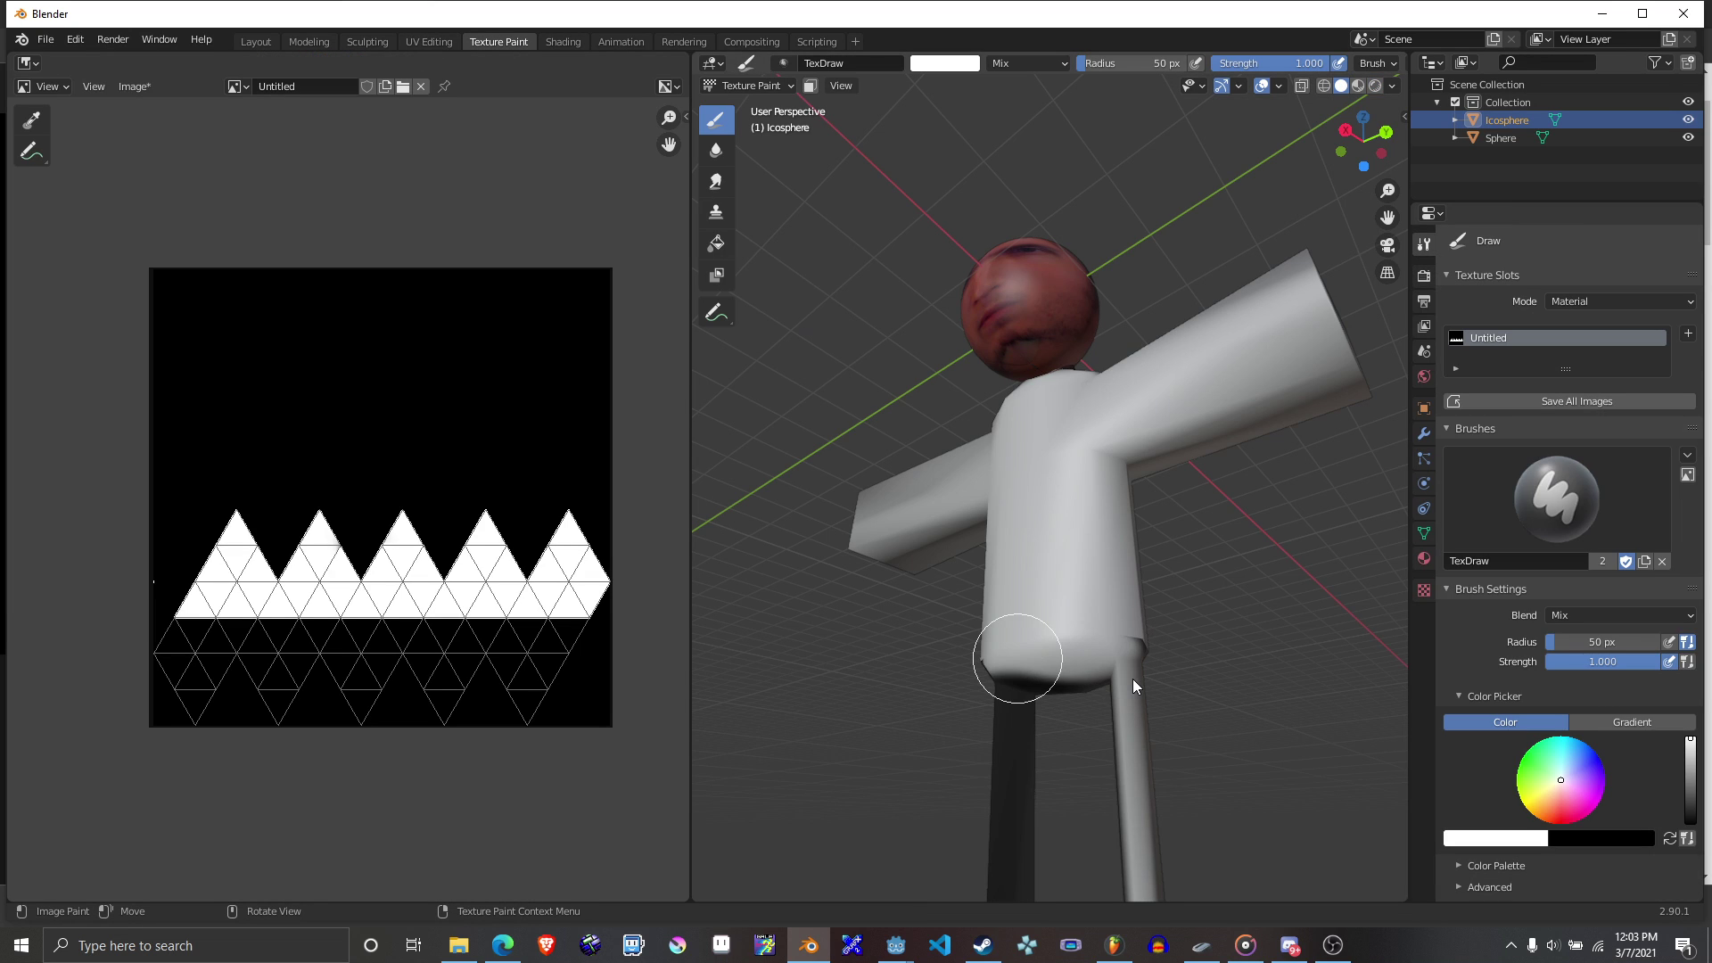
mouse_move(1133, 678)
middle_down()
mouse_move(1102, 591)
mouse_move(1206, 614)
mouse_move(1550, 790)
middle_up()
click(1581, 740)
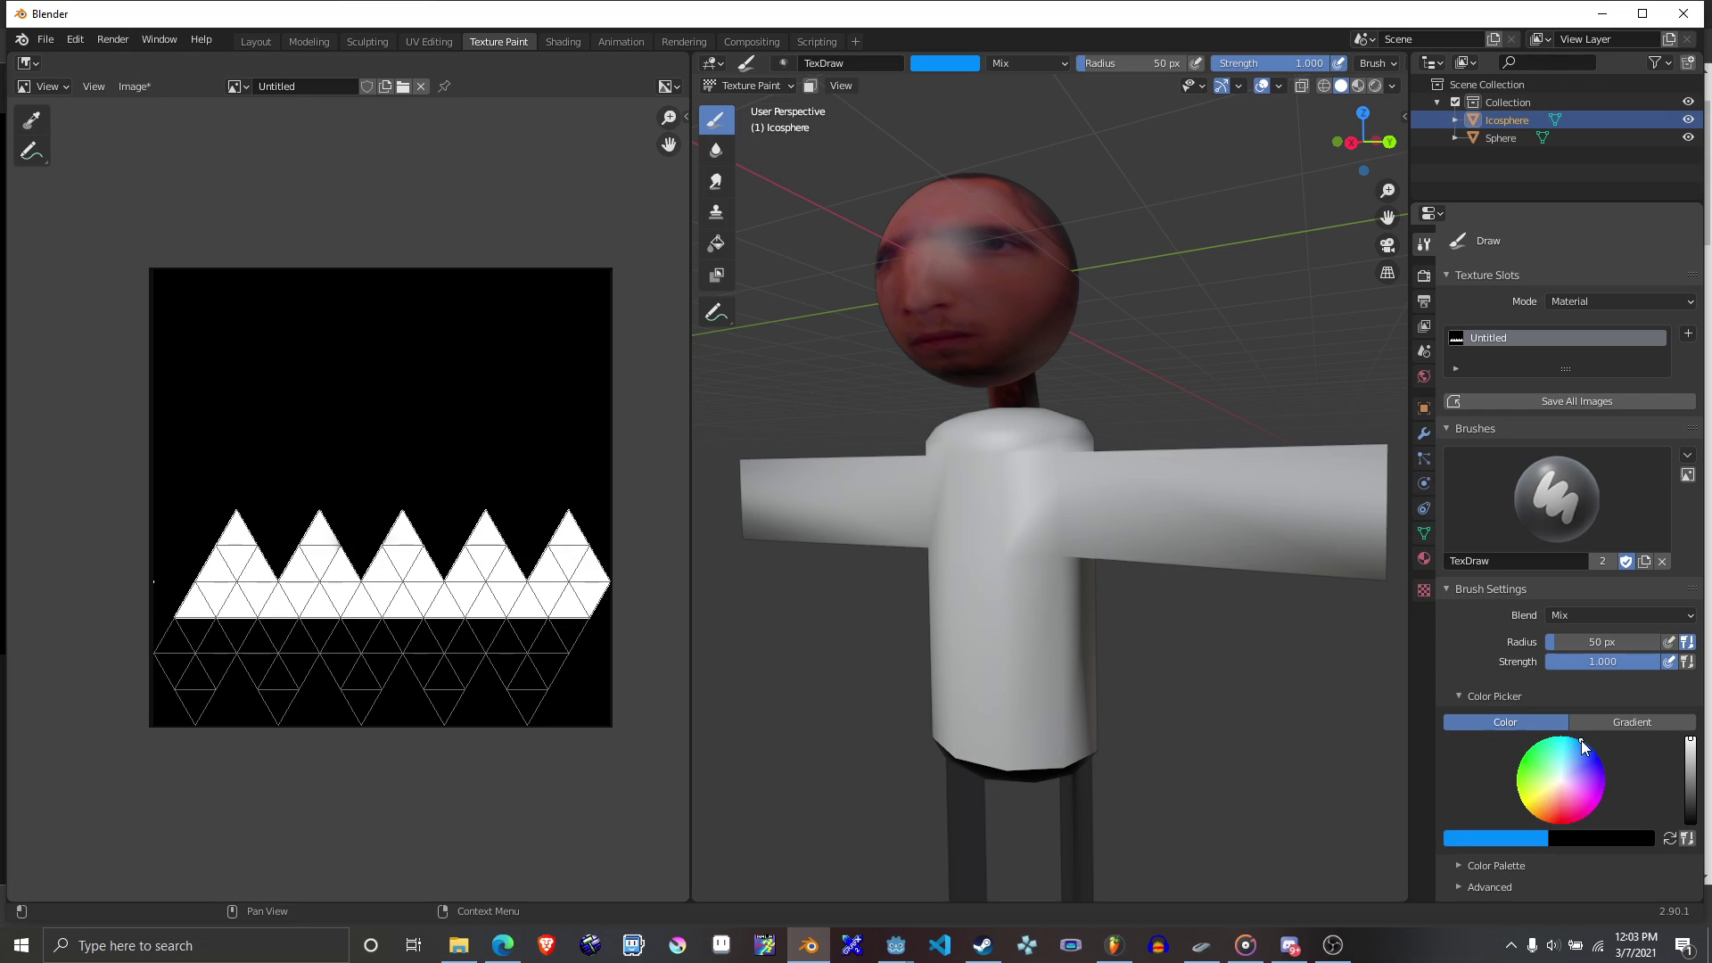
Paint the character's torso and both arms blue from all sides with the 50 px draw brush.
drag(1062, 527, 773, 494)
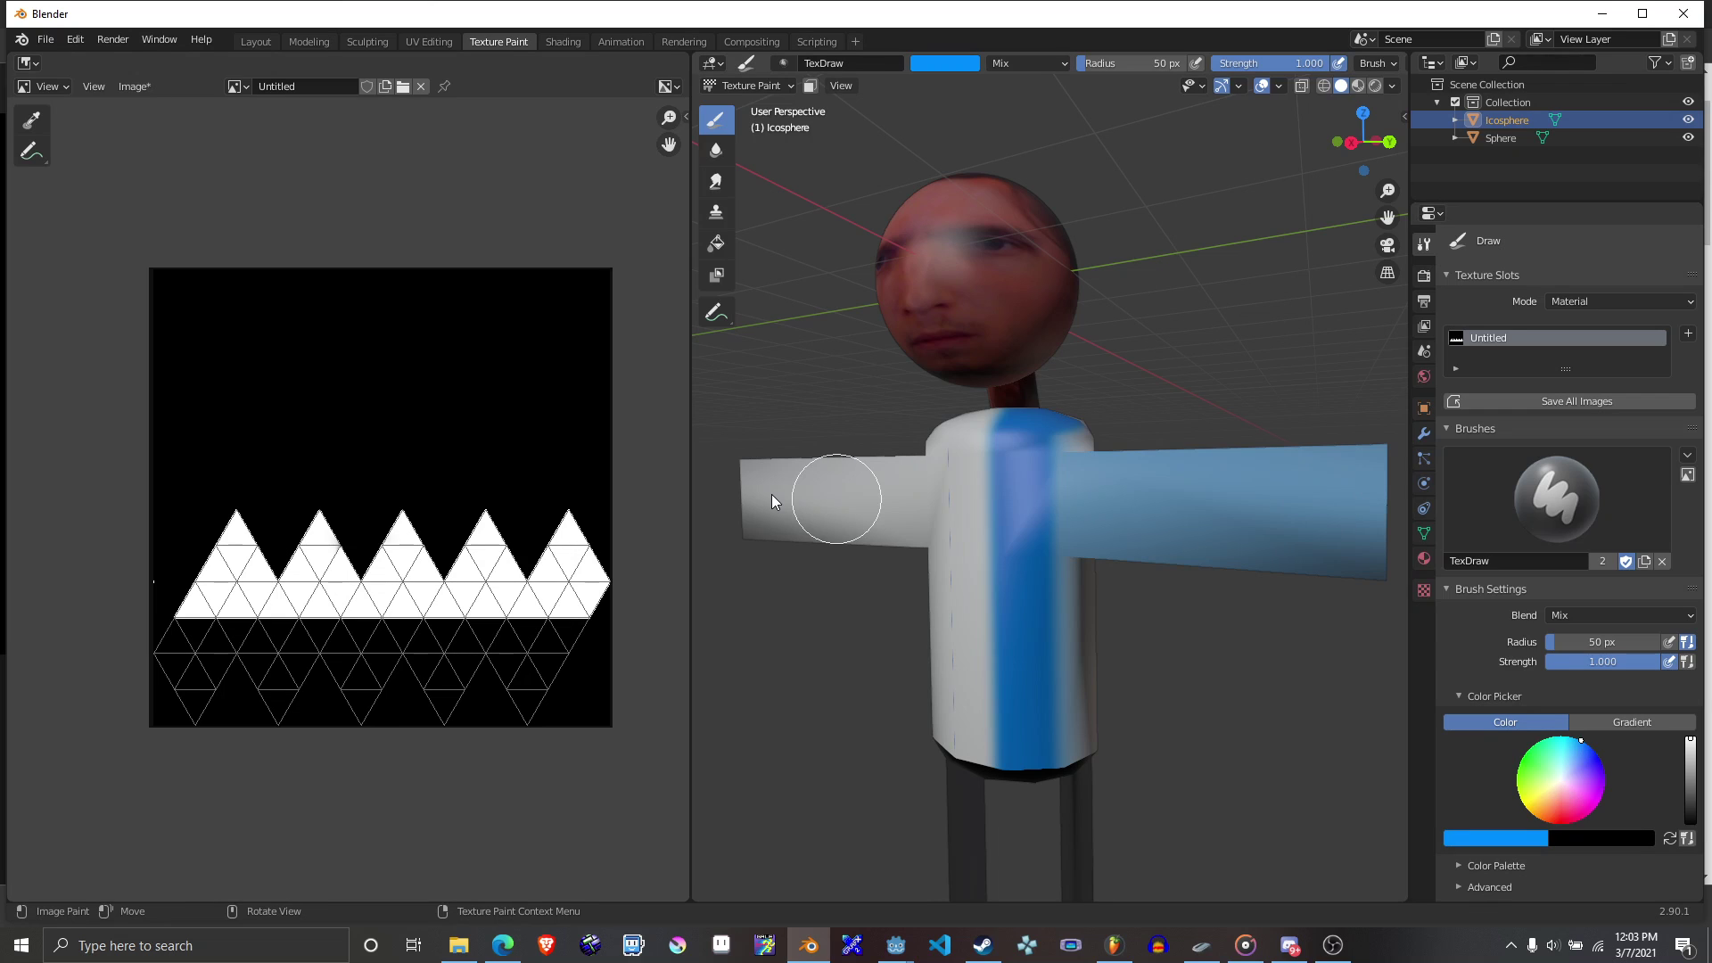
middle_drag(772, 494, 891, 517)
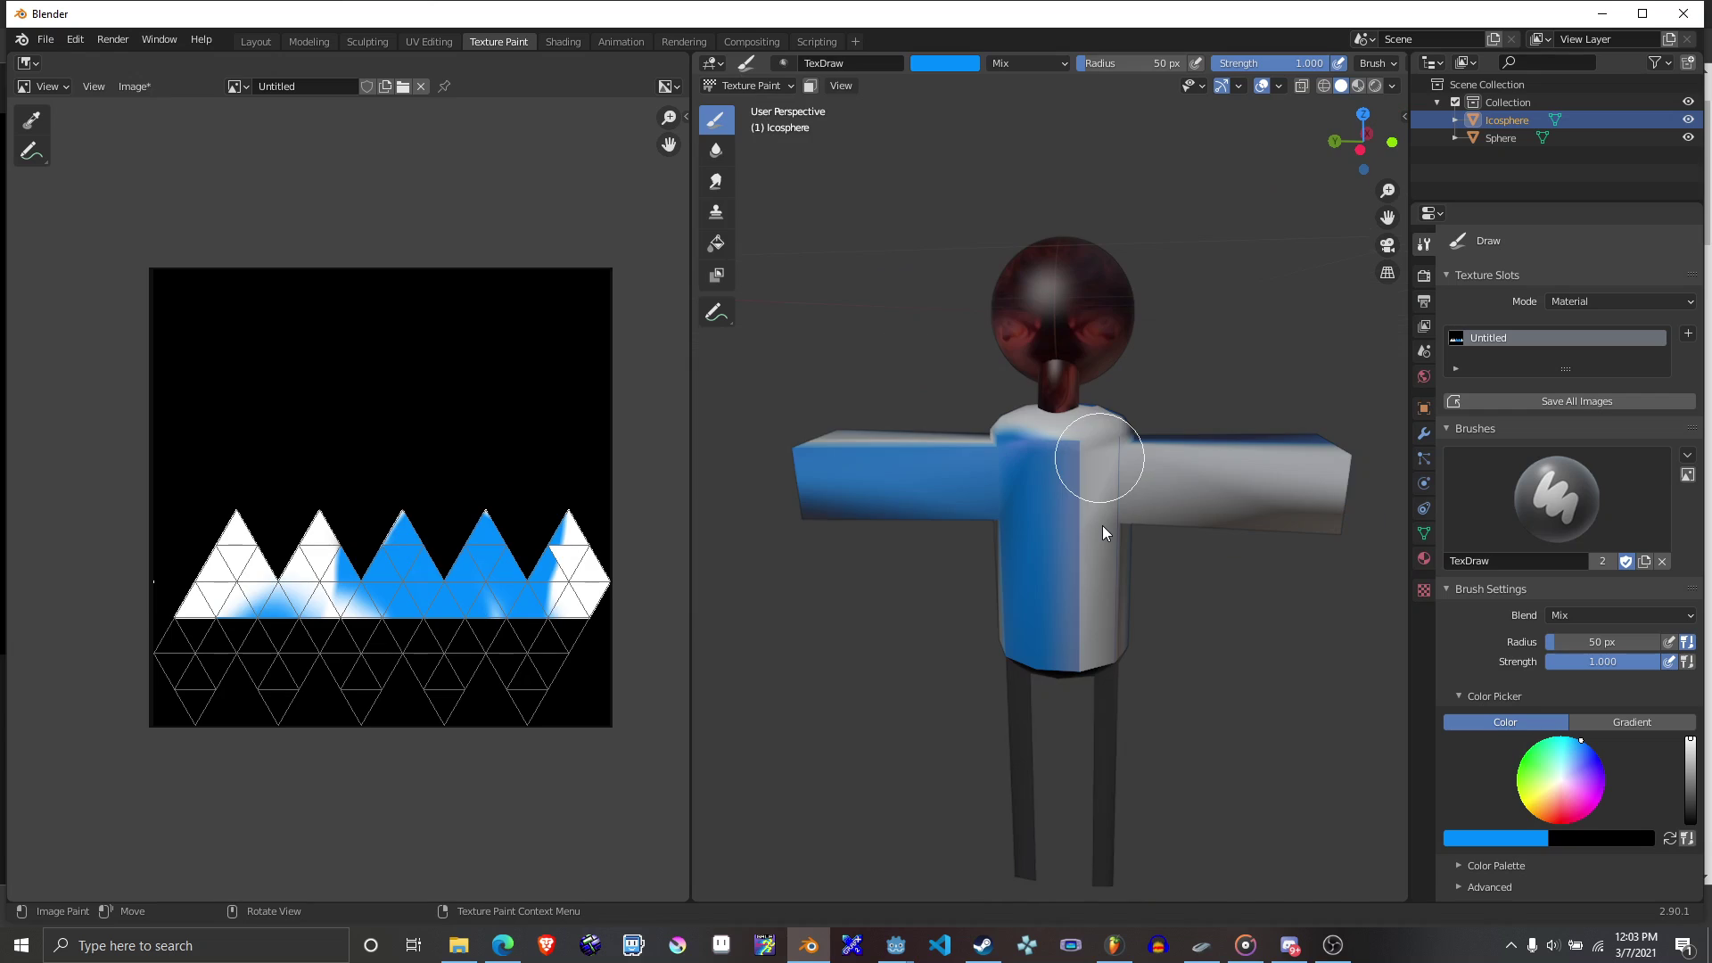
drag(1102, 526, 1078, 498)
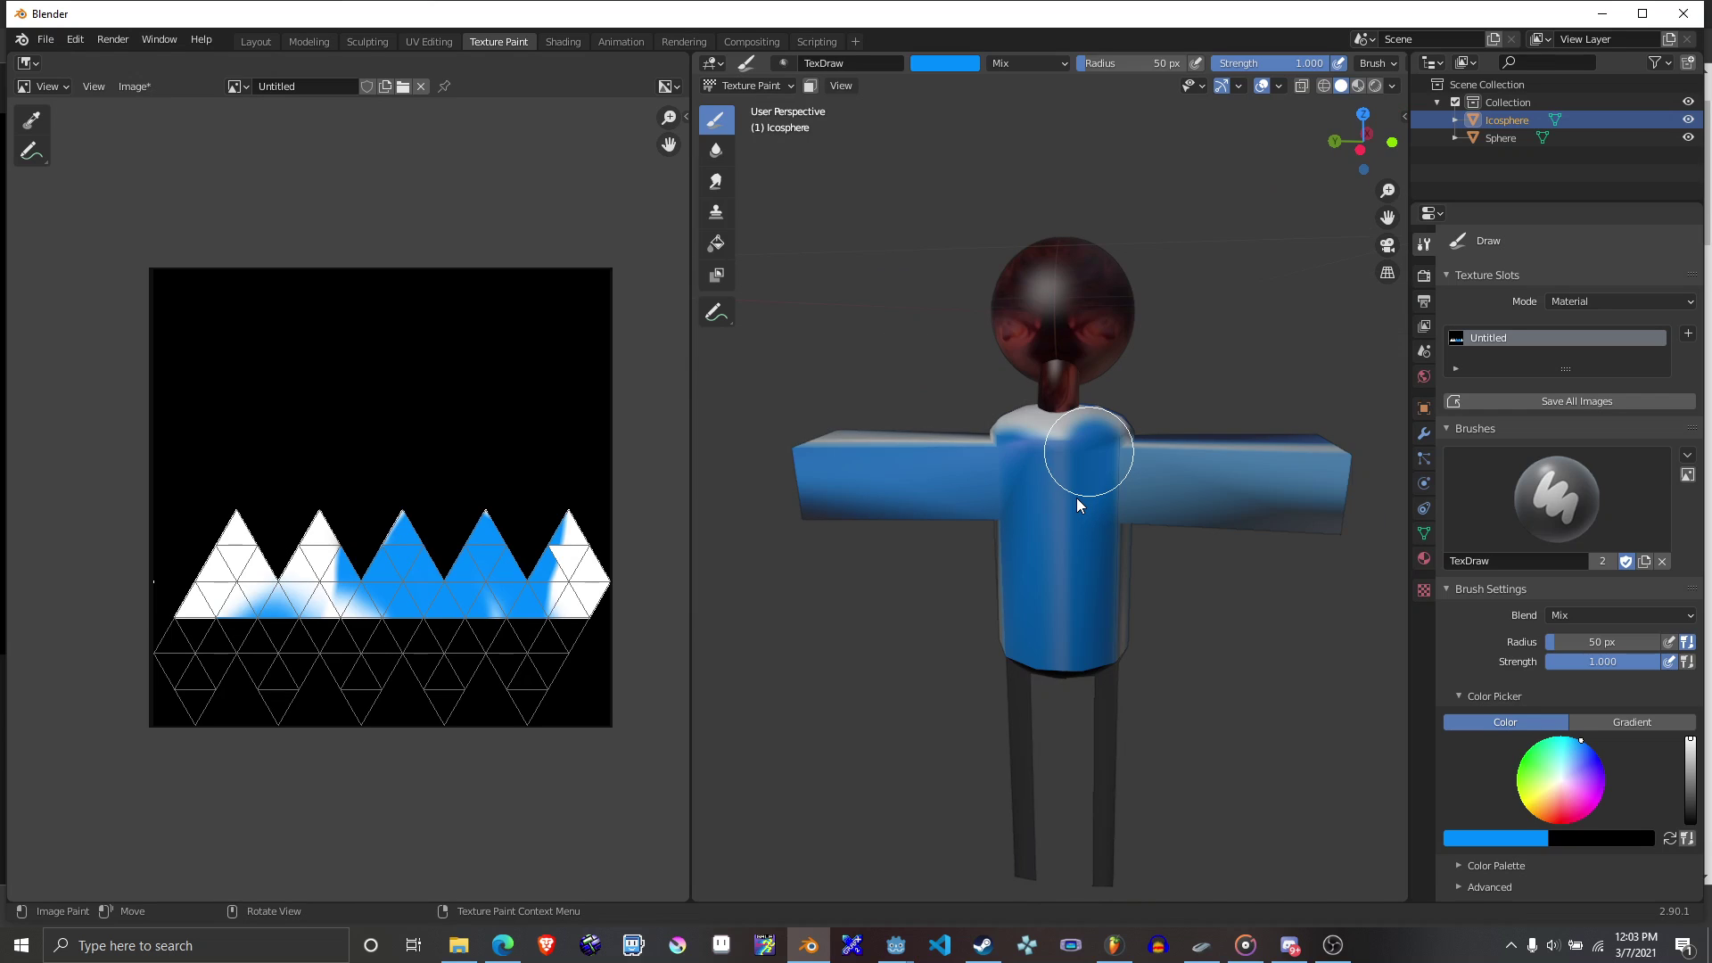
middle_drag(1078, 497, 1254, 457)
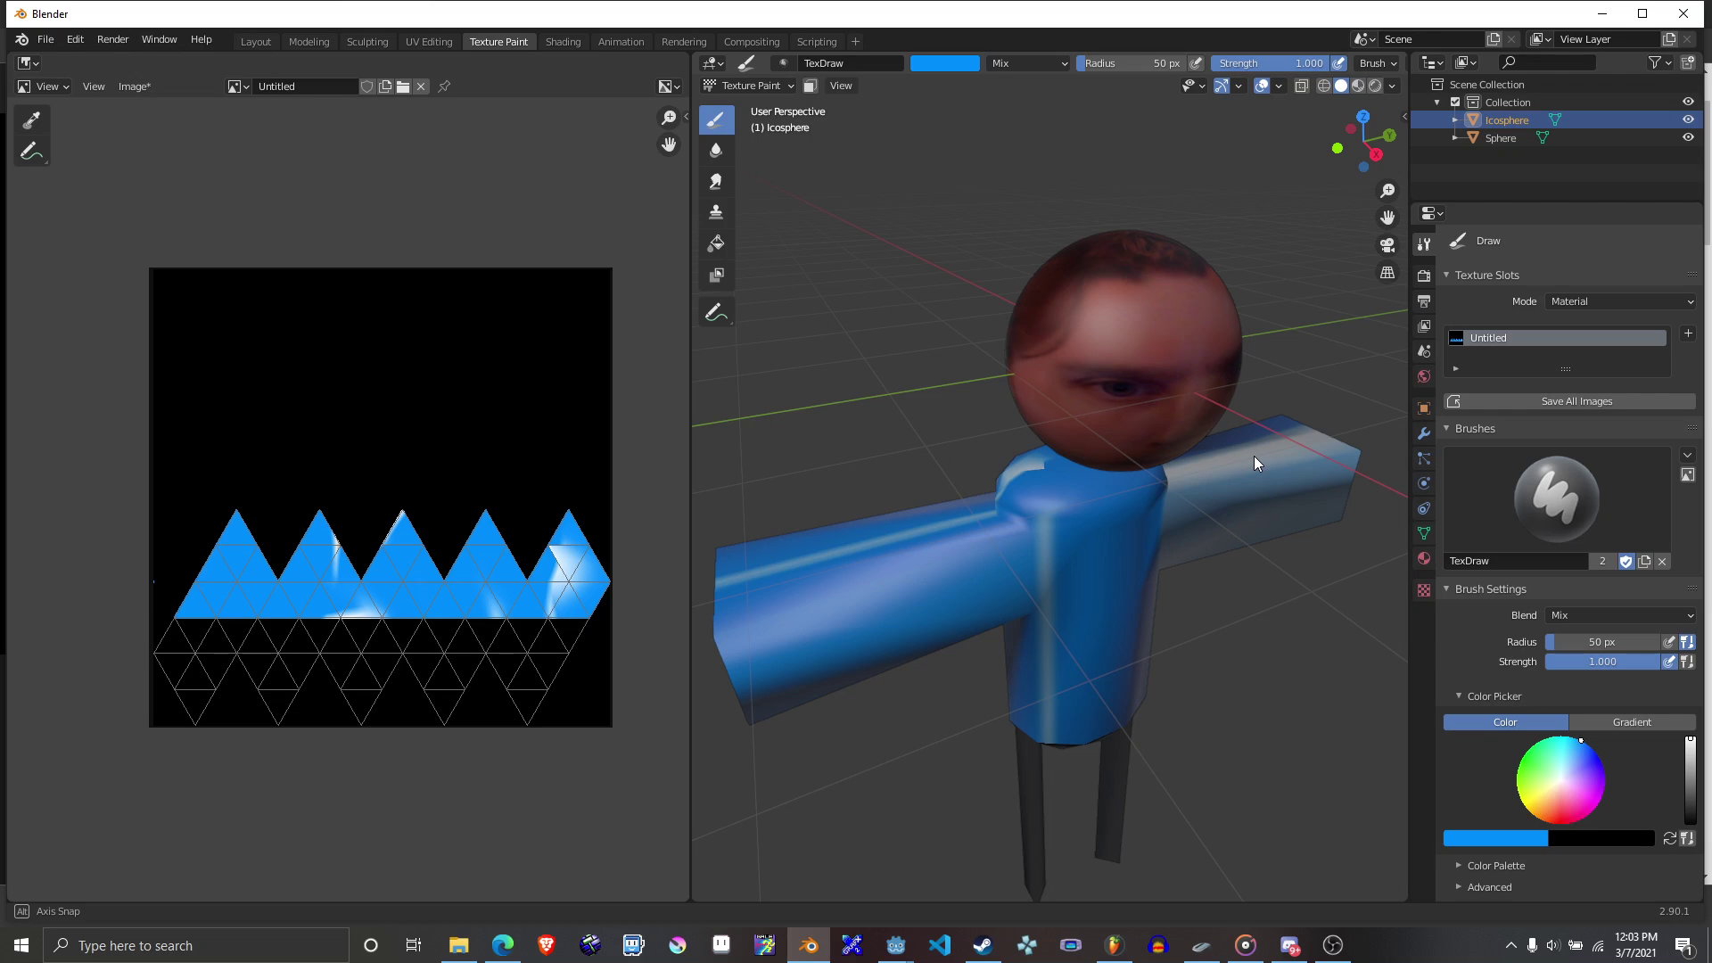
middle_drag(1254, 456, 1561, 794)
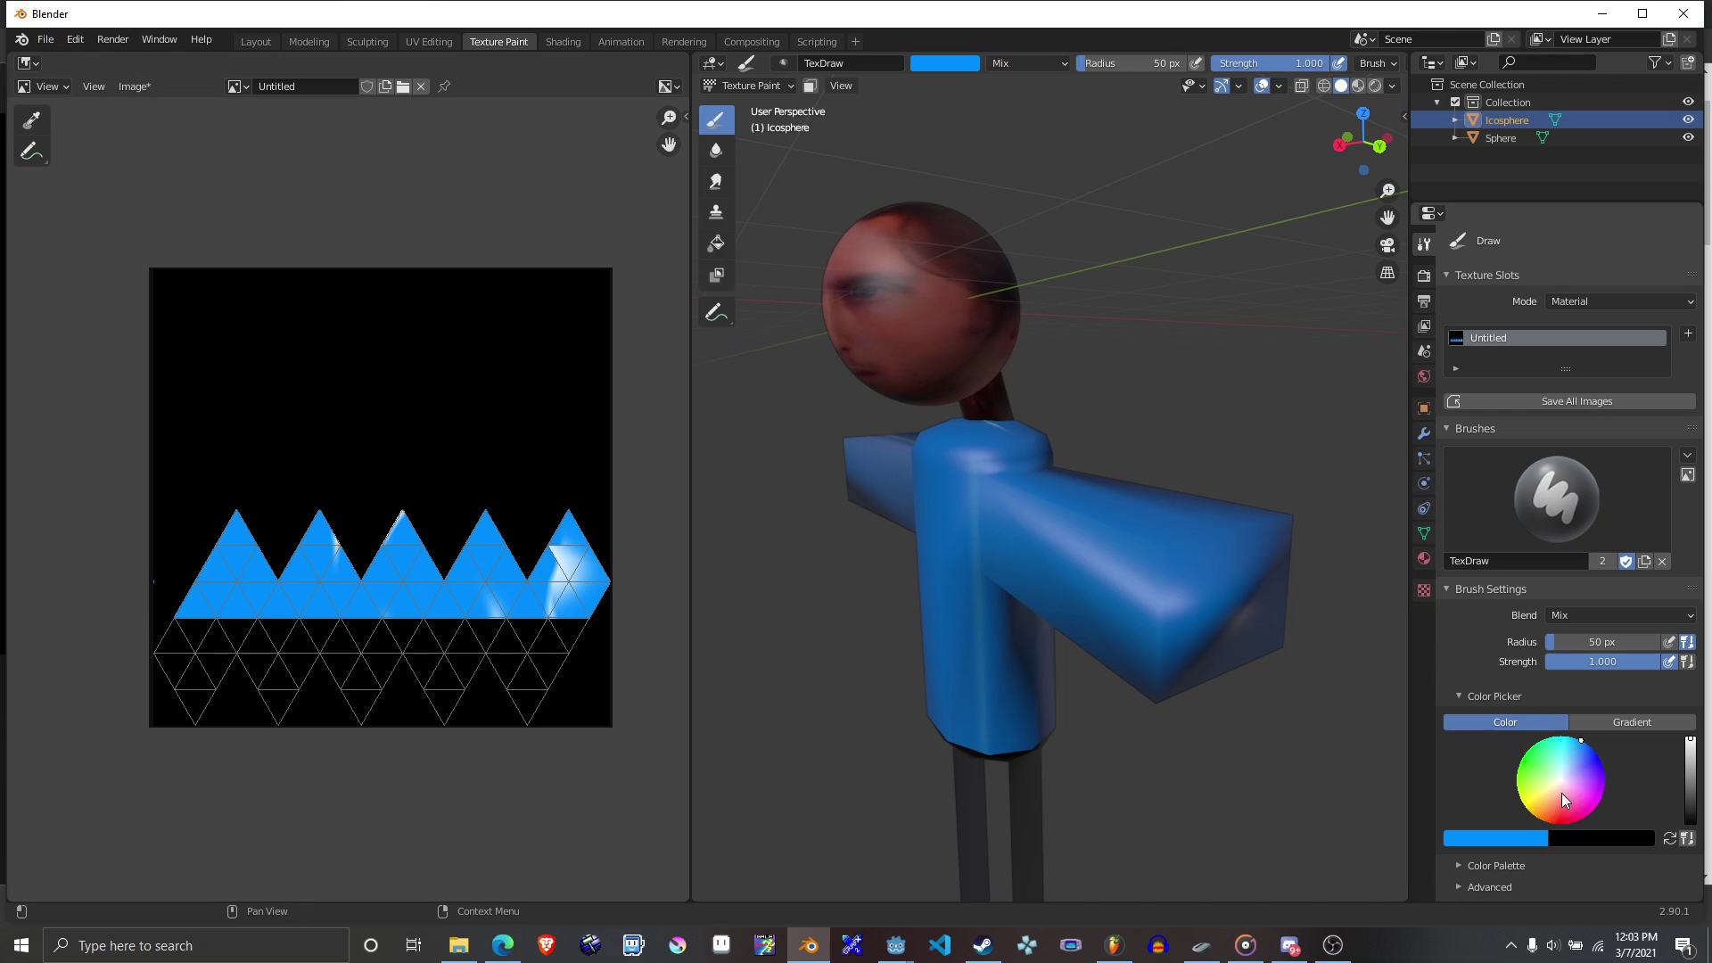
Set the brush color to a light peach skin tone and paint the legs and underside of the body.
scroll(1561, 794, down, 2)
click(1534, 744)
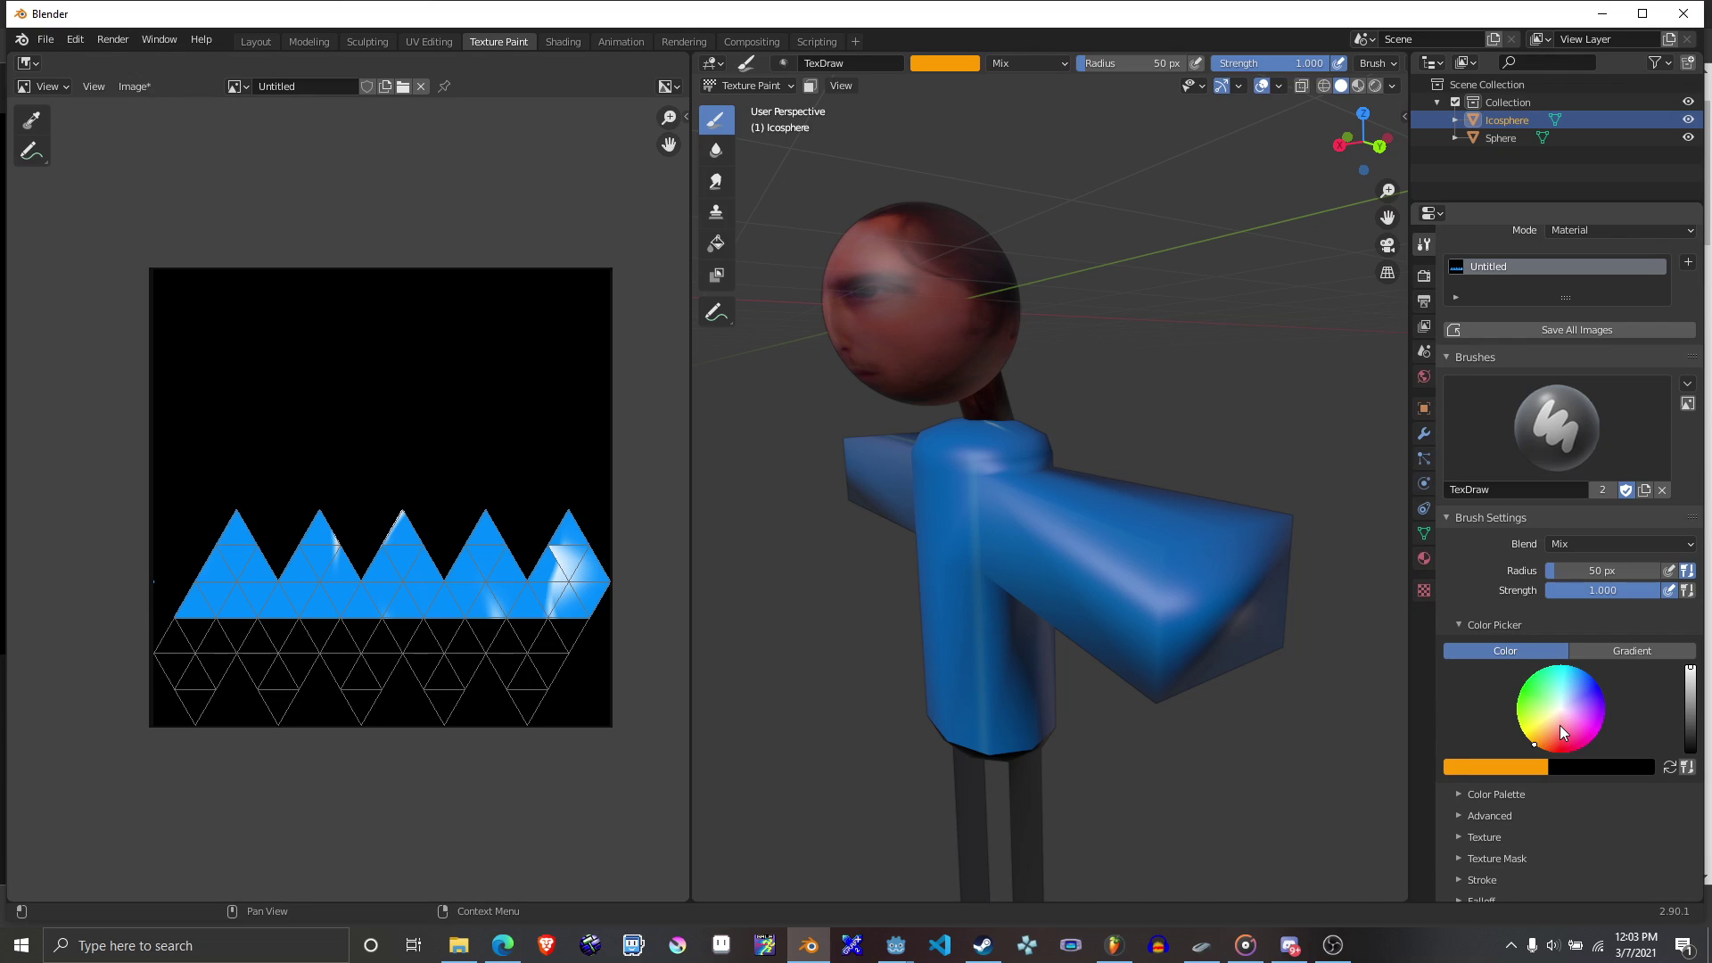
click(1557, 723)
mouse_move(1302, 704)
middle_down()
mouse_move(1212, 693)
mouse_move(1139, 633)
middle_up()
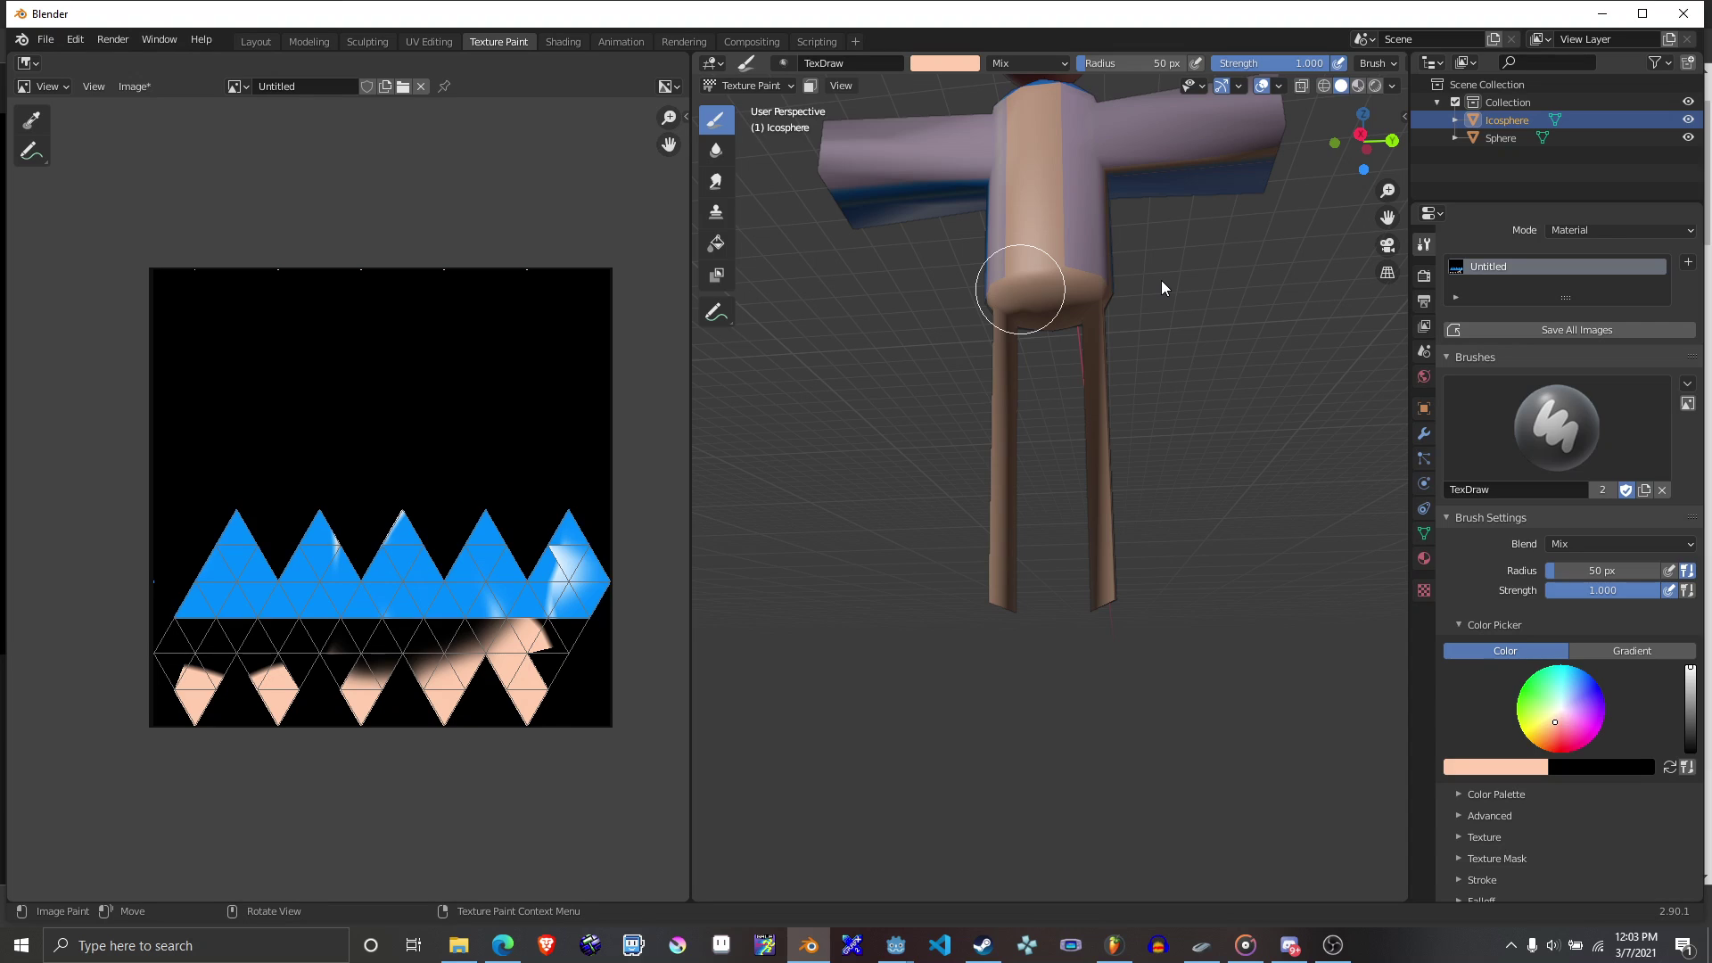
middle_drag(1161, 280, 477, 646)
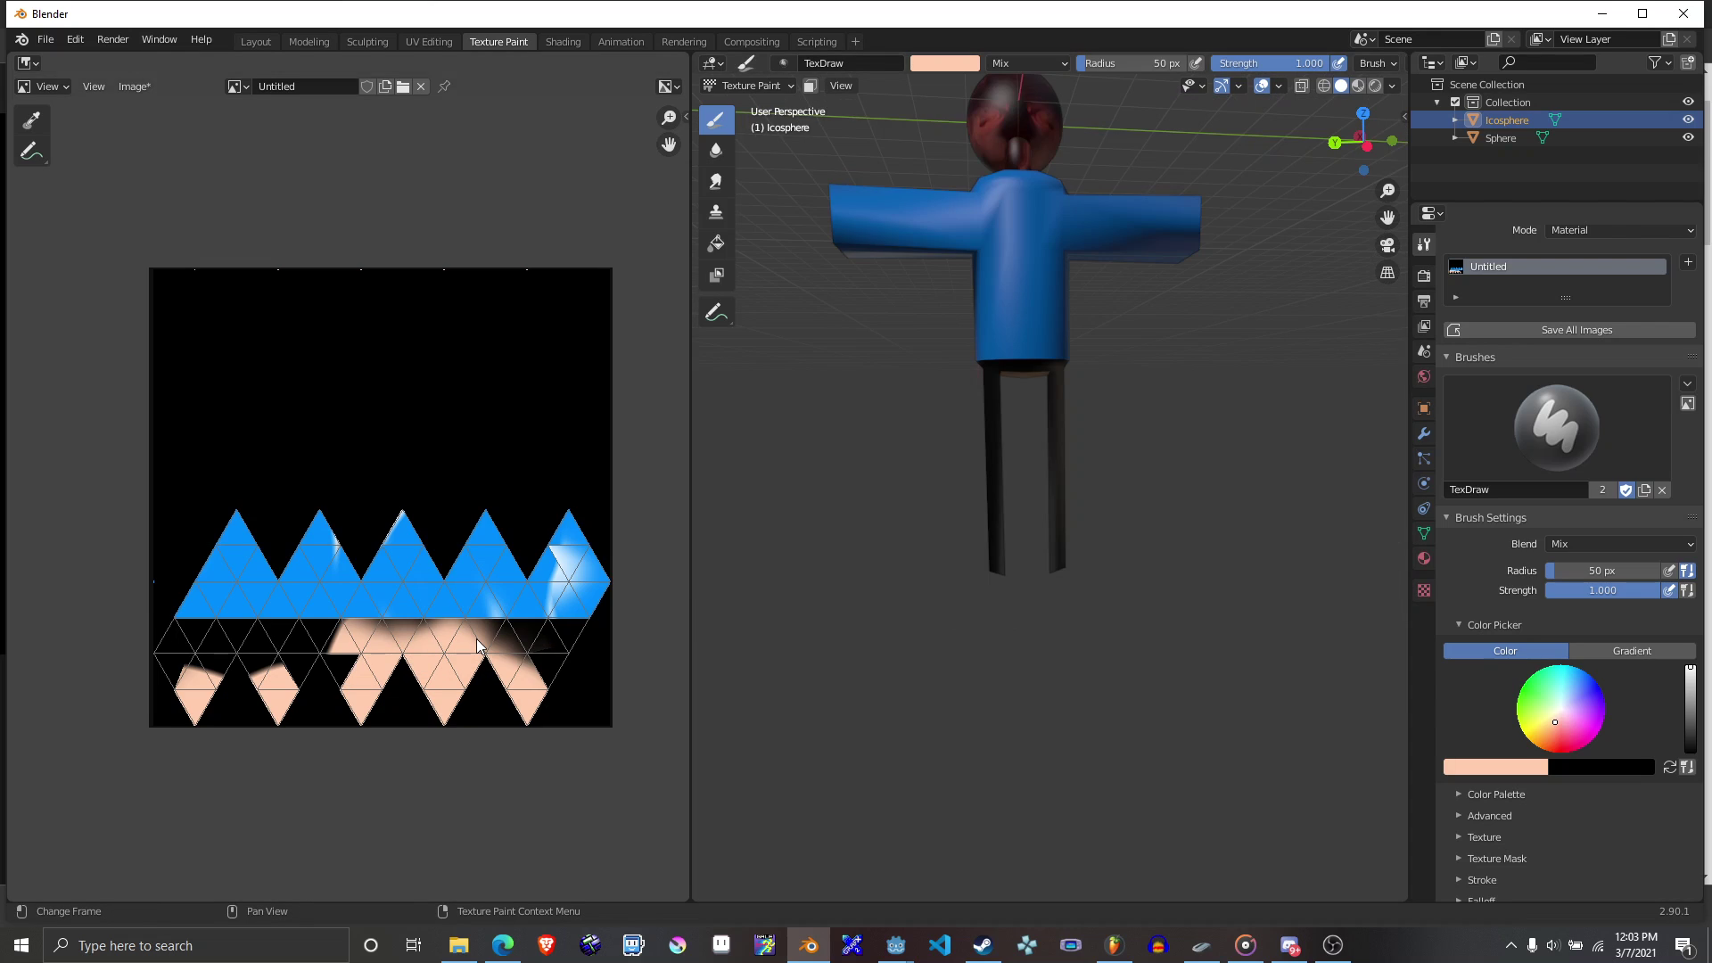
Switch the image editor to Paint mode and cover the lower row of UV triangles with the peach color.
click(45, 86)
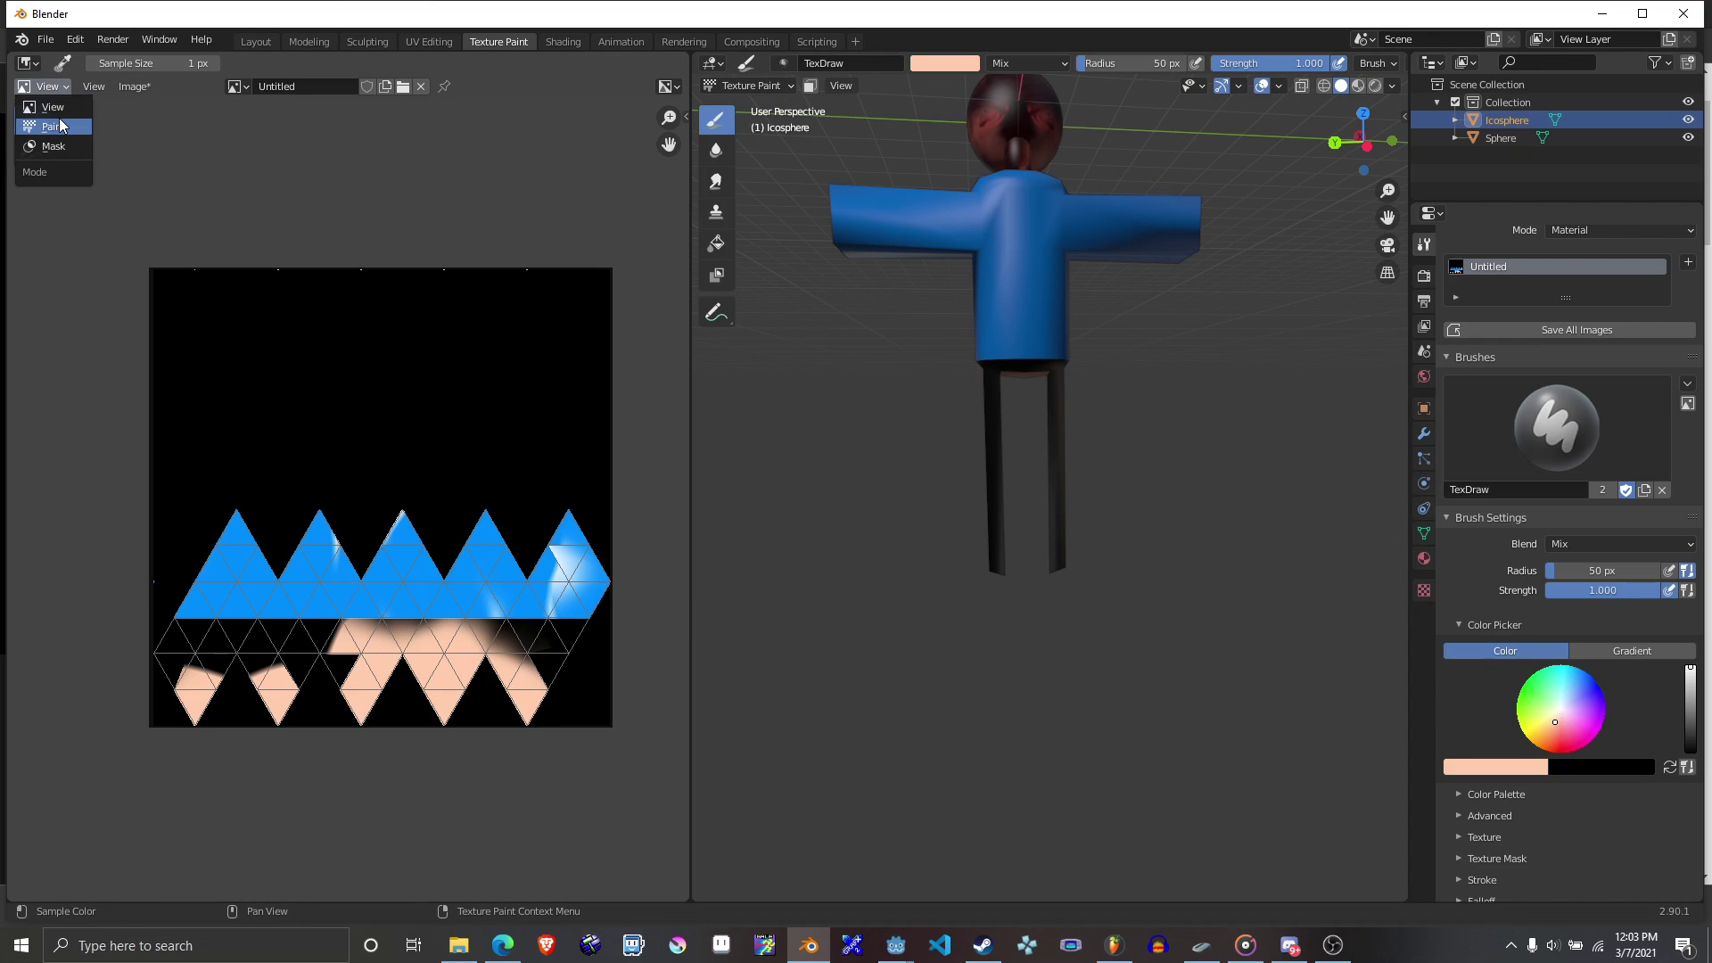
click(60, 126)
drag(357, 660, 221, 656)
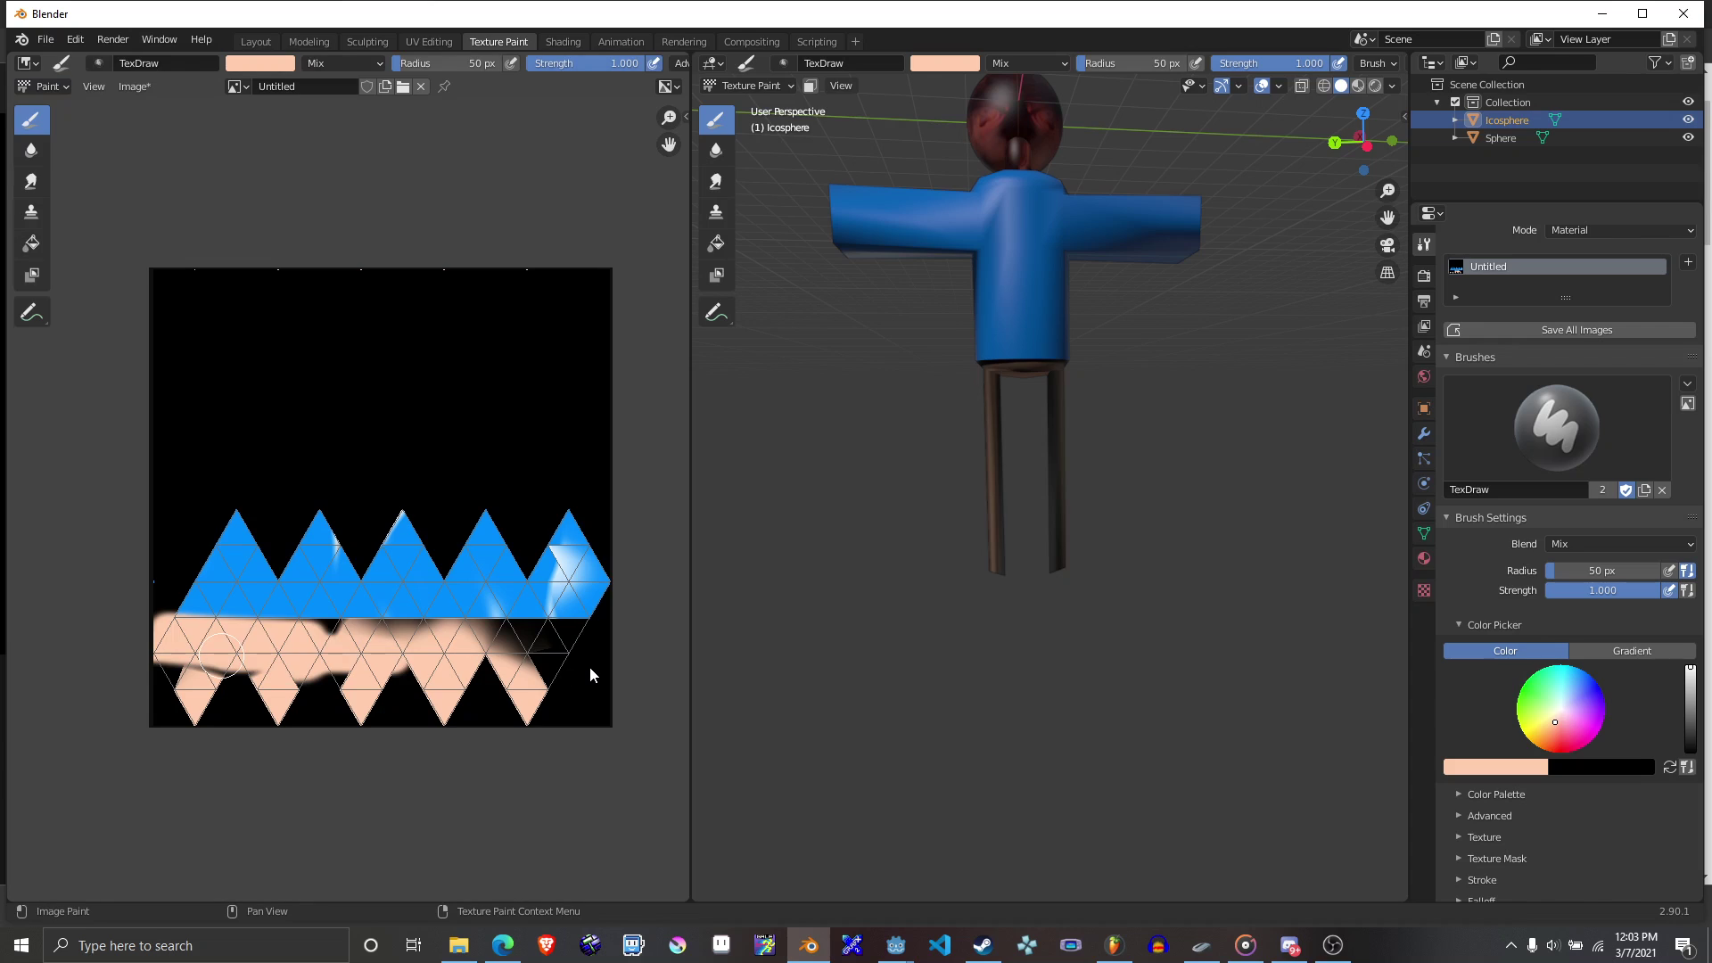
drag(356, 655, 543, 691)
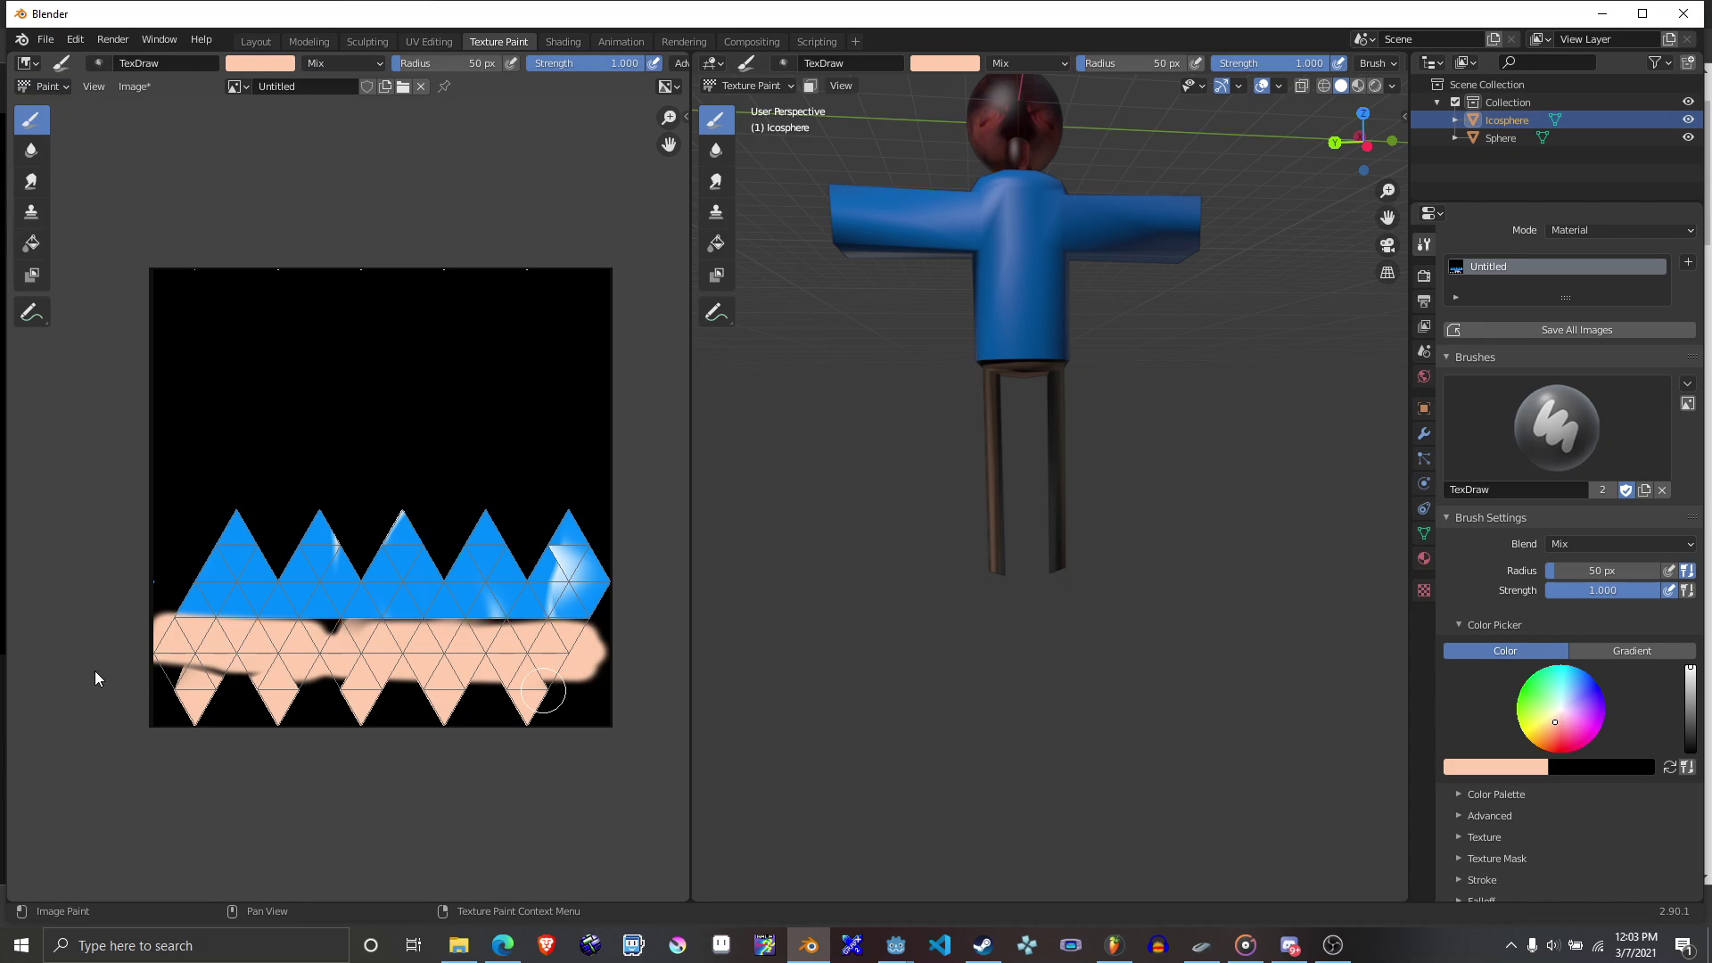
middle_drag(892, 472, 1315, 467)
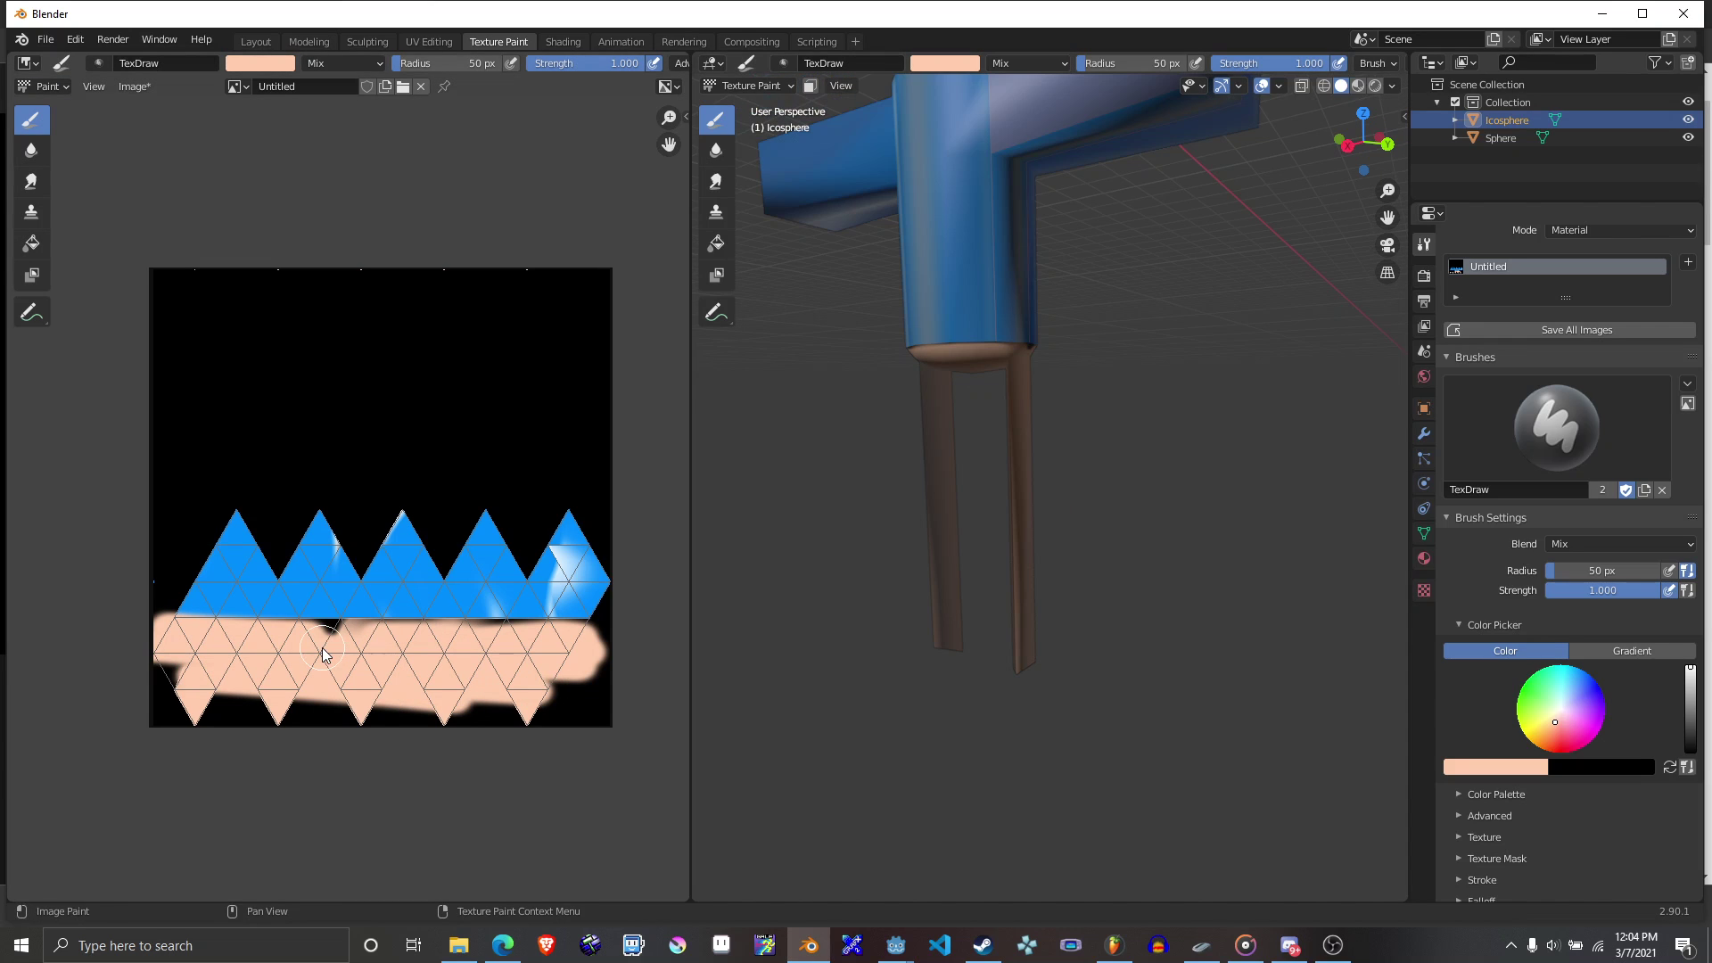
drag(323, 656, 590, 622)
Smear the blue across the white patch at the end of the upper UV row in the texture image.
click(32, 183)
drag(535, 566, 651, 566)
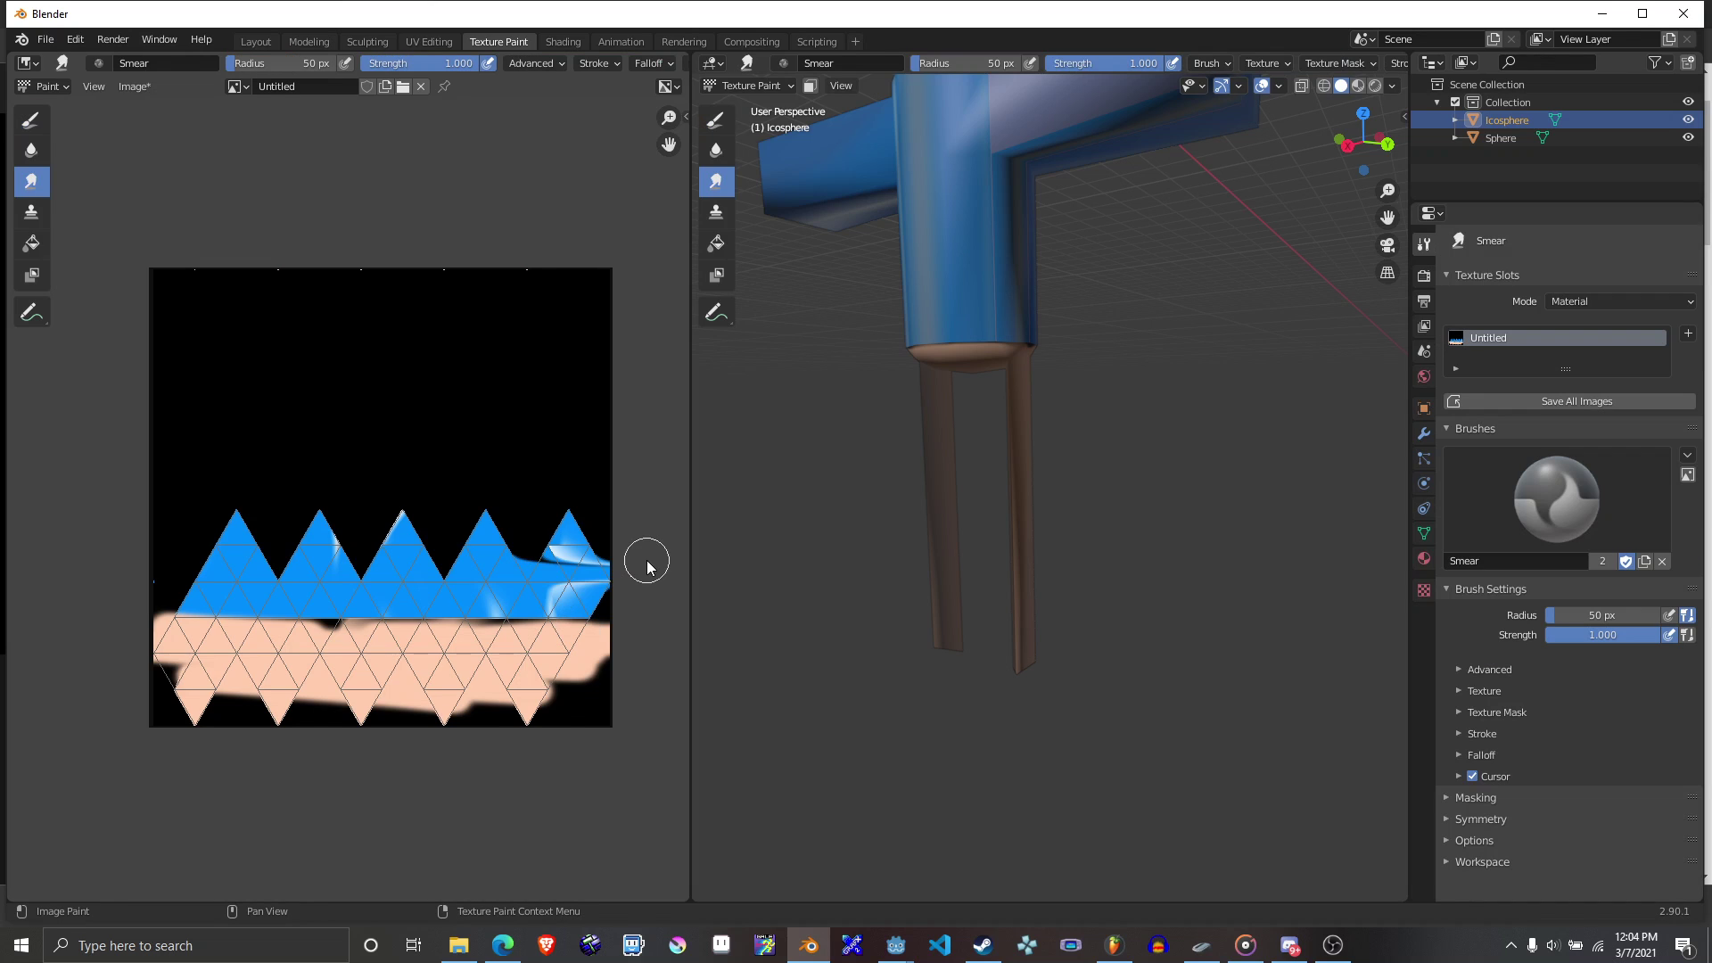
mouse_move(972, 294)
middle_down()
mouse_move(1154, 382)
mouse_move(1035, 241)
mouse_move(1001, 486)
mouse_move(846, 397)
mouse_move(737, 491)
mouse_move(927, 411)
mouse_move(756, 382)
mouse_move(762, 421)
middle_up()
Switch to the Layout workspace and display the viewport in Rendered shading.
click(256, 41)
scroll(794, 377, down, 3)
key(z)
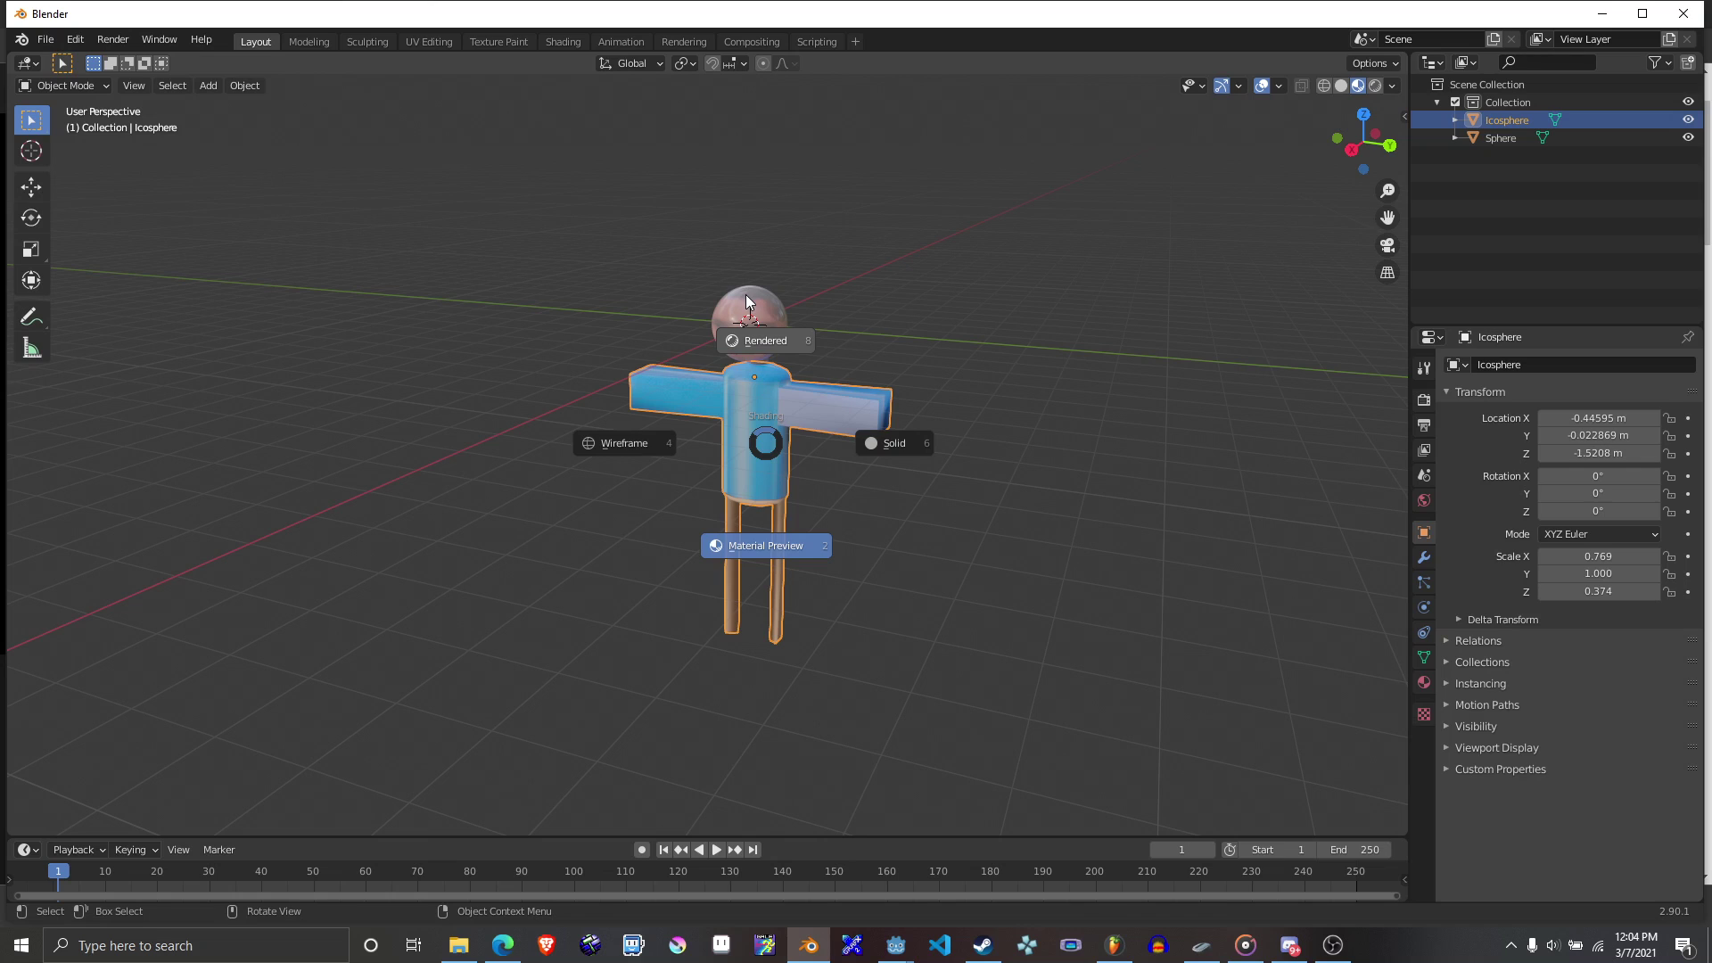
click(747, 300)
Add a Sun light to the scene and rotate it so it shines on the character at an angle.
key(shift+a)
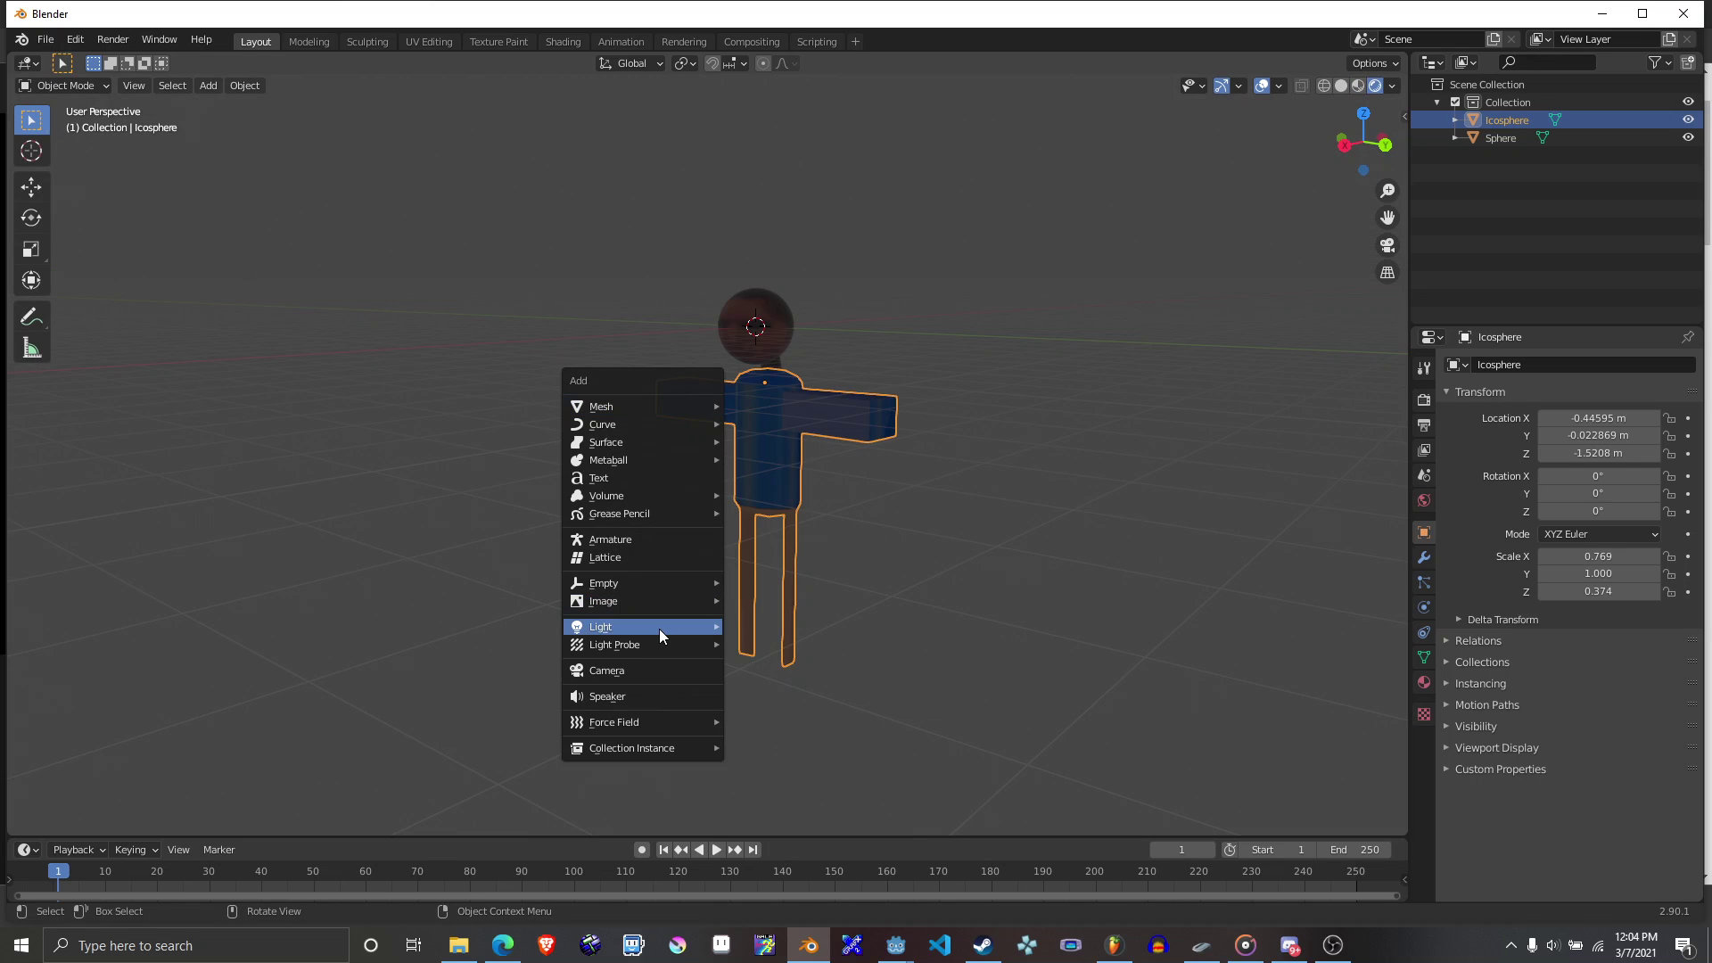
mouse_move(660, 628)
click(774, 644)
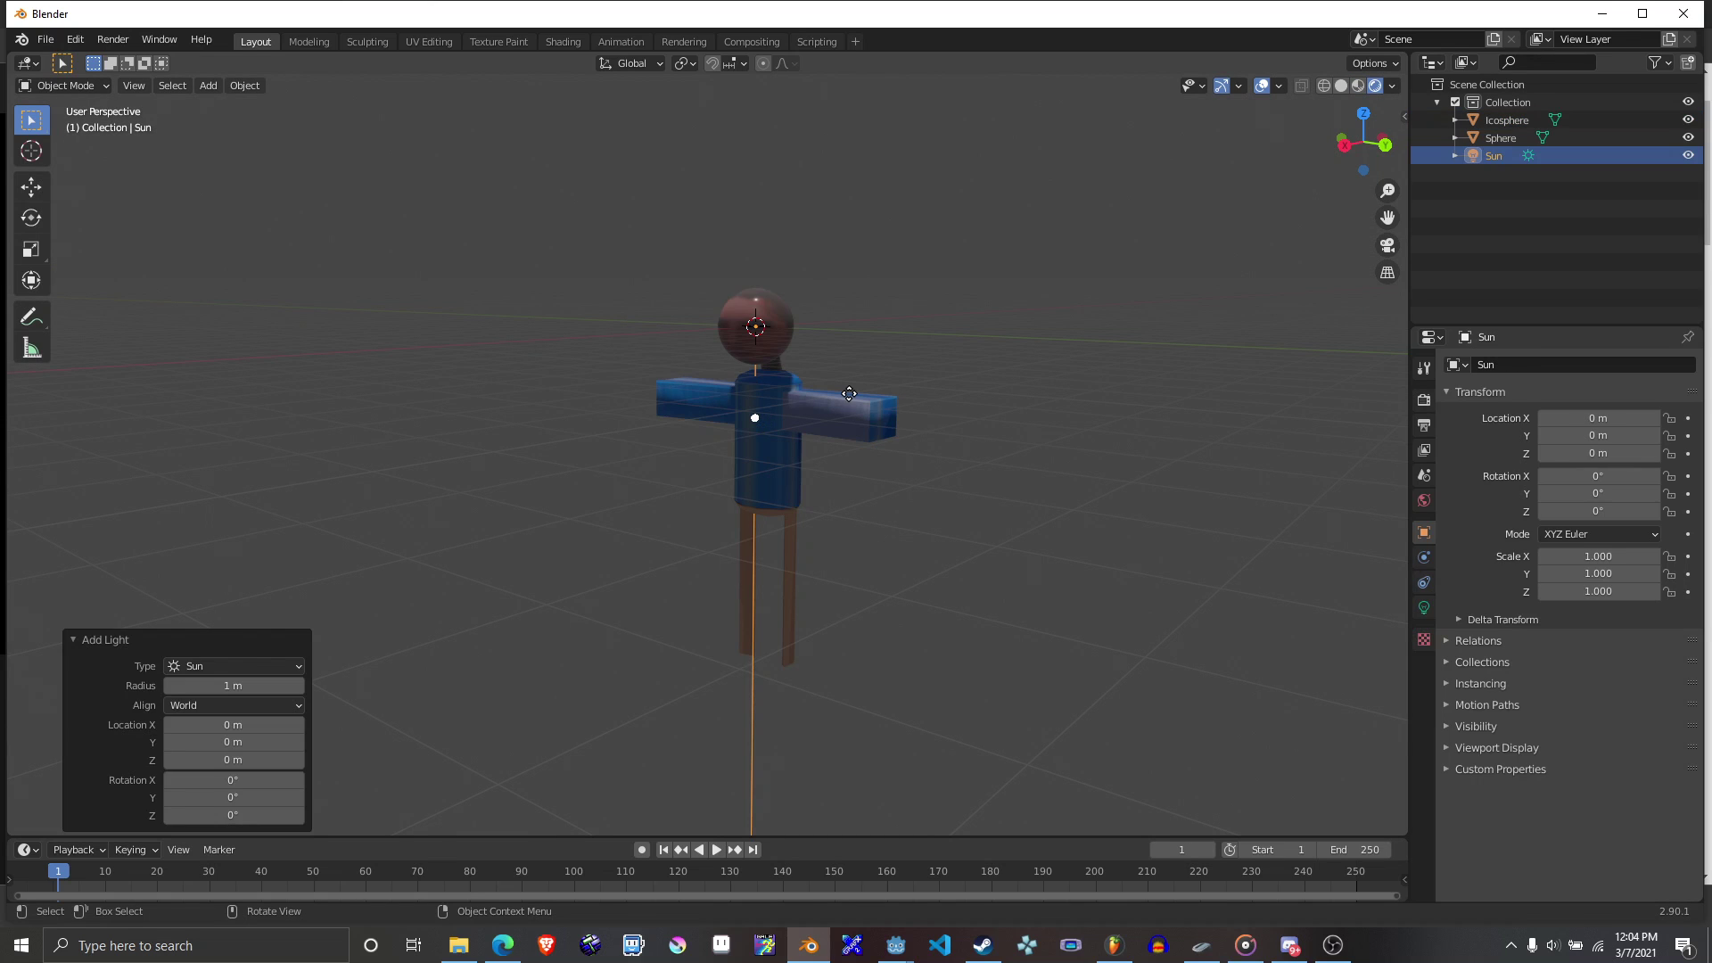
middle_drag(892, 418, 897, 426)
click(897, 426)
Select the body and head objects together without the sun, and try rotating them as a pair.
key(a)
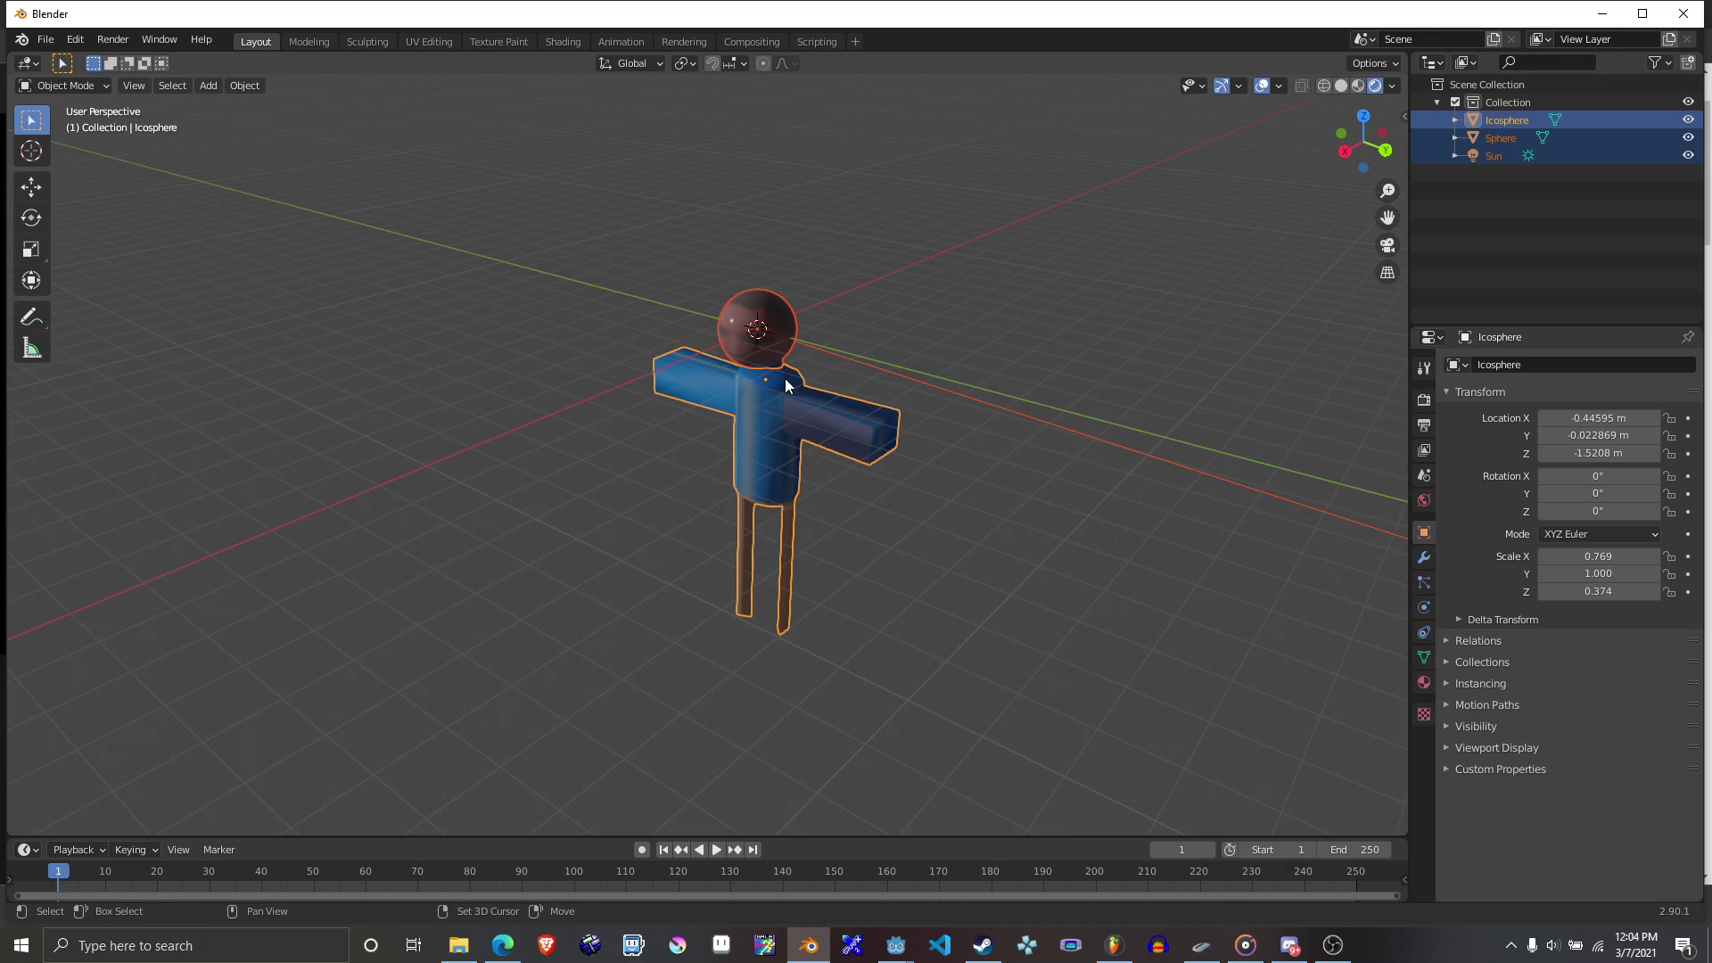
middle_drag(785, 378, 848, 400)
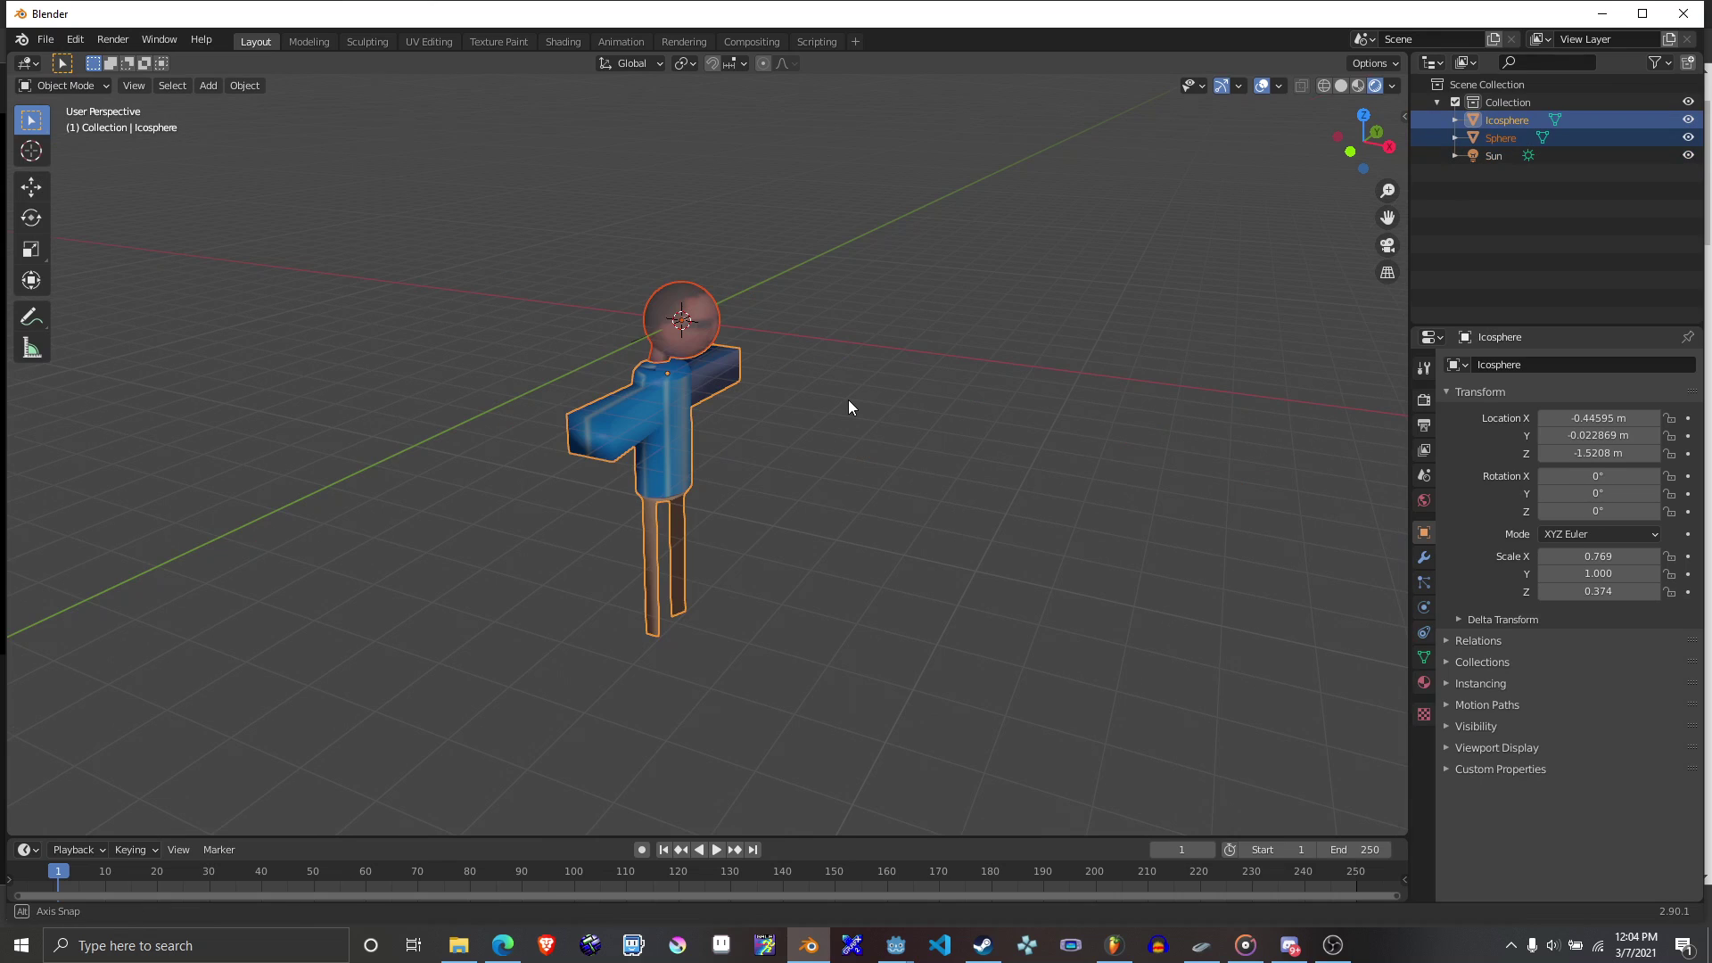
key(r)
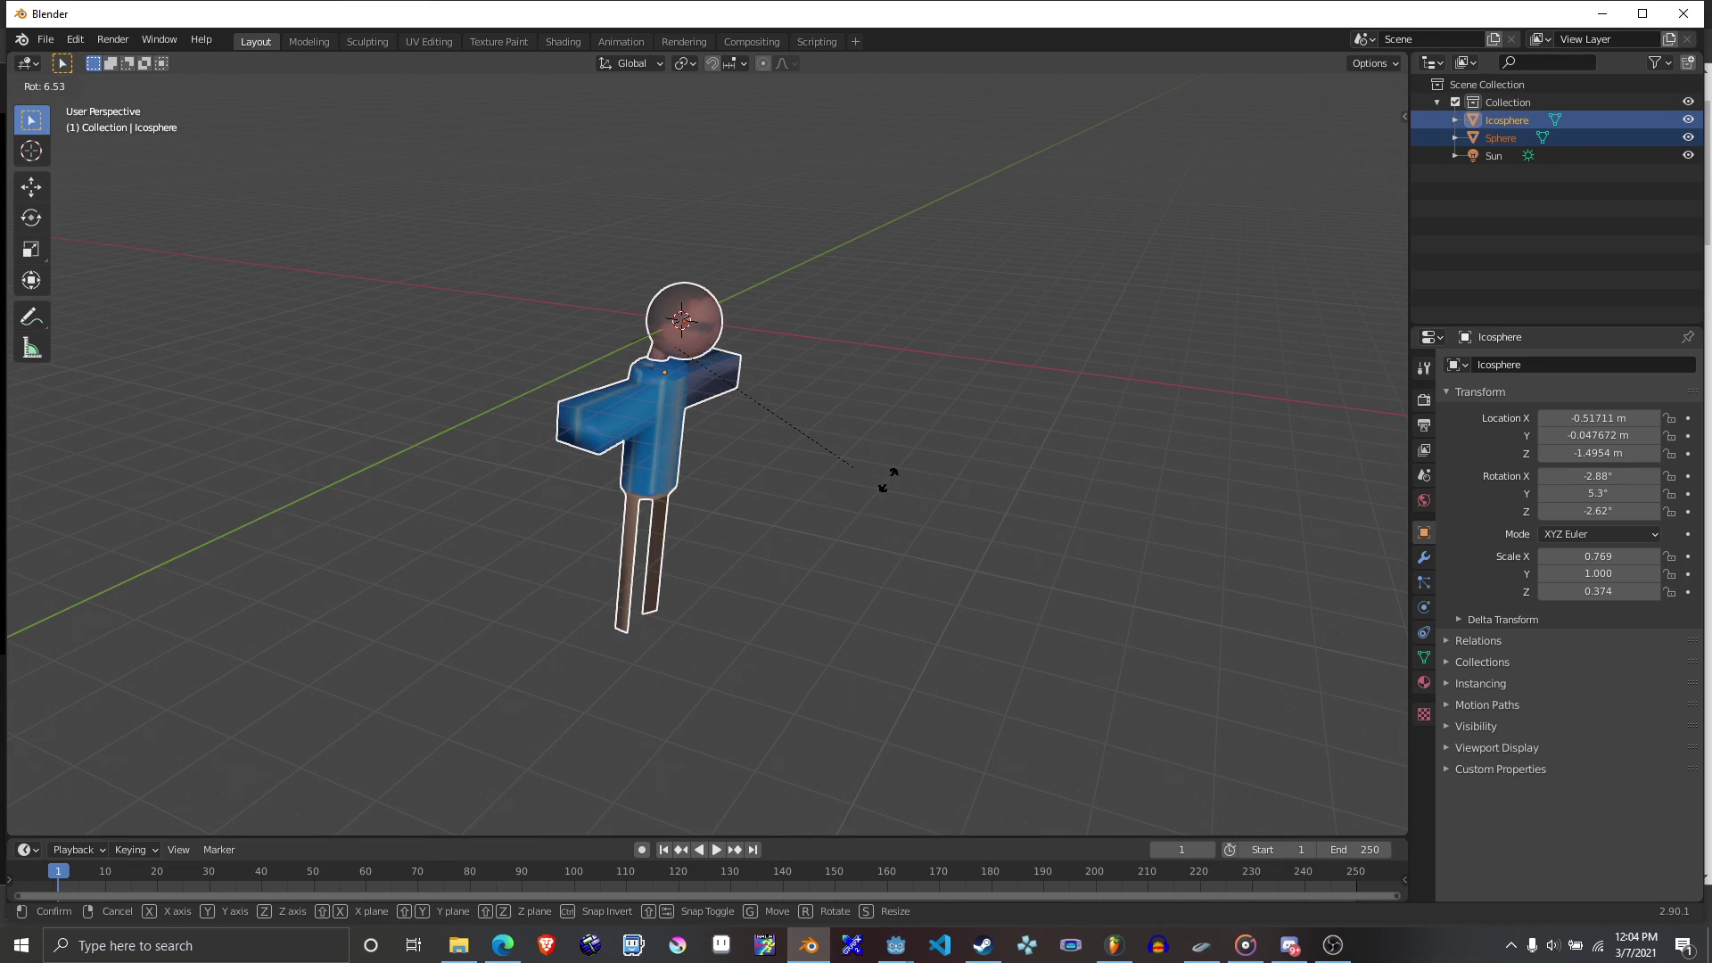
key(Escape)
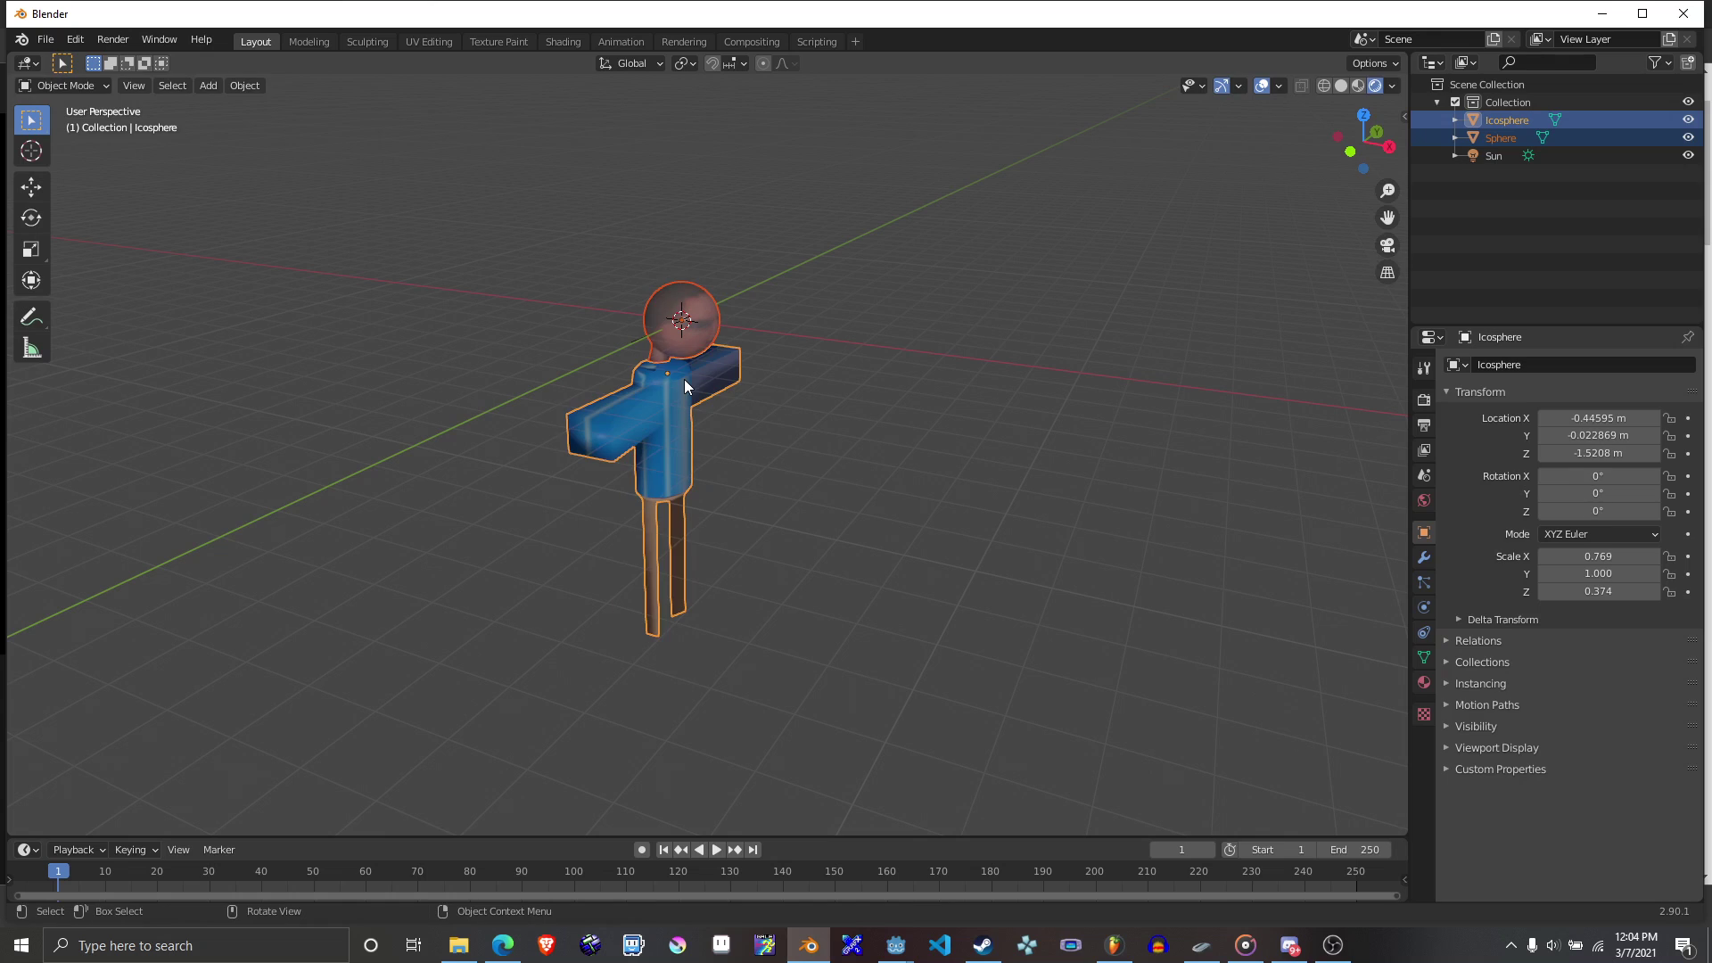
Try to connect the head and body in Edit Mode with all their vertices selected.
key(Tab)
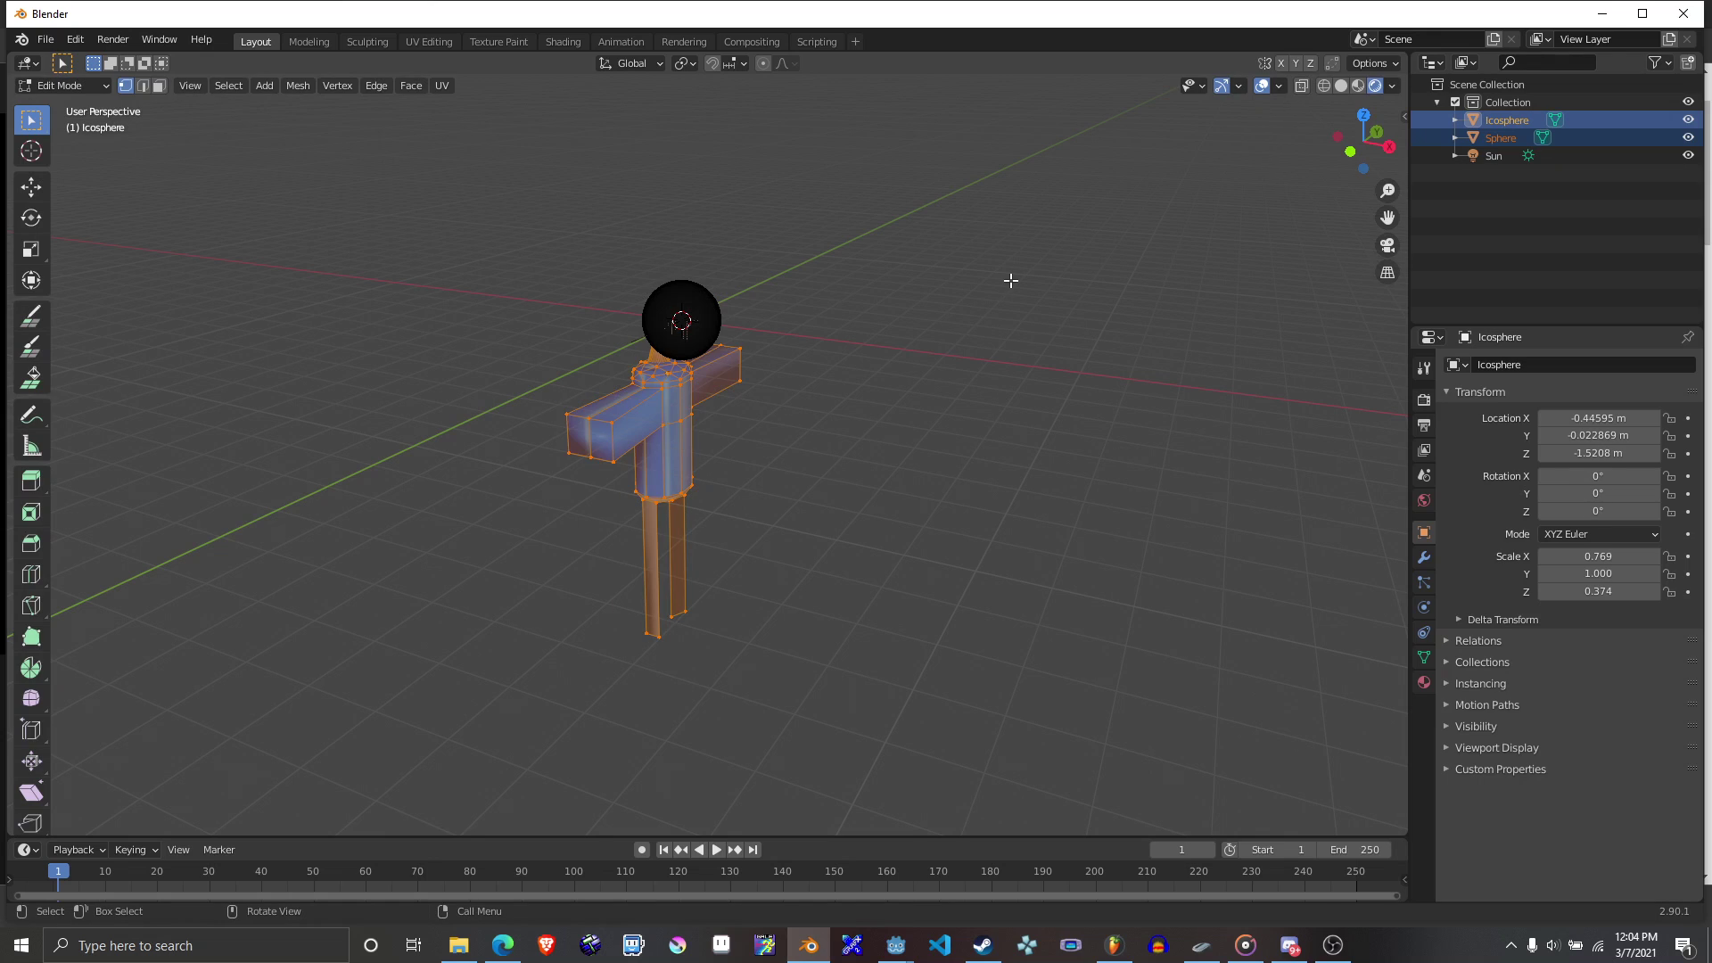
key(a)
key(j)
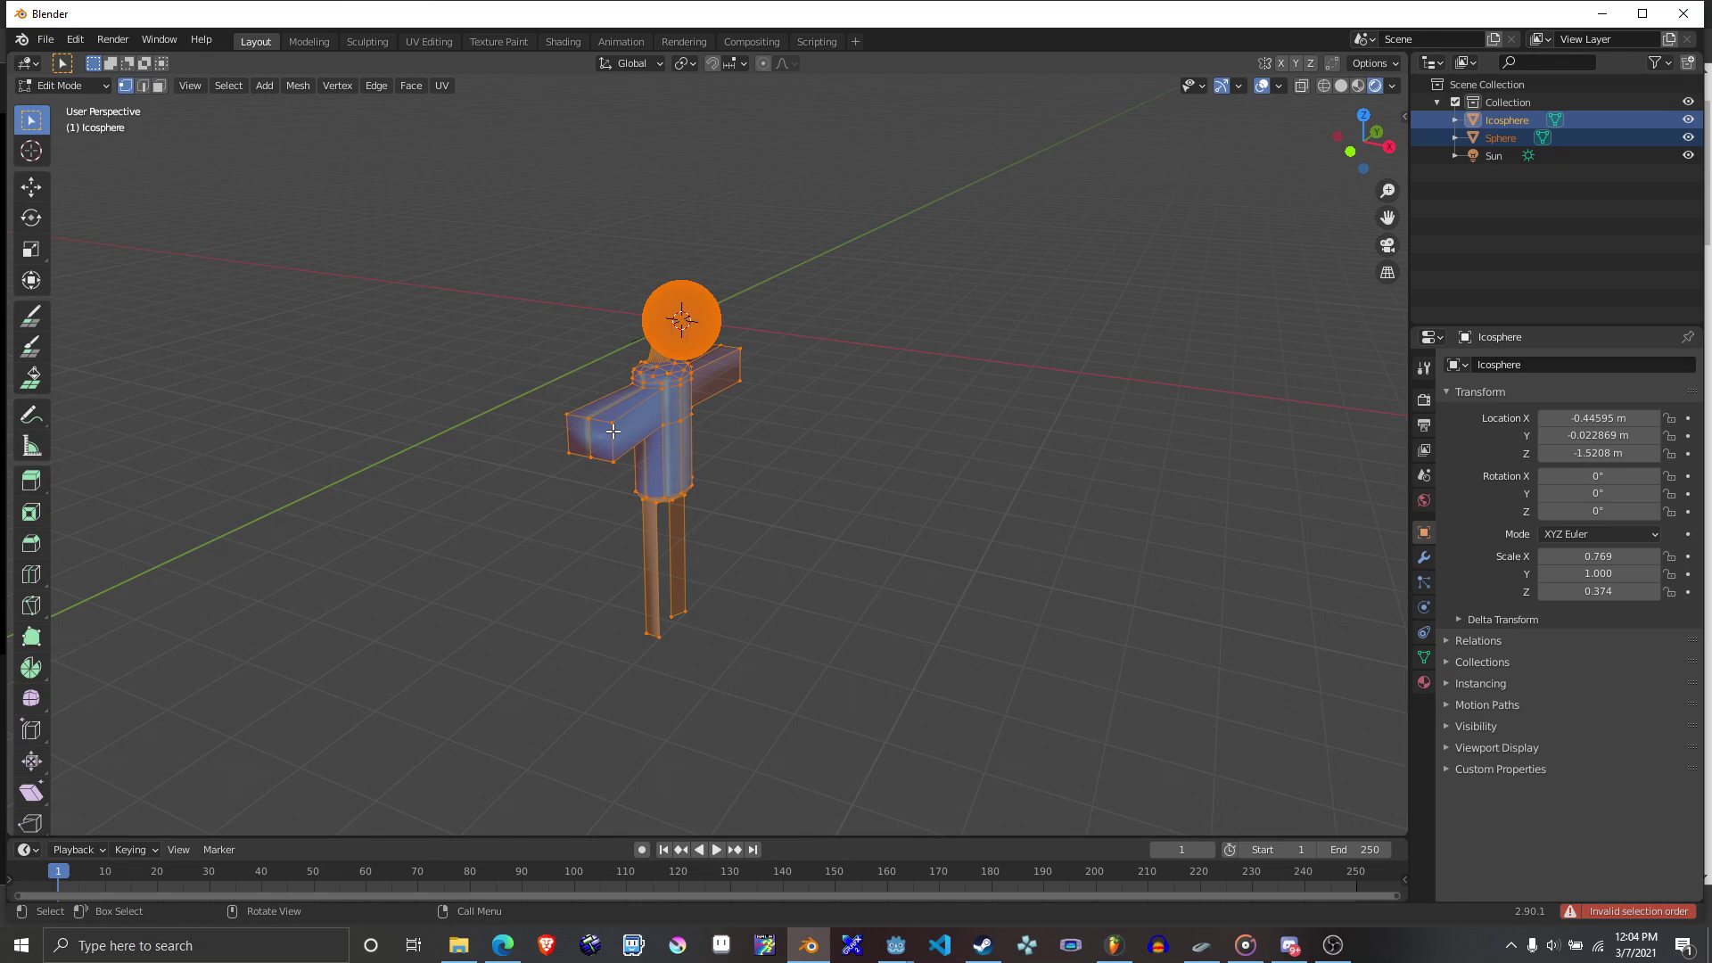
middle_drag(856, 396, 1072, 401)
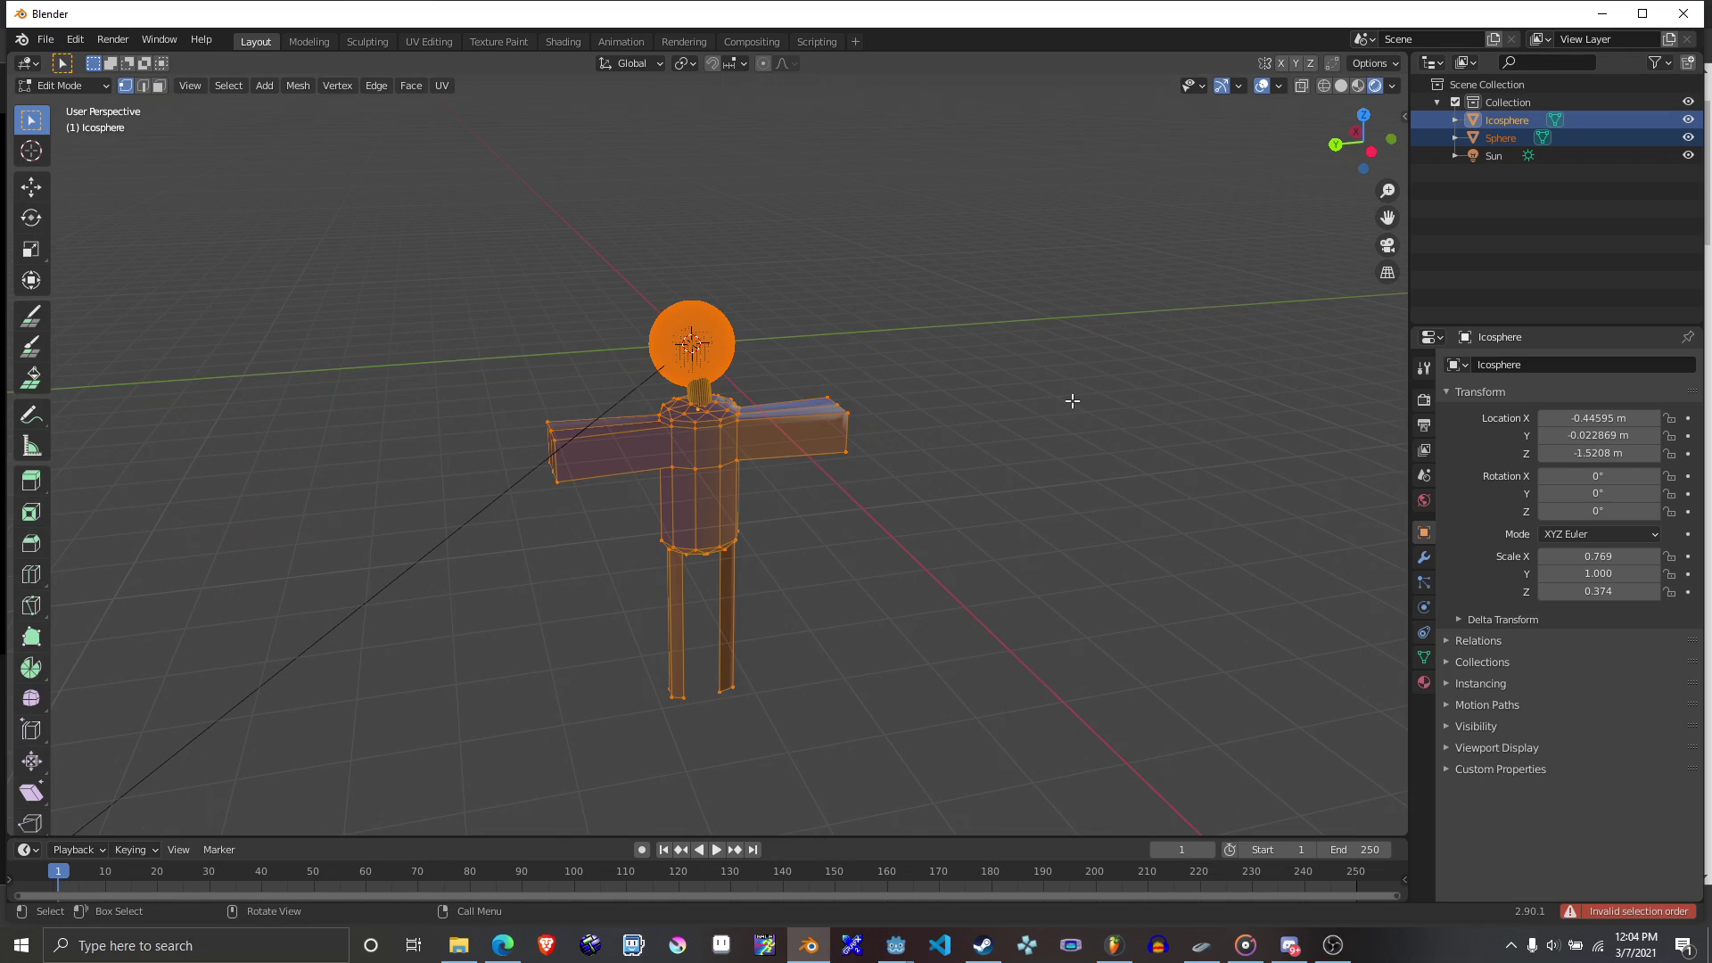
key(Tab)
Join the head and body into one object in Object Mode.
right_click(1505, 127)
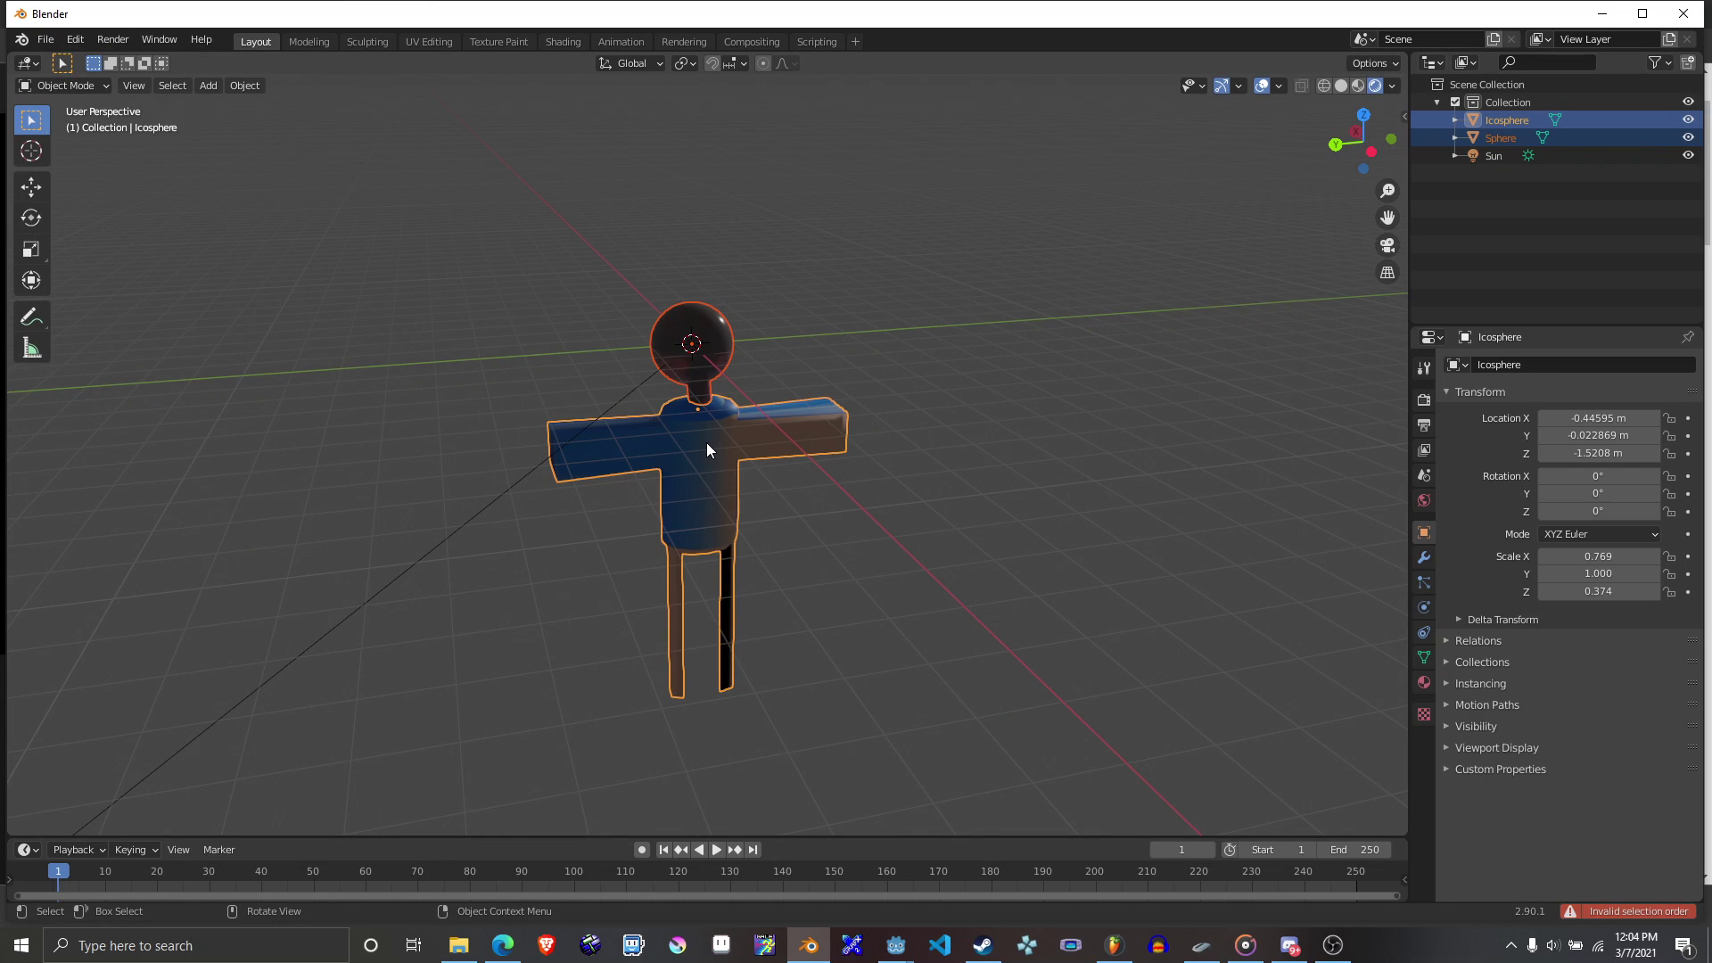
key(ctrl+j)
middle_drag(769, 412, 943, 414)
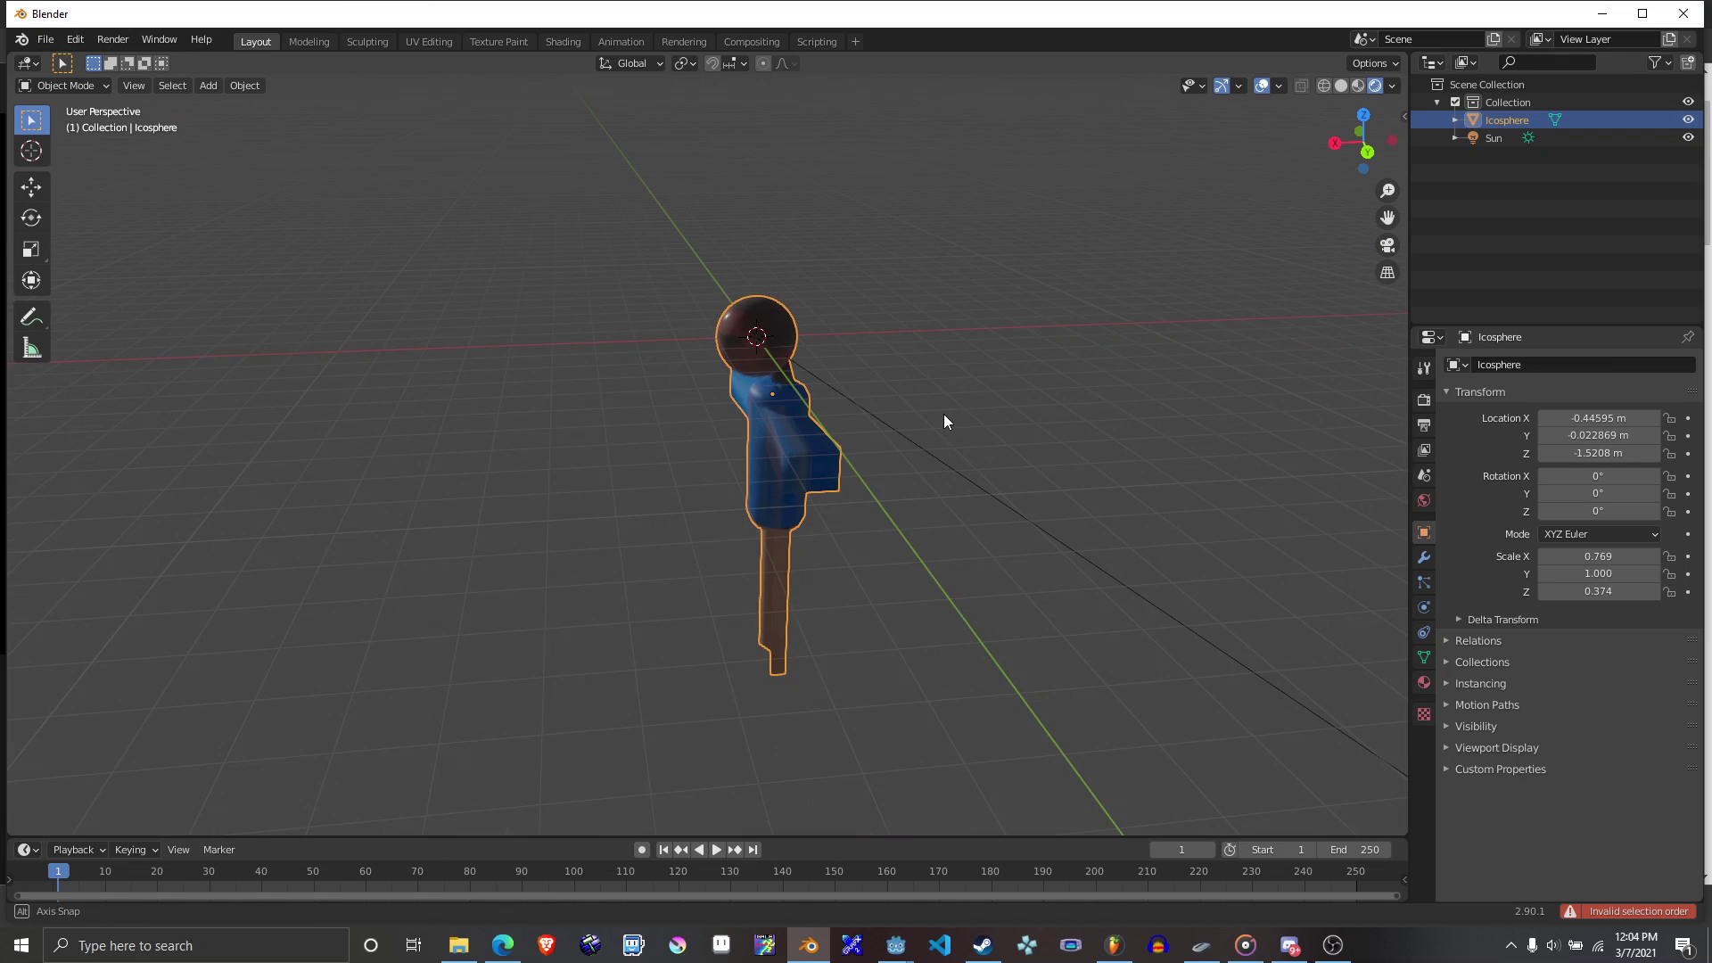
click(919, 399)
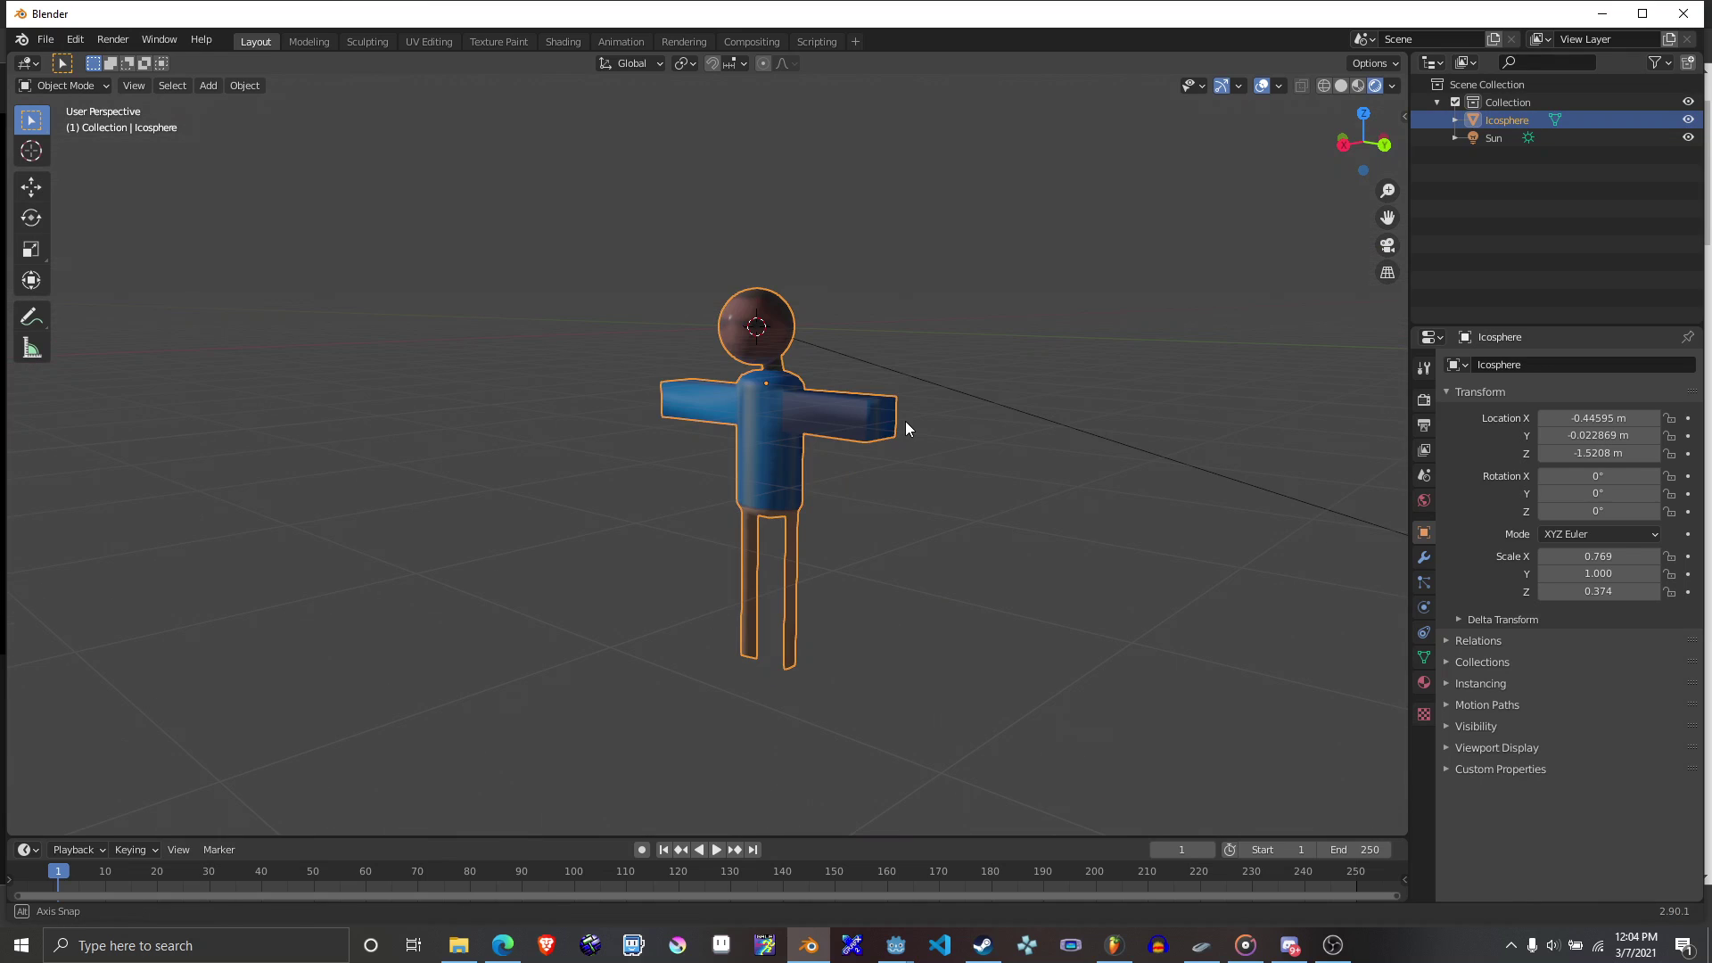
Inspect the joined character up close and switch the viewport to Solid shading.
scroll(1006, 436, up, 4)
middle_drag(906, 422, 882, 551)
key(shift+a)
mouse_move(797, 527)
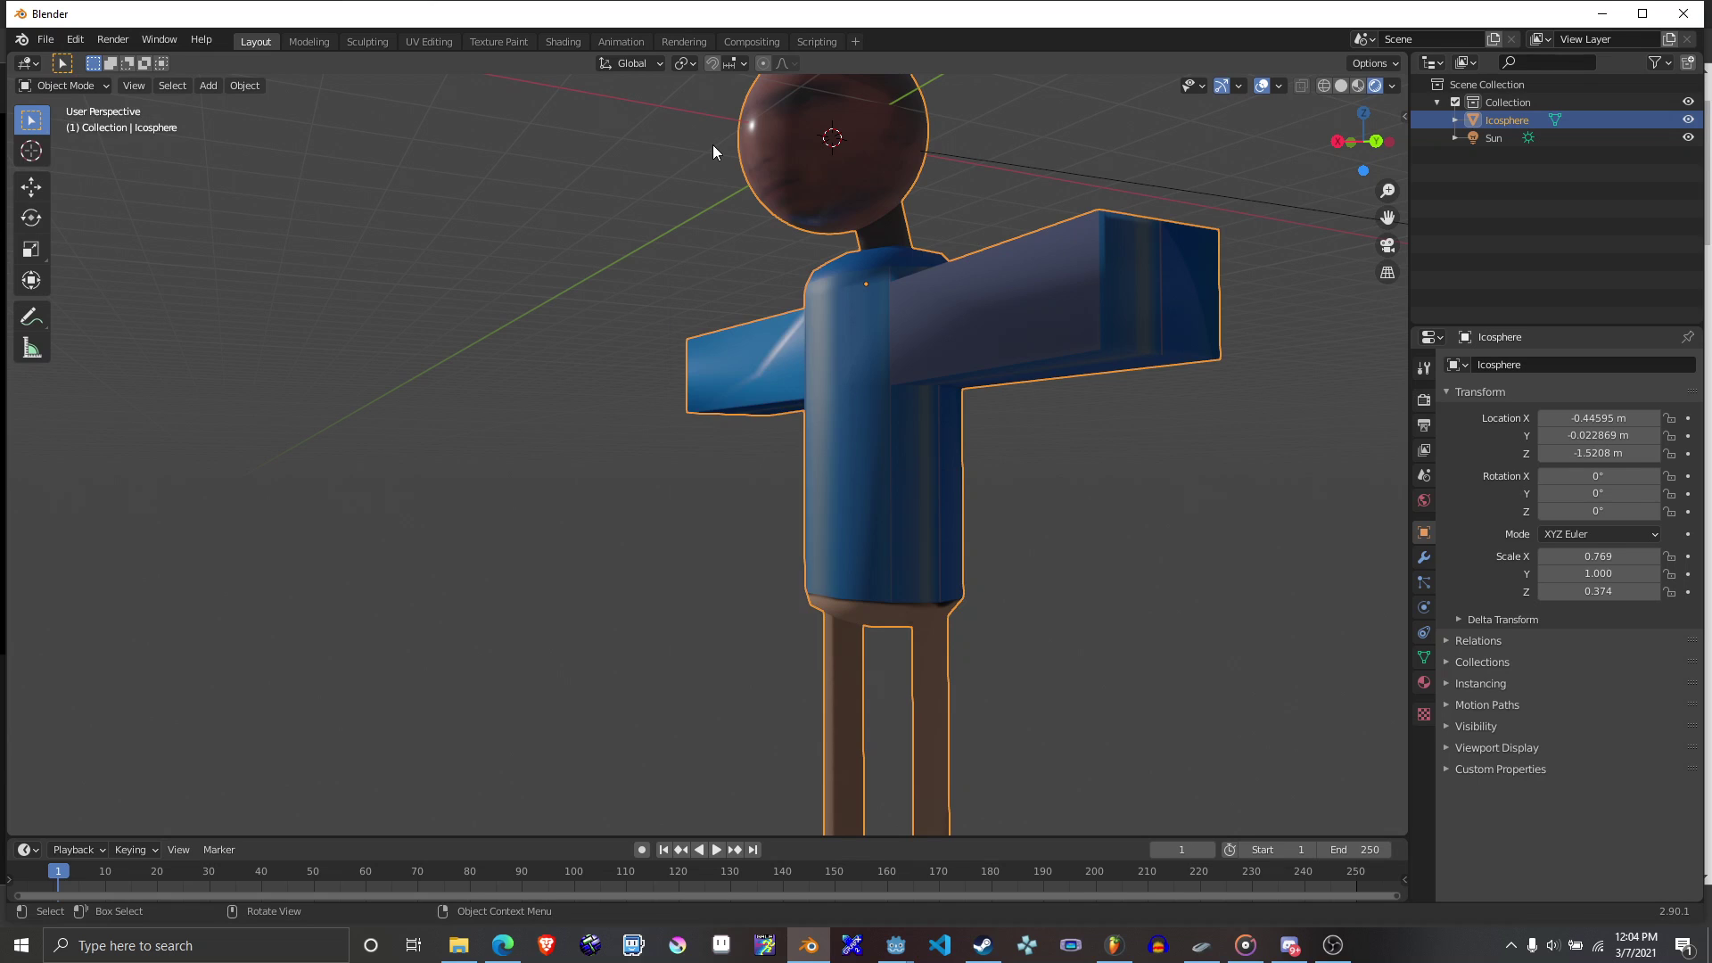
middle_drag(714, 144, 800, 436)
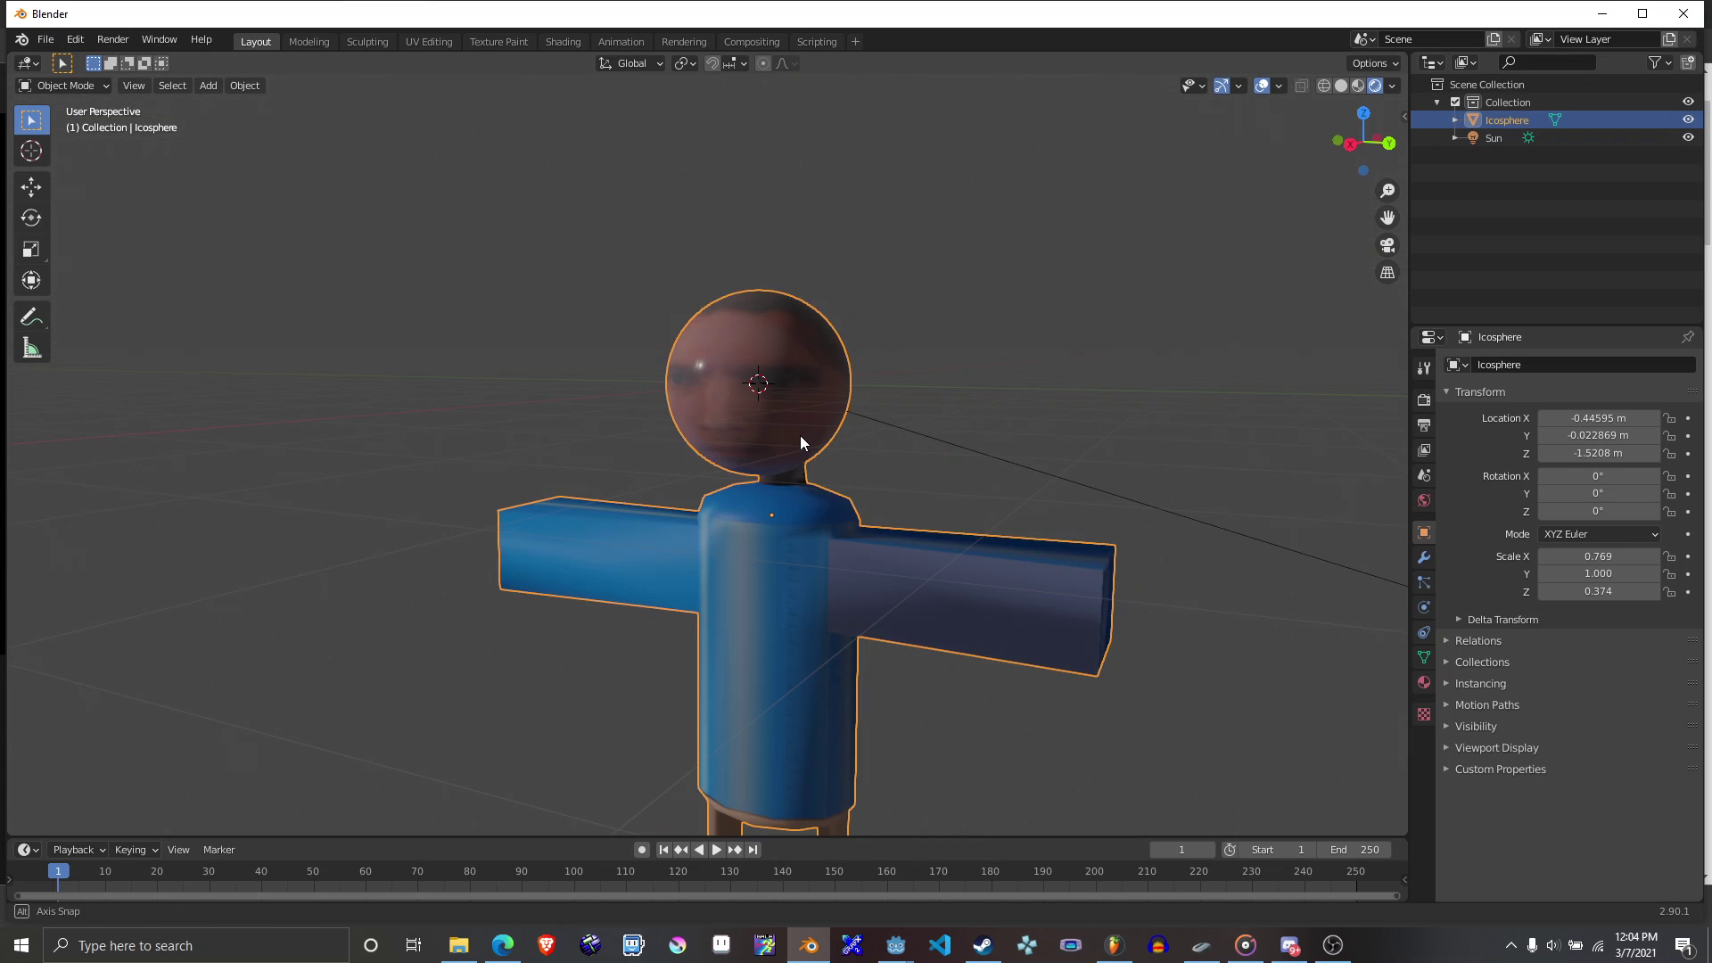
key(z)
click(920, 441)
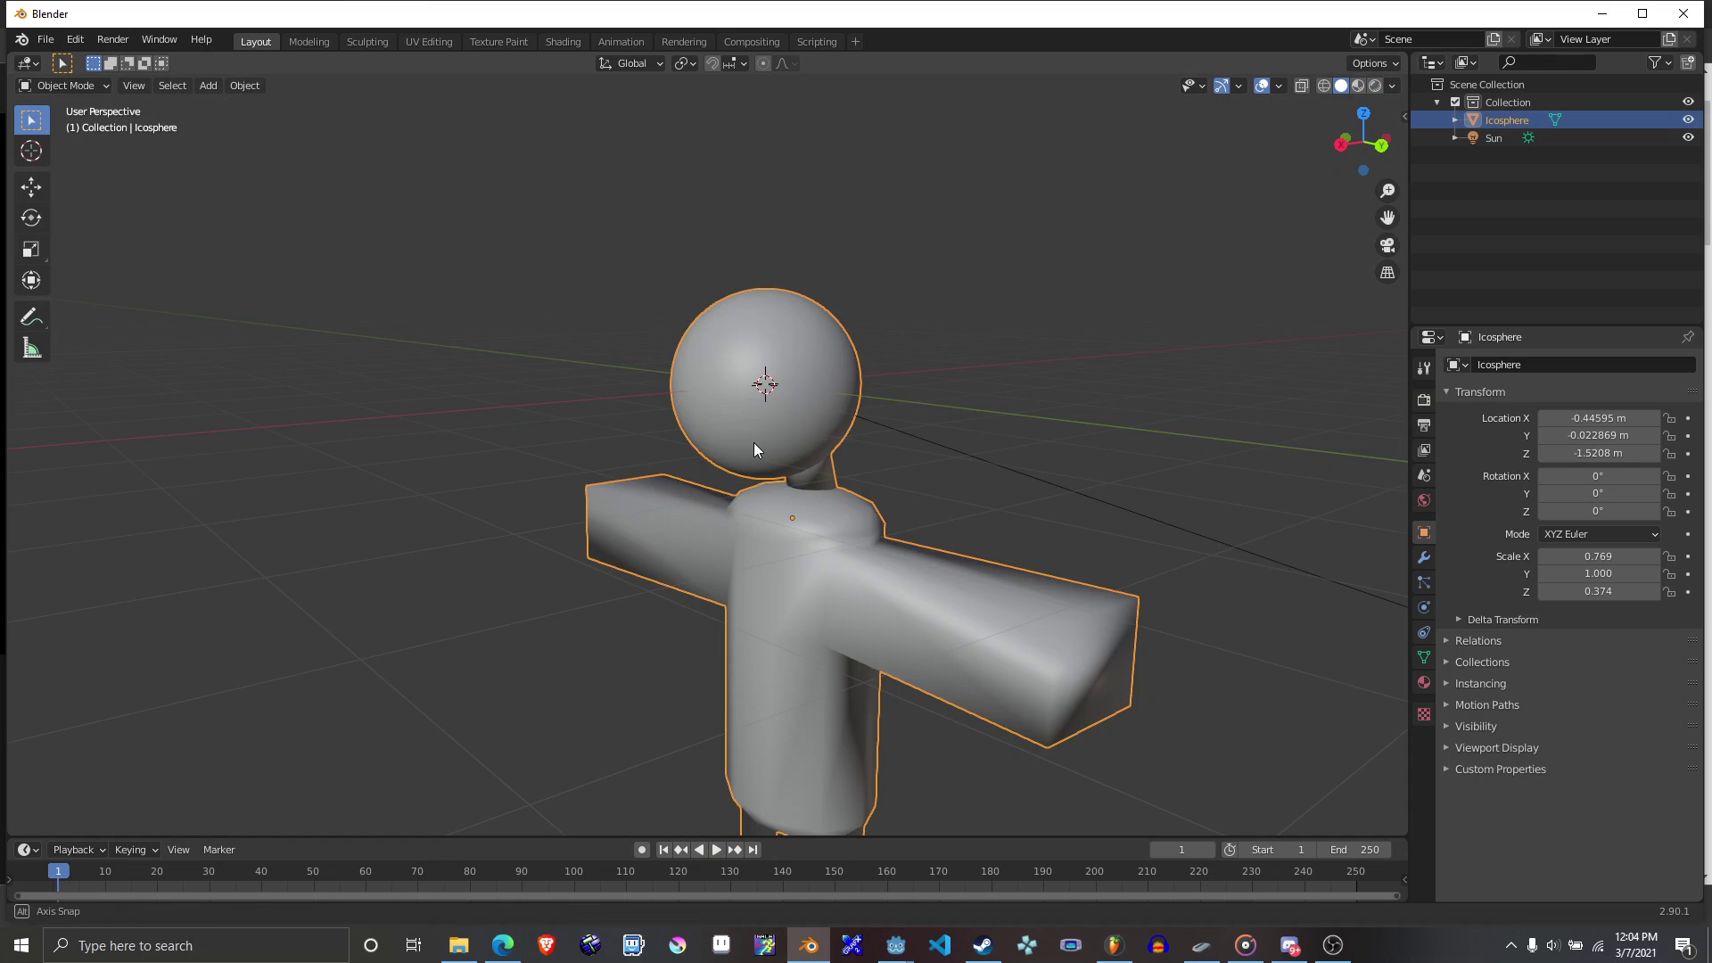
Add an Archimesh room to the scene.
mouse_move(753, 442)
shift+middle_down()
mouse_move(903, 346)
mouse_move(885, 358)
shift+middle_up()
key(shift+a)
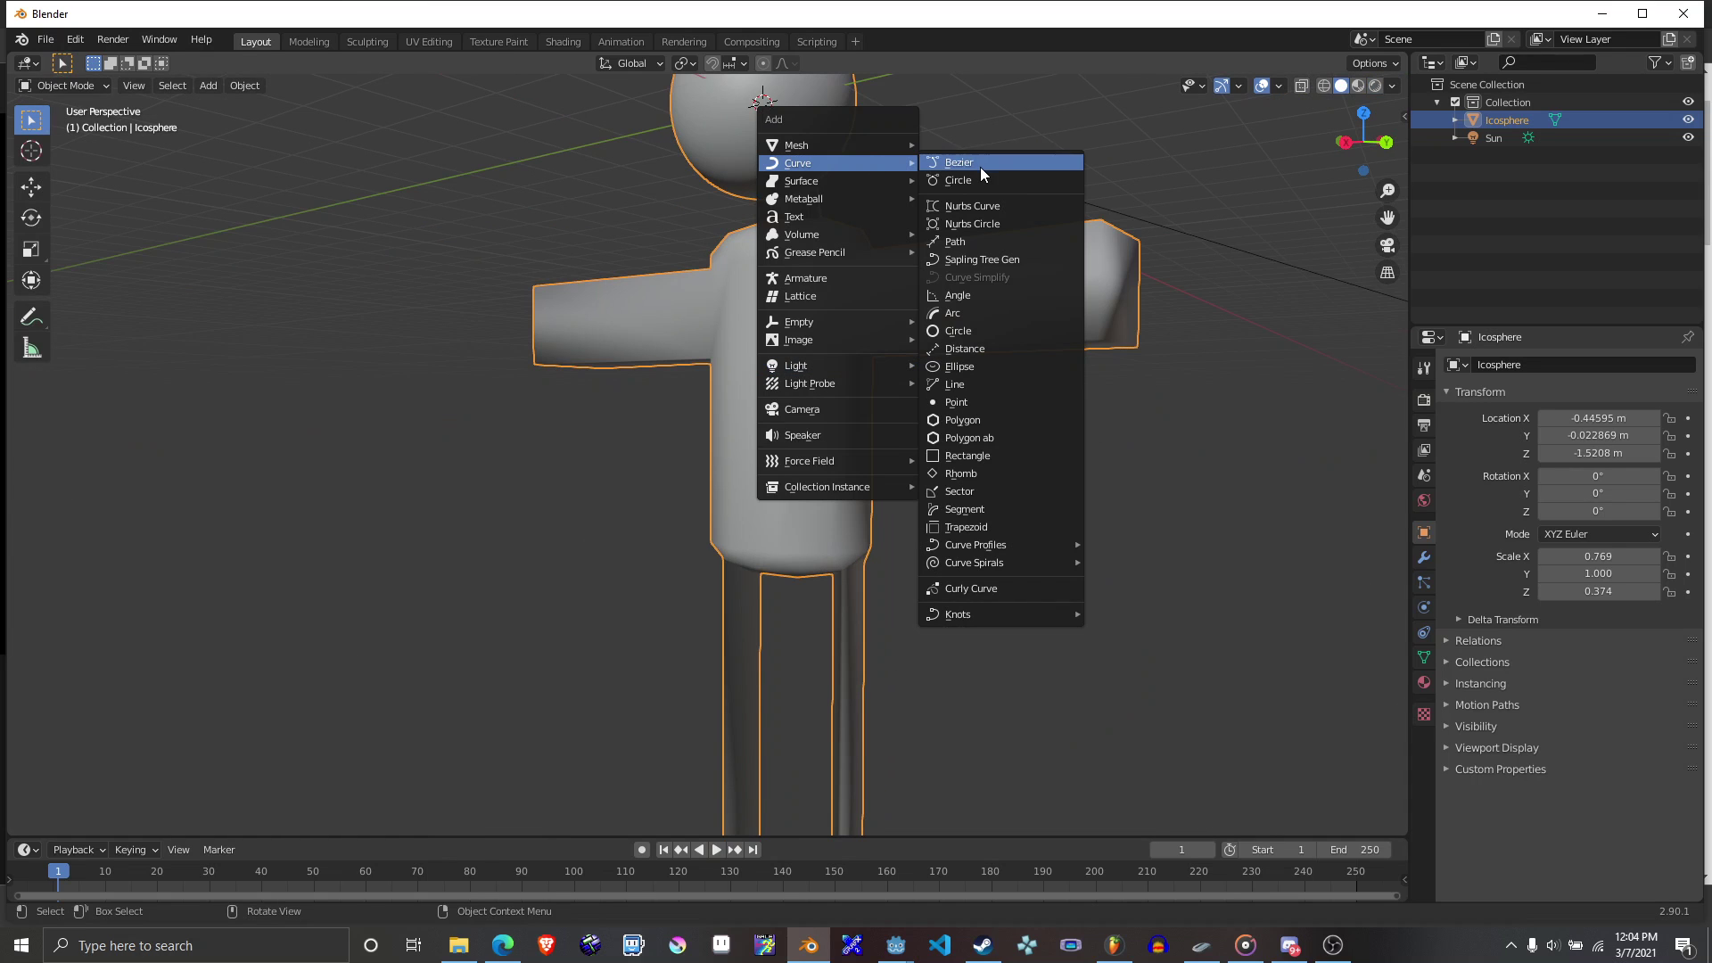
mouse_move(860, 143)
mouse_move(1022, 341)
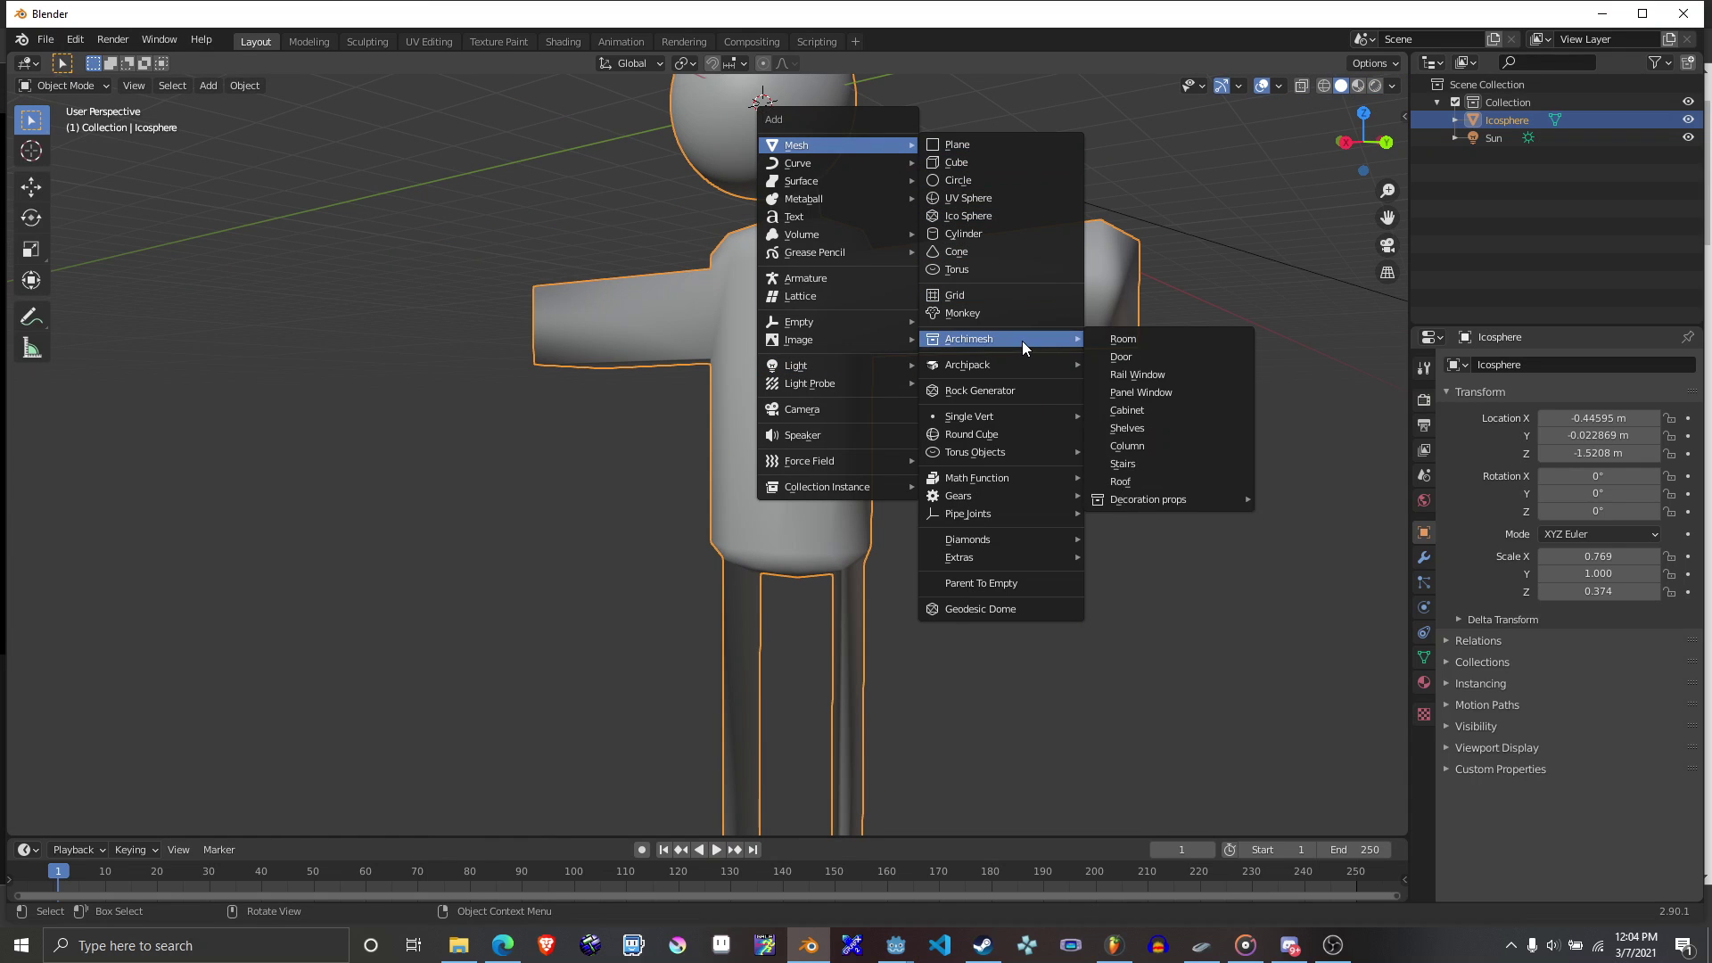
click(1137, 337)
Delete the newly added room object.
middle_drag(997, 332, 858, 378)
key(x)
click(857, 378)
Select the joined character and inspect its head and arm mesh in Edit Mode.
key(shift+a)
mouse_move(857, 379)
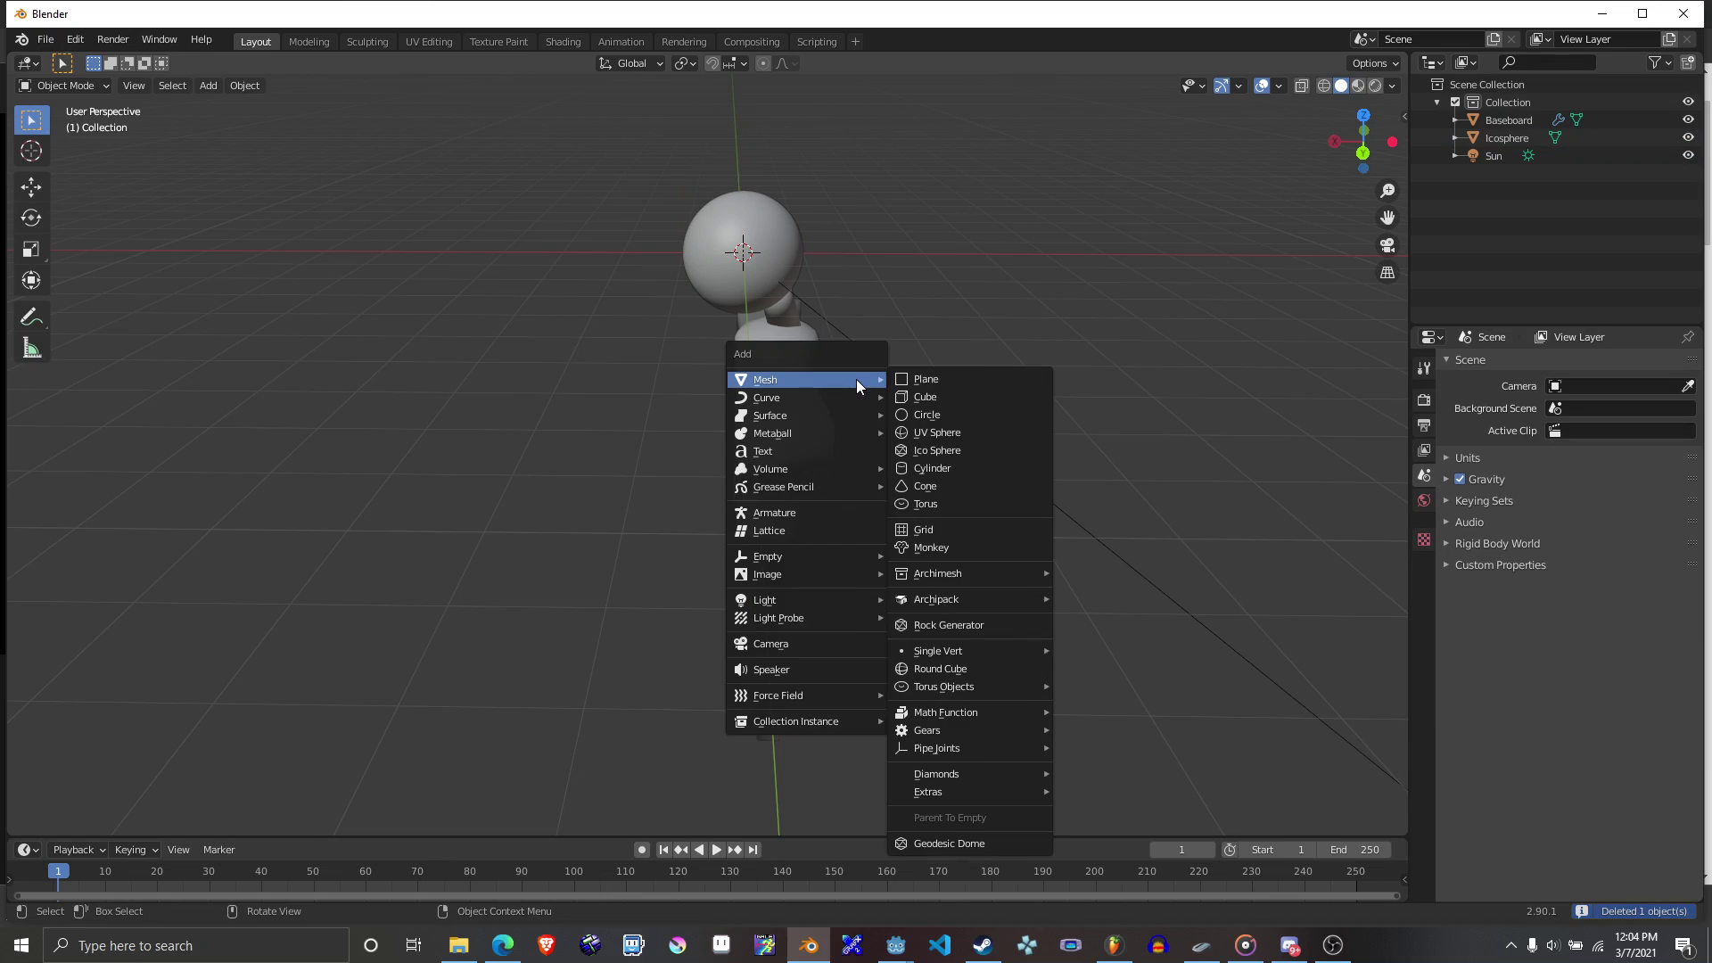
mouse_move(971, 603)
click(796, 235)
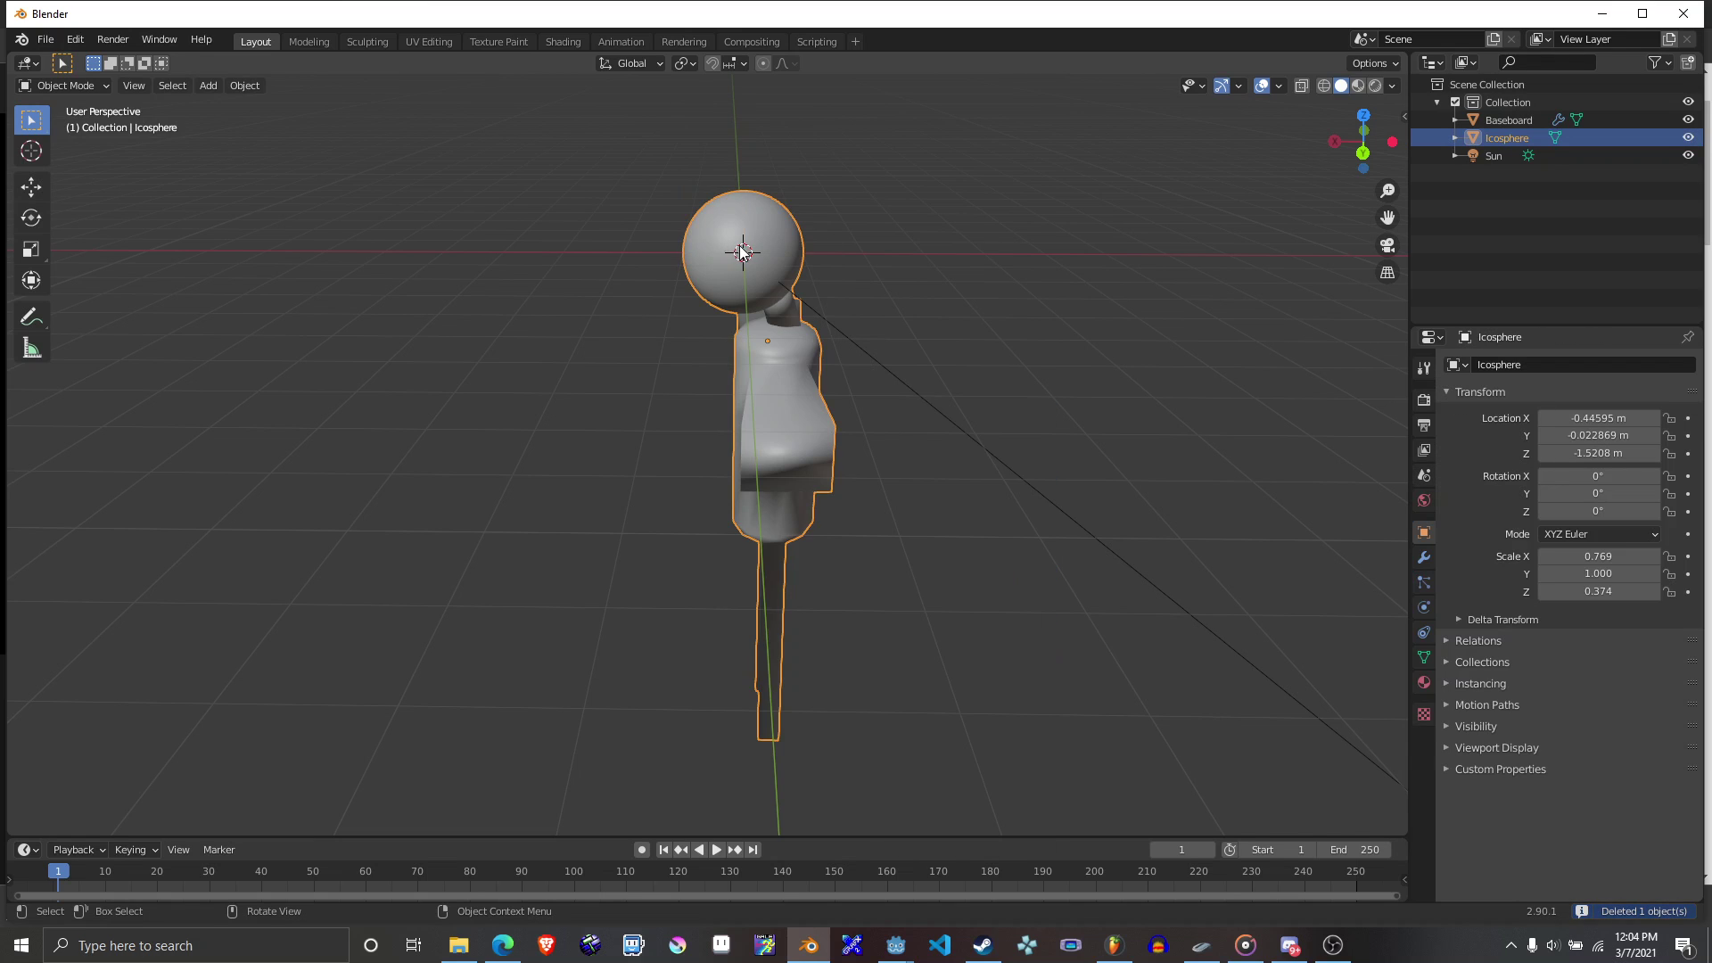
key(Tab)
middle_drag(926, 264, 687, 526)
scroll(700, 442, up, 4)
drag(571, 173, 848, 277)
middle_drag(848, 277, 1158, 298)
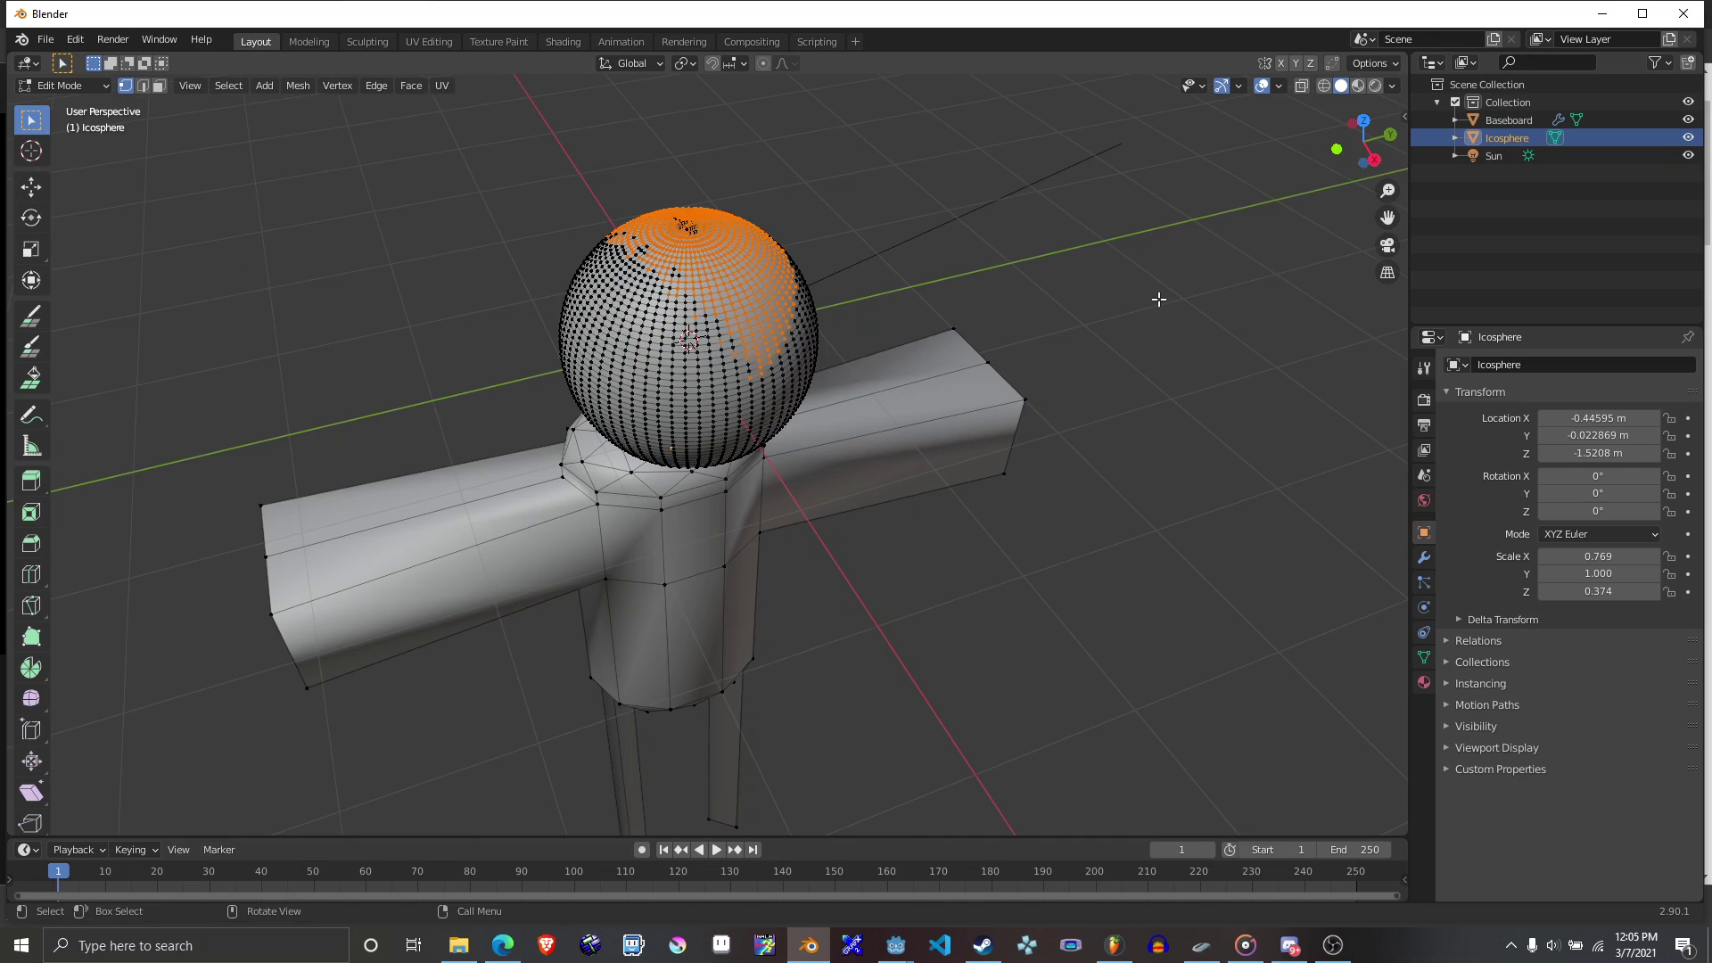
Look through the character's physics, particle, constraint, mesh data and modifier properties.
click(1424, 633)
click(1425, 657)
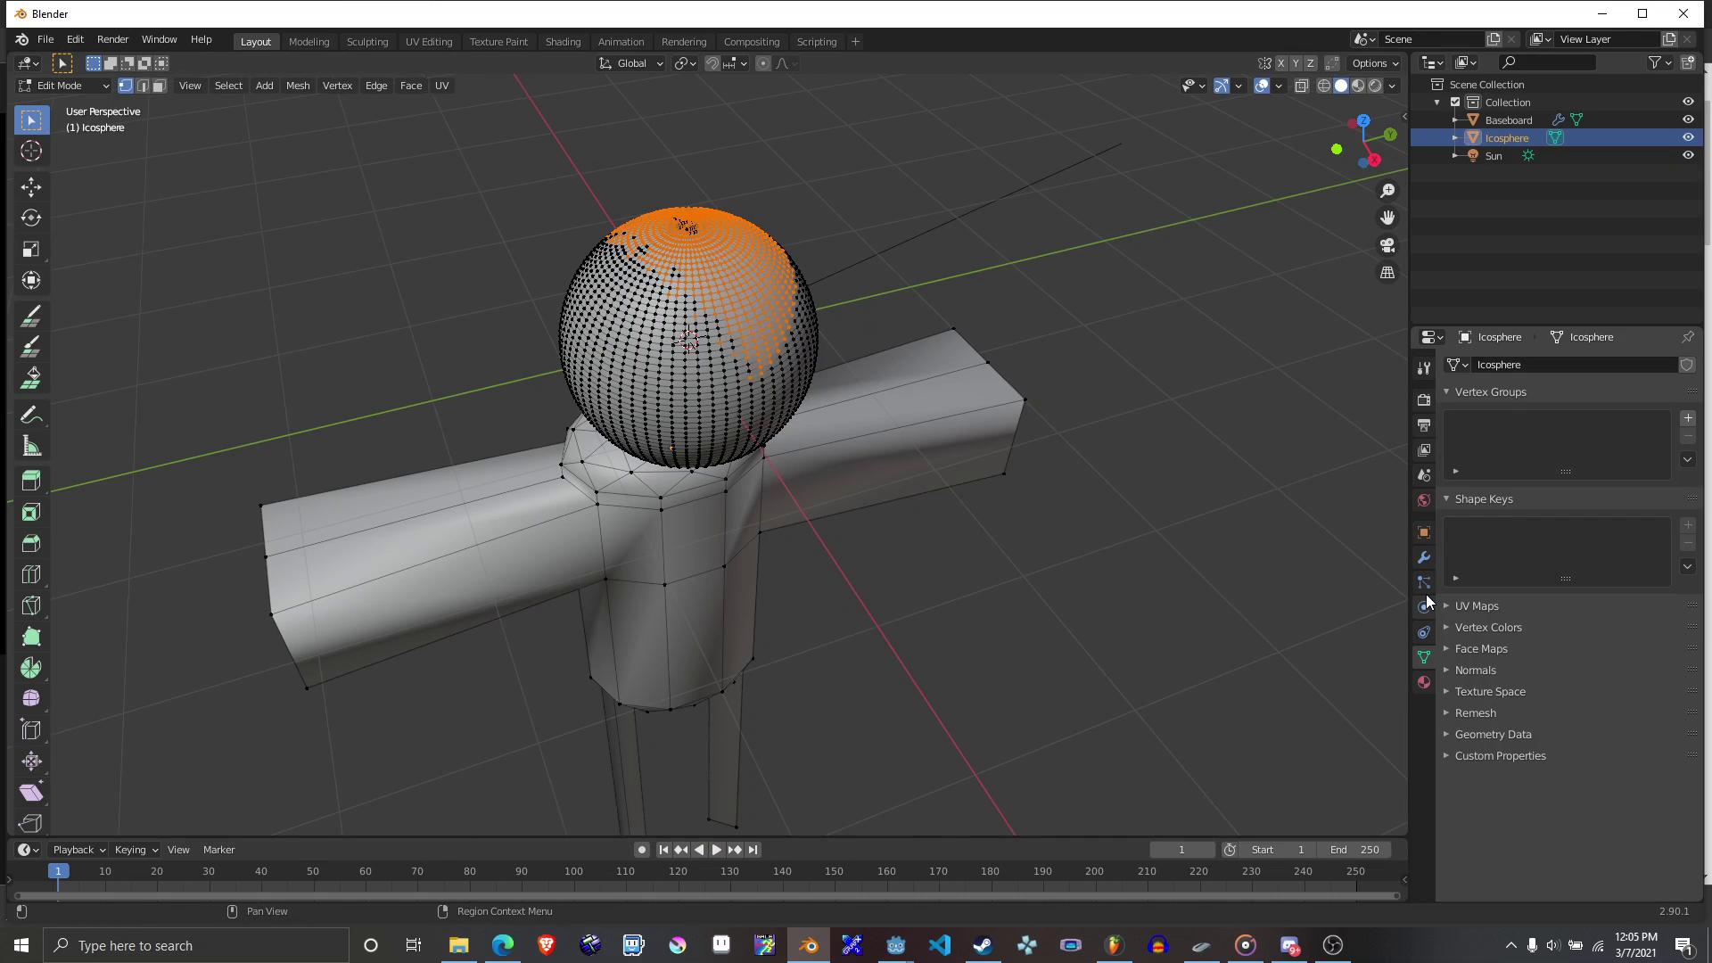
click(1426, 606)
click(1427, 584)
click(1425, 631)
click(1425, 657)
click(1424, 607)
click(1424, 633)
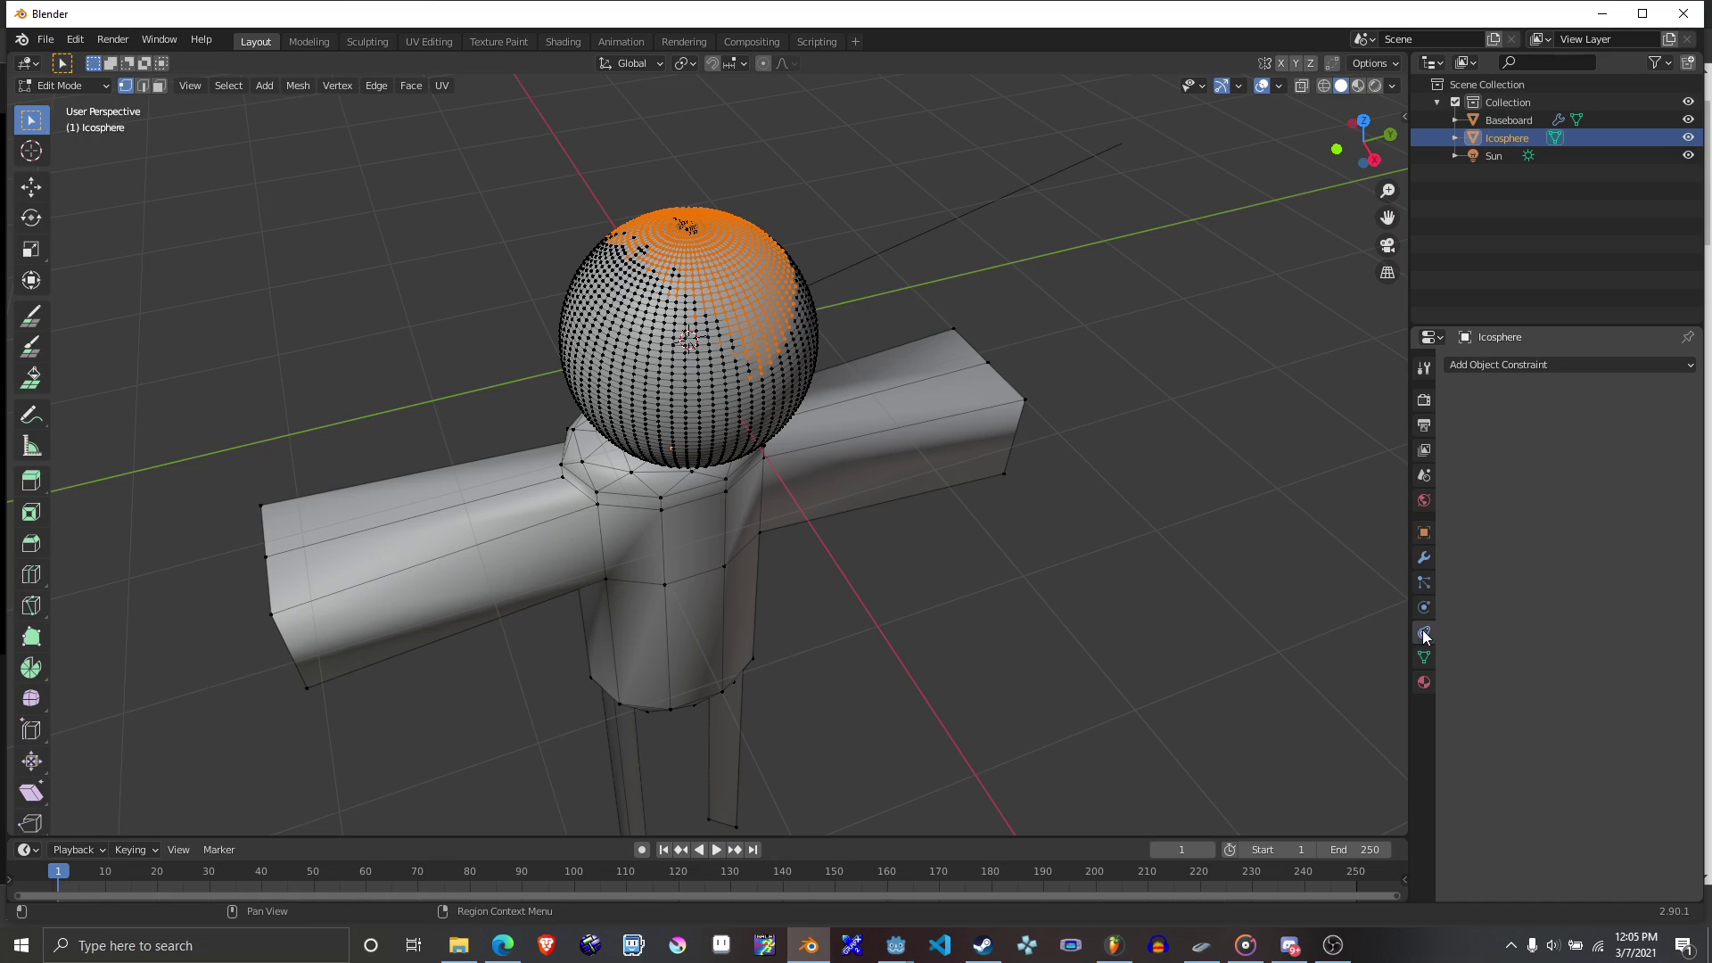
click(1424, 608)
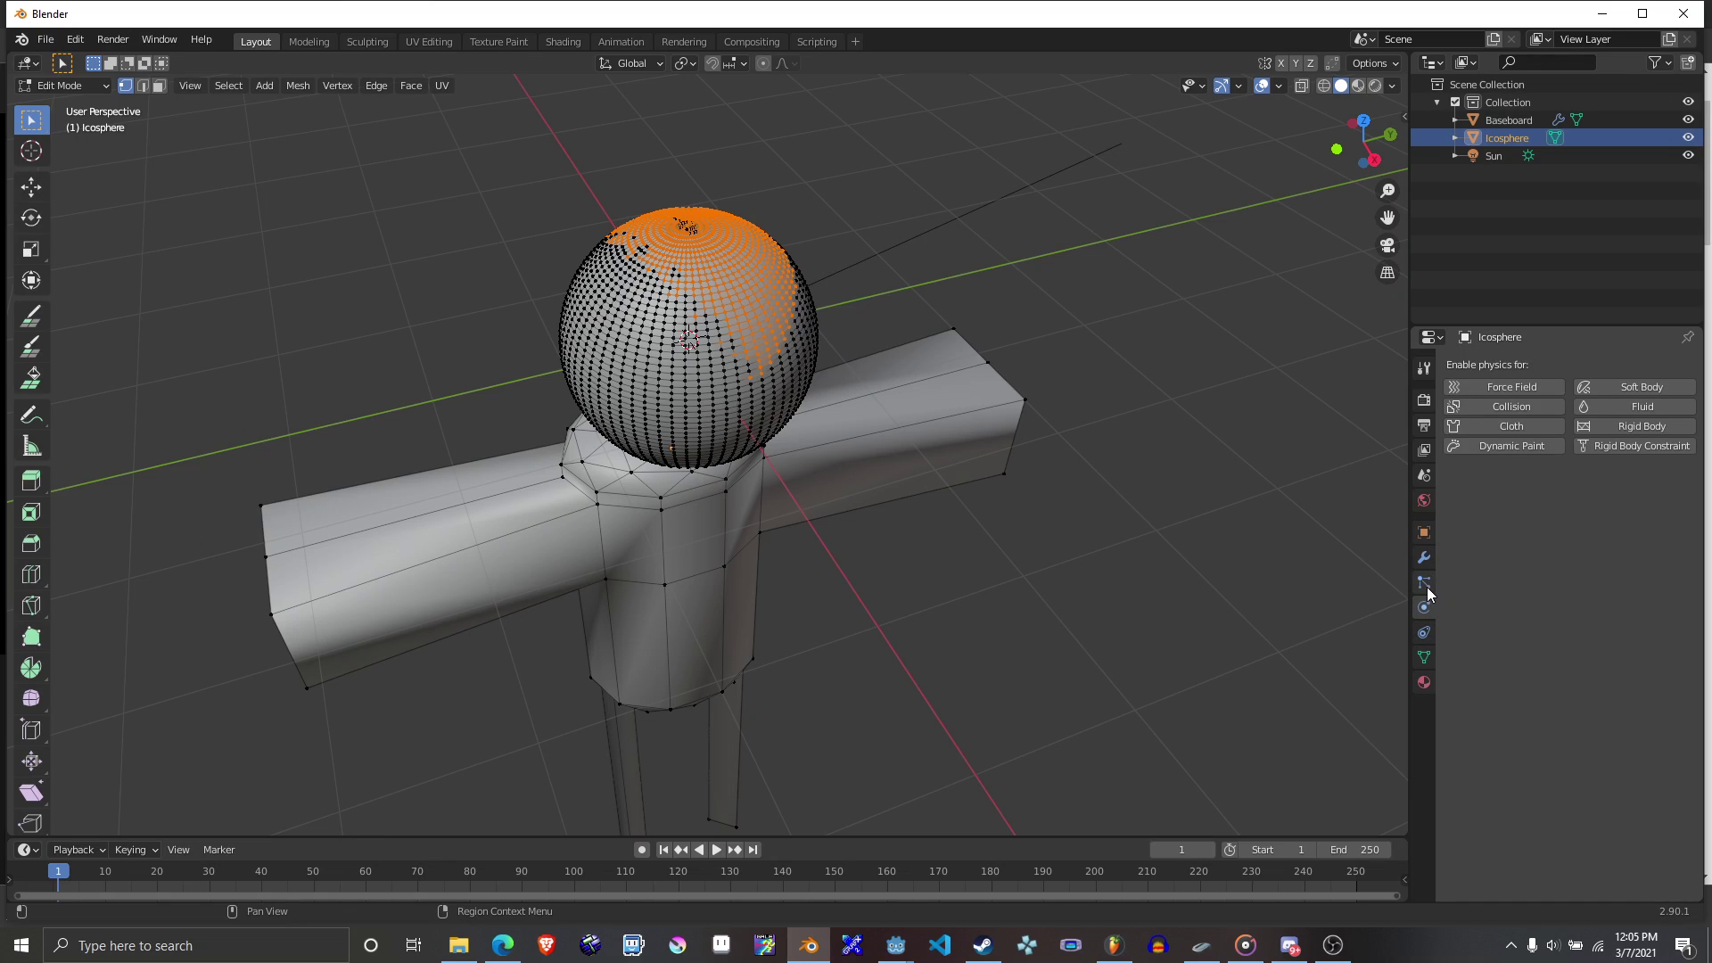
click(1425, 558)
click(1481, 366)
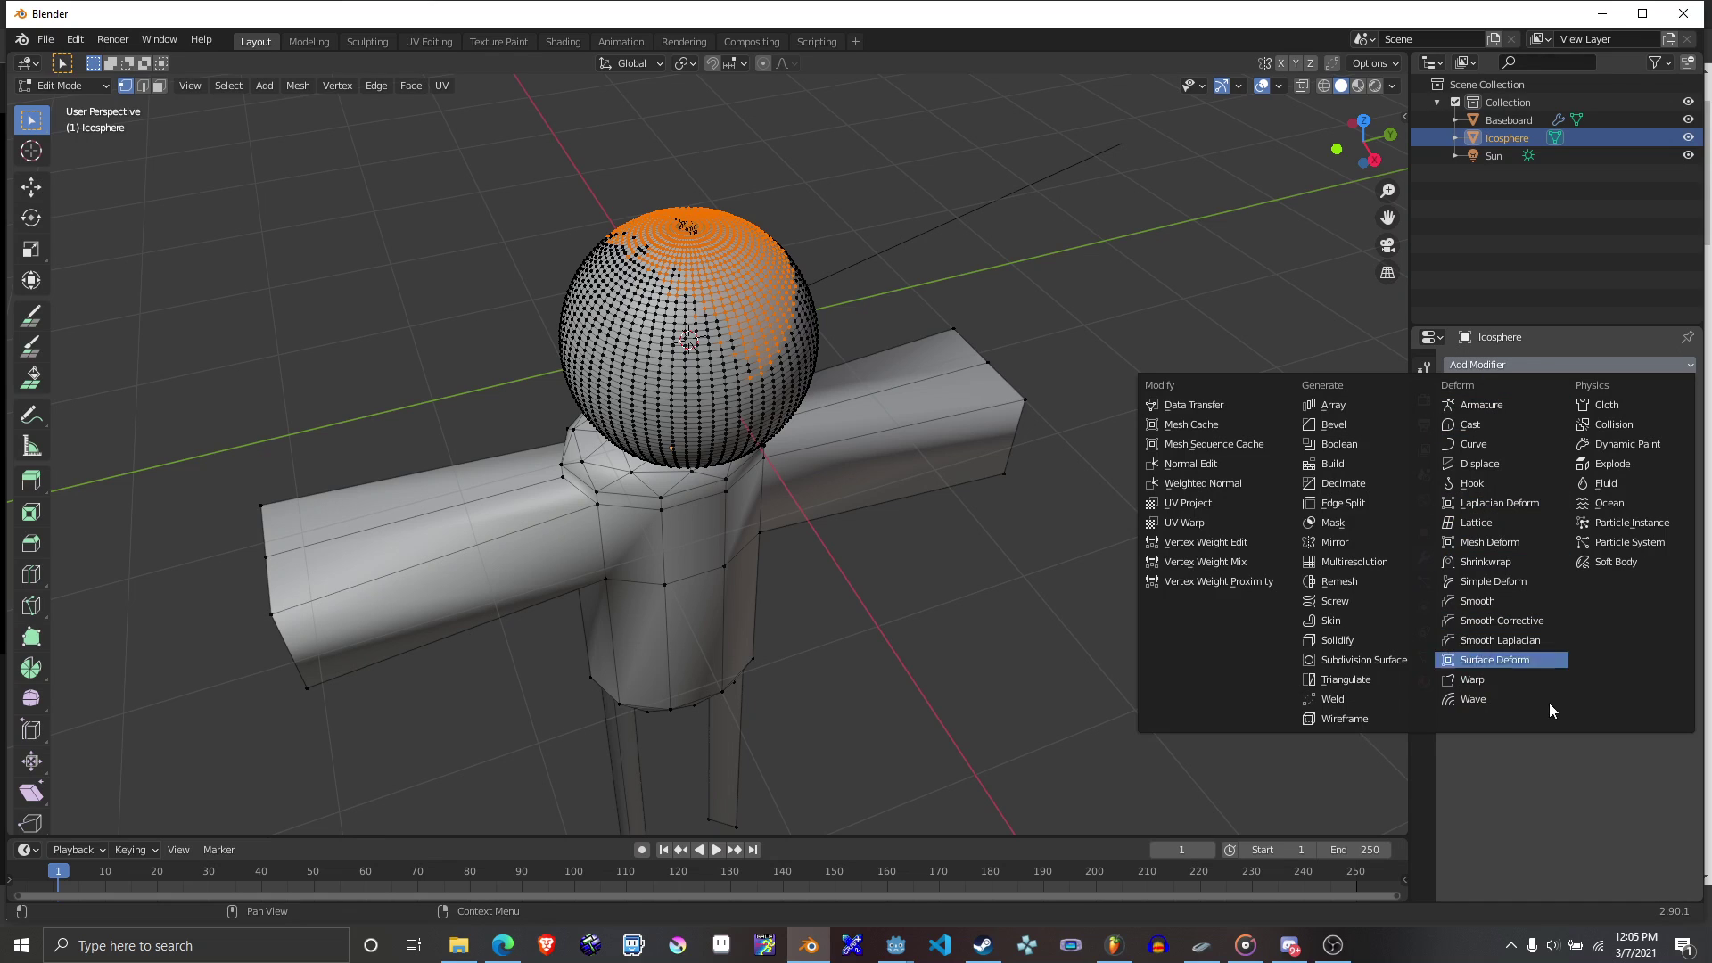
click(1424, 531)
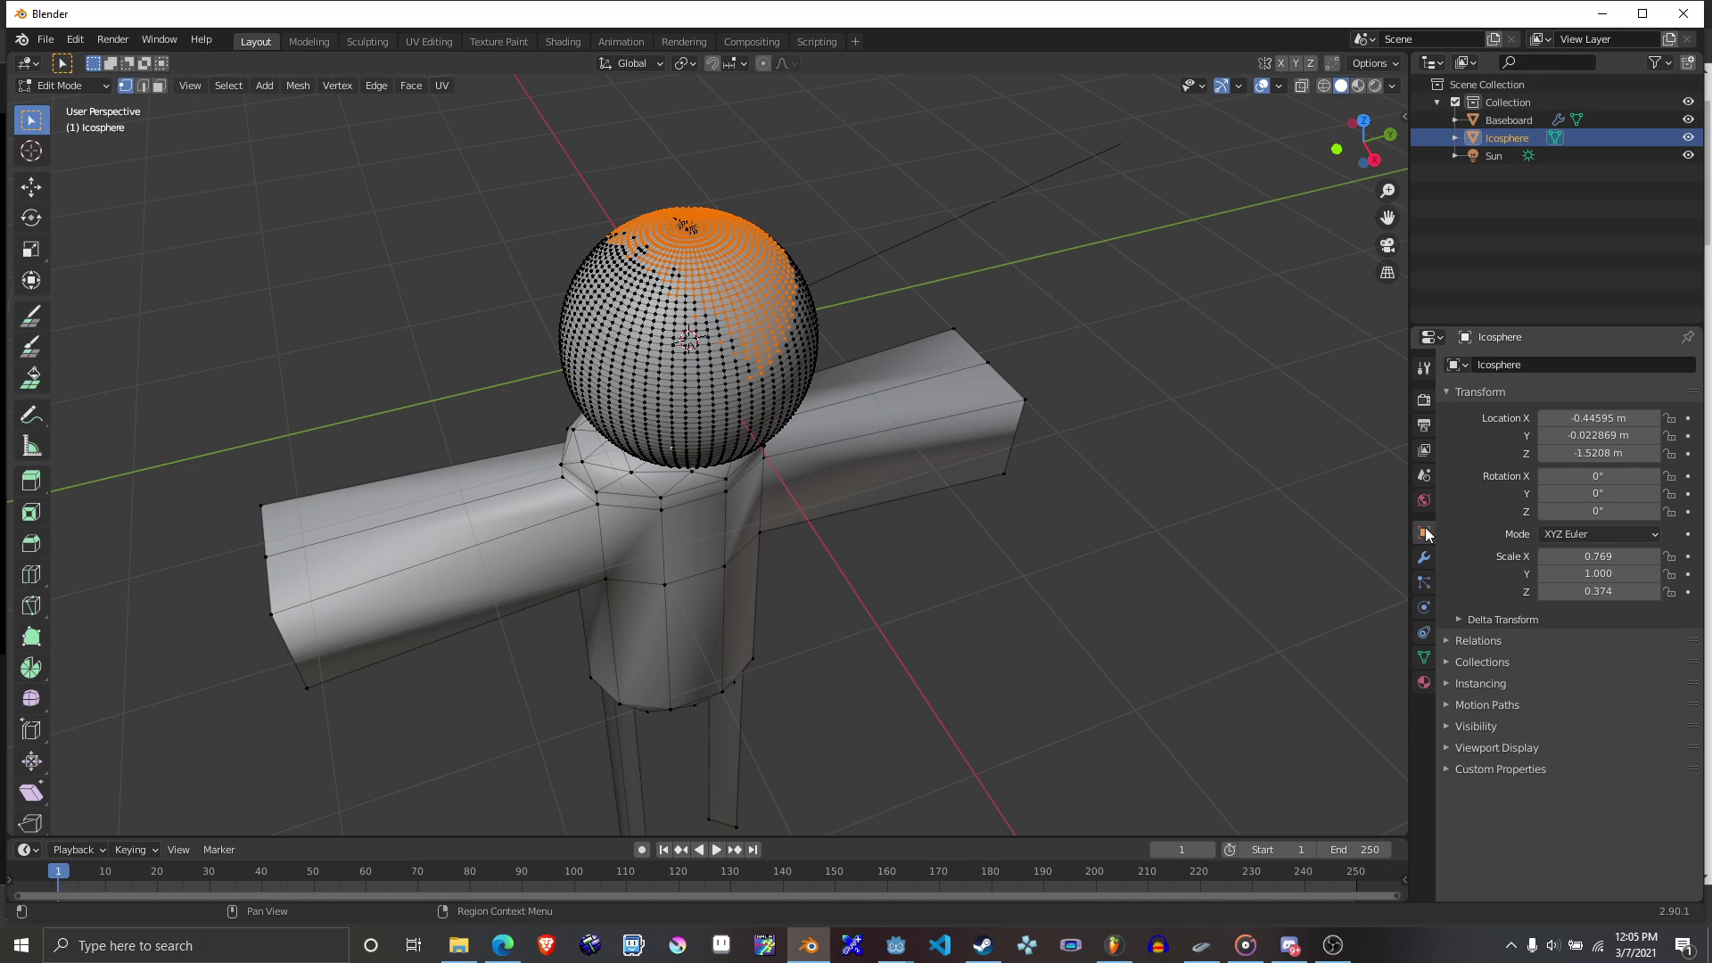
click(1425, 657)
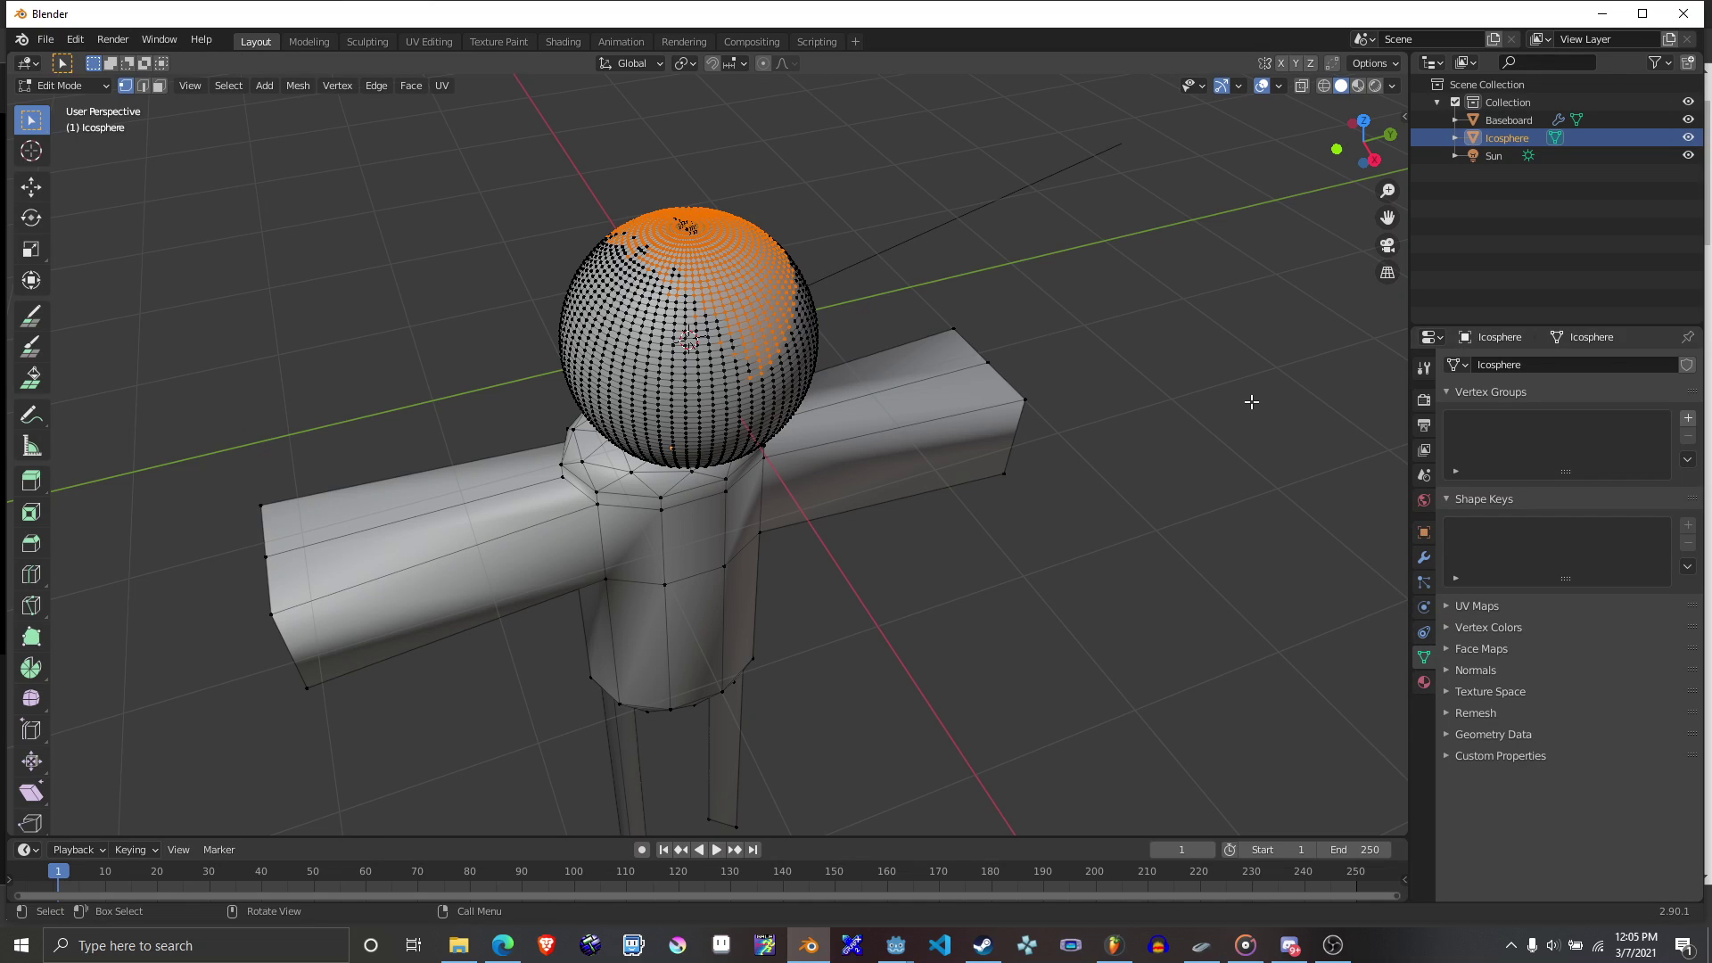
Return to Object Mode and examine the texture, physics, constraint and modifier options for the character.
key(Tab)
click(1424, 715)
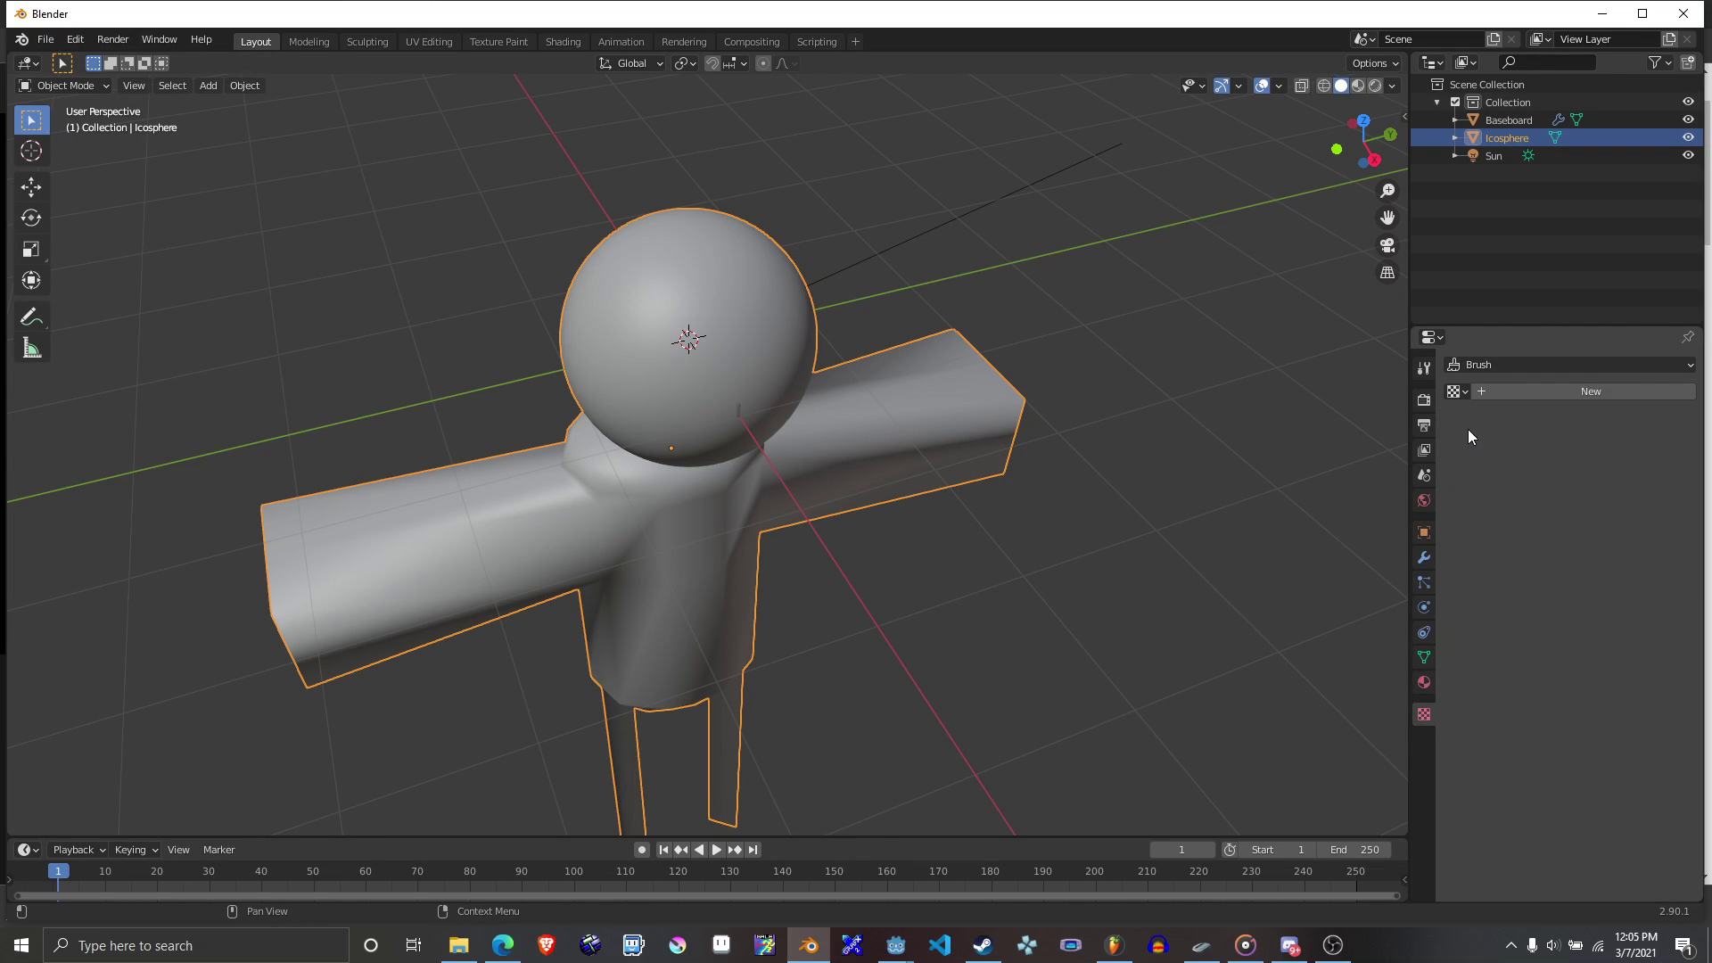
click(1403, 620)
click(1424, 609)
click(1424, 629)
click(1424, 559)
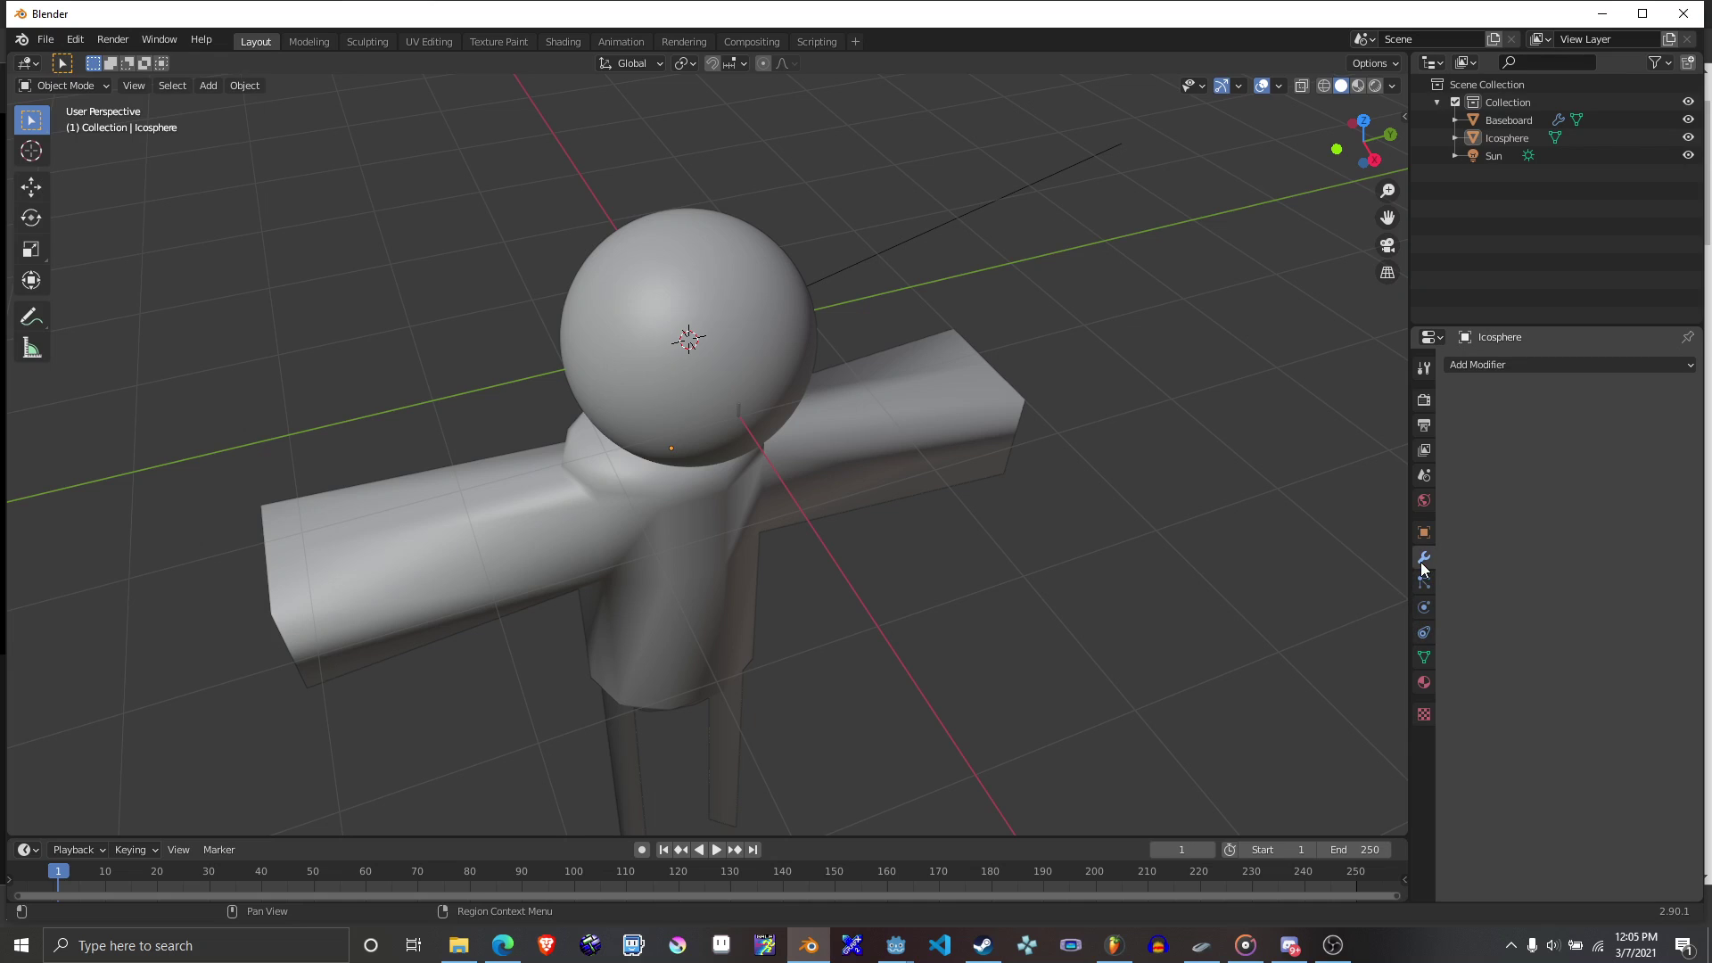
click(1484, 366)
right_click(1029, 172)
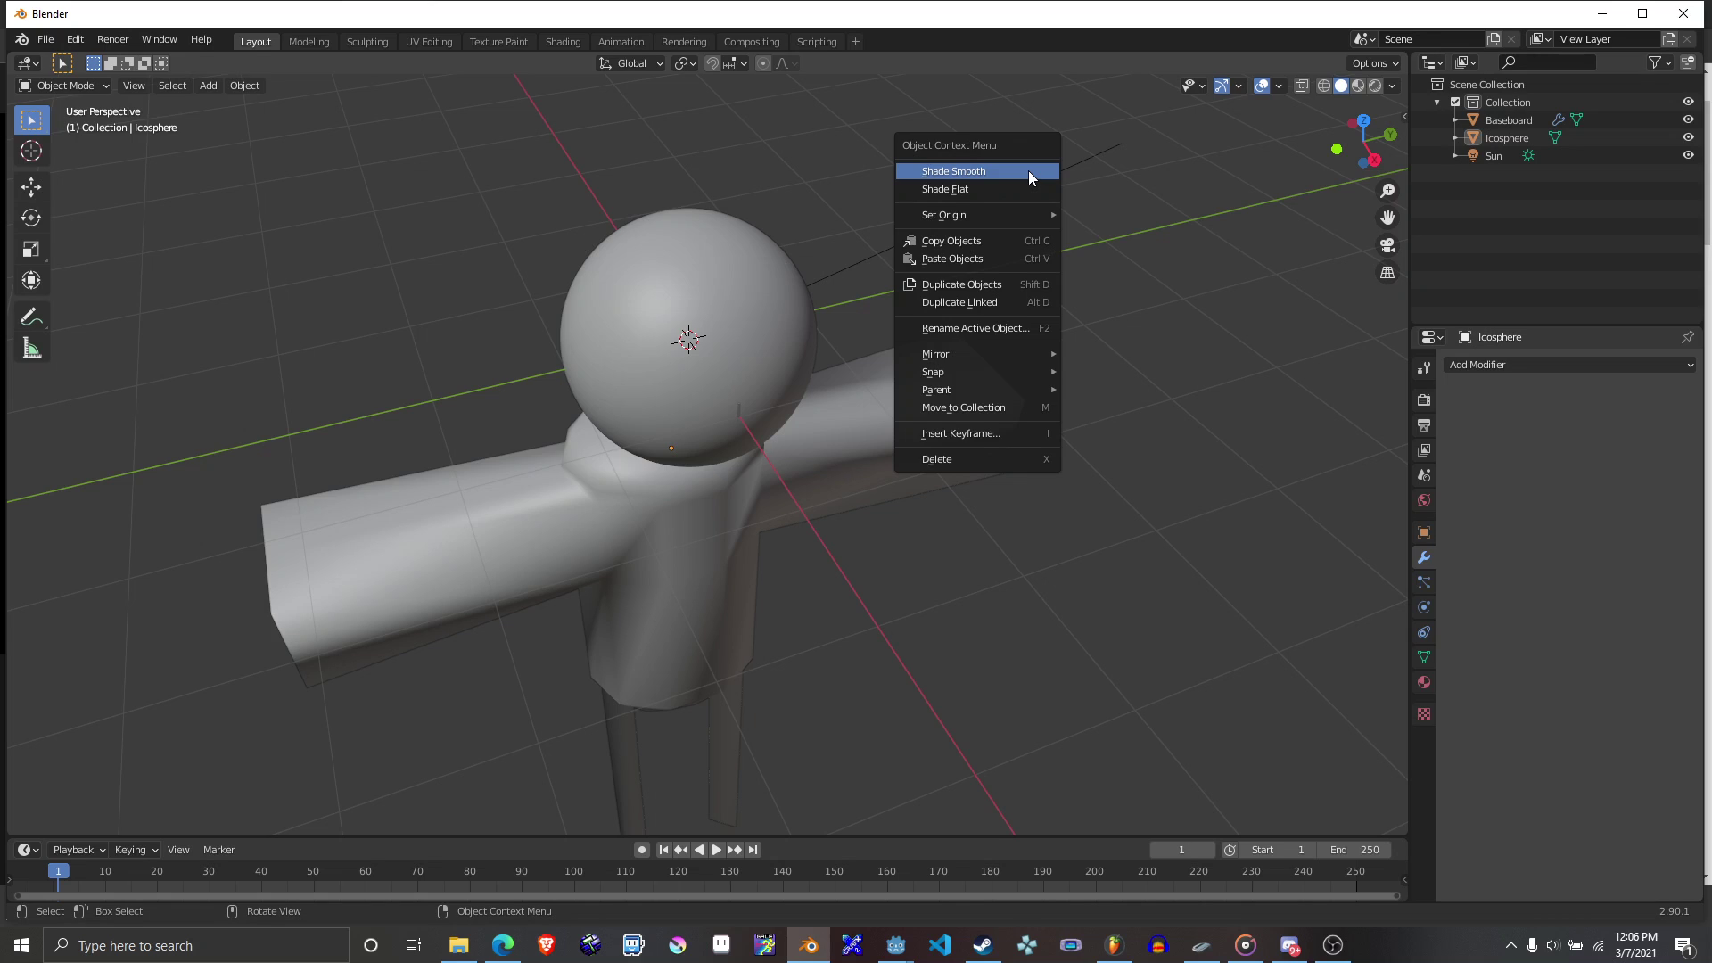
right_click(1029, 169)
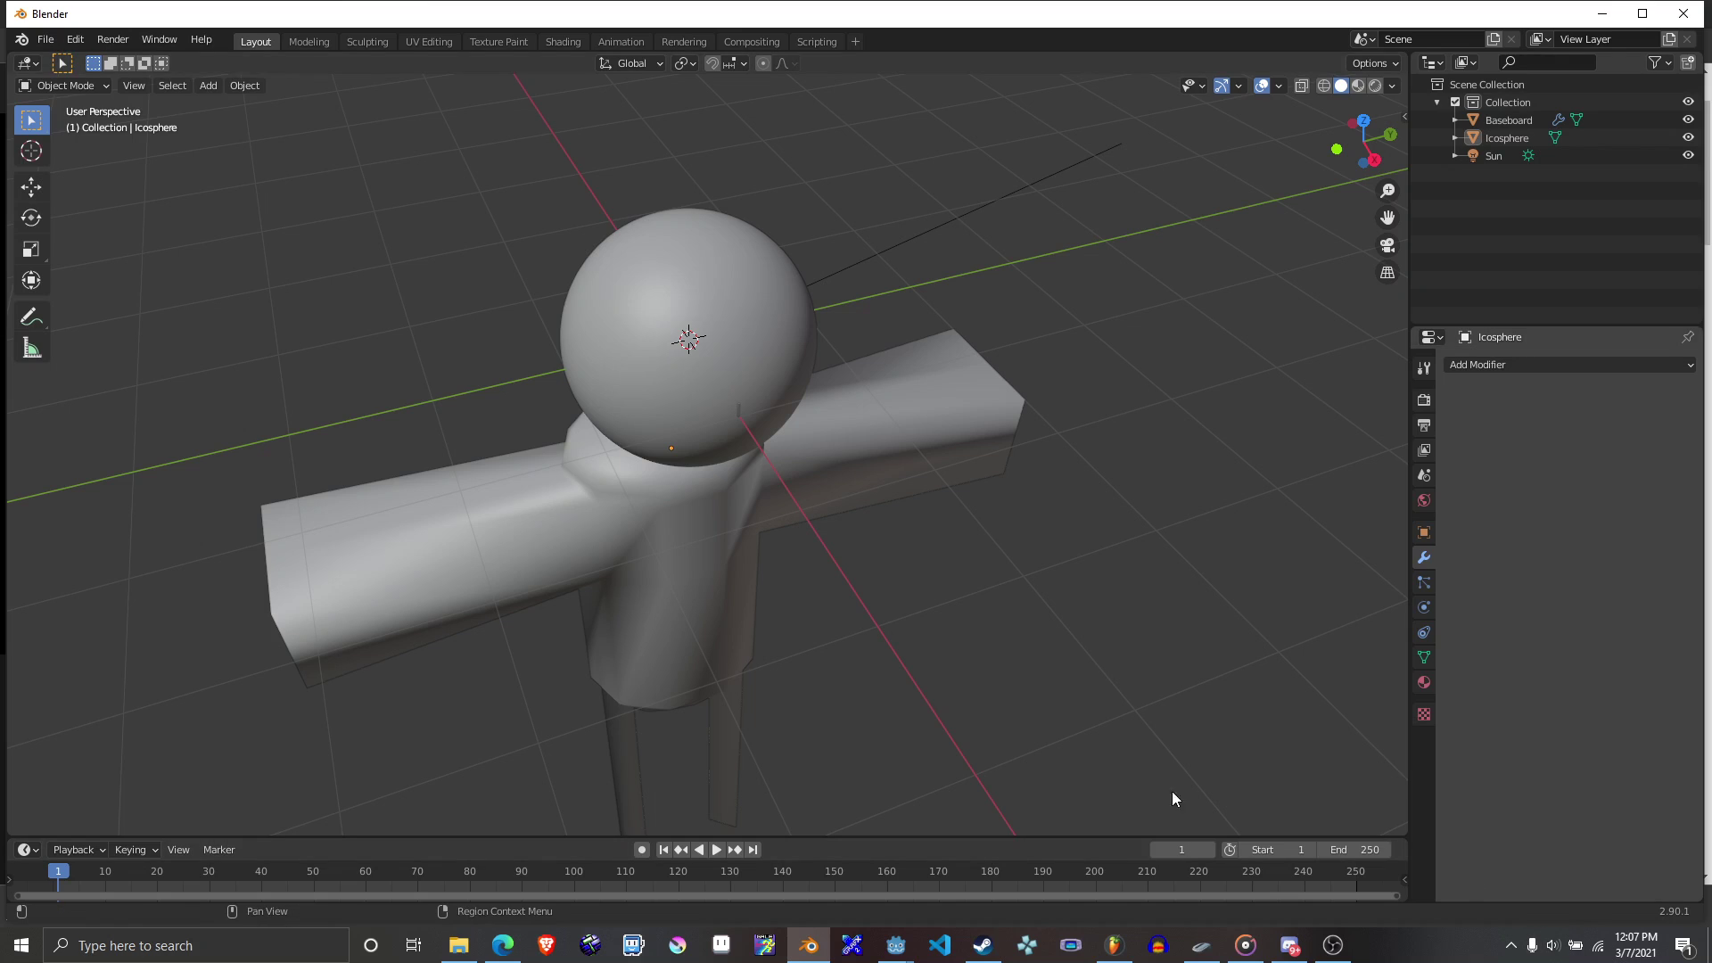
middle_drag(970, 470, 923, 370)
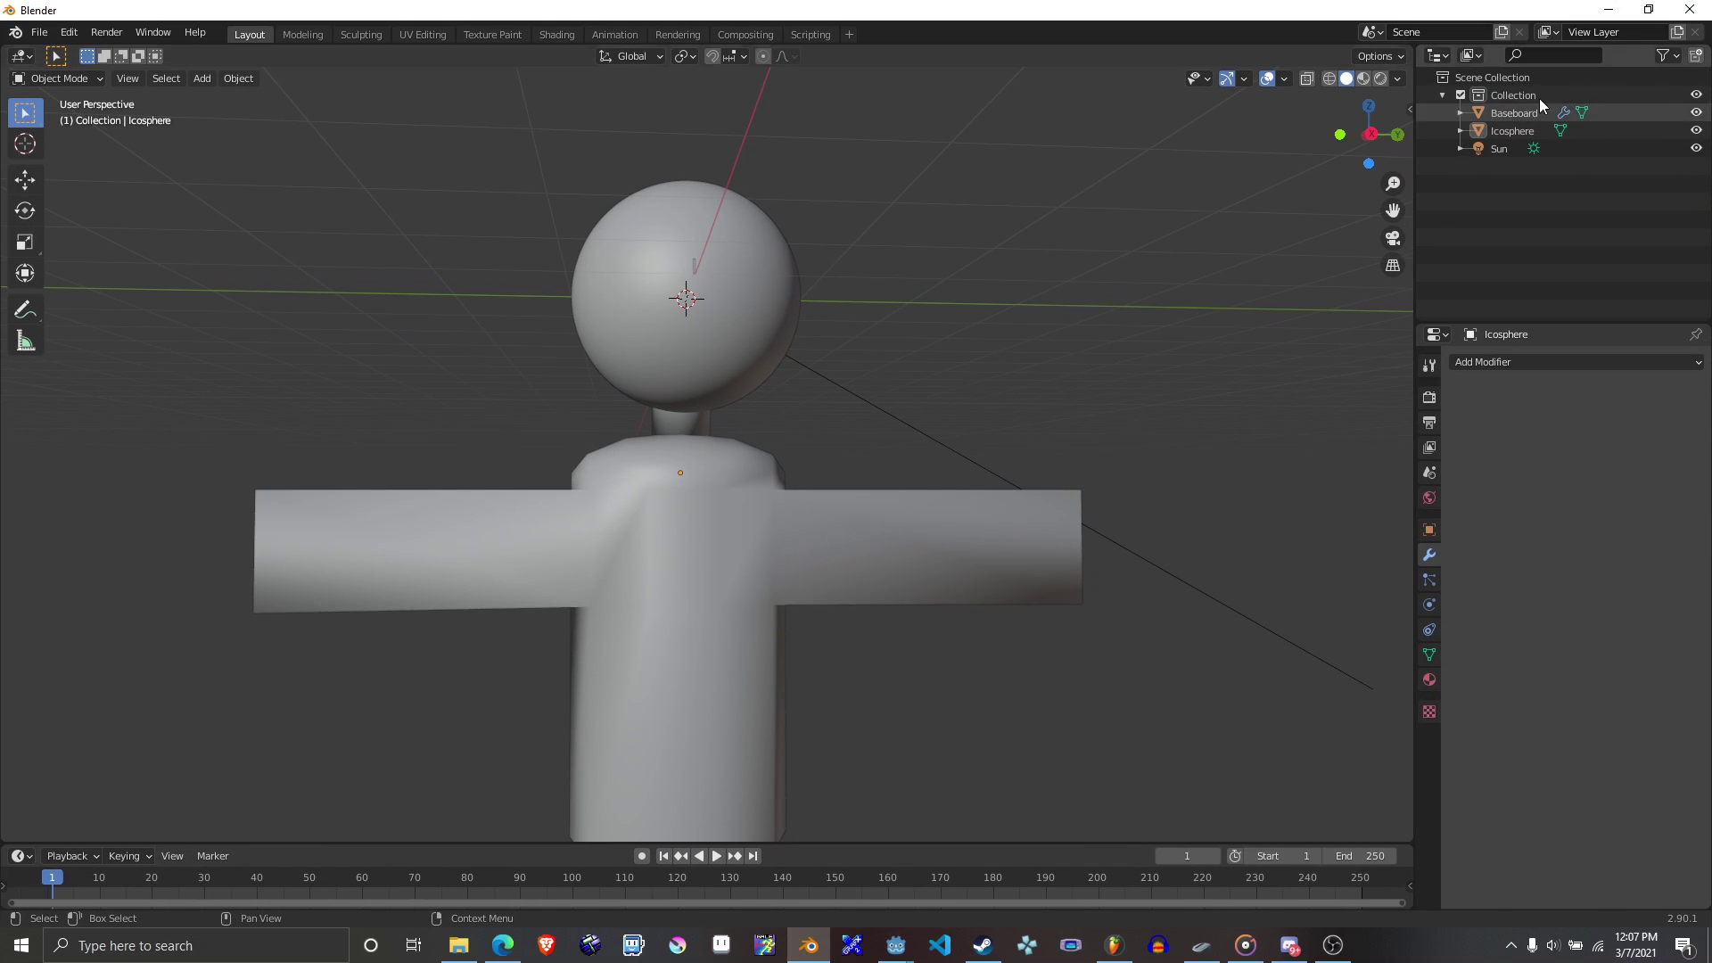
click(1647, 20)
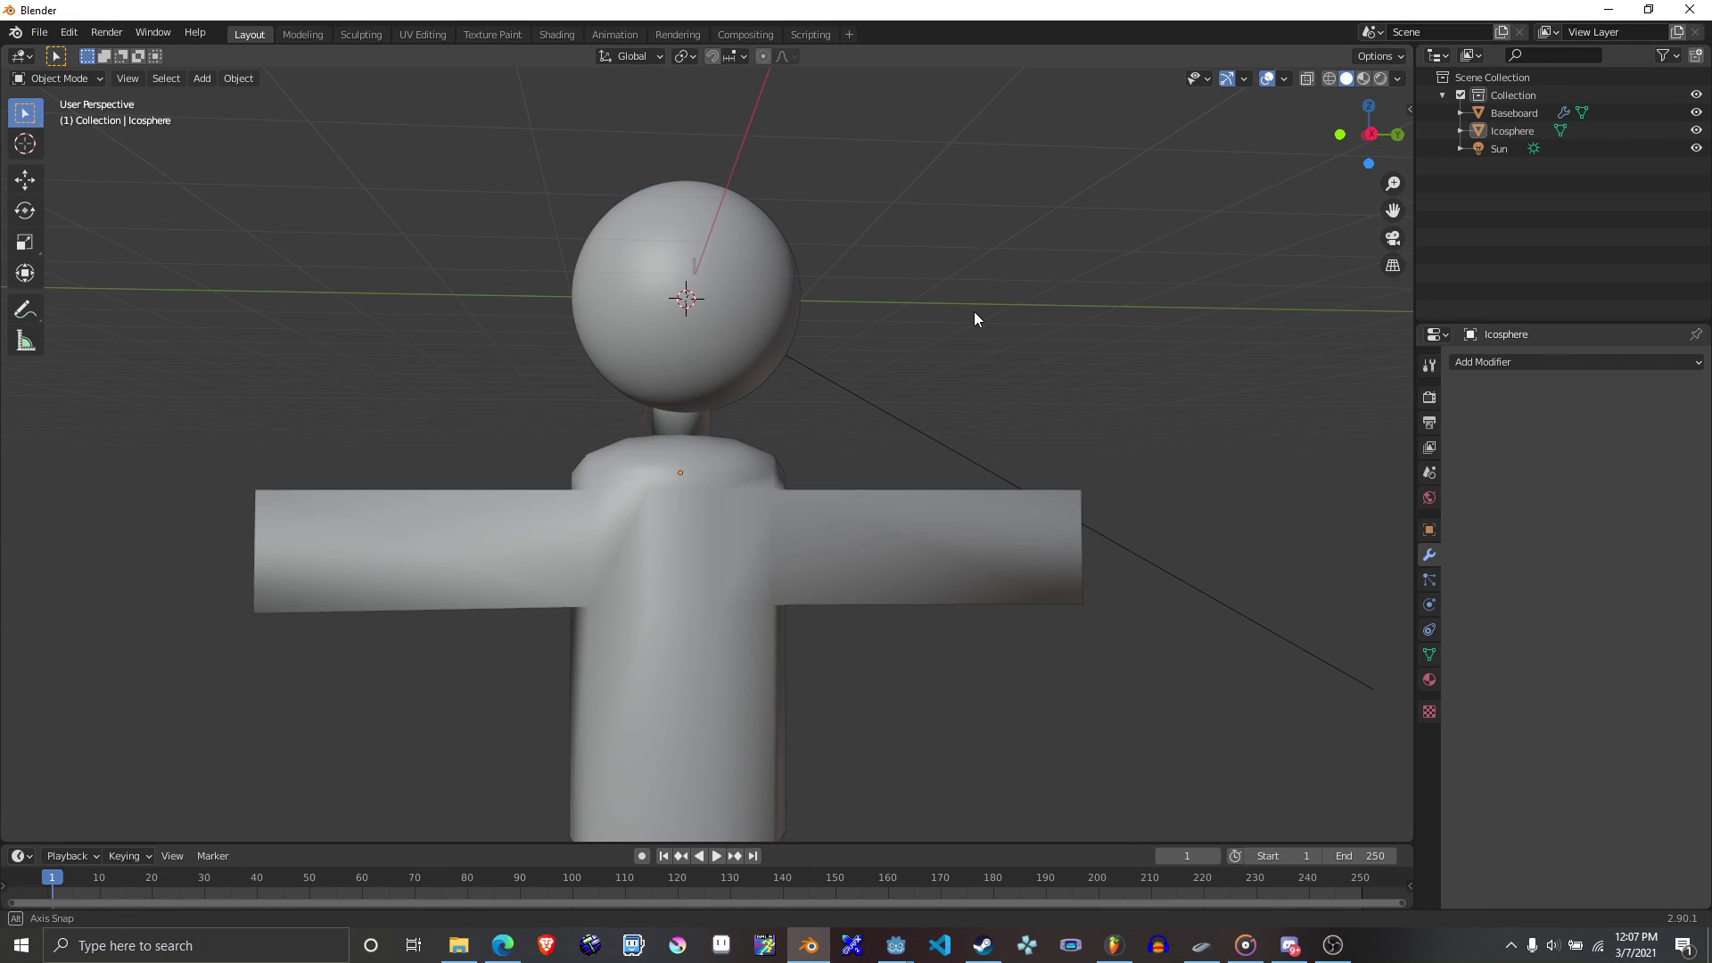
middle_drag(974, 313, 1186, 496)
key(Tab)
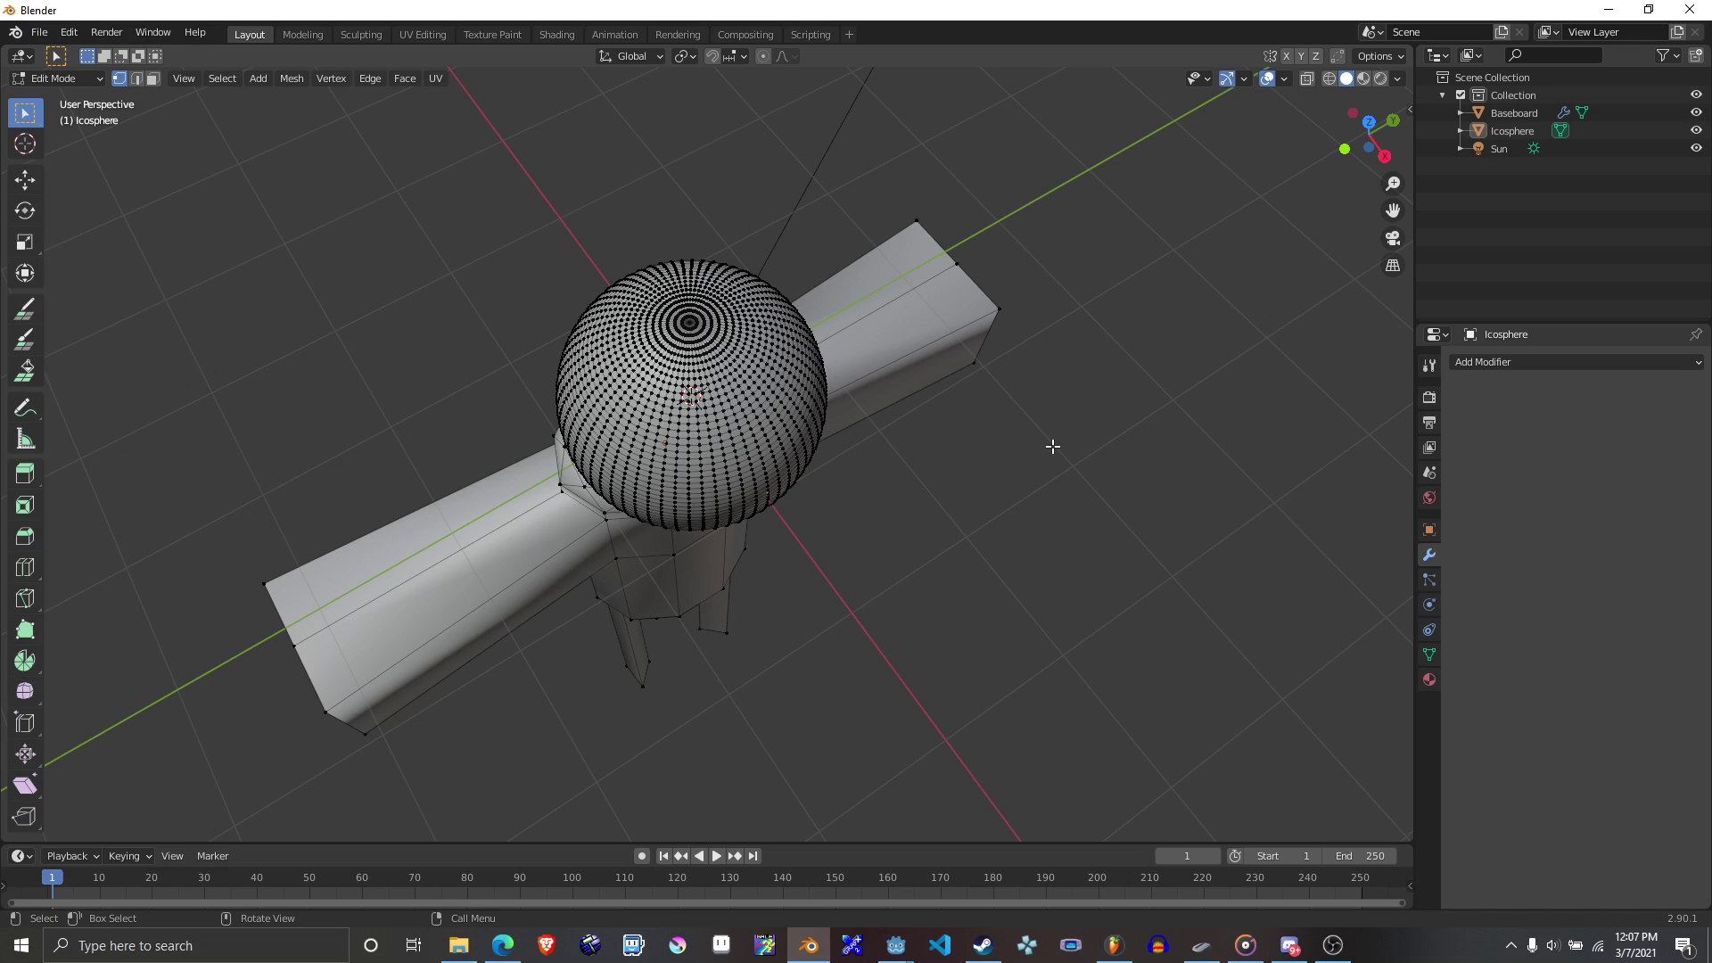
key(Tab)
Add a particle system to the character and switch the viewport to Rendered shading.
click(1428, 581)
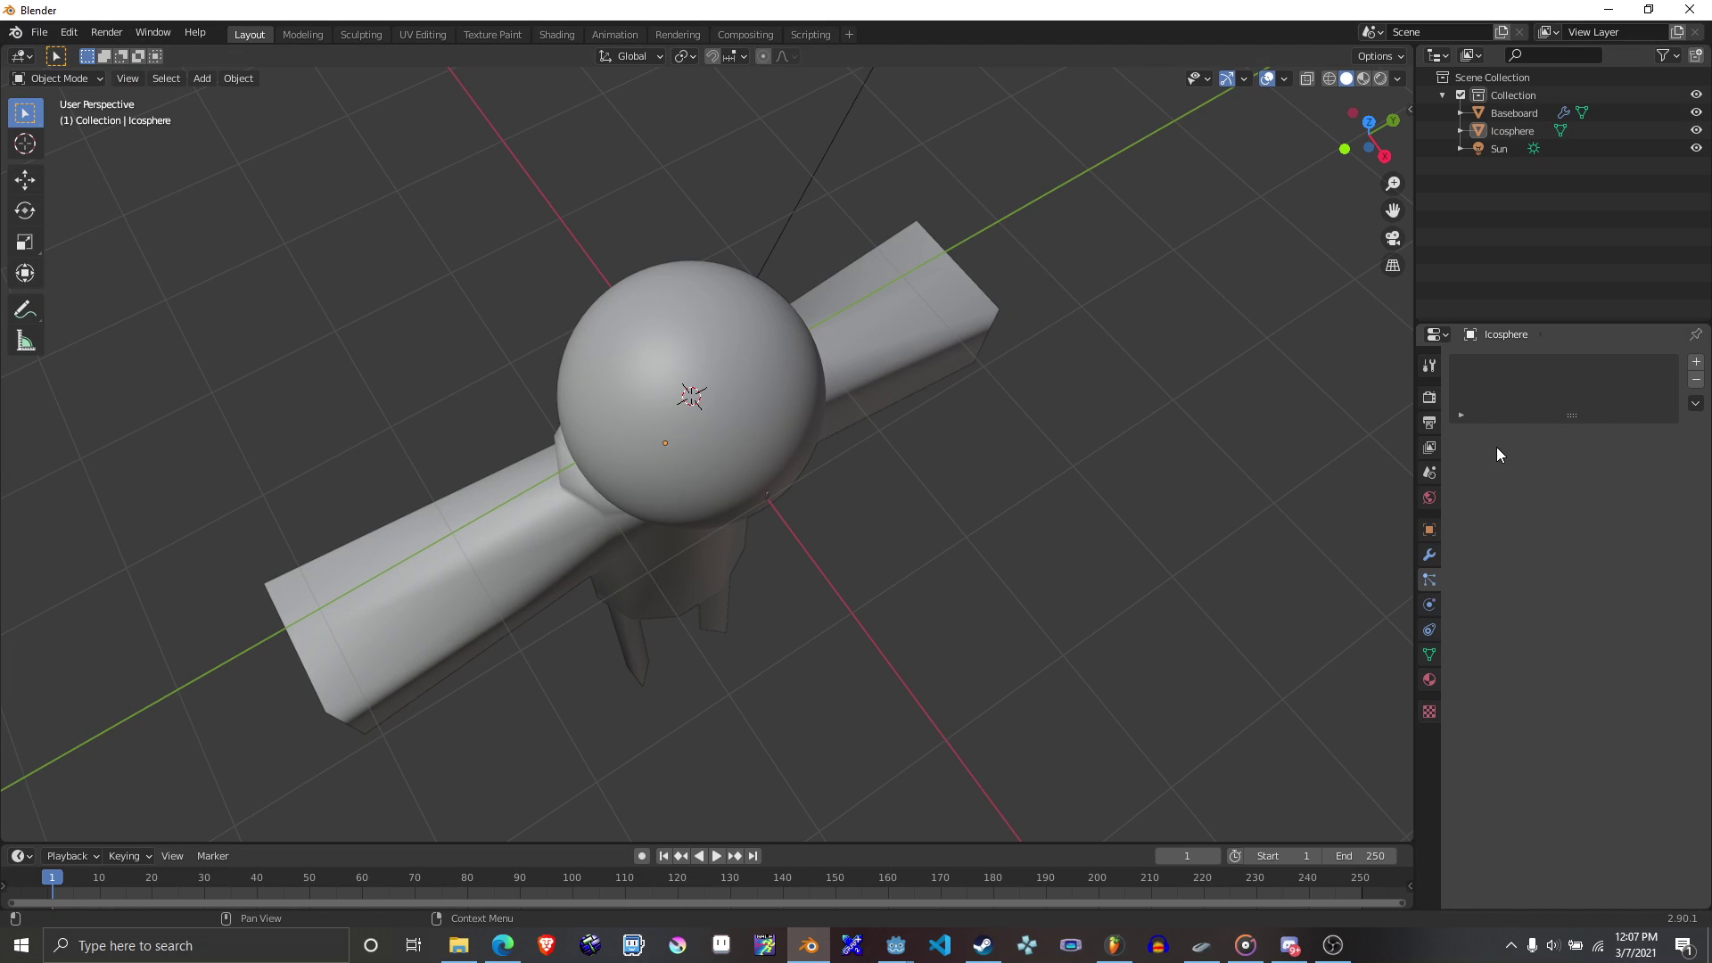
click(1696, 362)
middle_drag(1372, 446, 815, 371)
key(z)
click(815, 227)
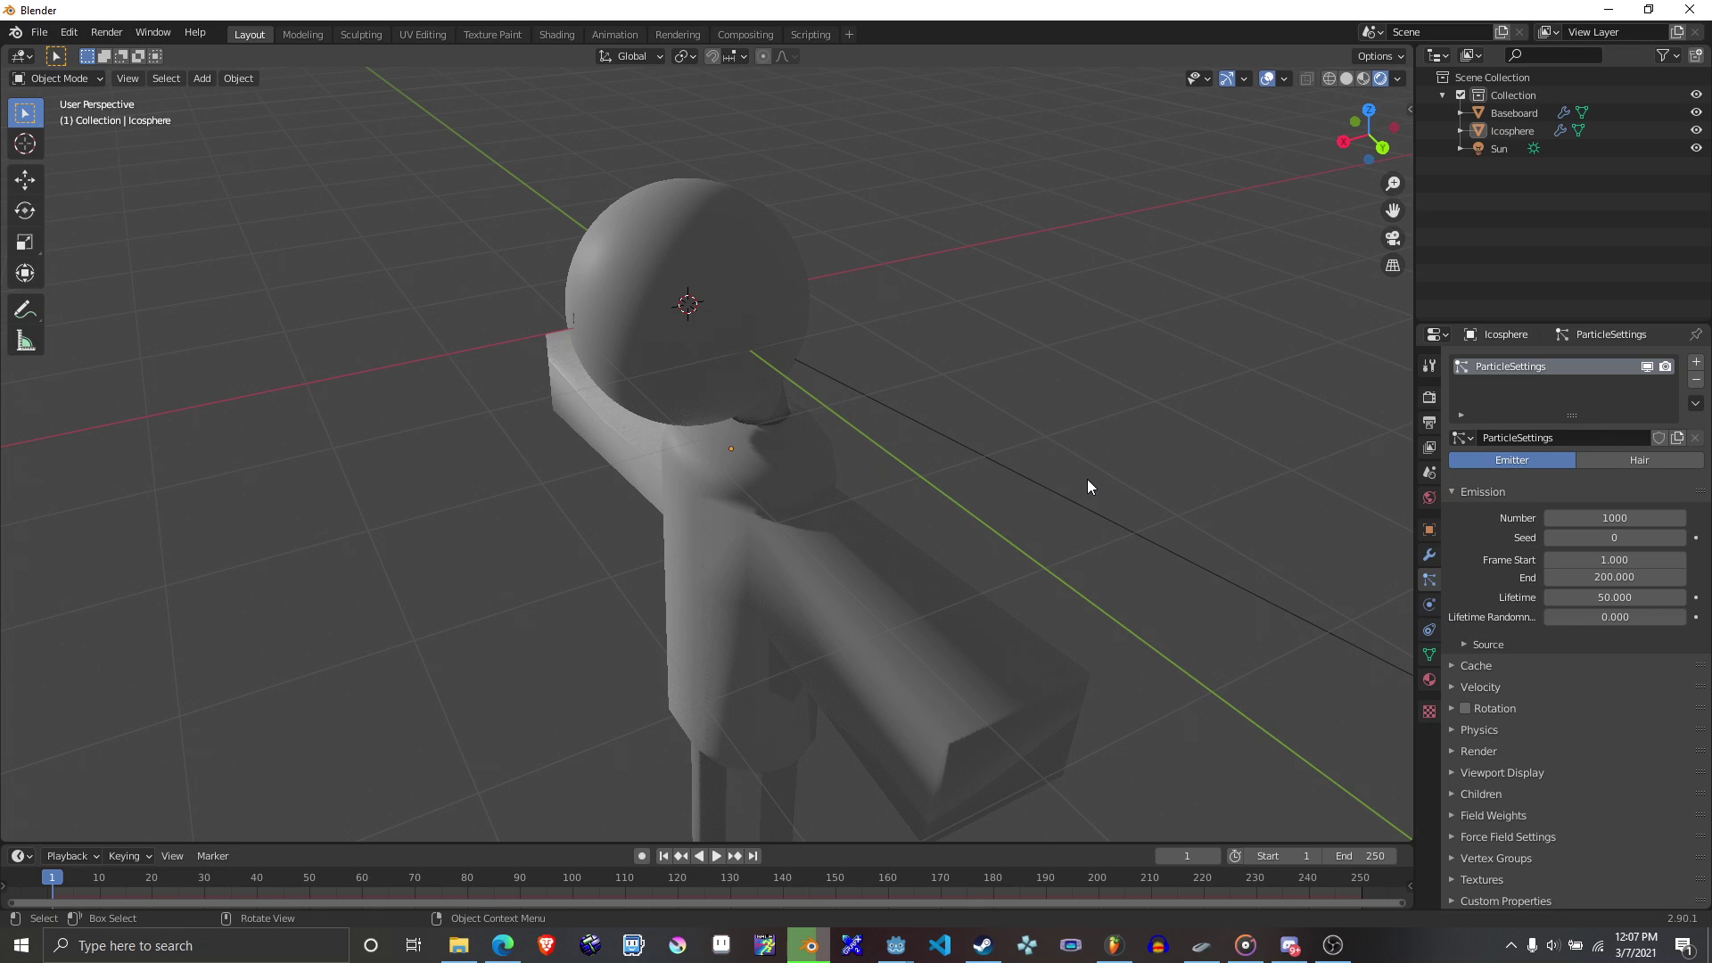
Switch the character's particle system to the Hair type and set the number of hairs to 10086.
middle_drag(785, 509, 997, 454)
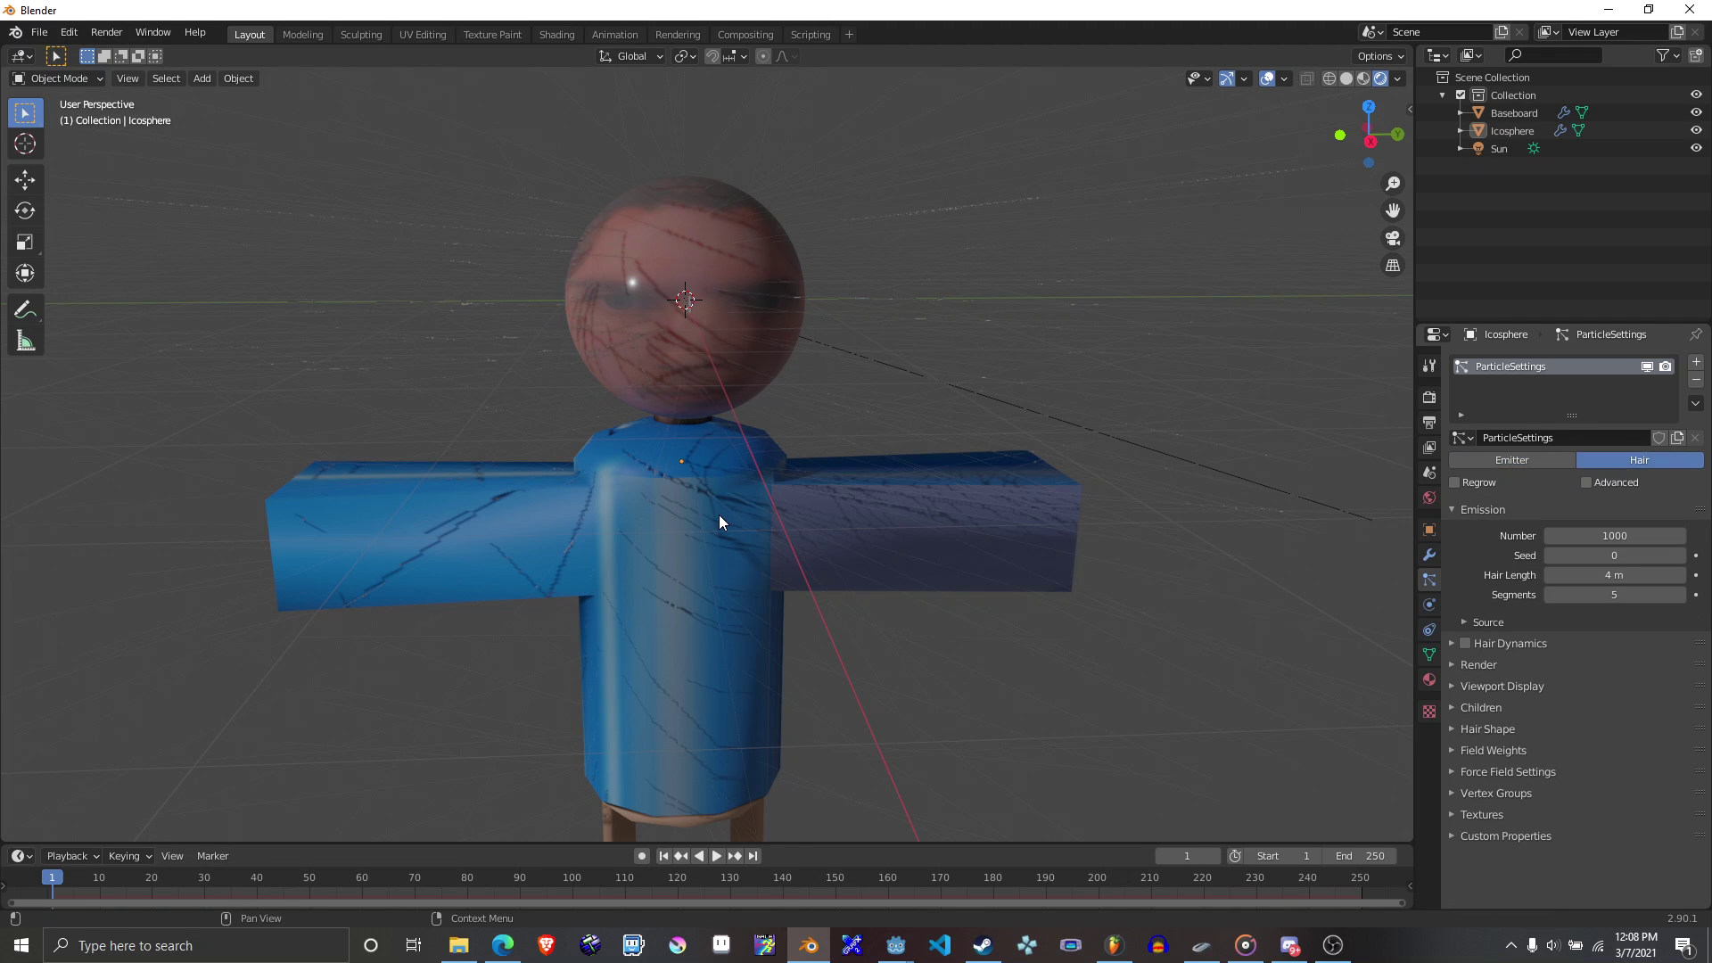
middle_drag(721, 523, 937, 509)
drag(1614, 535, 1680, 535)
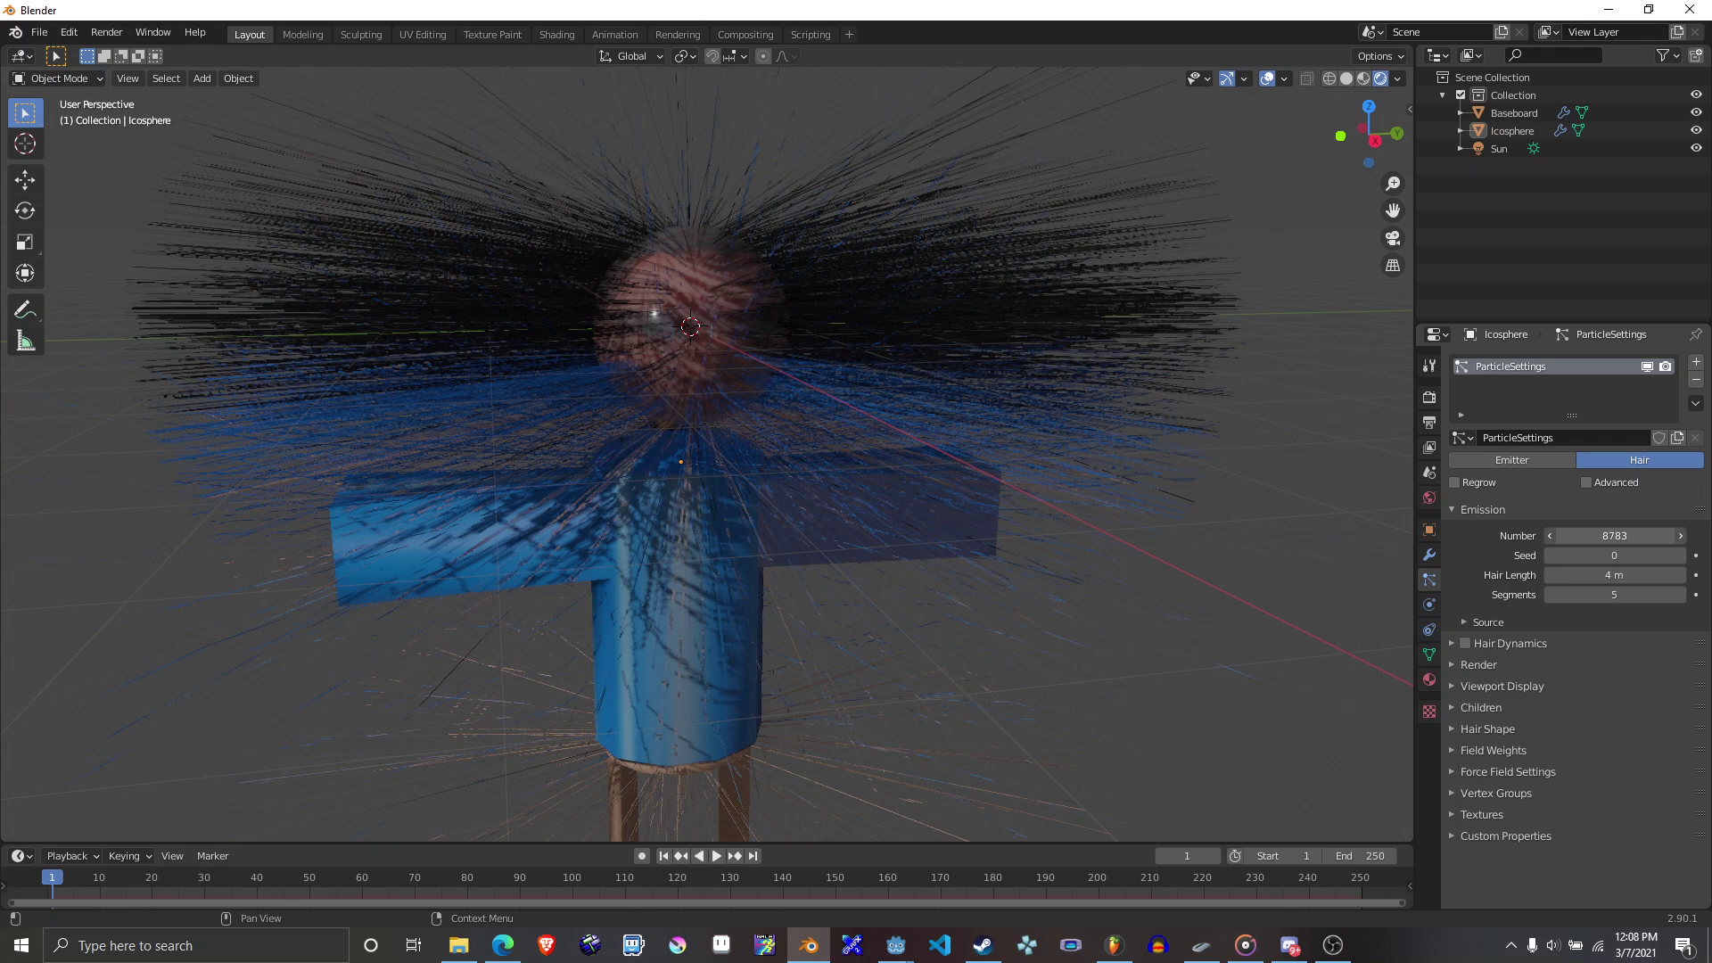
drag(1666, 535, 1681, 535)
scroll(883, 515, down, 3)
middle_drag(862, 535, 918, 521)
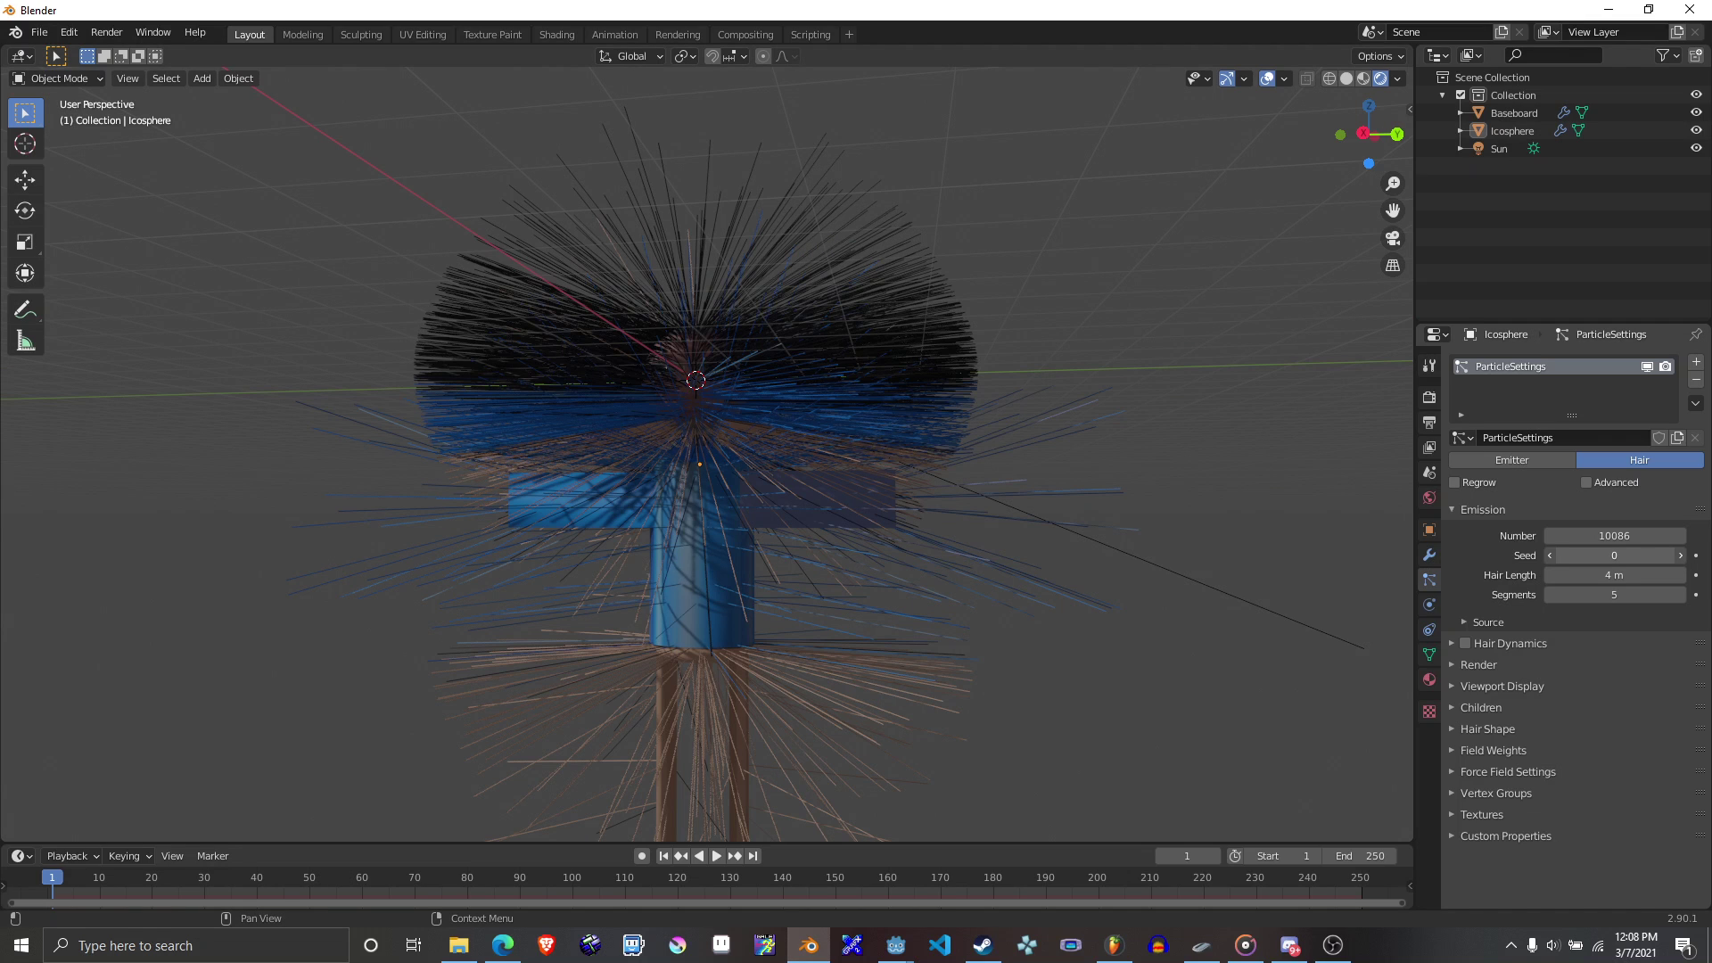
Set the hair length to 0.16 m and the number of hair segments to 2.
click(1559, 575)
text(4.64)
key(Return)
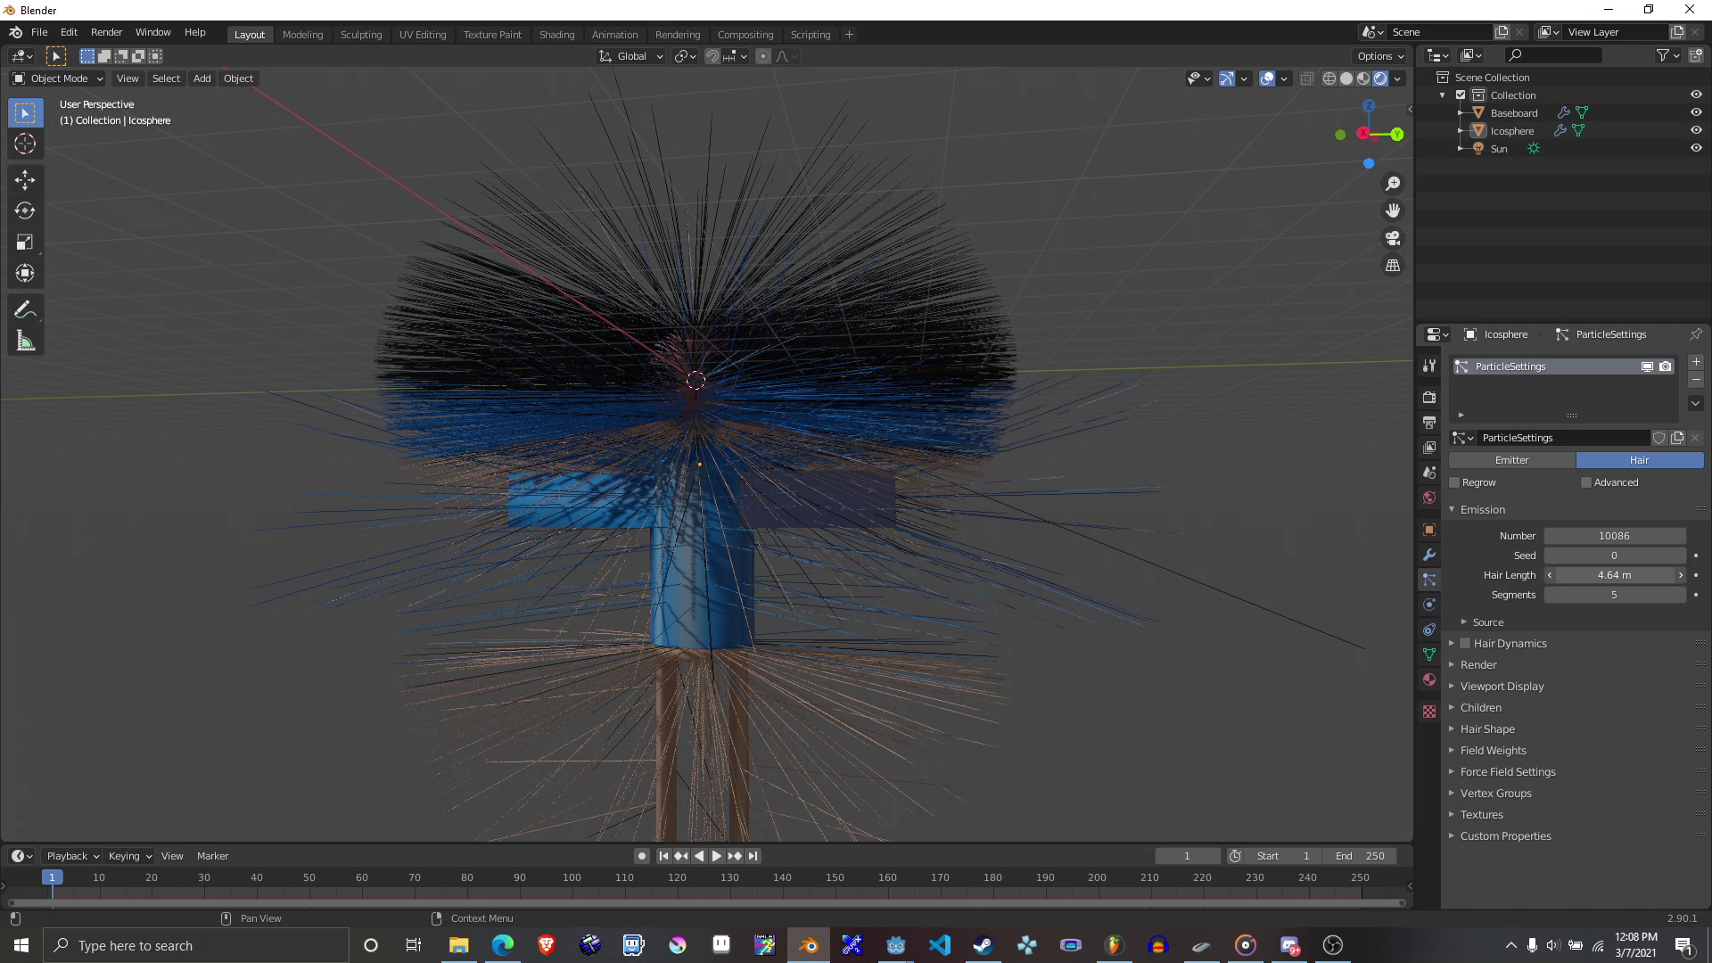
drag(1614, 575, 1507, 576)
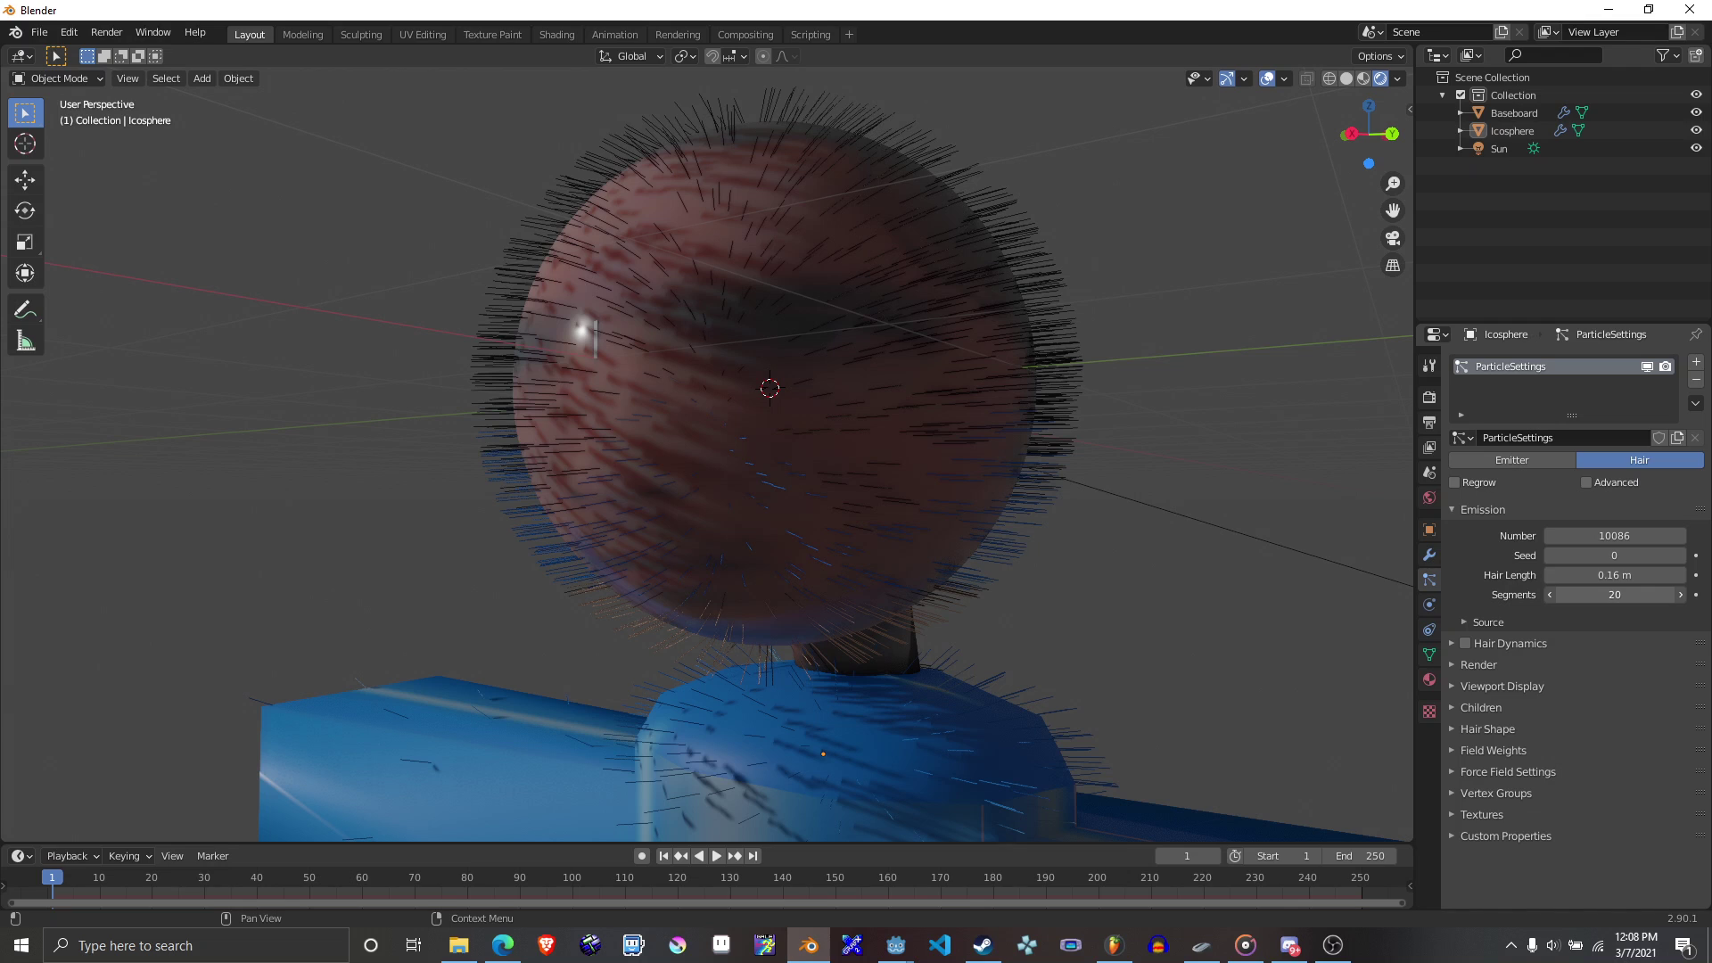
drag(1614, 595, 1561, 594)
Try Hair Dynamics on the character's hair by playing the animation.
click(1465, 643)
key(space)
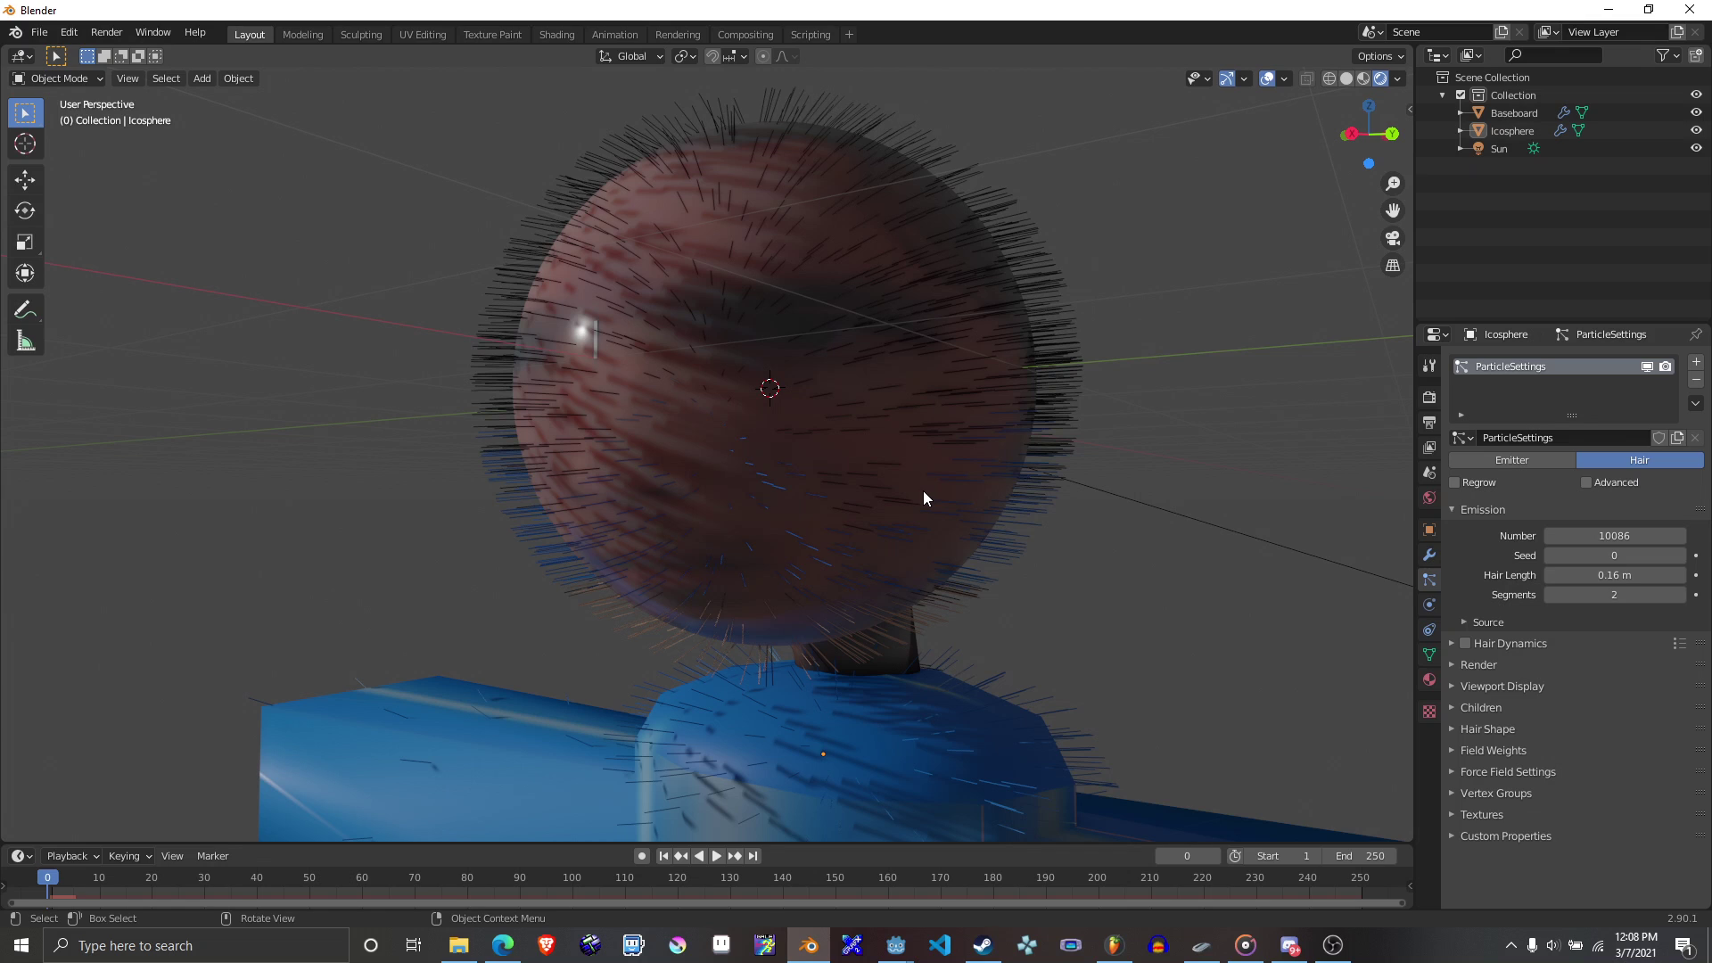
Add an ico sphere about 3.04 m up, above the character's head, and open it in the Sculpting workspace.
middle_drag(923, 498, 754, 660)
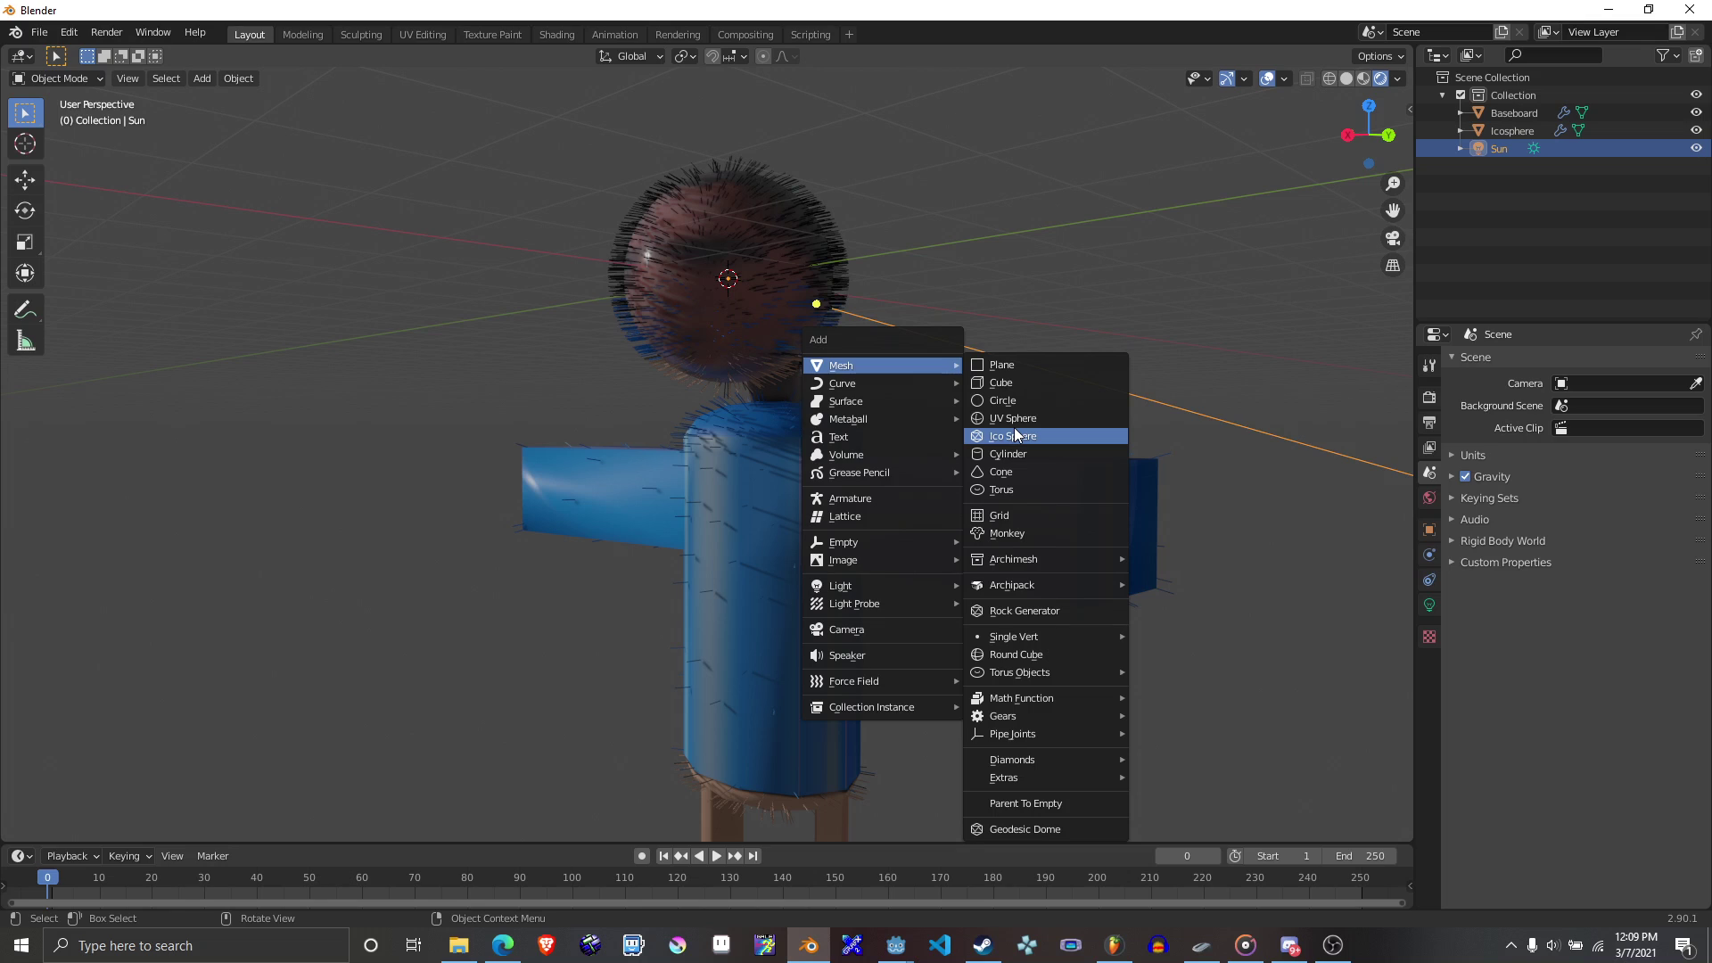
click(1014, 434)
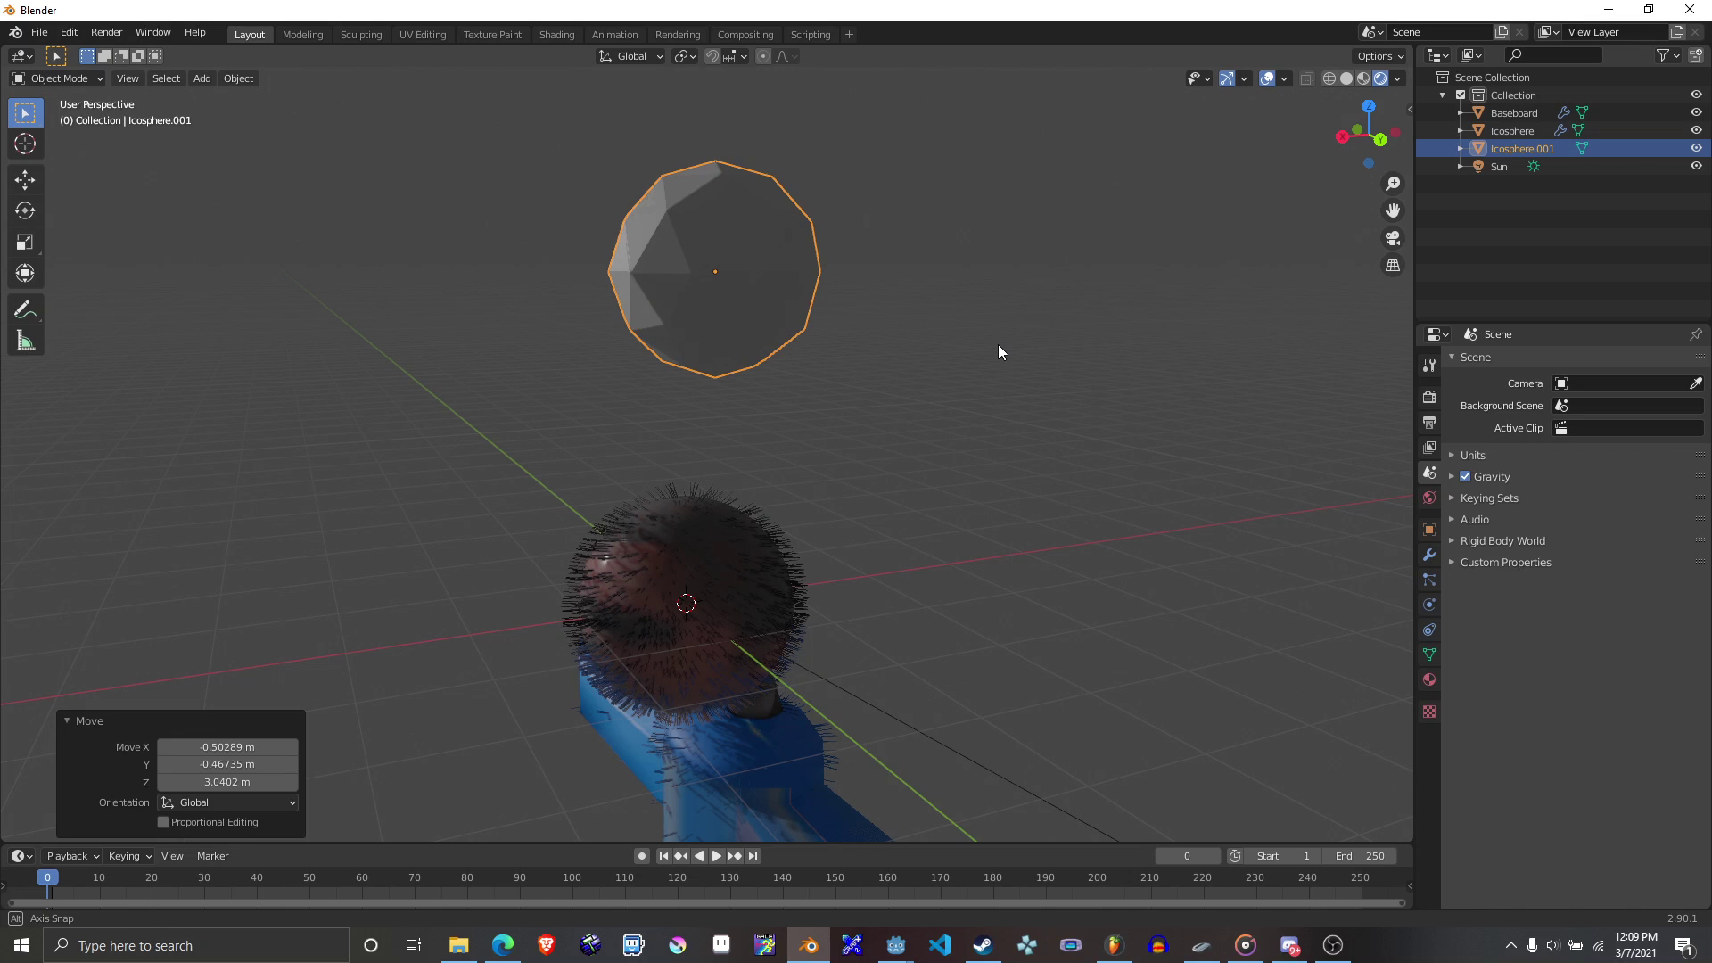
click(362, 34)
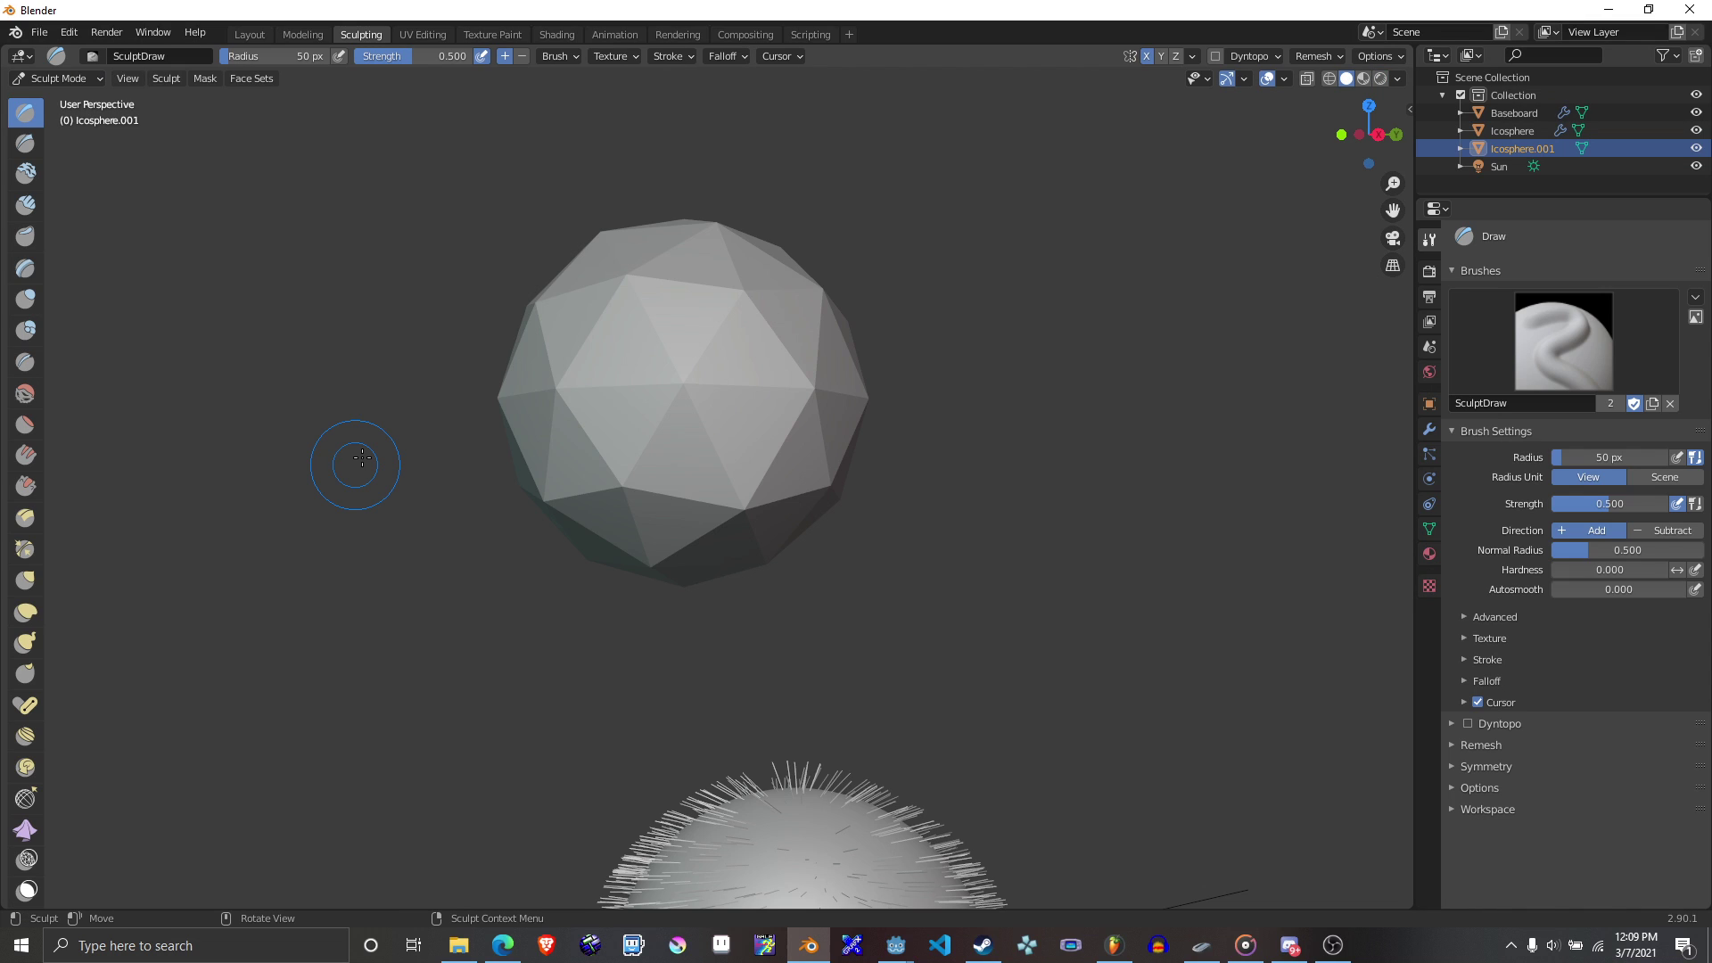
Look through the brush and stroke options and the object, scene, render and constraint properties for the ico sphere.
click(1429, 478)
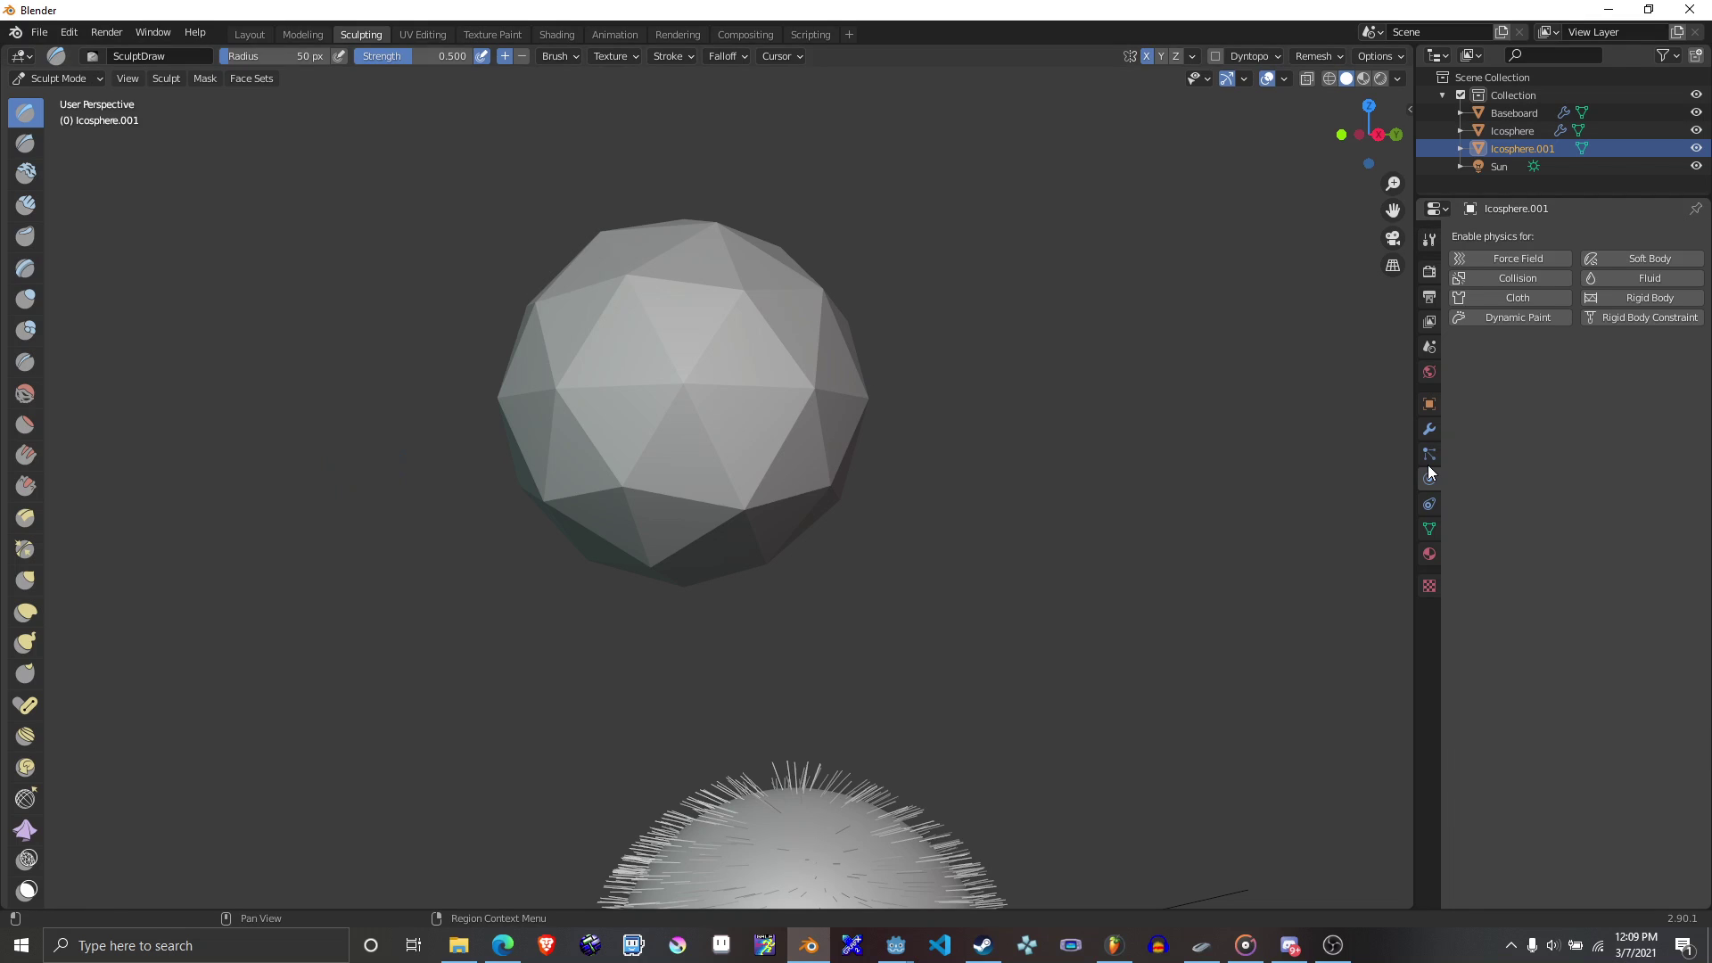
click(1429, 528)
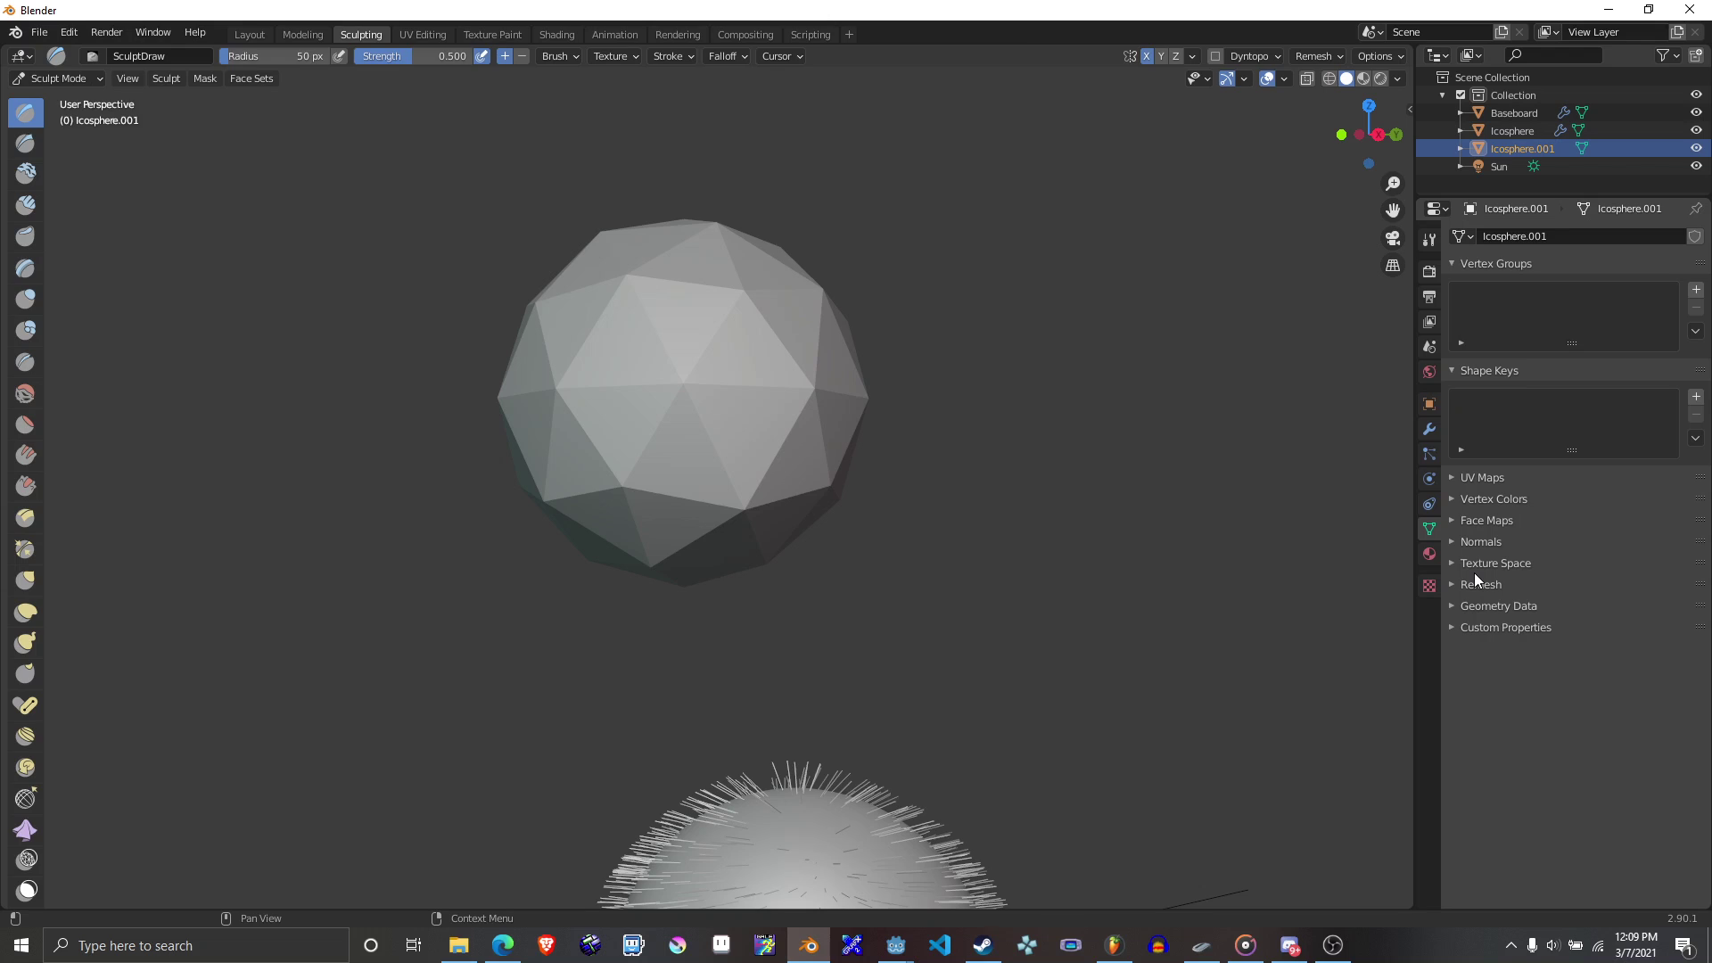
click(1427, 378)
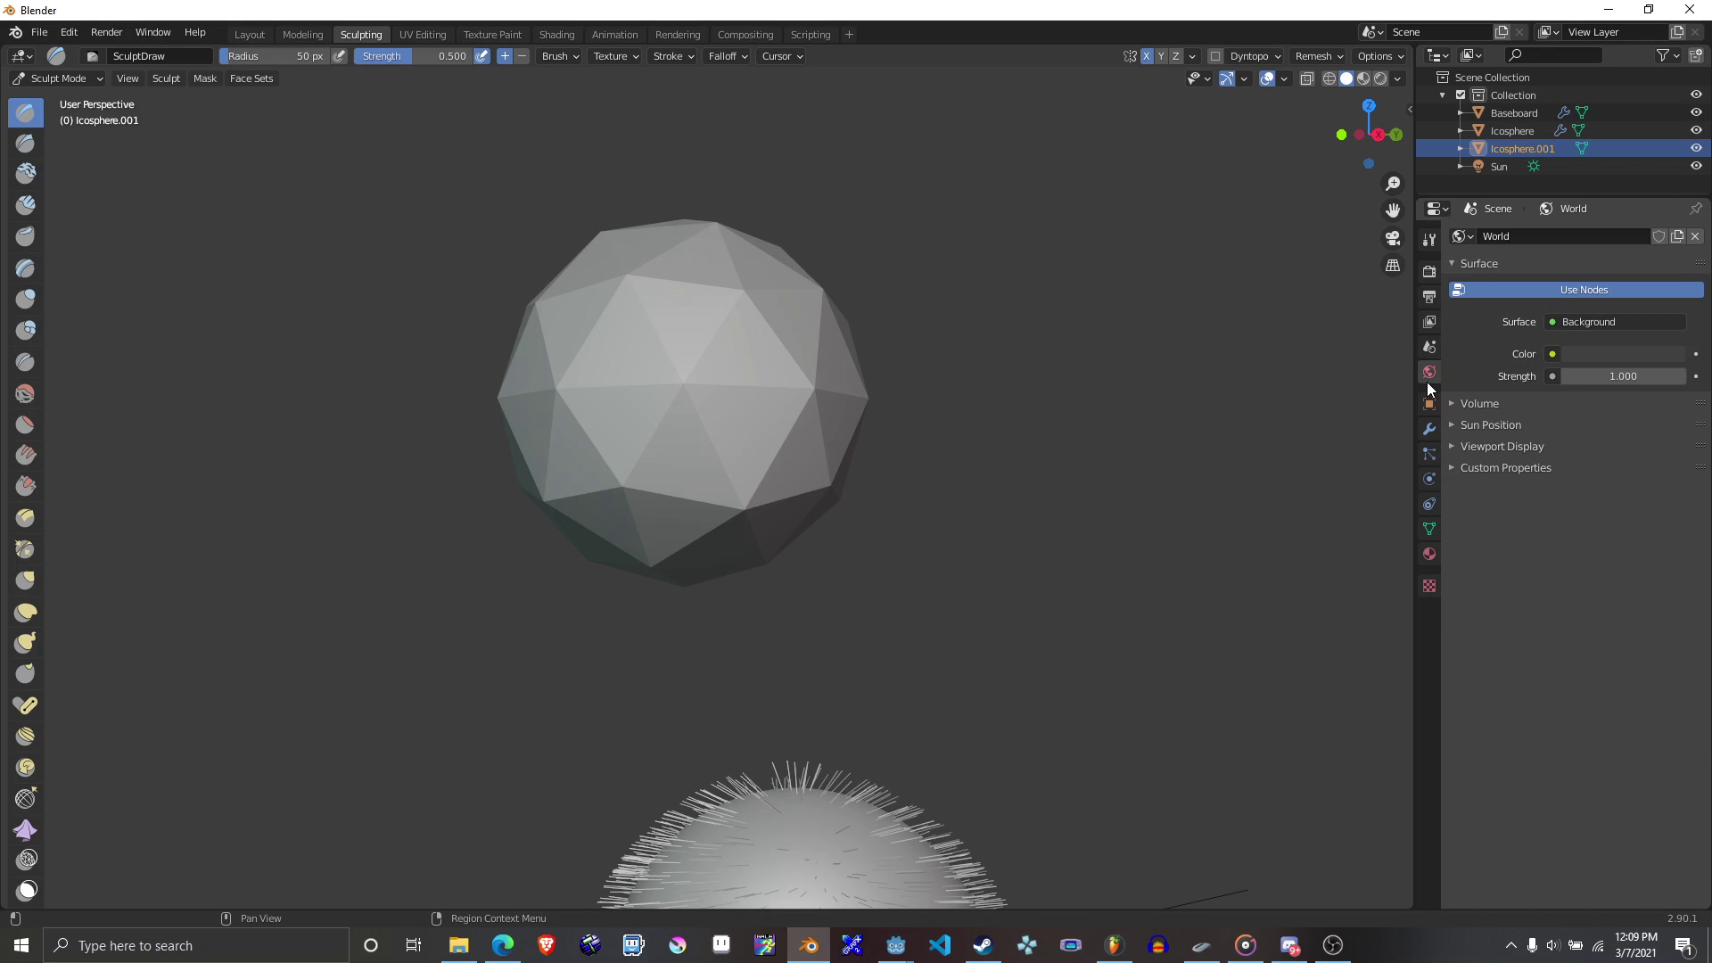
ctrl+scroll(1427, 382, down, 1)
click(549, 56)
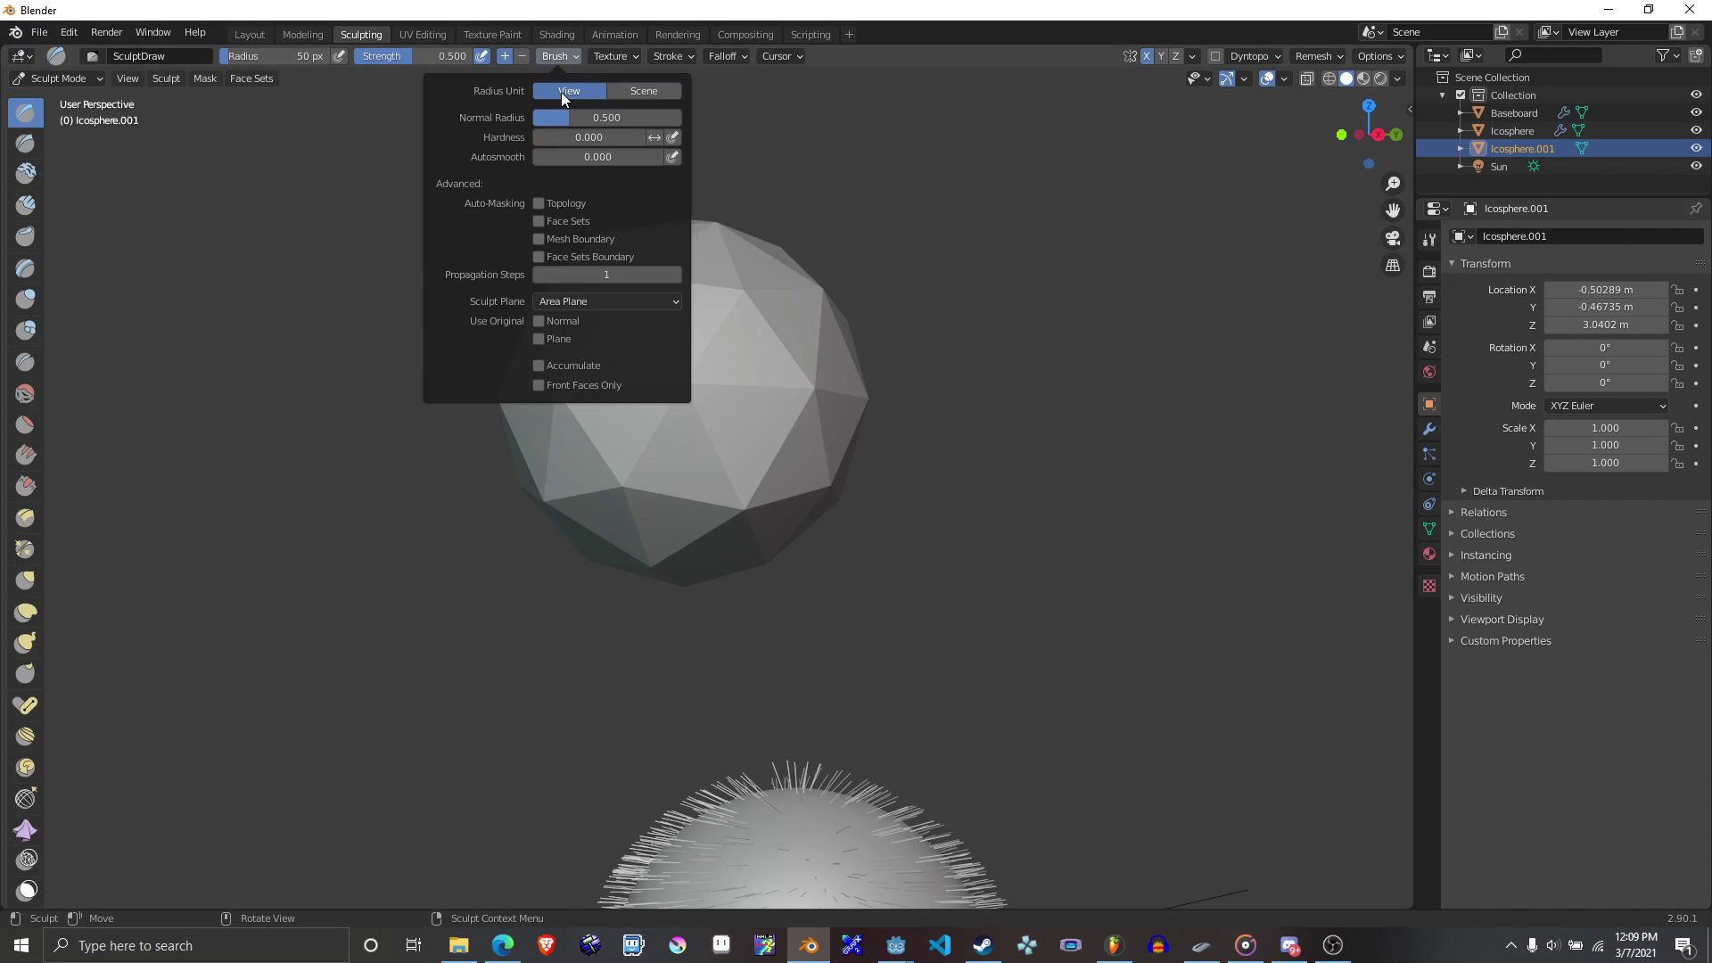
click(670, 55)
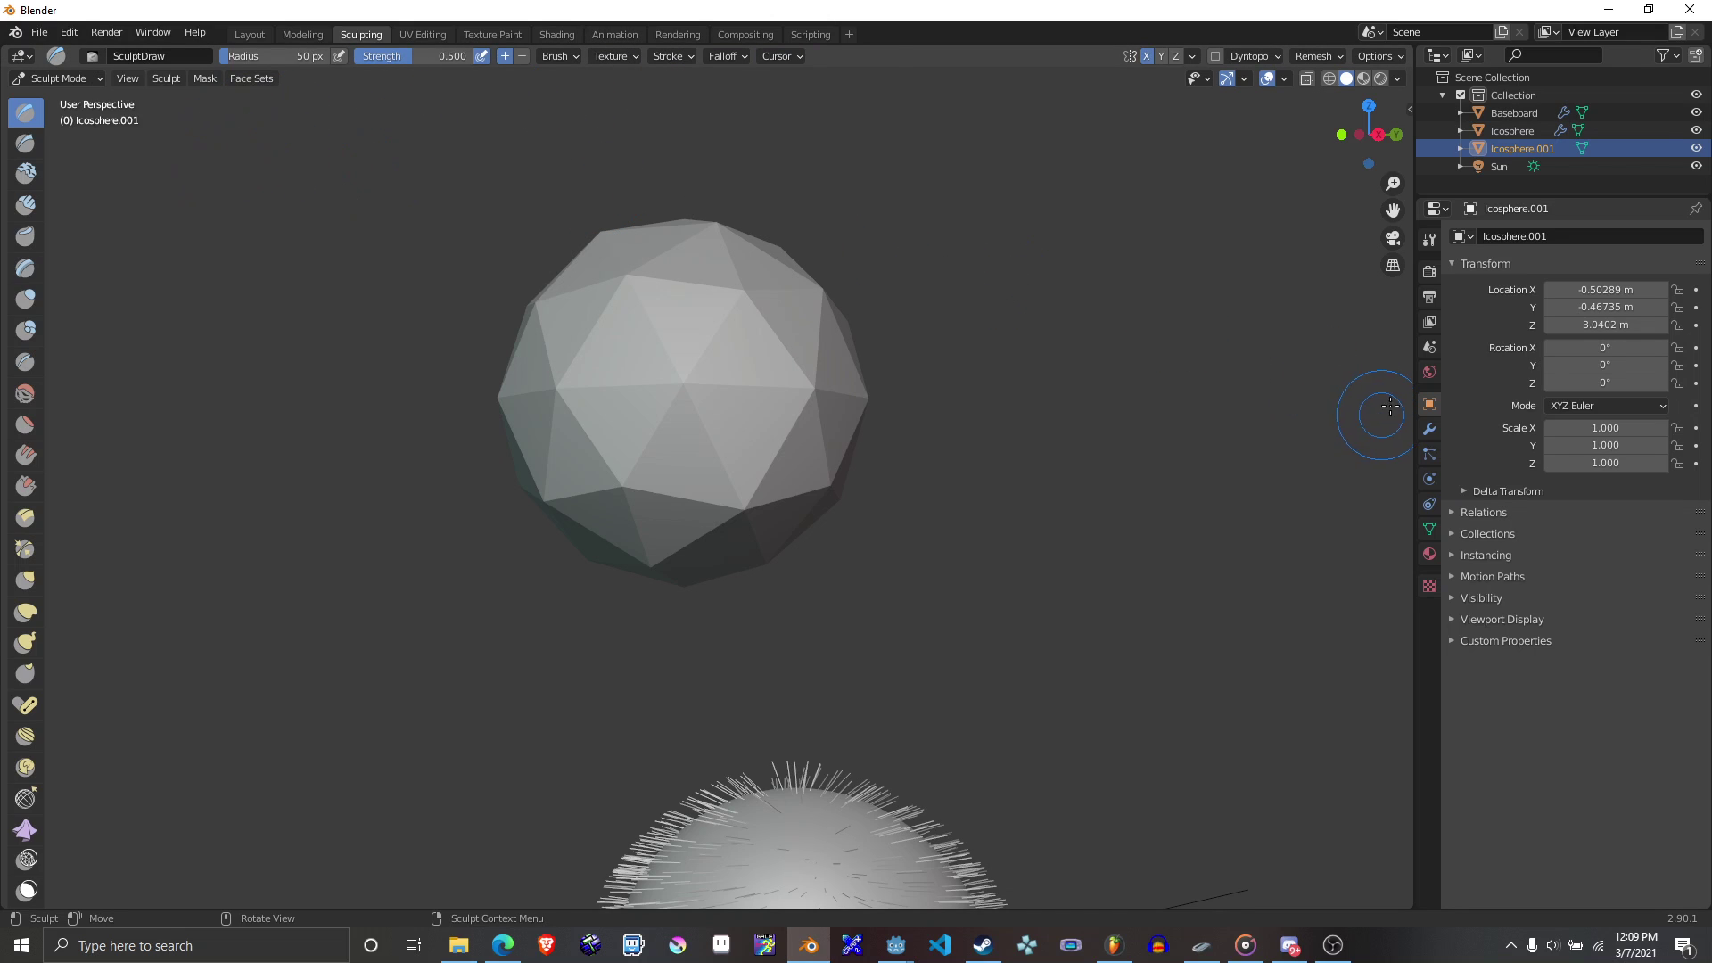
click(1430, 299)
click(1430, 322)
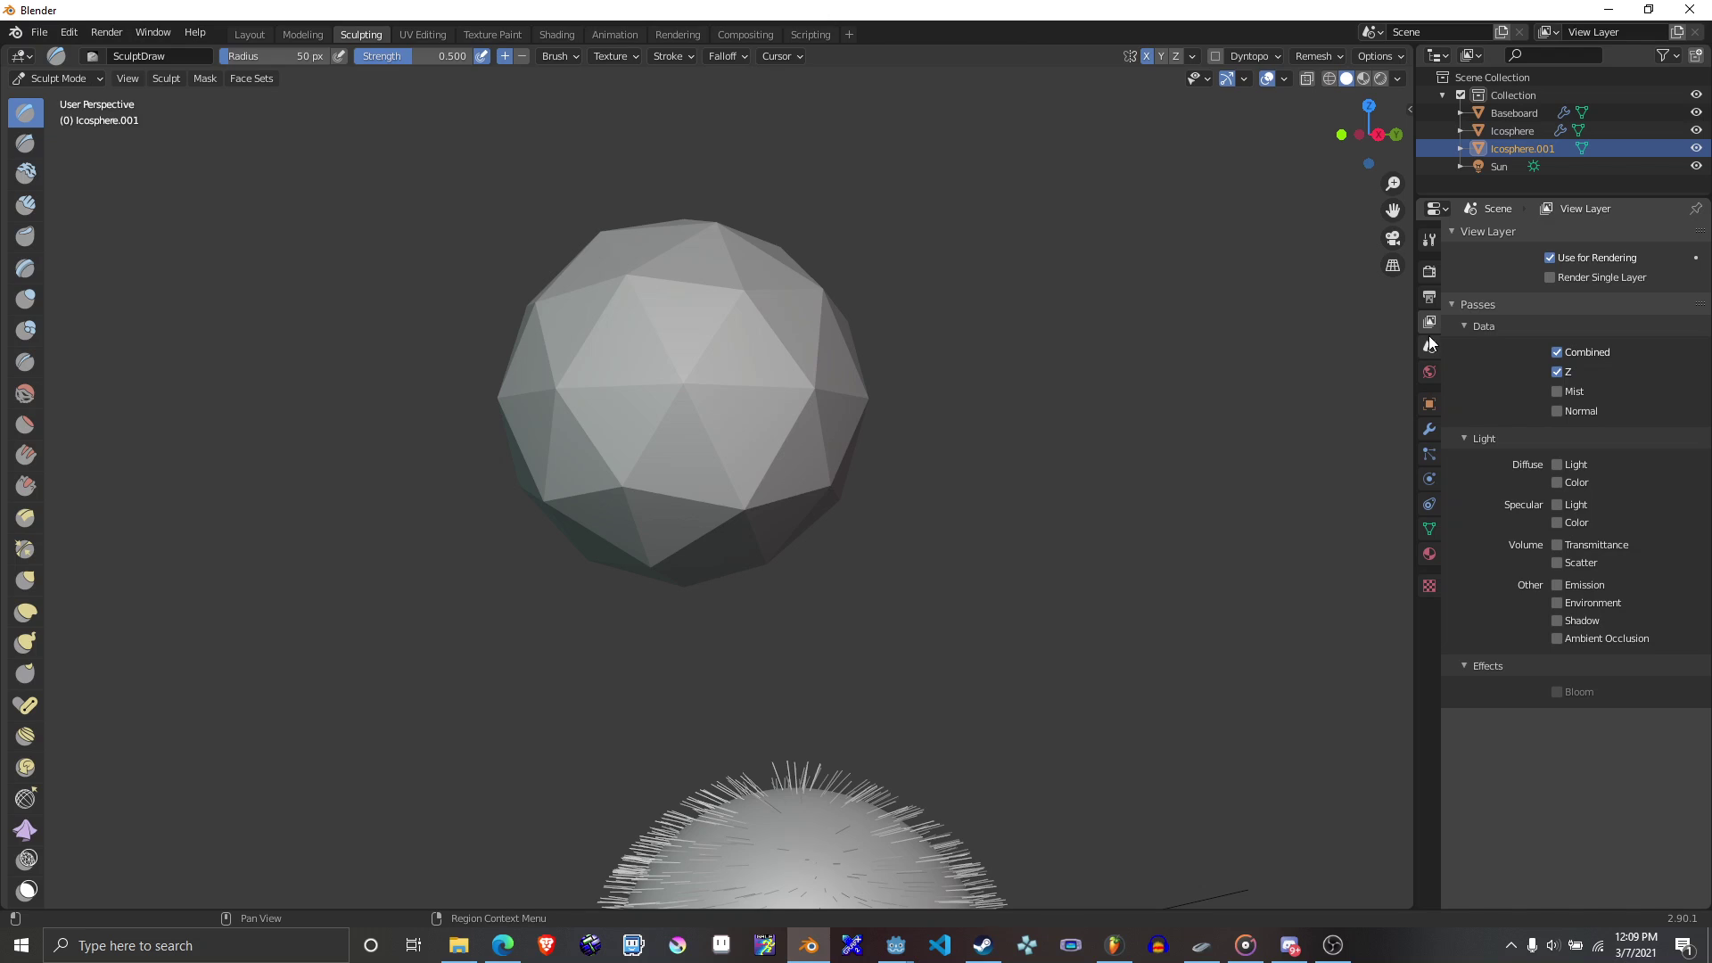
click(1430, 347)
click(1430, 371)
click(1430, 271)
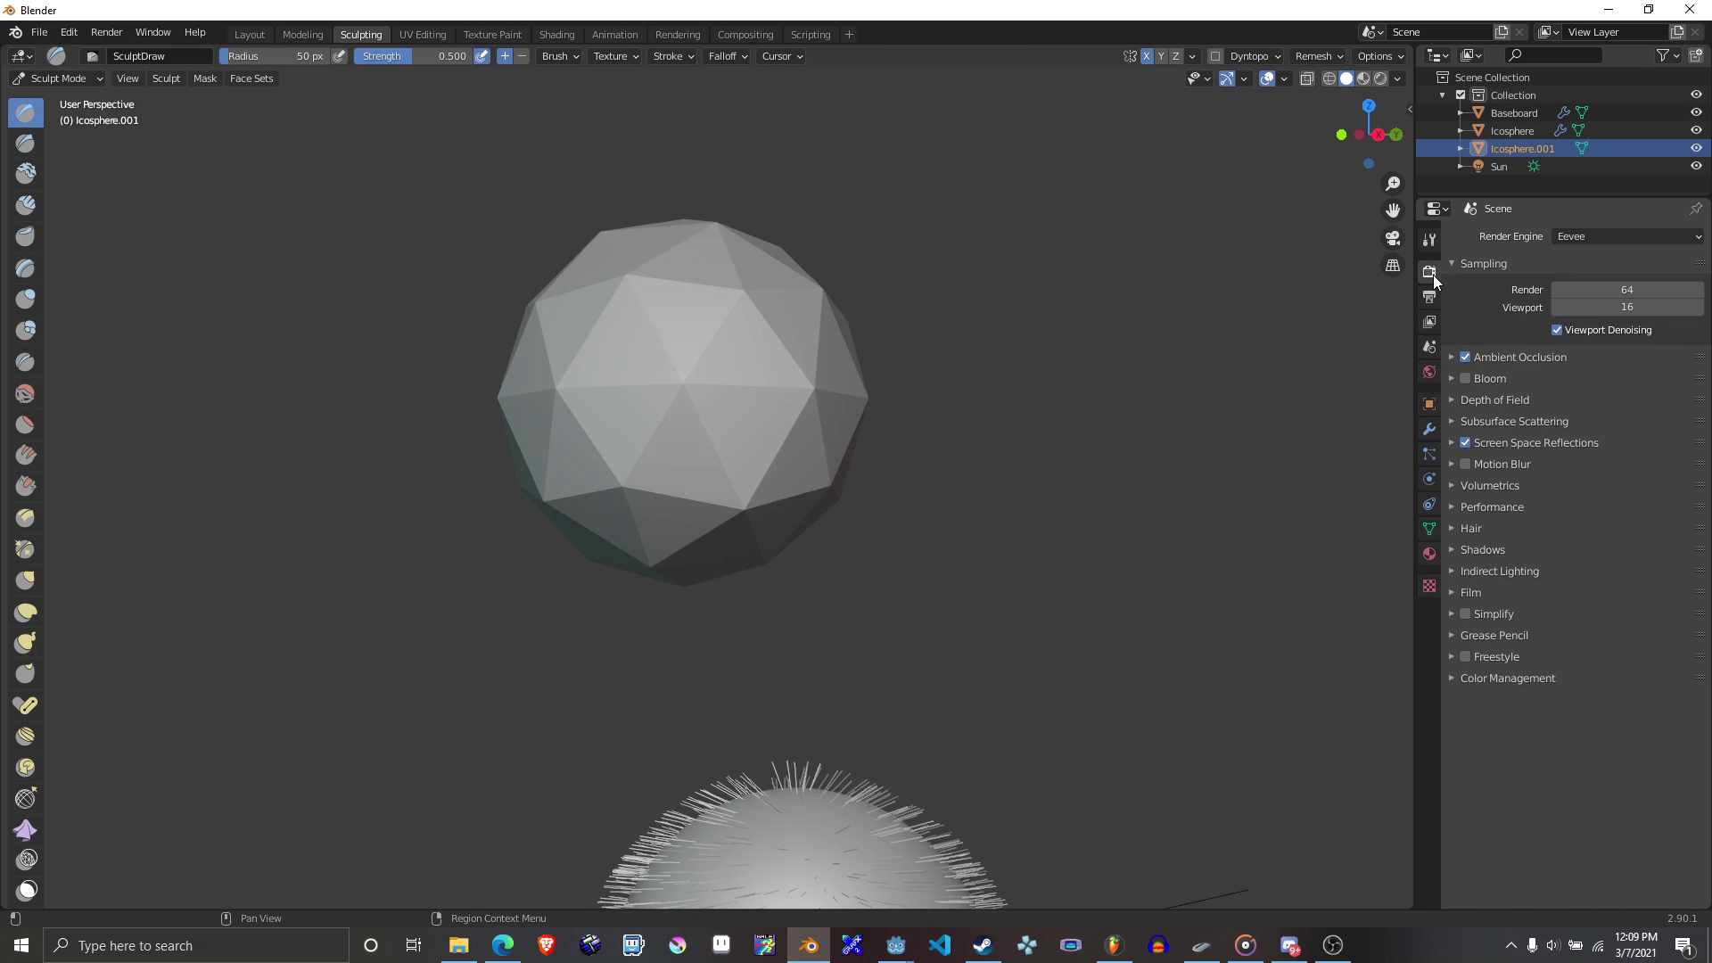
click(1430, 529)
click(1429, 503)
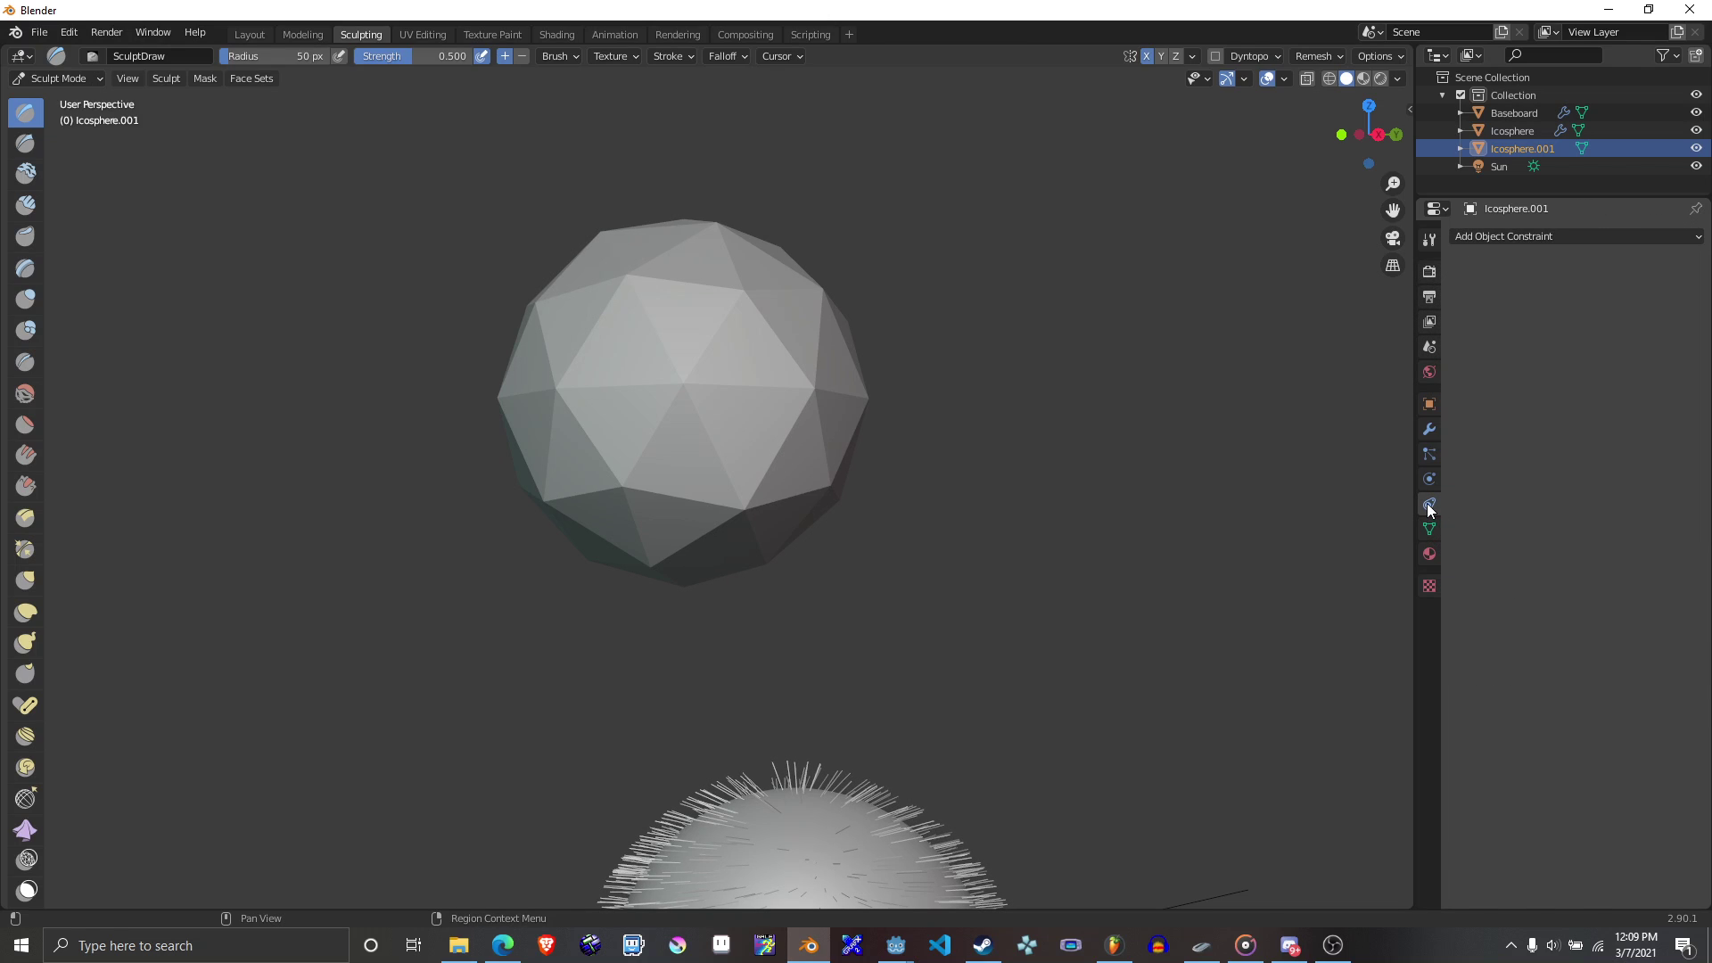
Sculpt the upper ico sphere into an angular, pointed head shape with the Draw and Layer brushes.
click(1430, 529)
click(1463, 563)
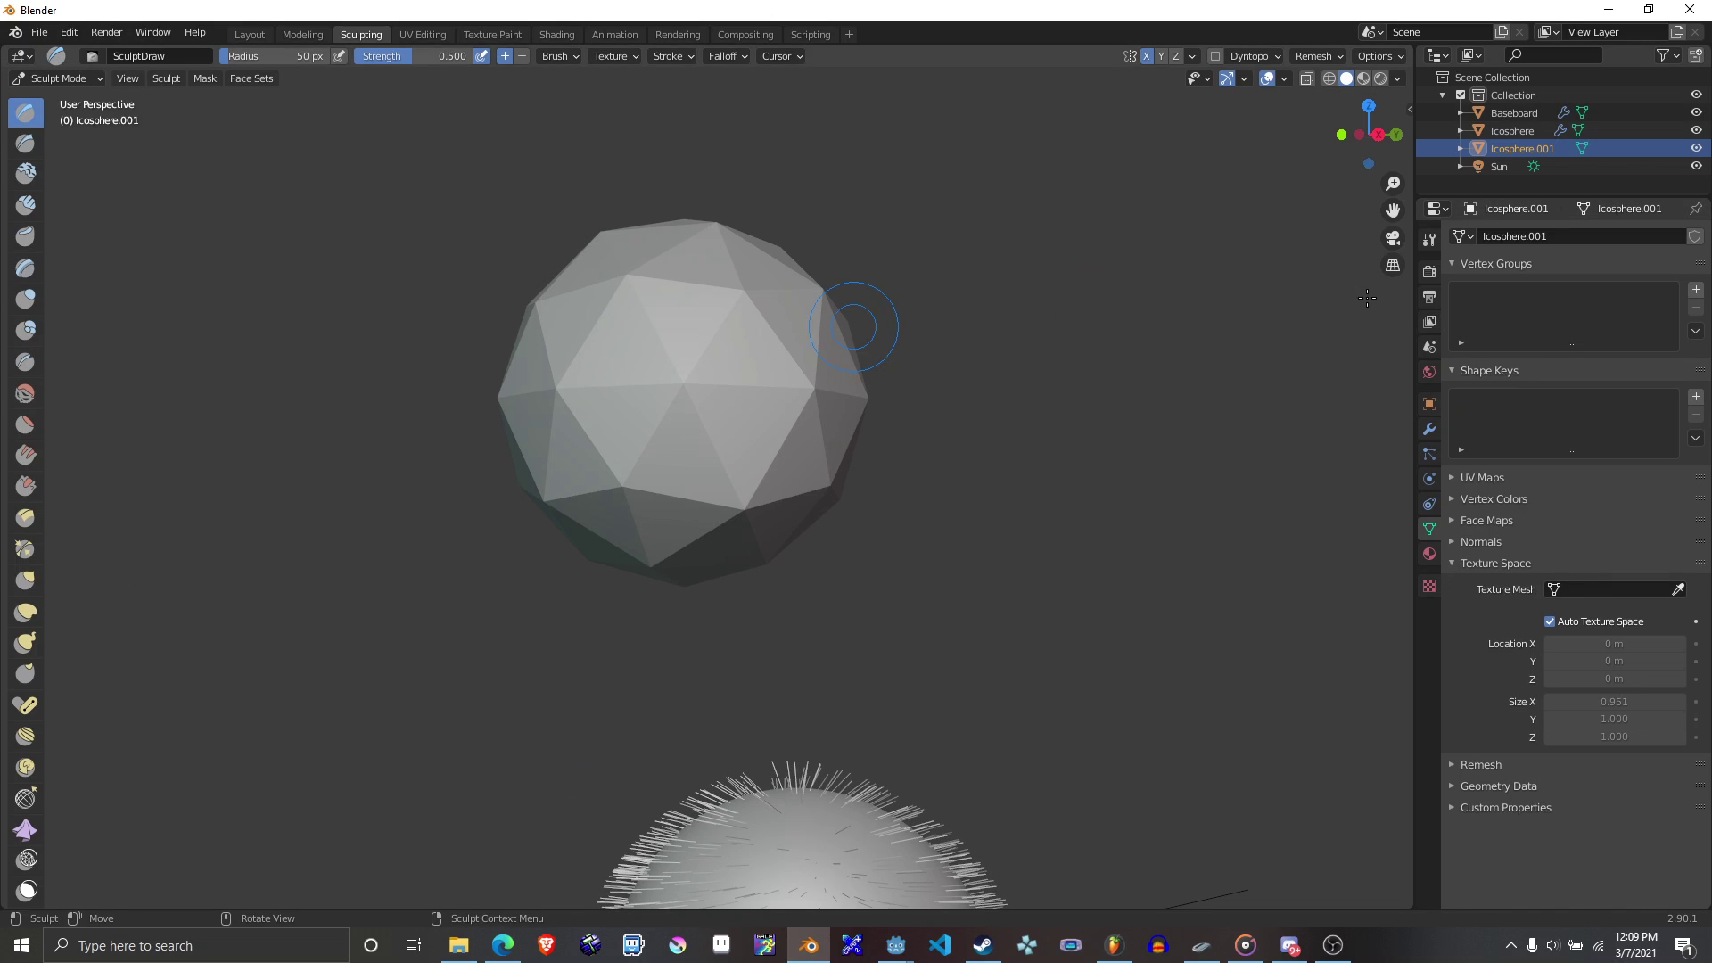
drag(861, 327, 811, 447)
middle_drag(912, 683, 844, 699)
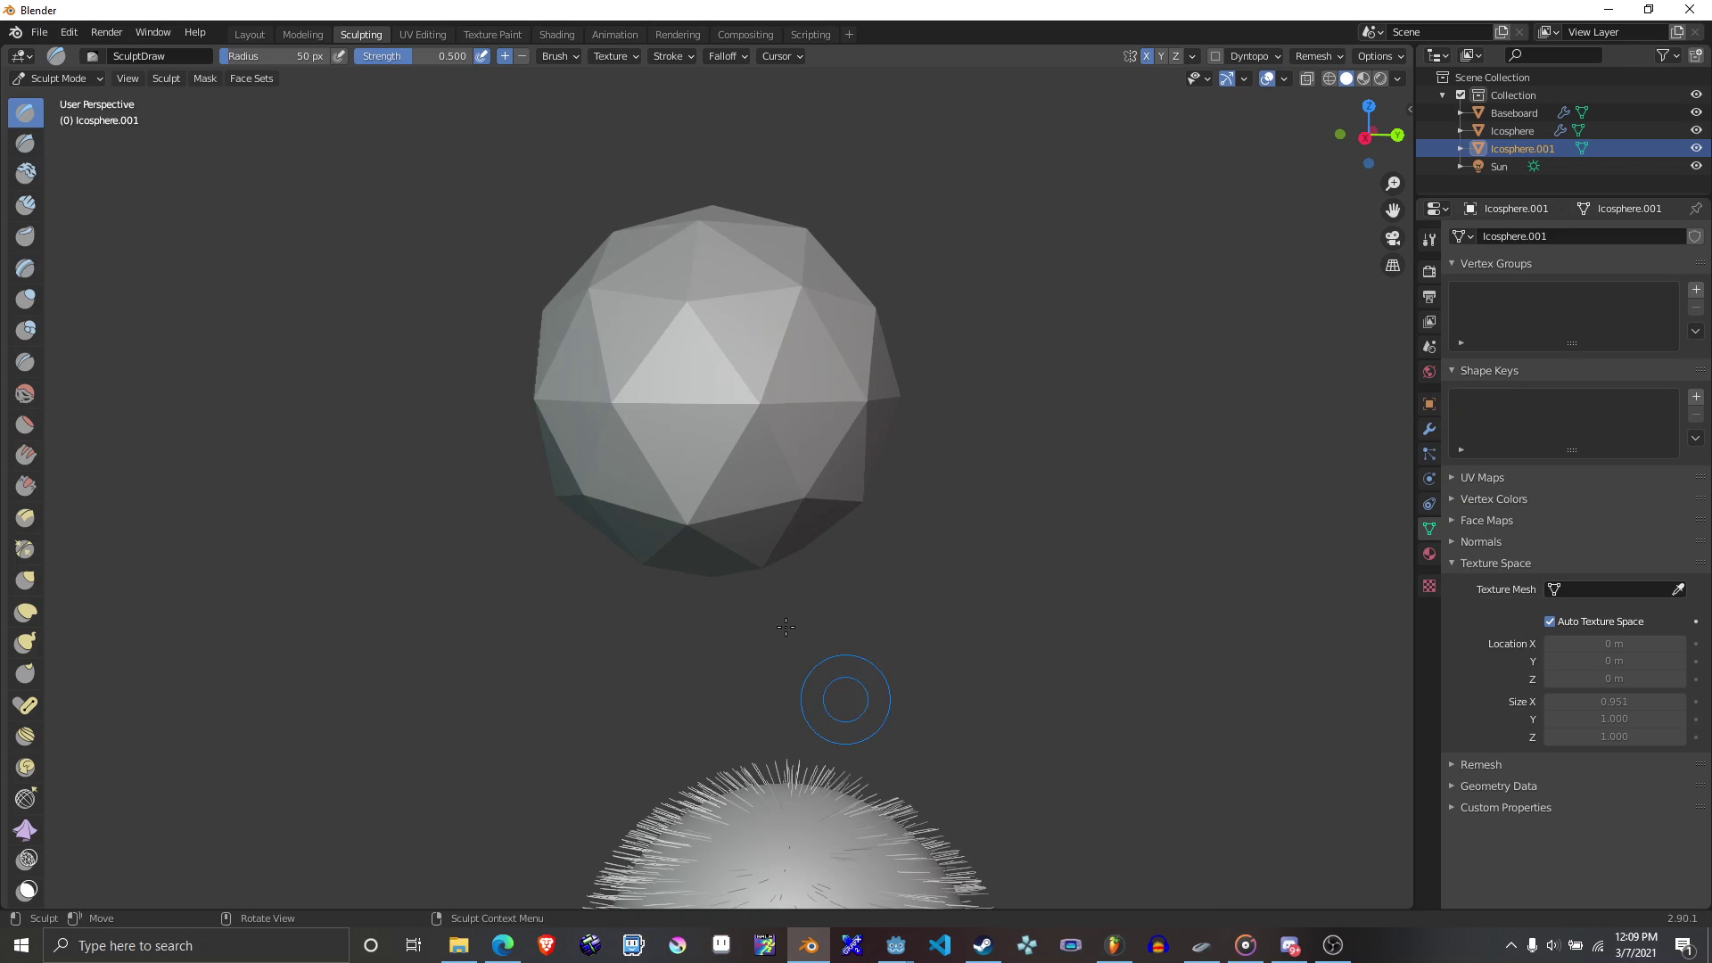
middle_drag(699, 400, 828, 386)
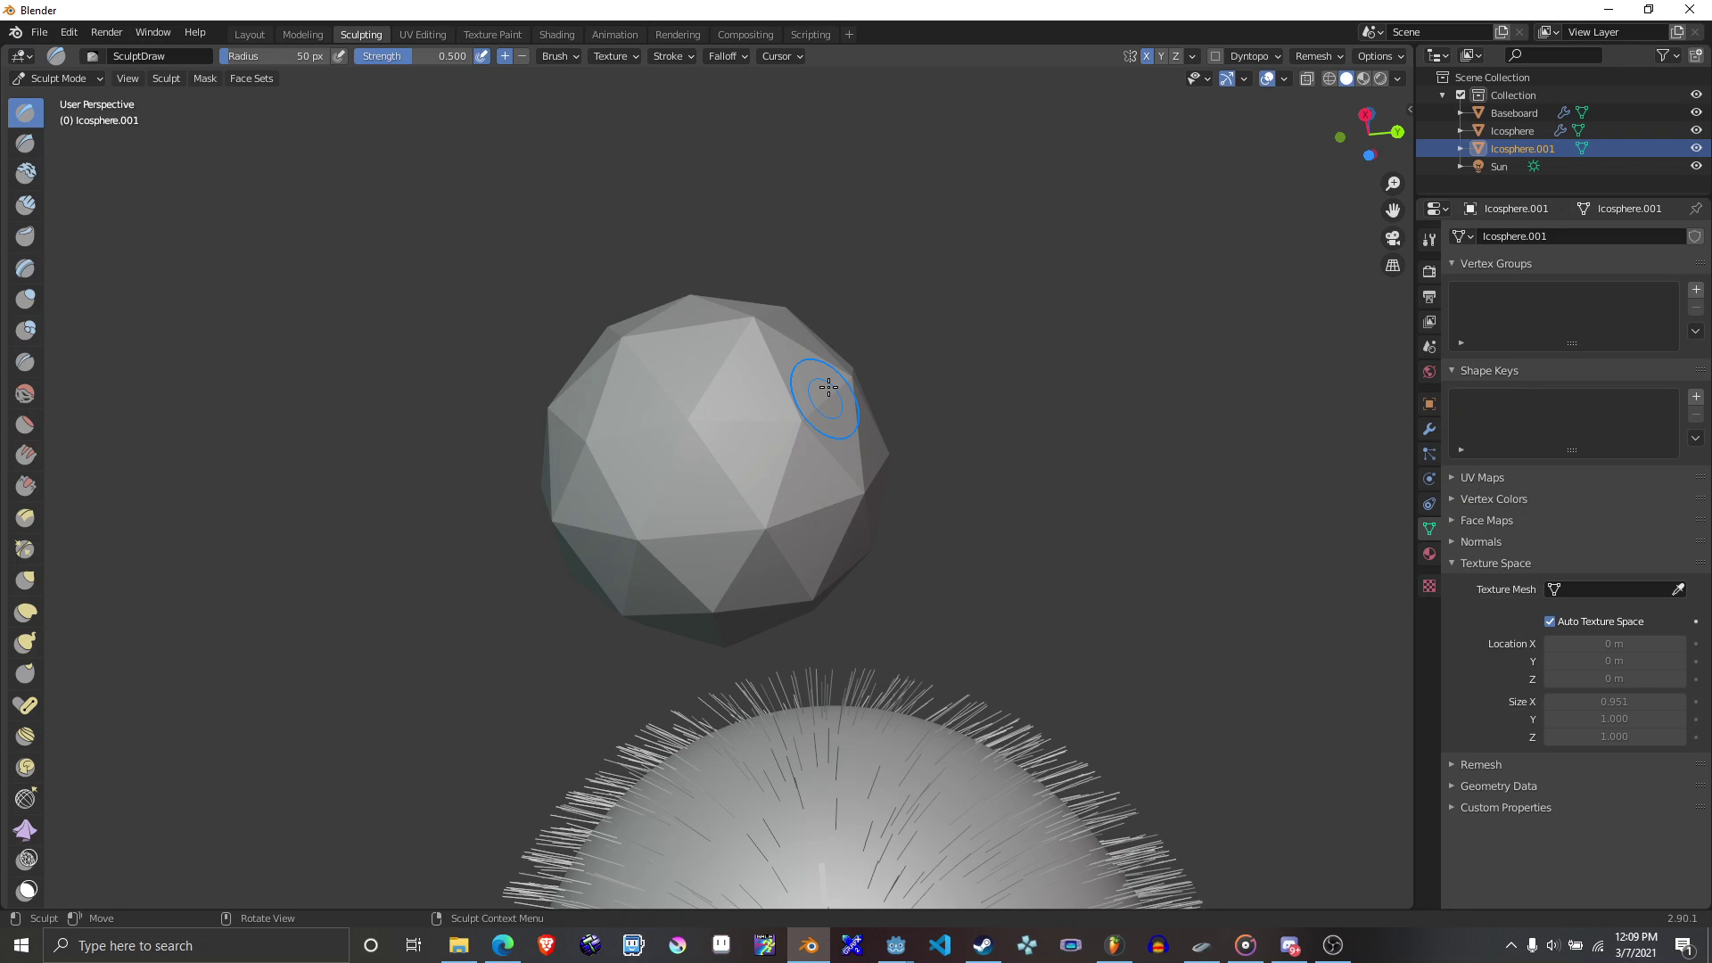
middle_drag(829, 387, 964, 550)
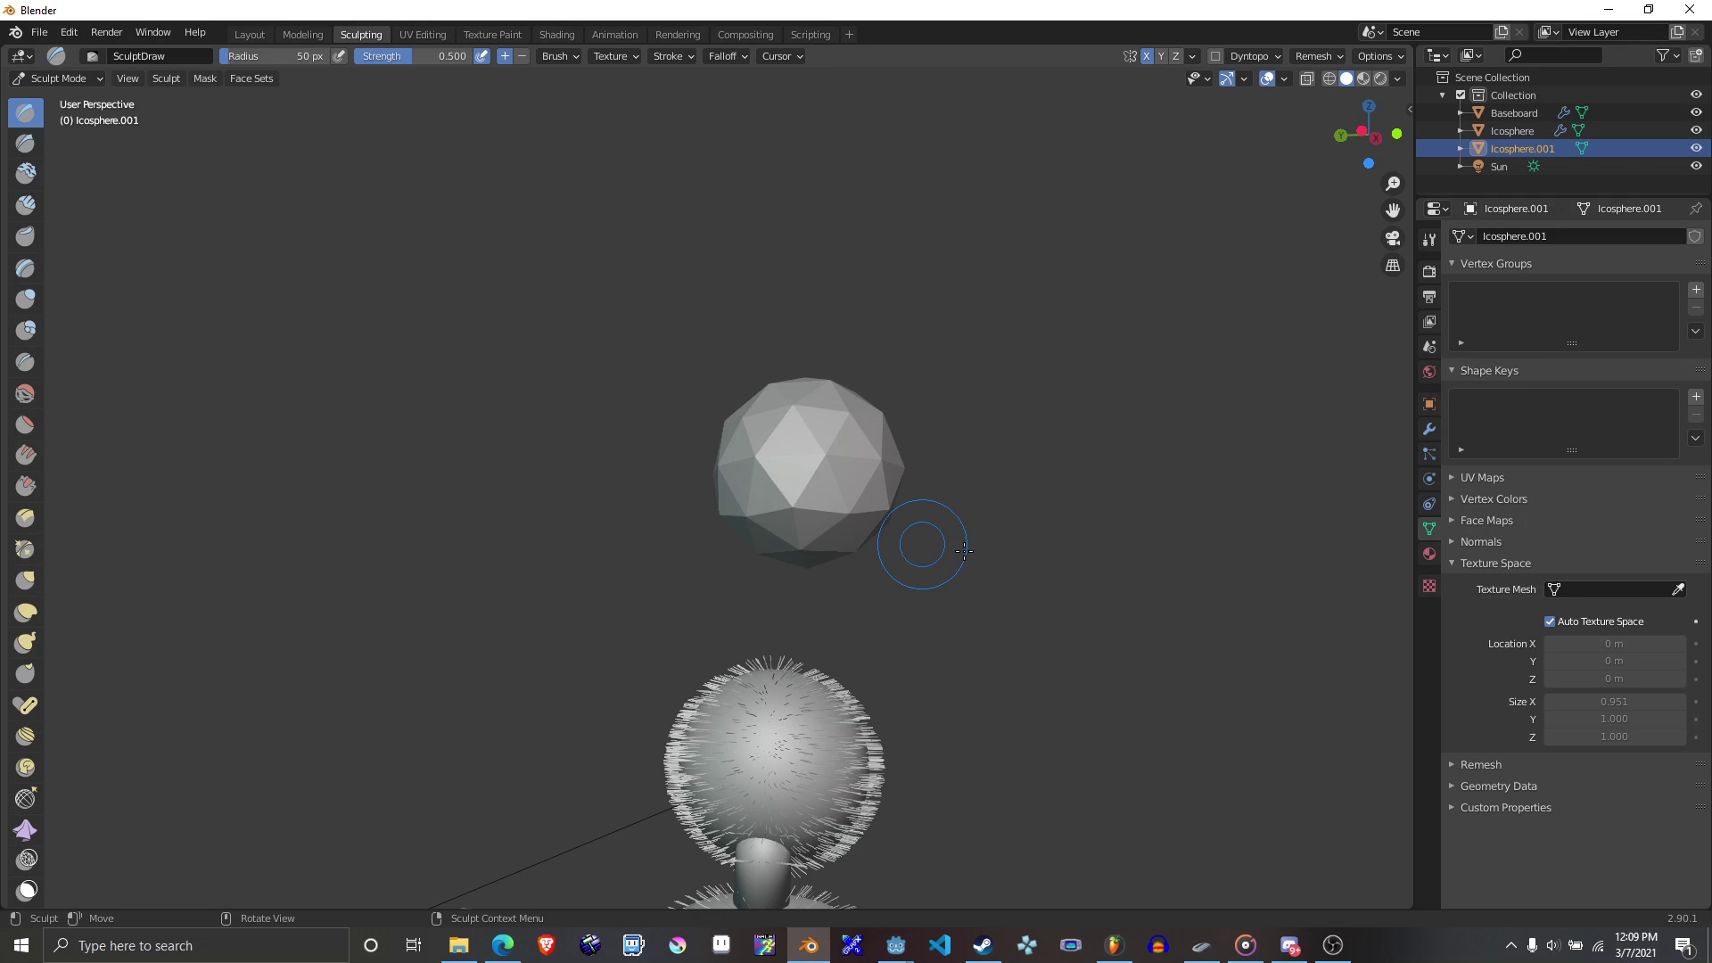
middle_drag(964, 550, 659, 469)
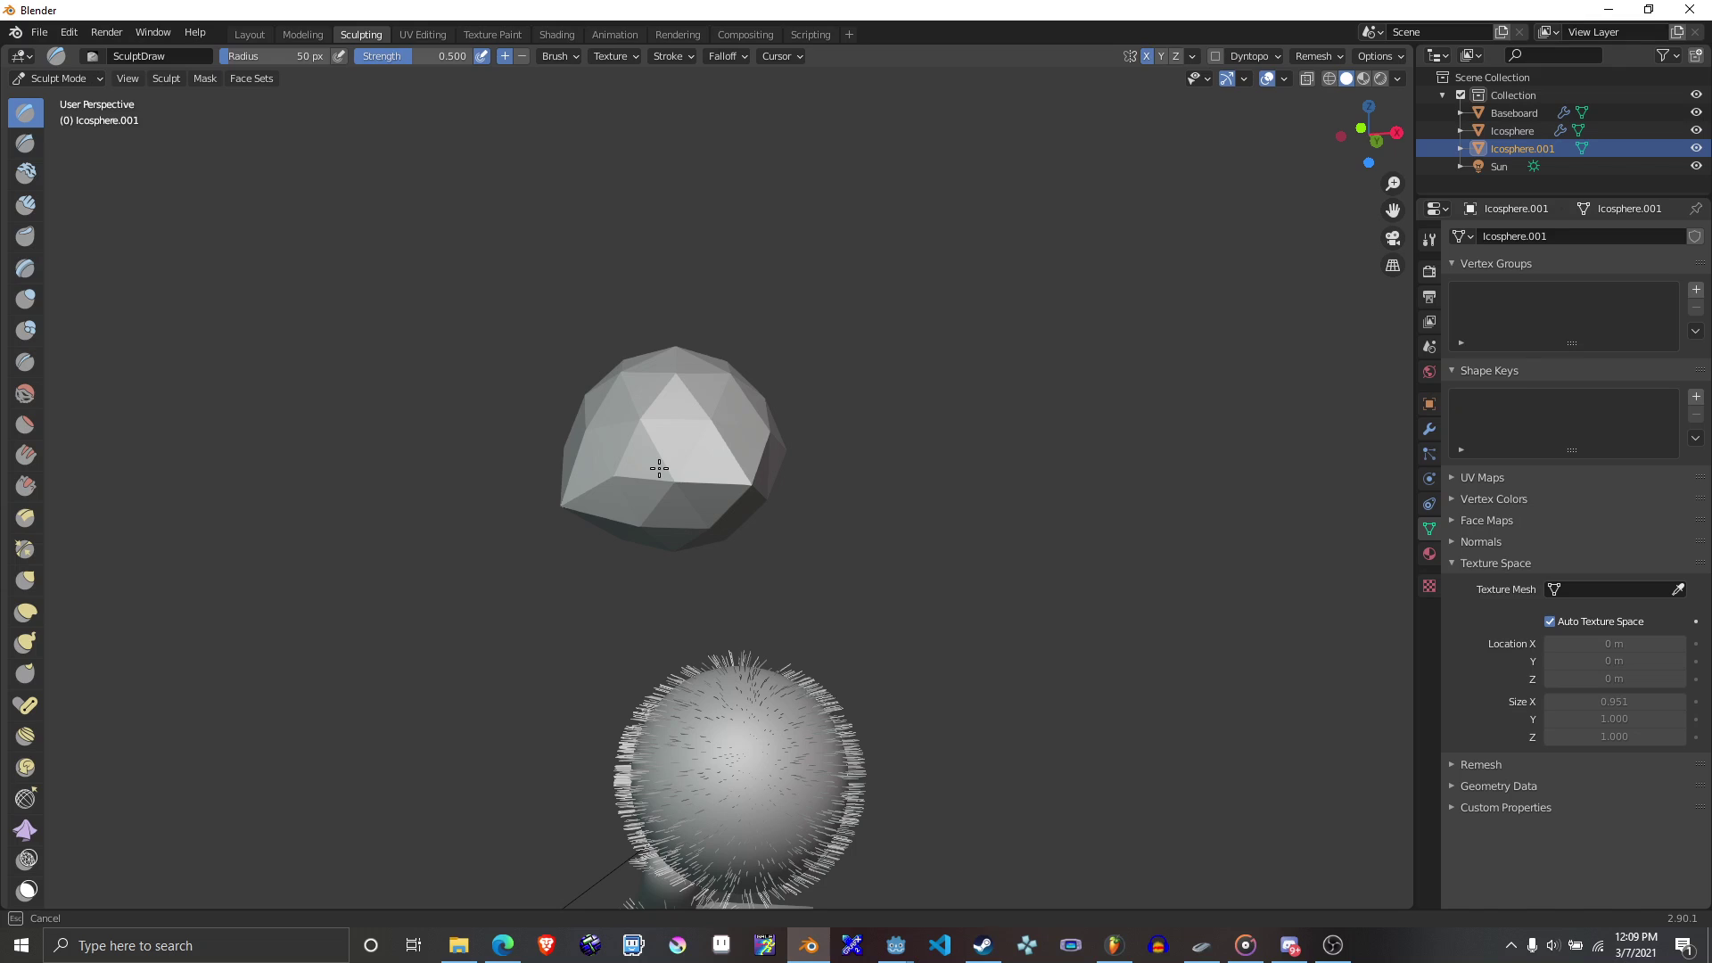
middle_drag(659, 468, 740, 406)
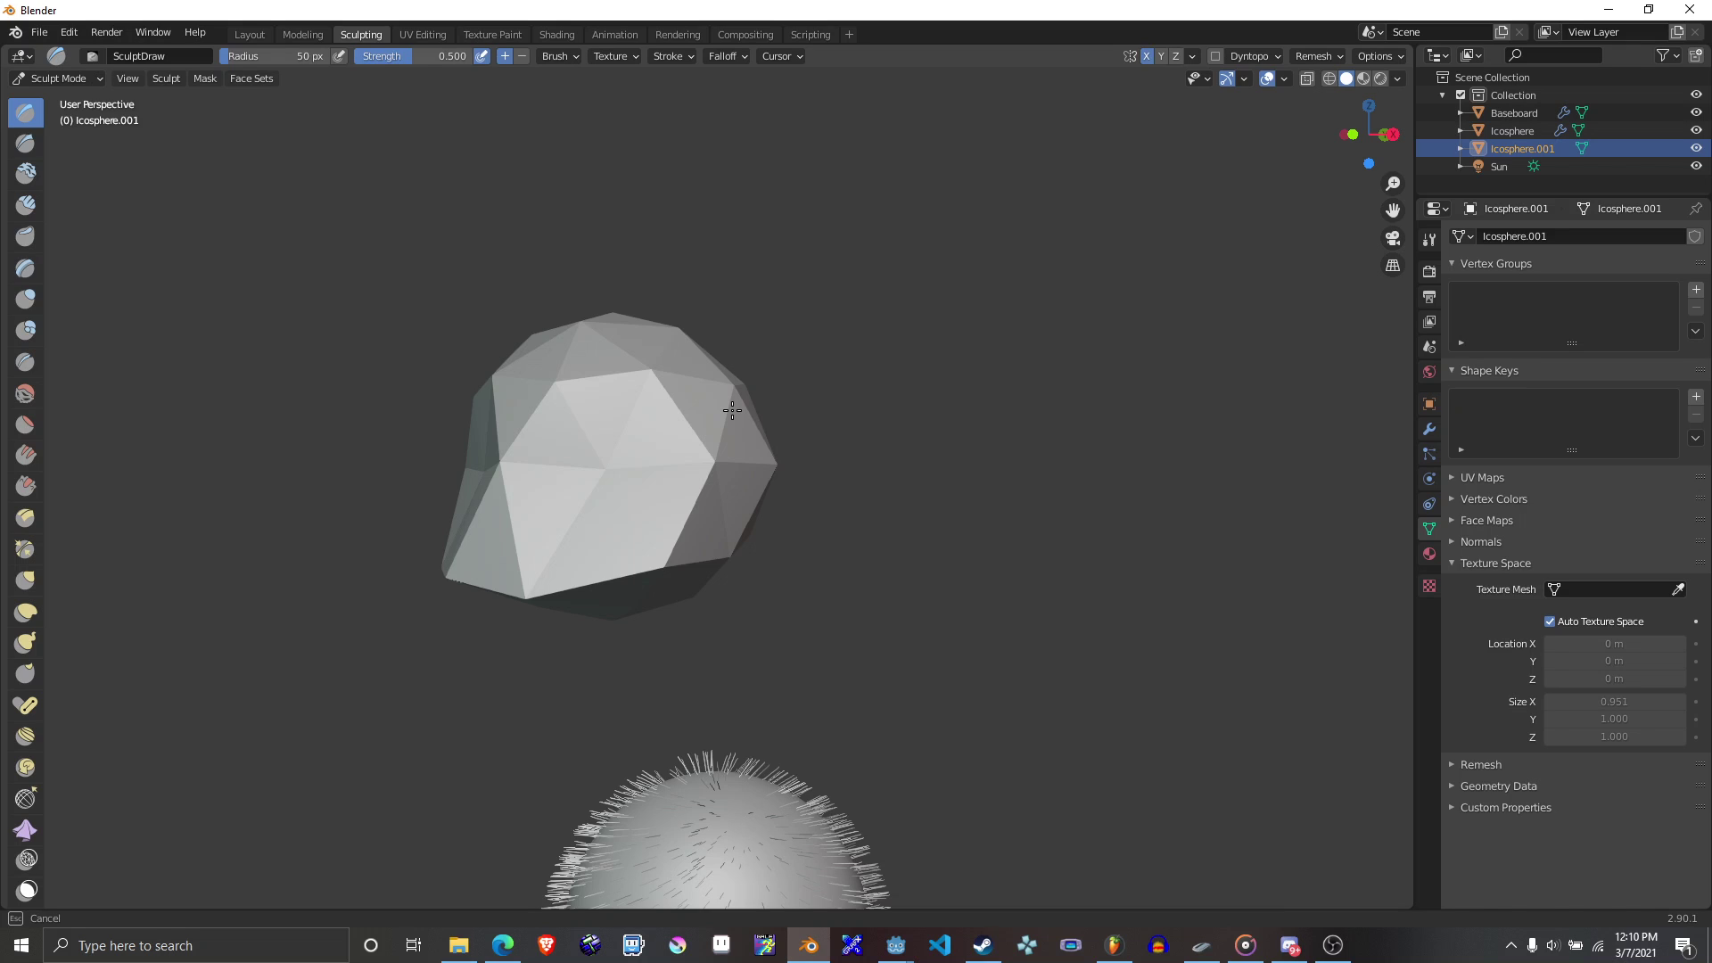
key(l)
mouse_move(732, 410)
middle_down()
mouse_move(712, 432)
mouse_move(719, 525)
middle_up()
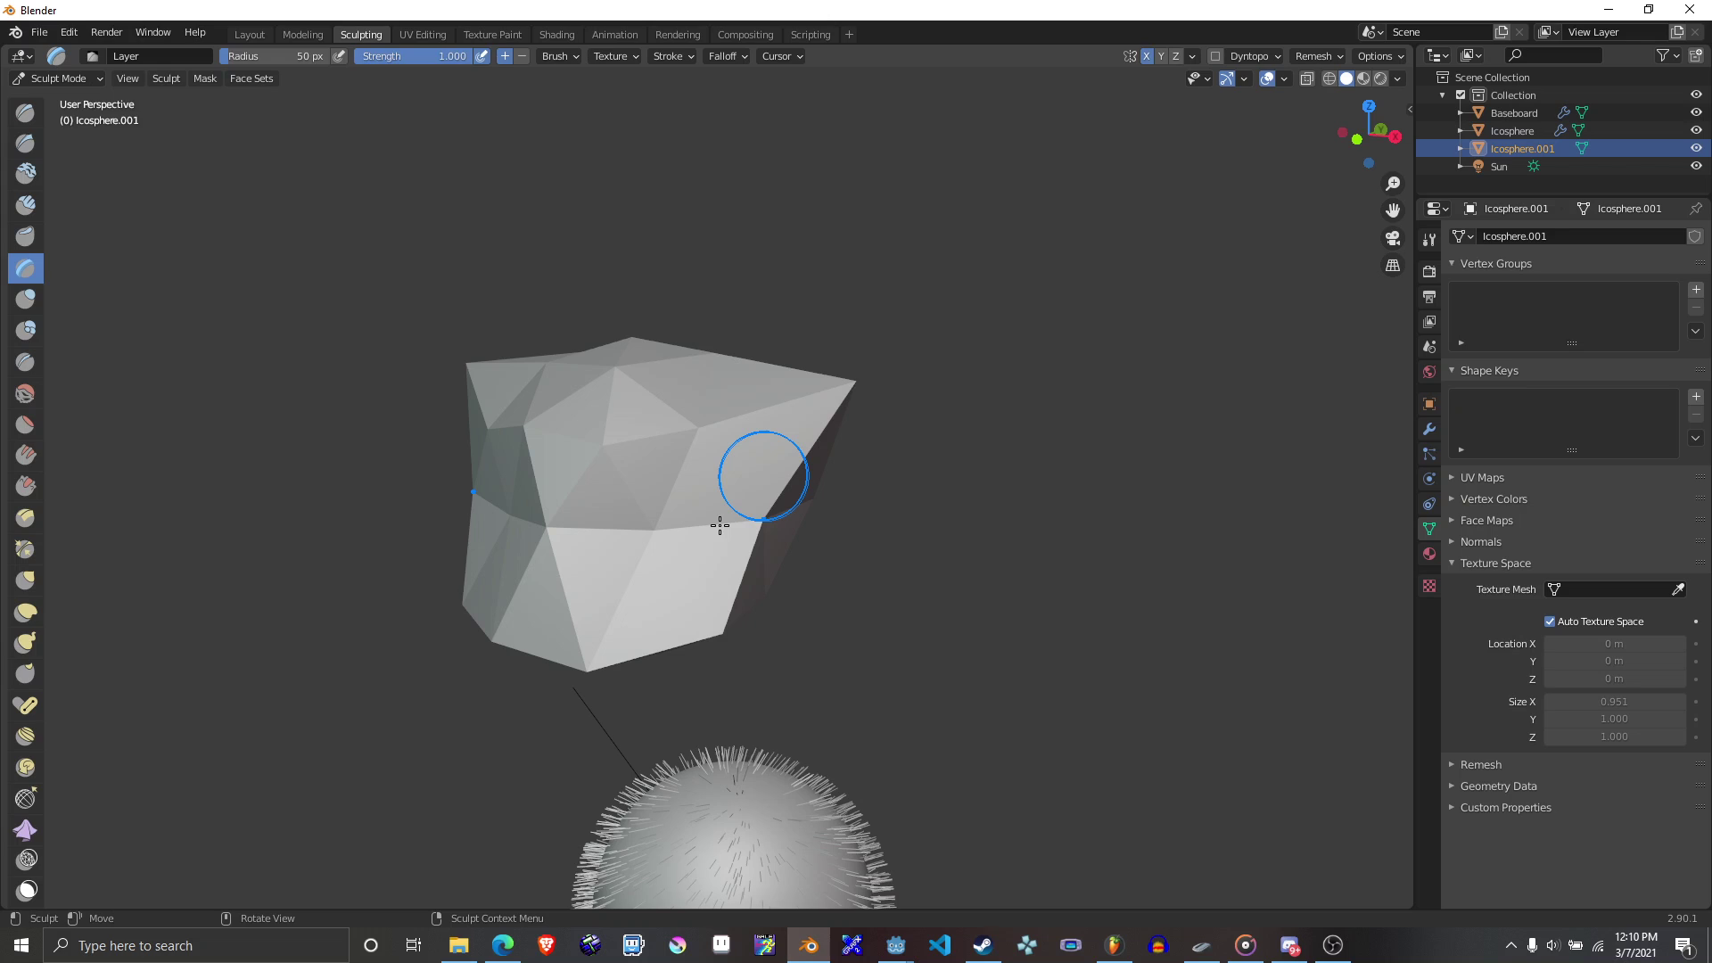
In the Layout workspace, add a sphere as an eye on the sculpted head and duplicate it -0.9 m along X.
click(250, 34)
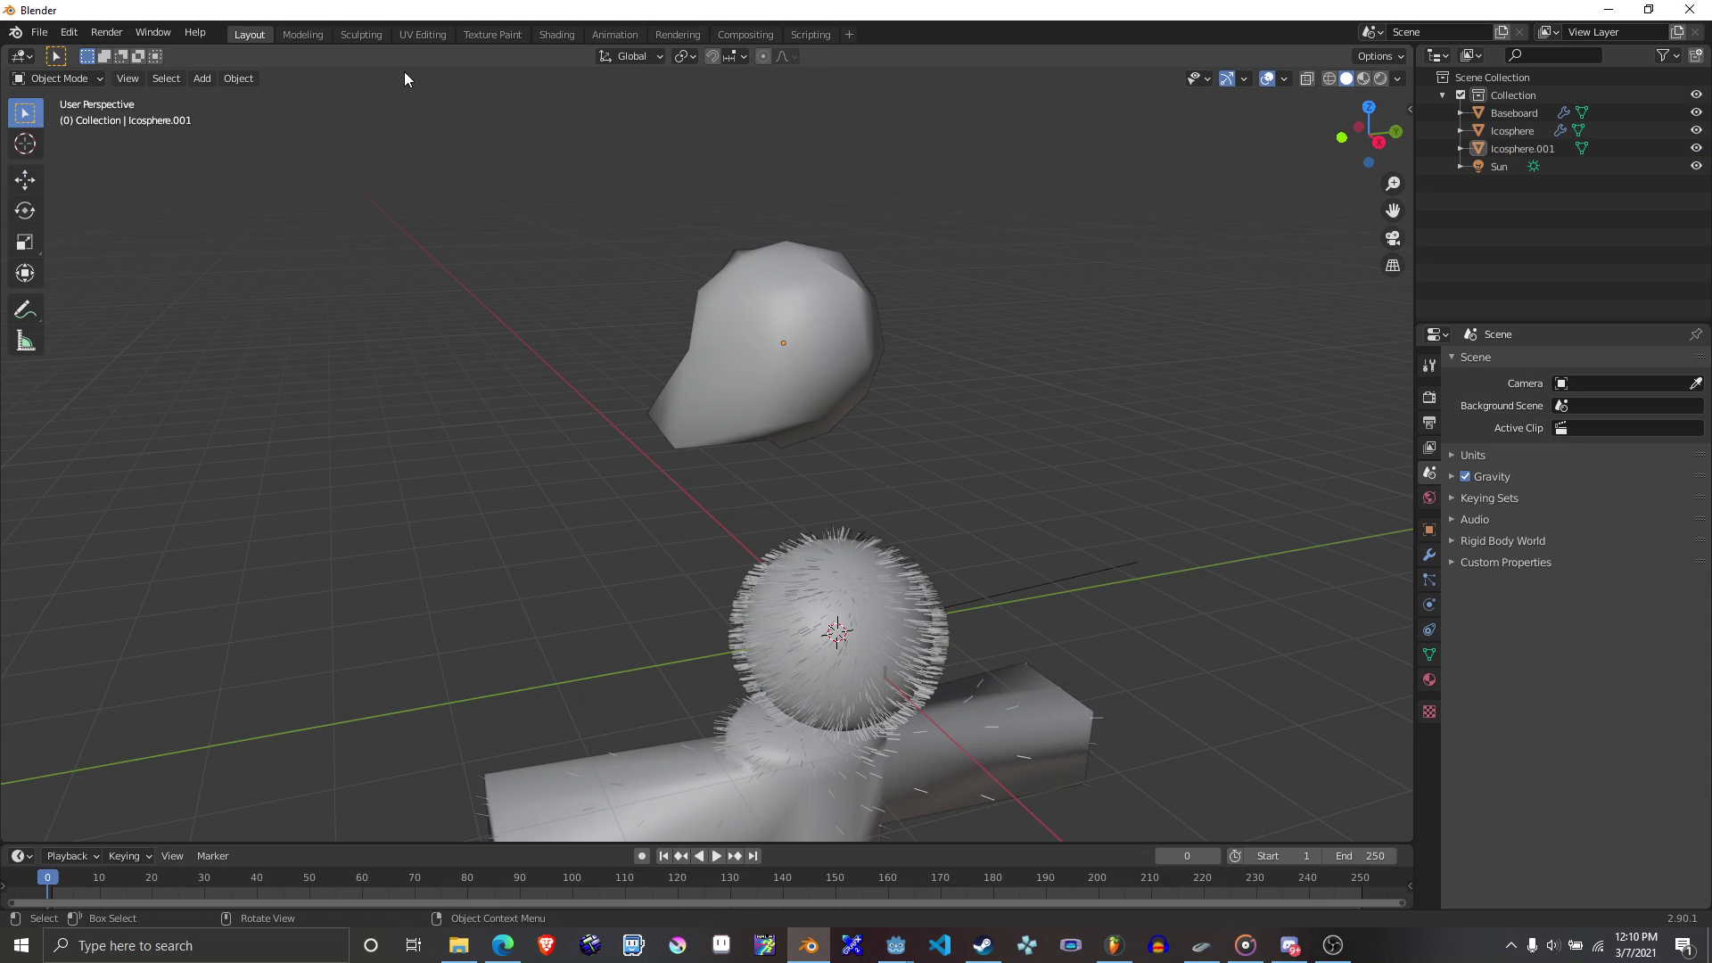
key(shift+a)
mouse_move(515, 246)
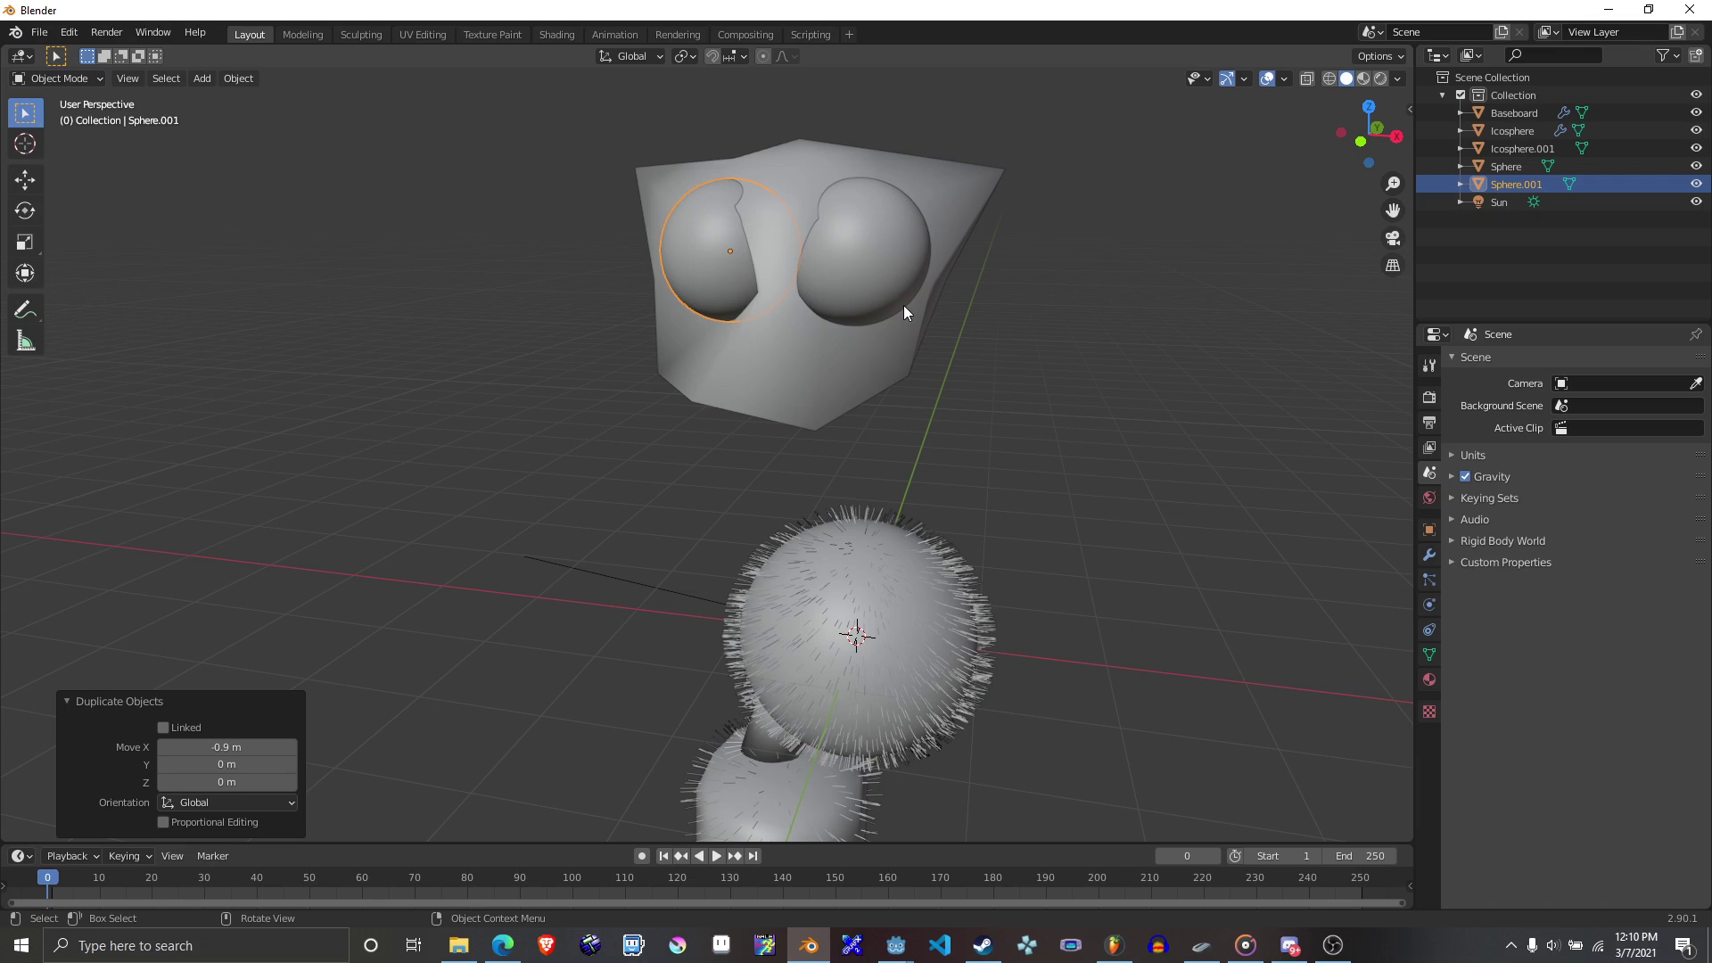
middle_drag(903, 305, 981, 303)
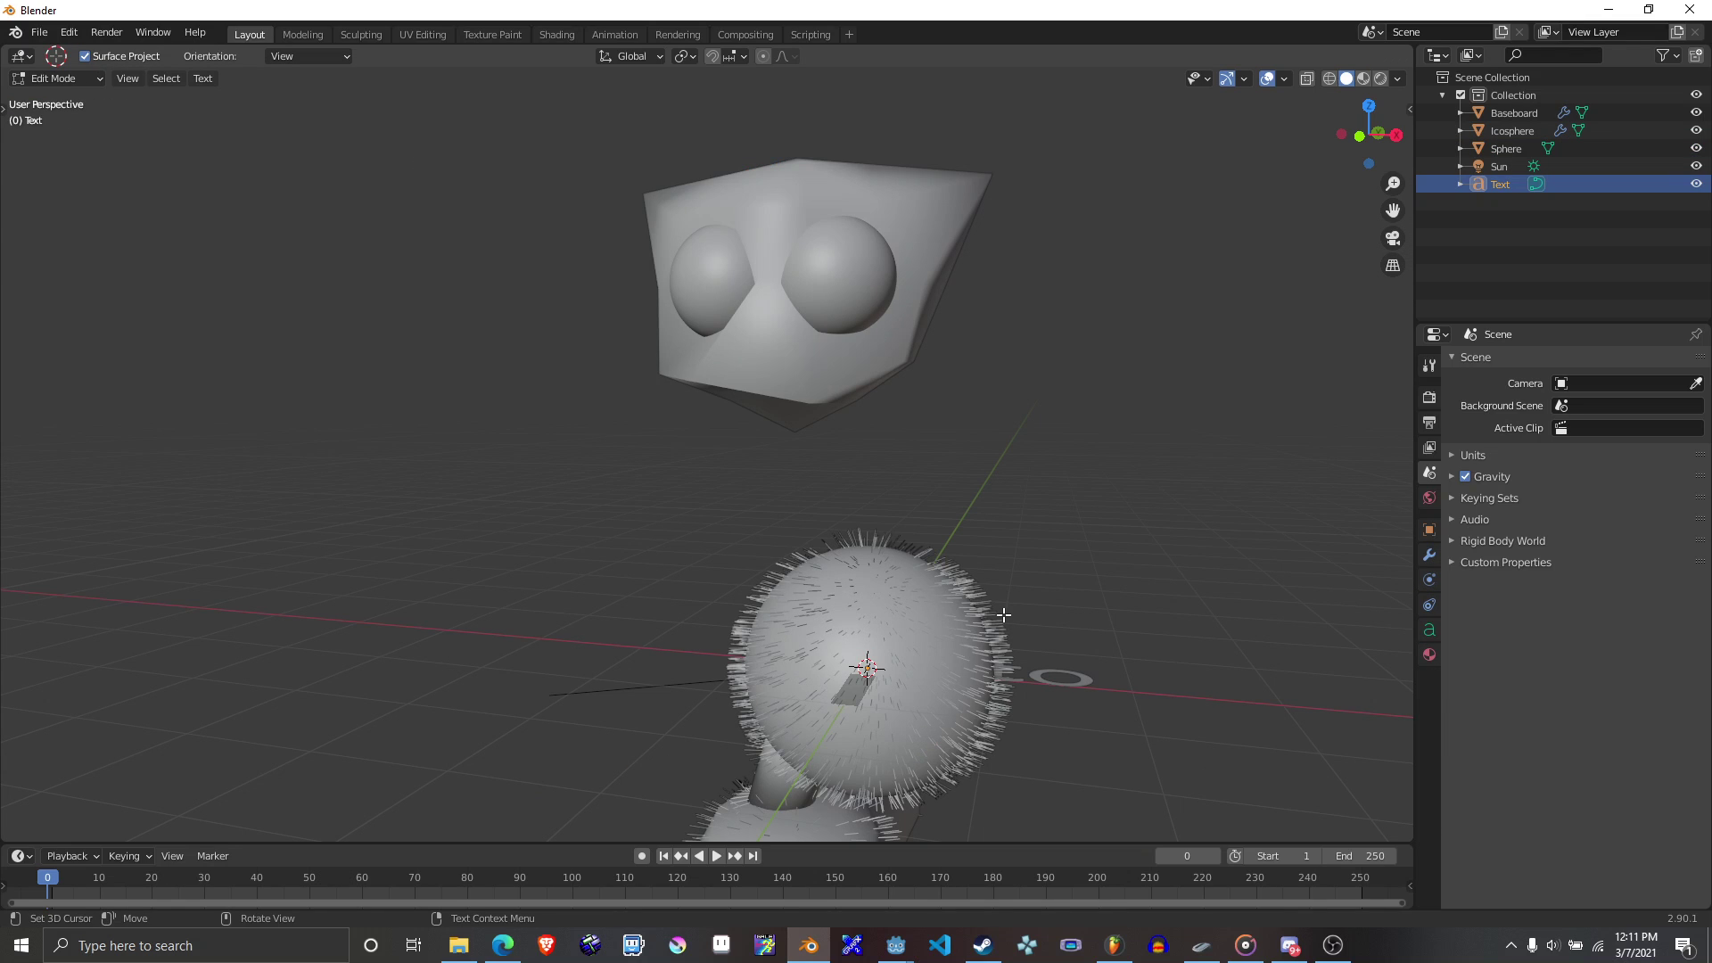
Convert the text object to a mesh and move it up about 3.82 m, behind the sculpted head.
click(963, 569)
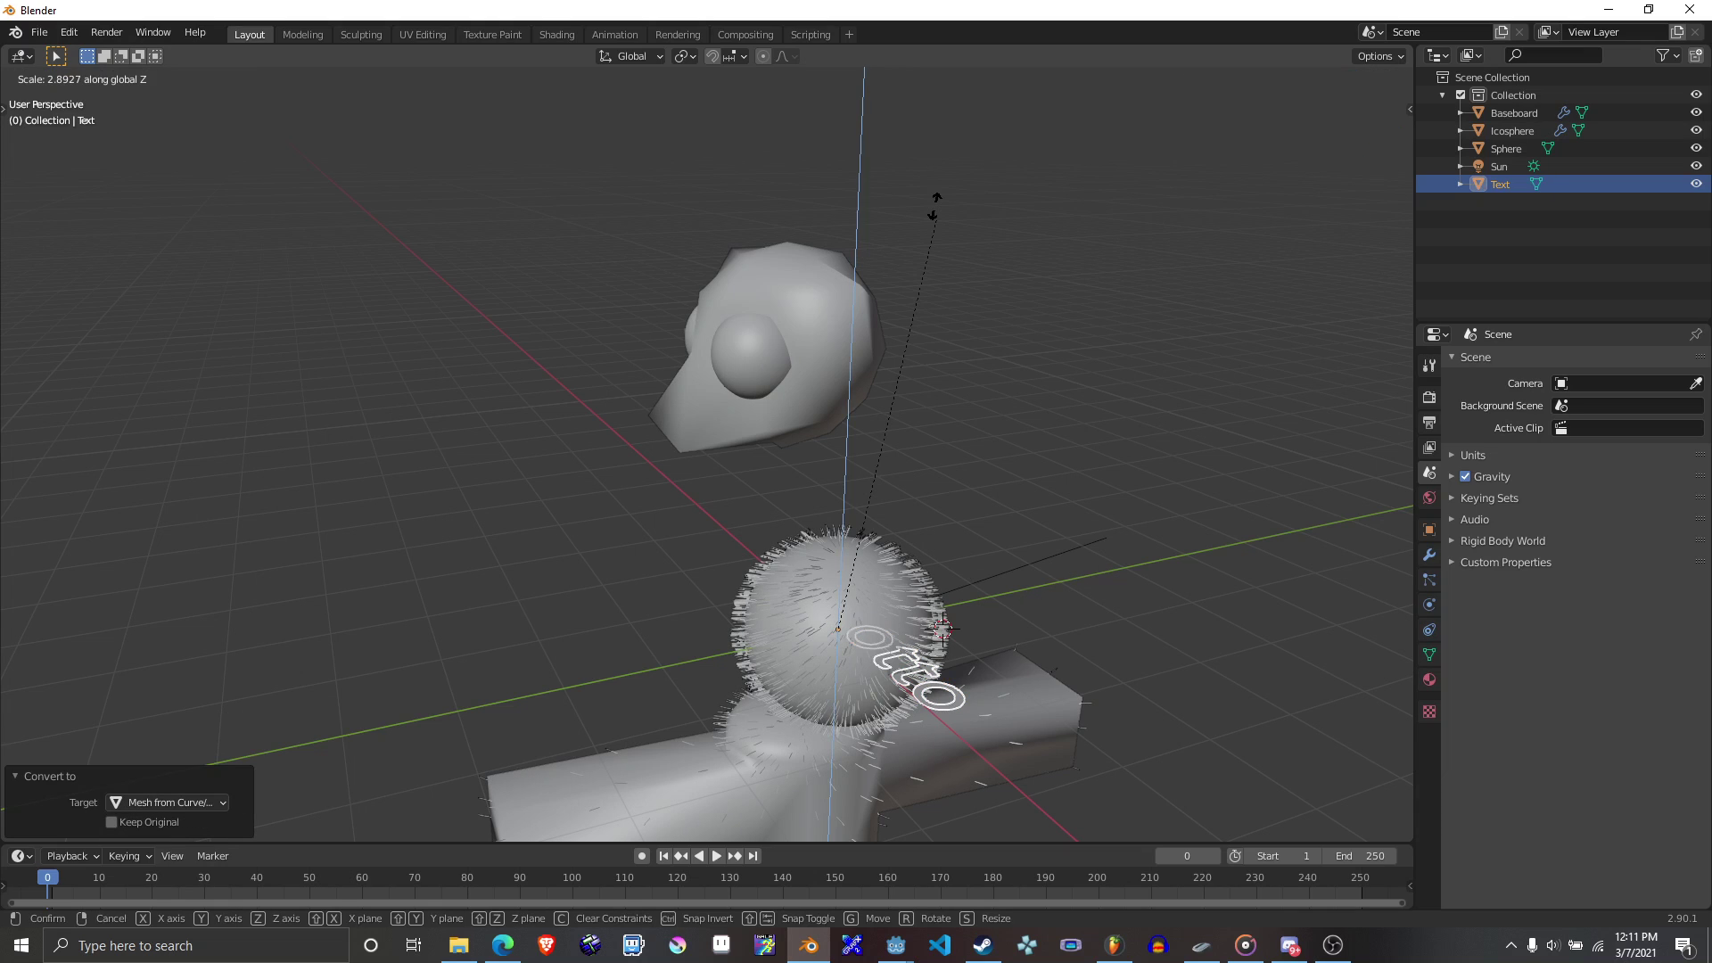
click(935, 206)
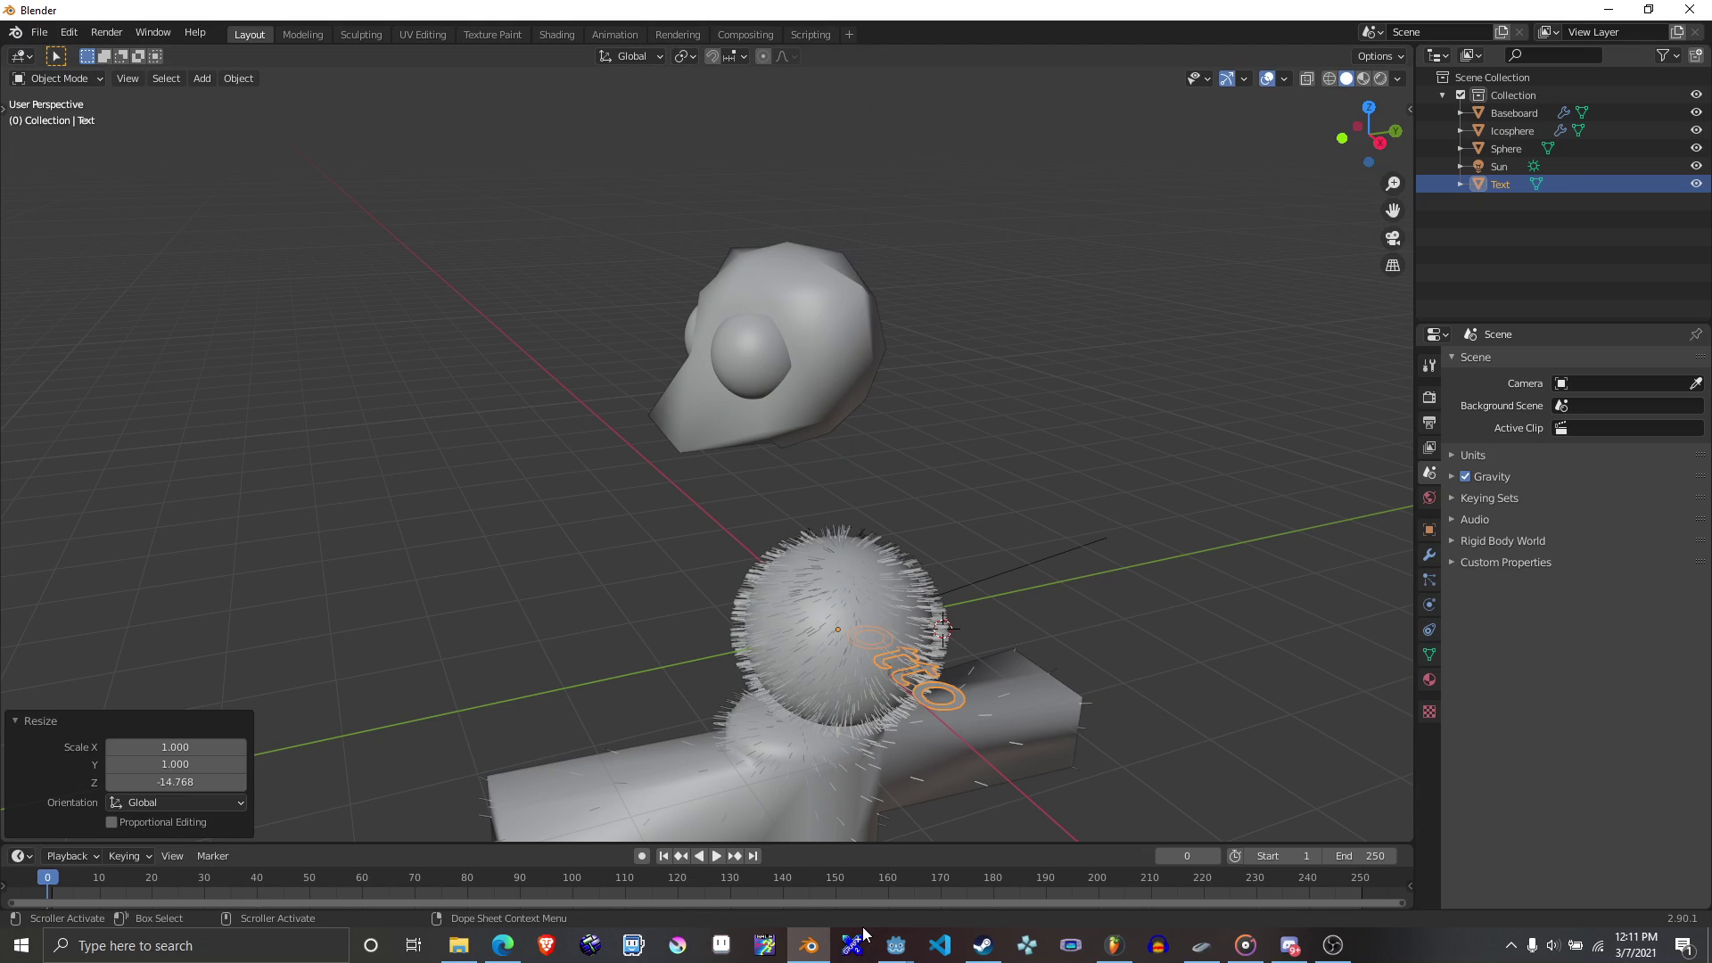
key(g)
click(1251, 248)
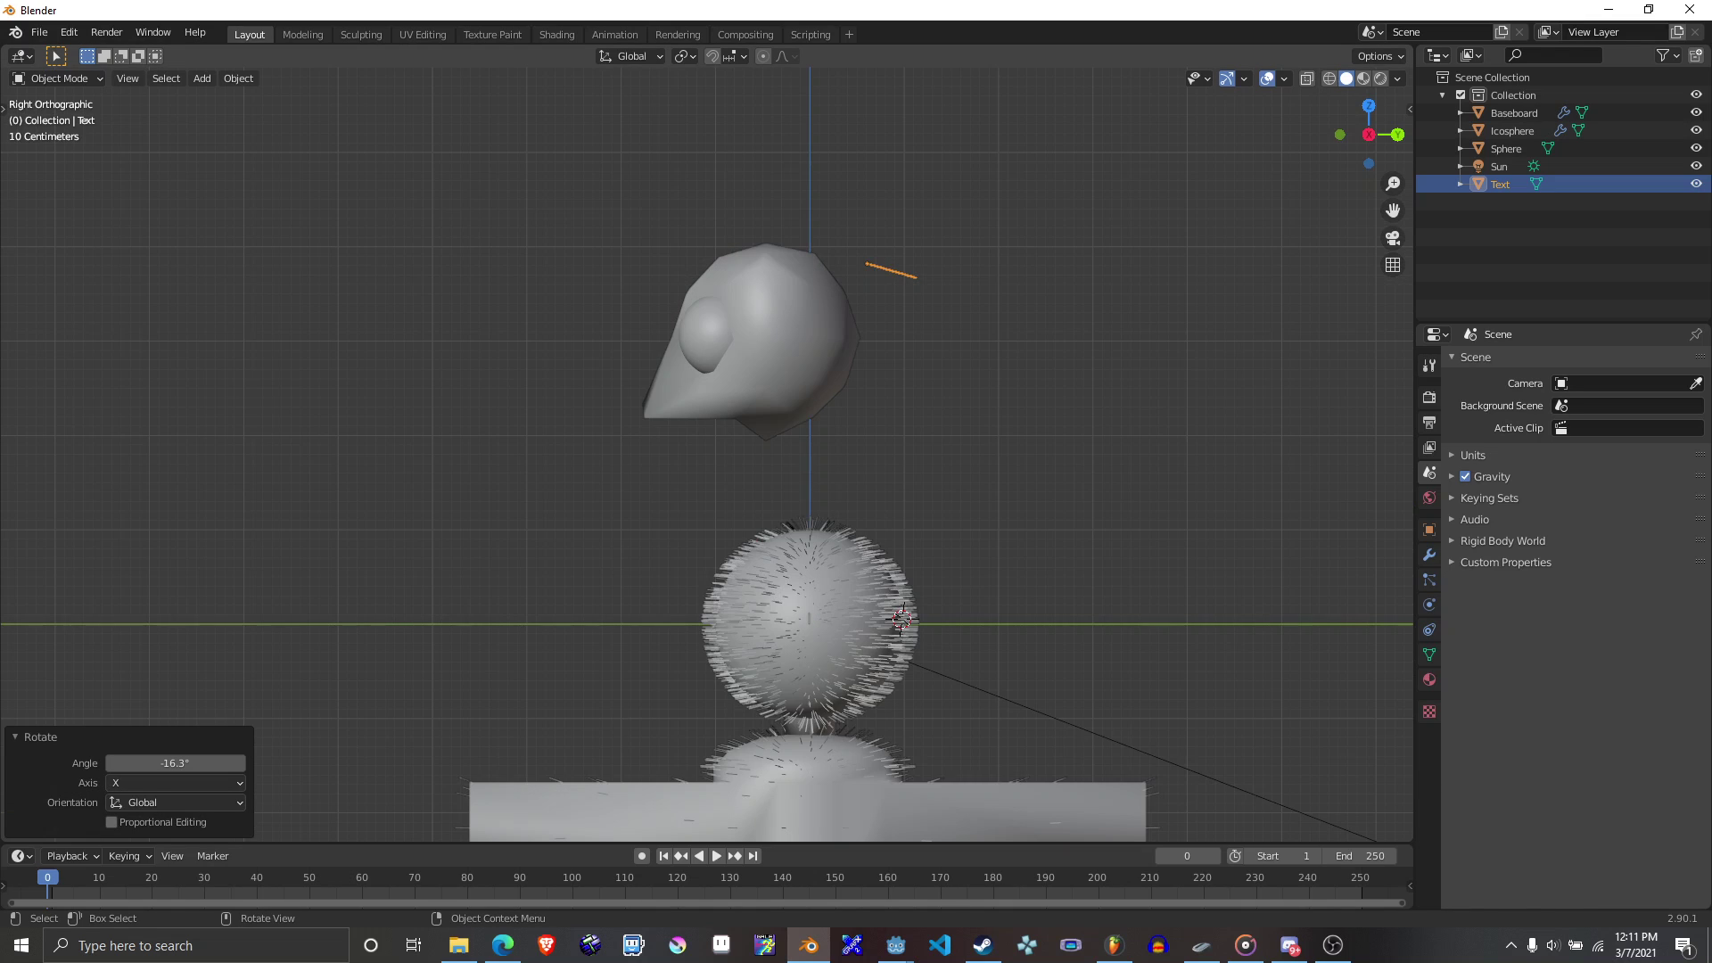
Rotate the text mesh upright, lower it about 3.14 m beside the hairy head, and preview the scene with rendered shading.
key(r)
key(z)
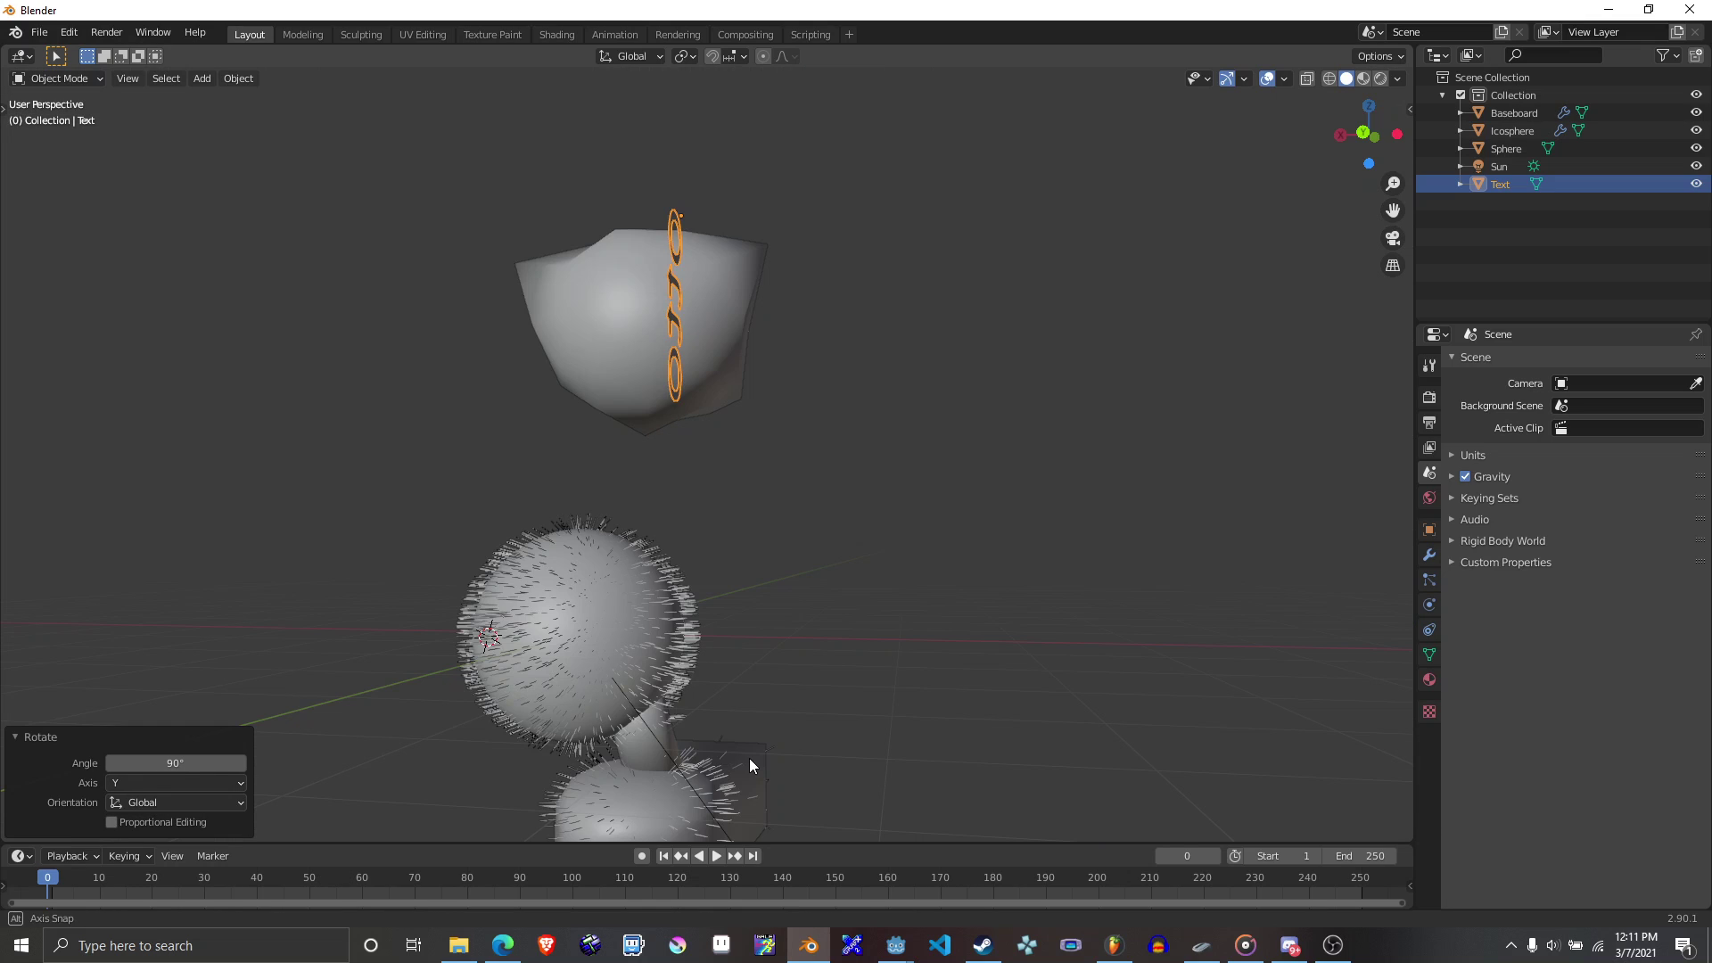
middle_drag(749, 758, 763, 755)
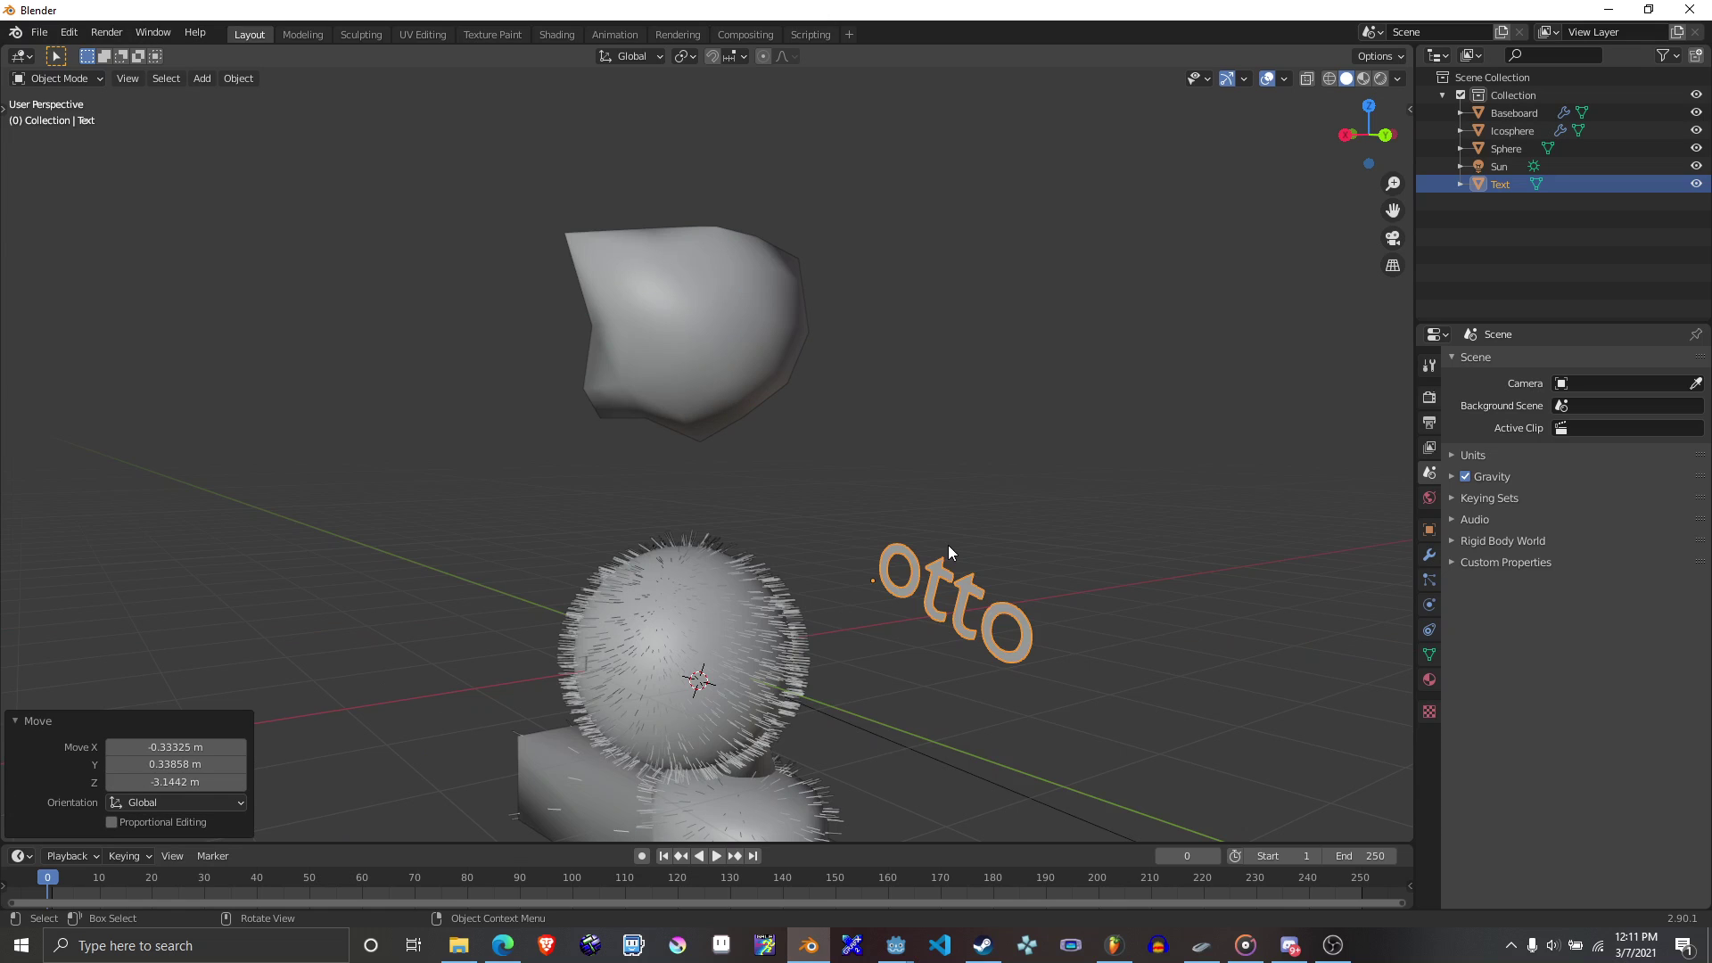
key(z)
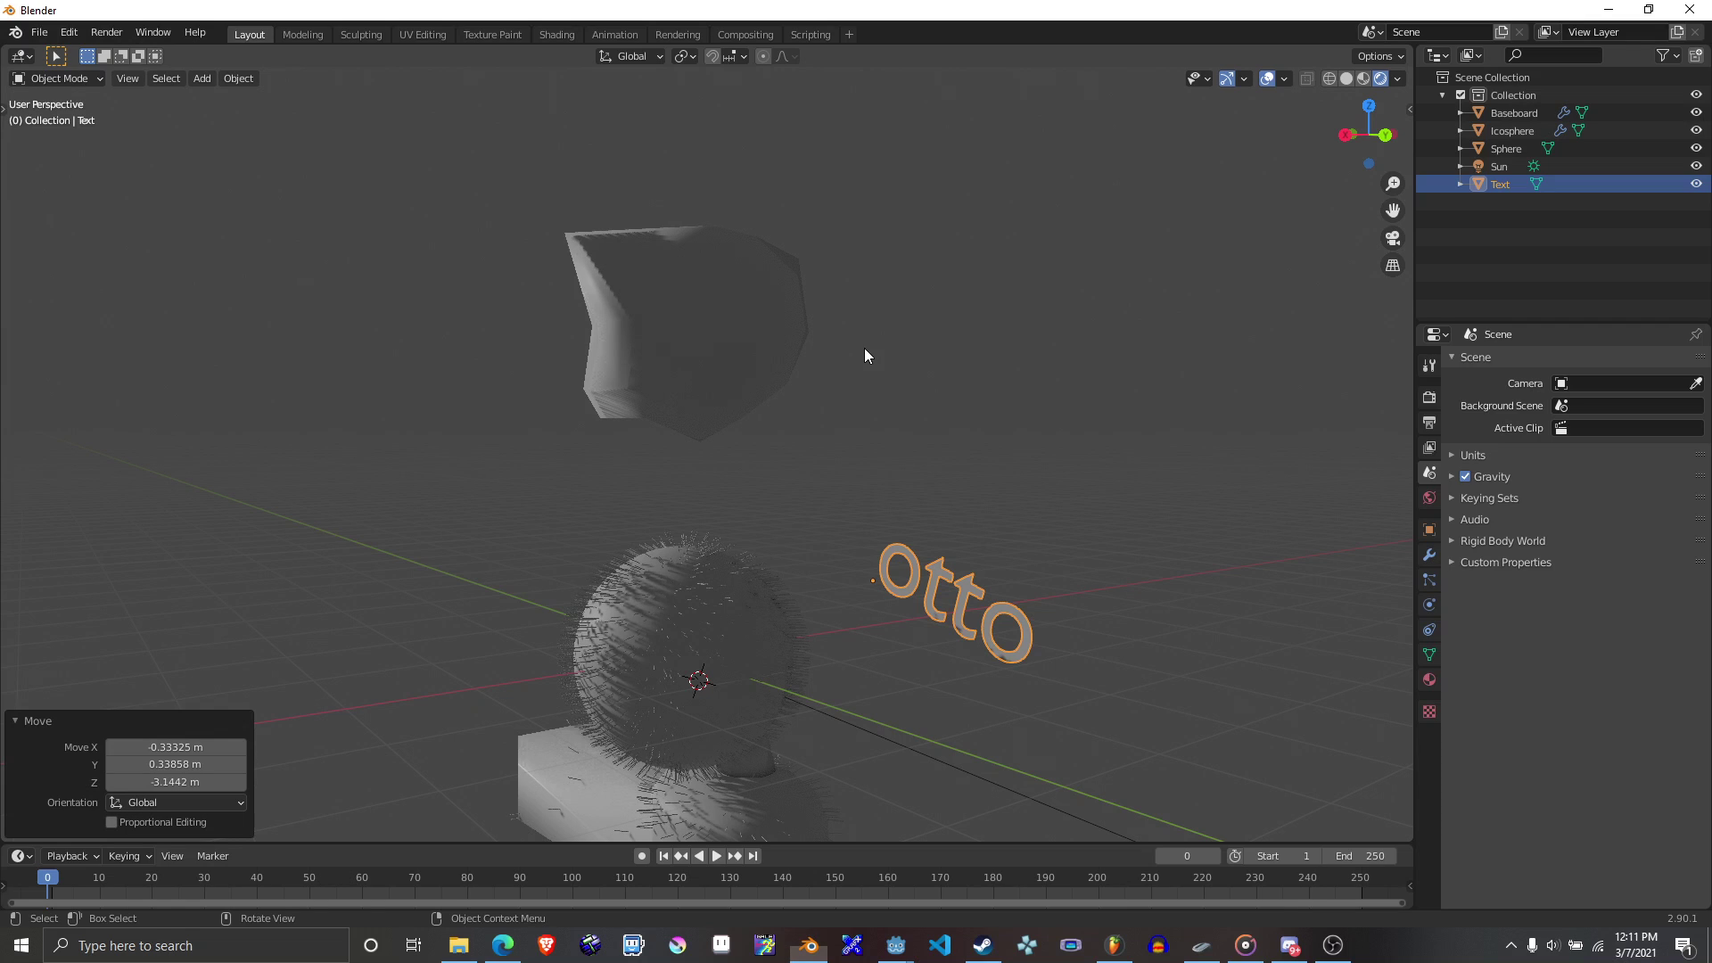
middle_drag(865, 348, 1136, 377)
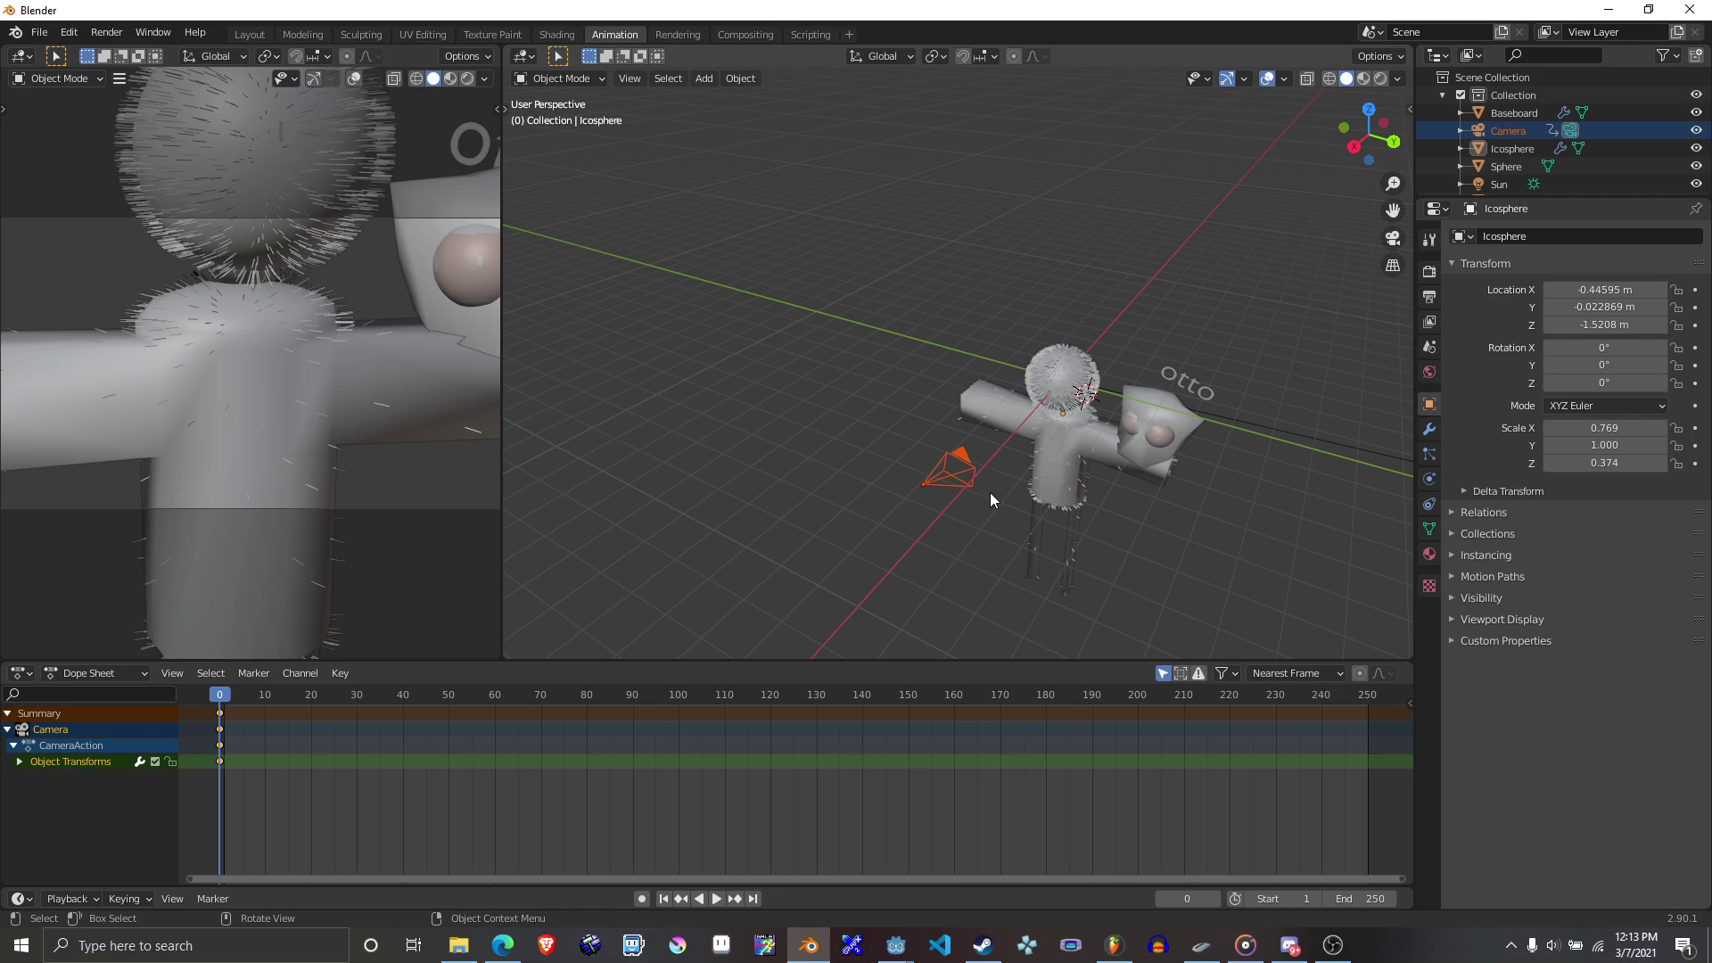
Reposition and keyframe the camera at frames 40 and 89 for different views of the character and the sculpted head.
key(ctrl+z)
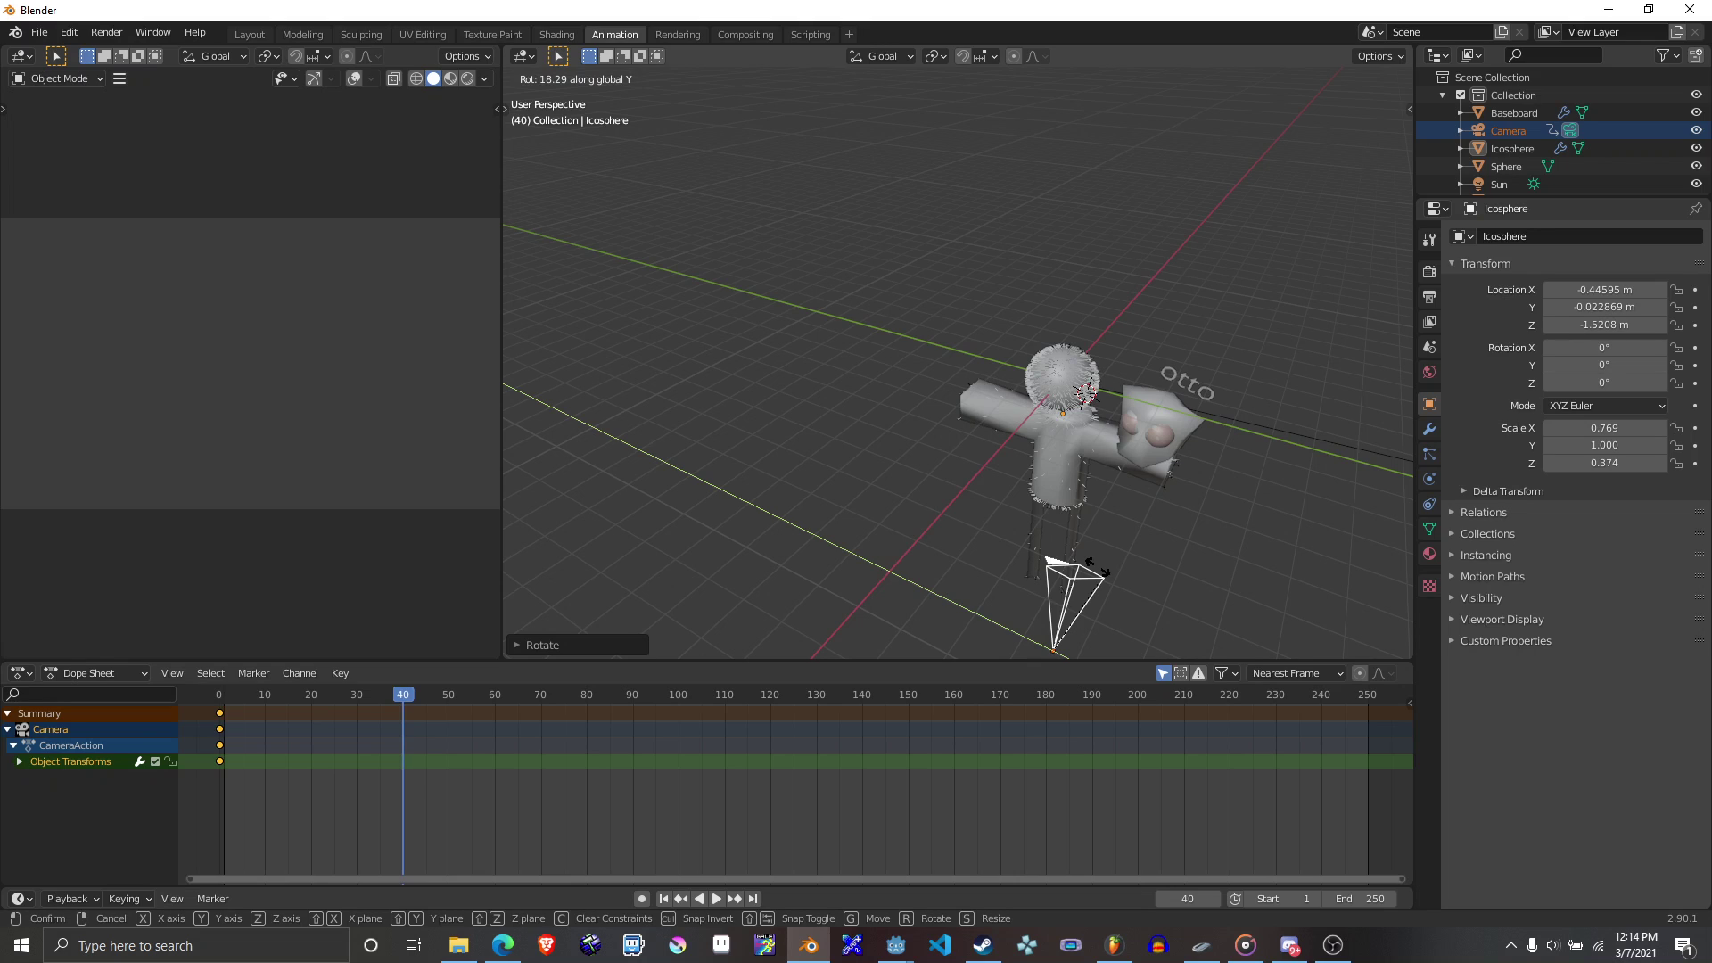
click(1132, 441)
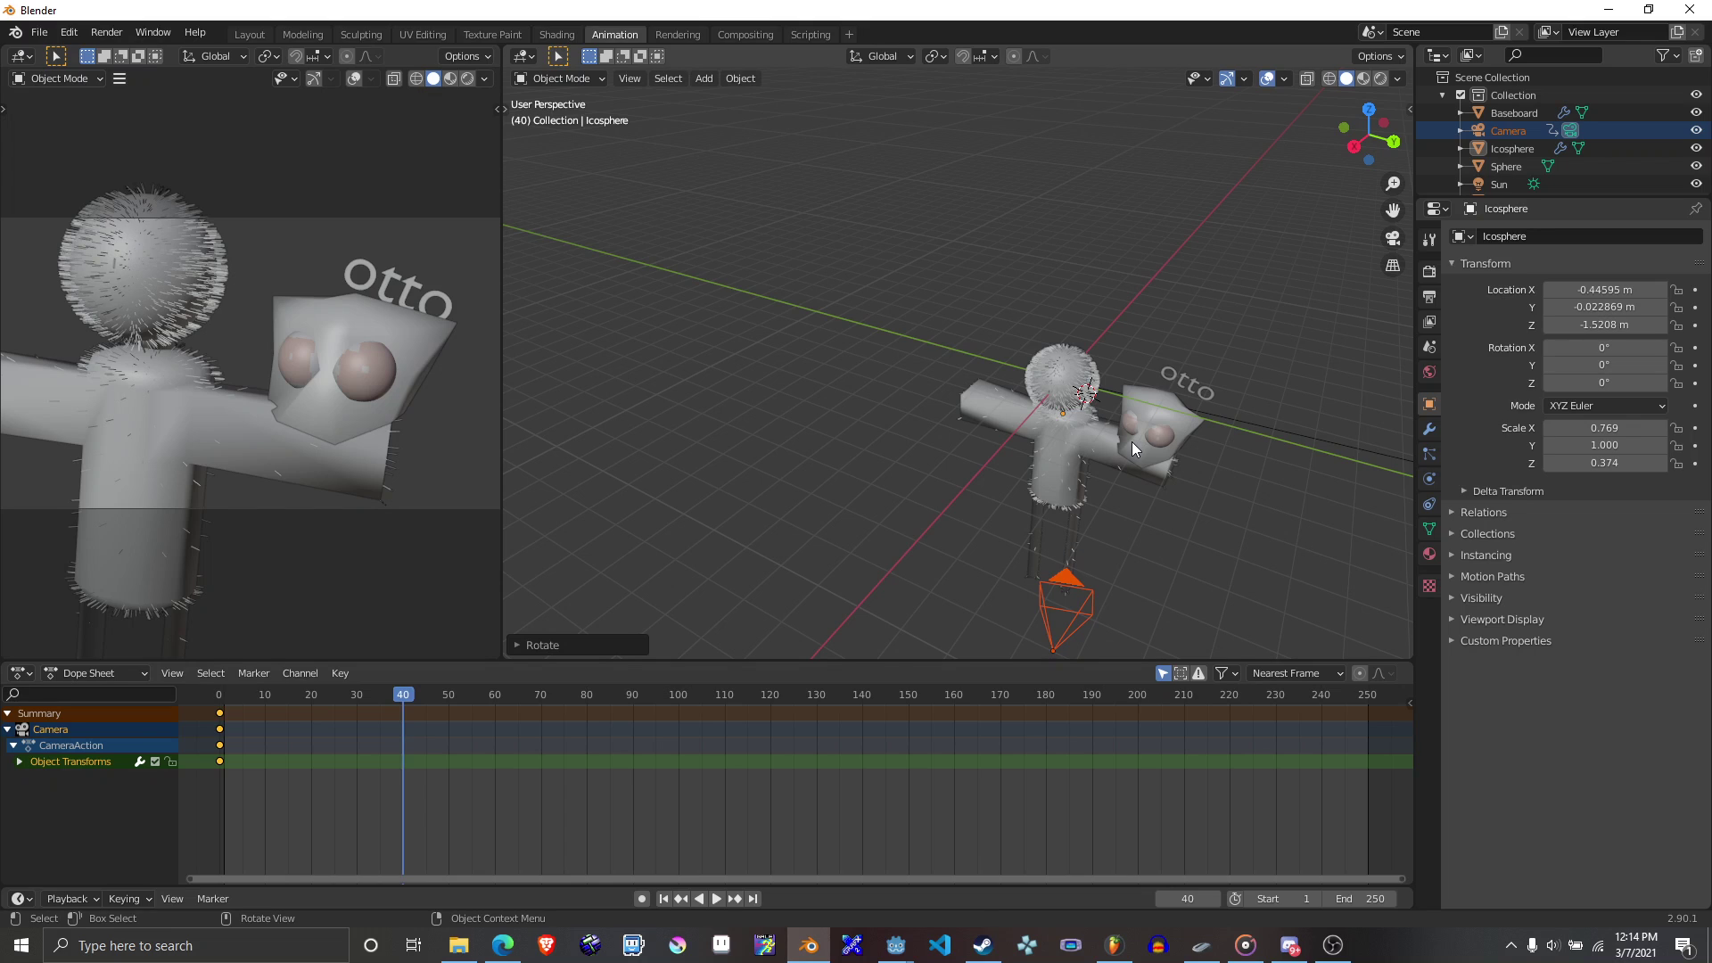
key(space)
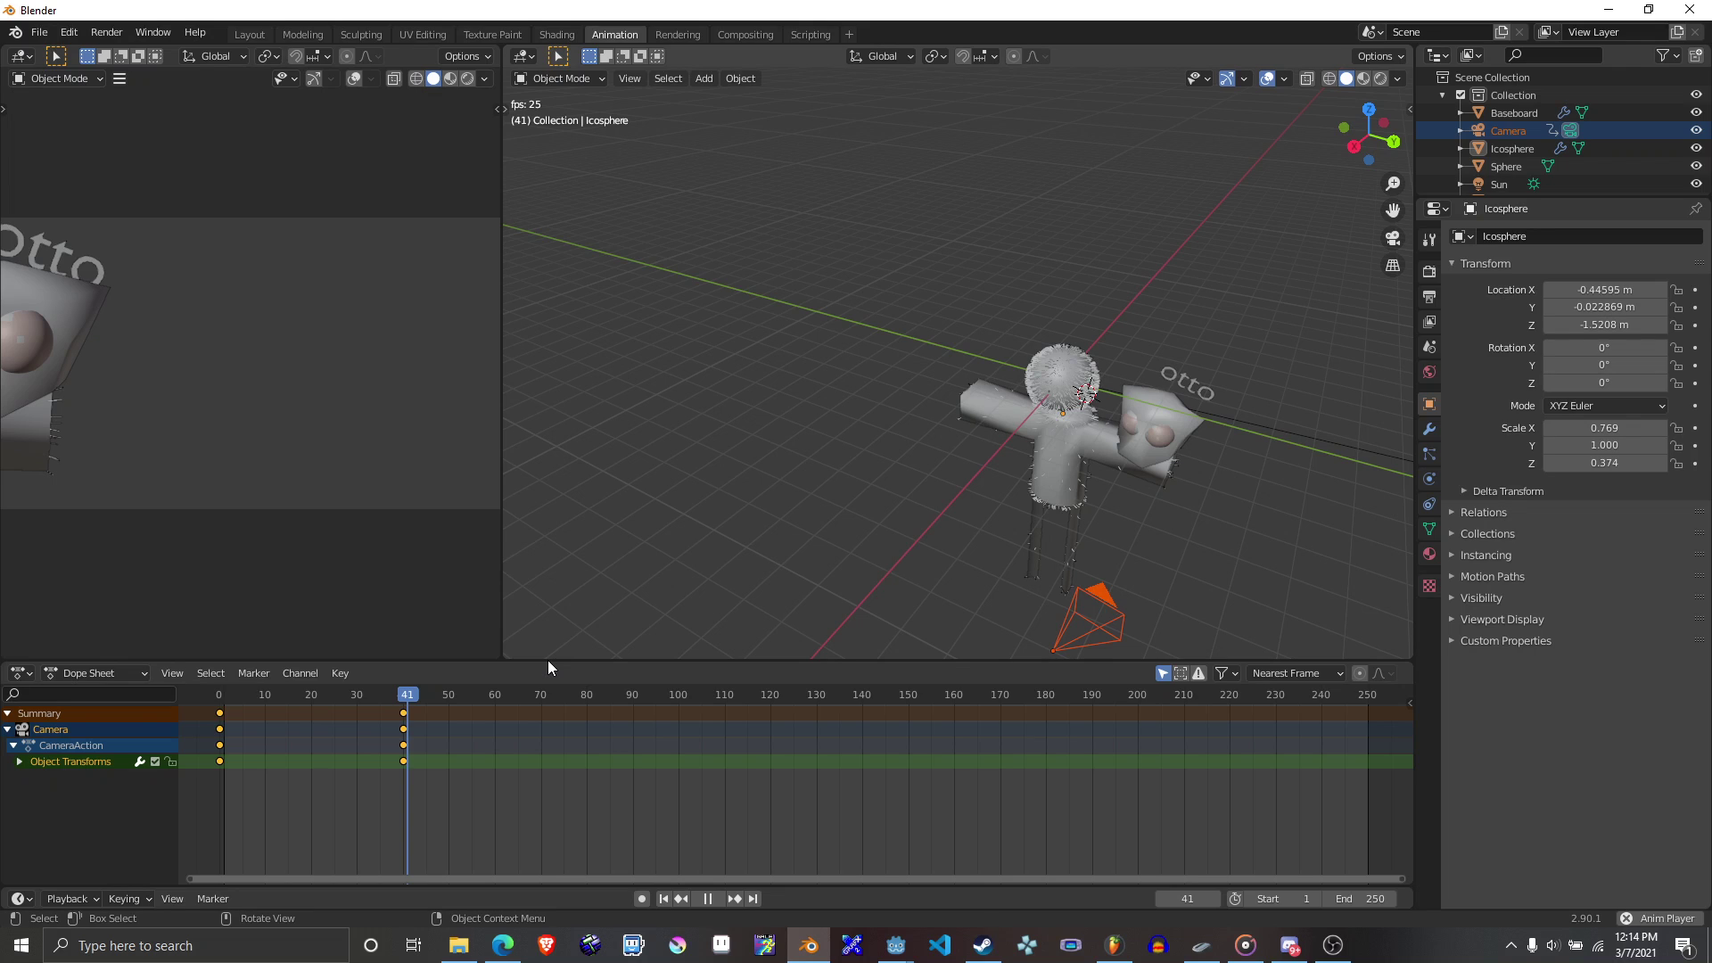
key(Escape)
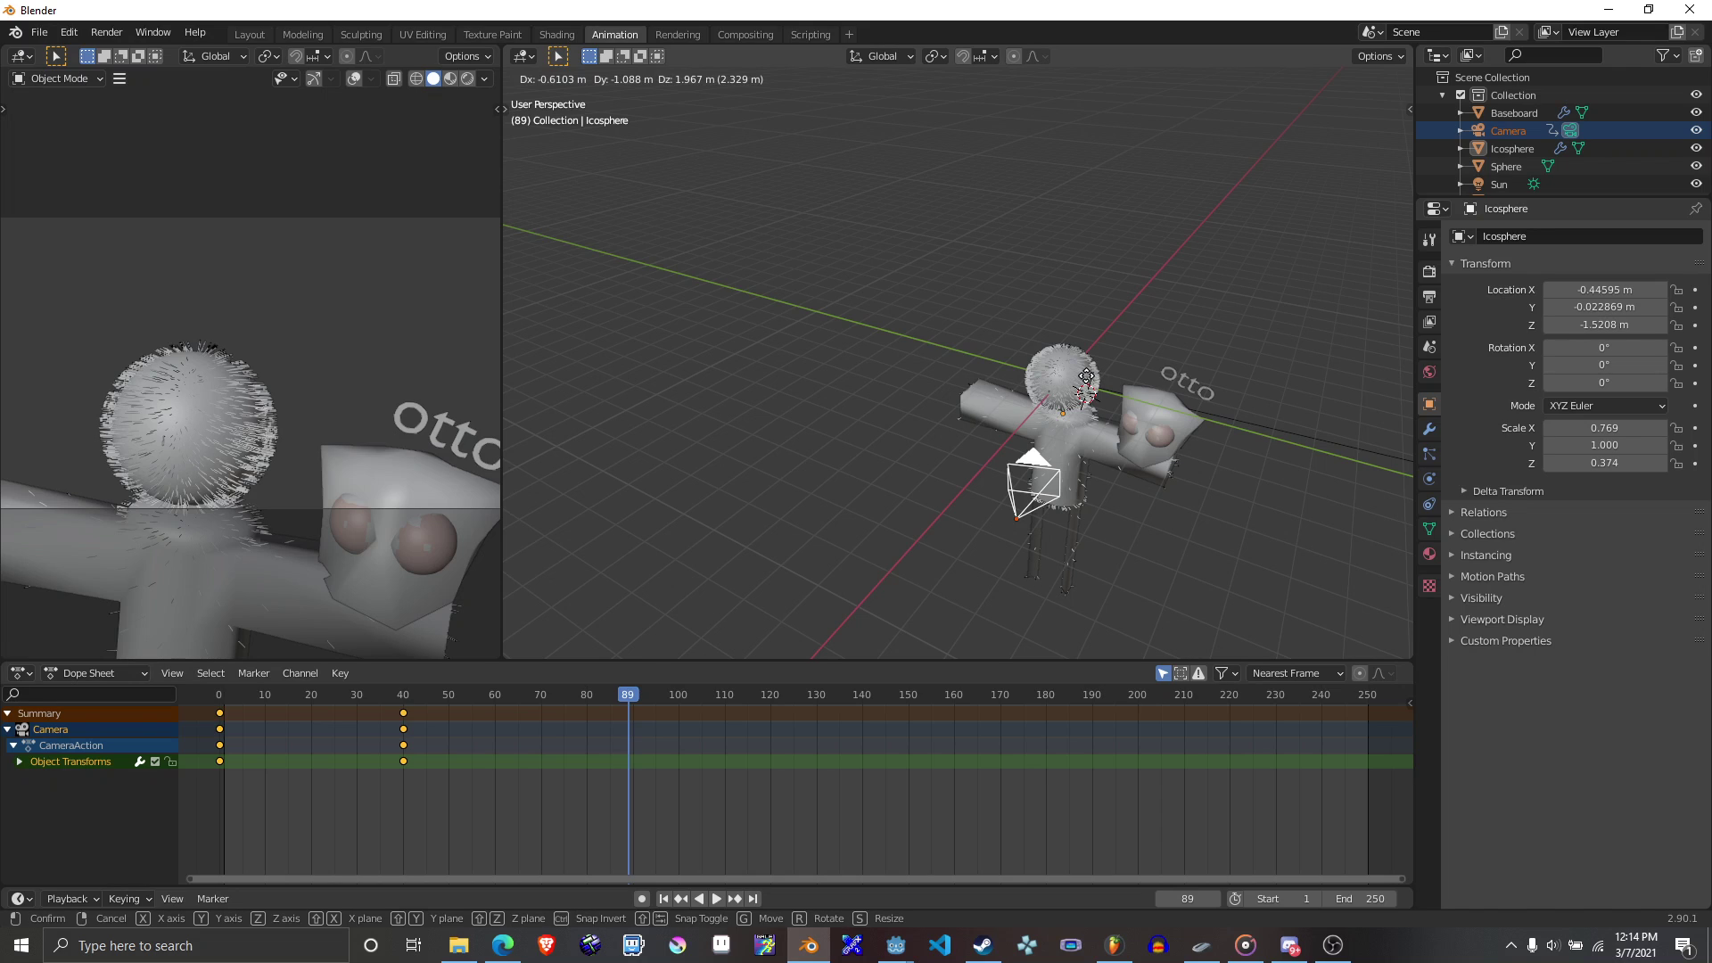
click(1086, 376)
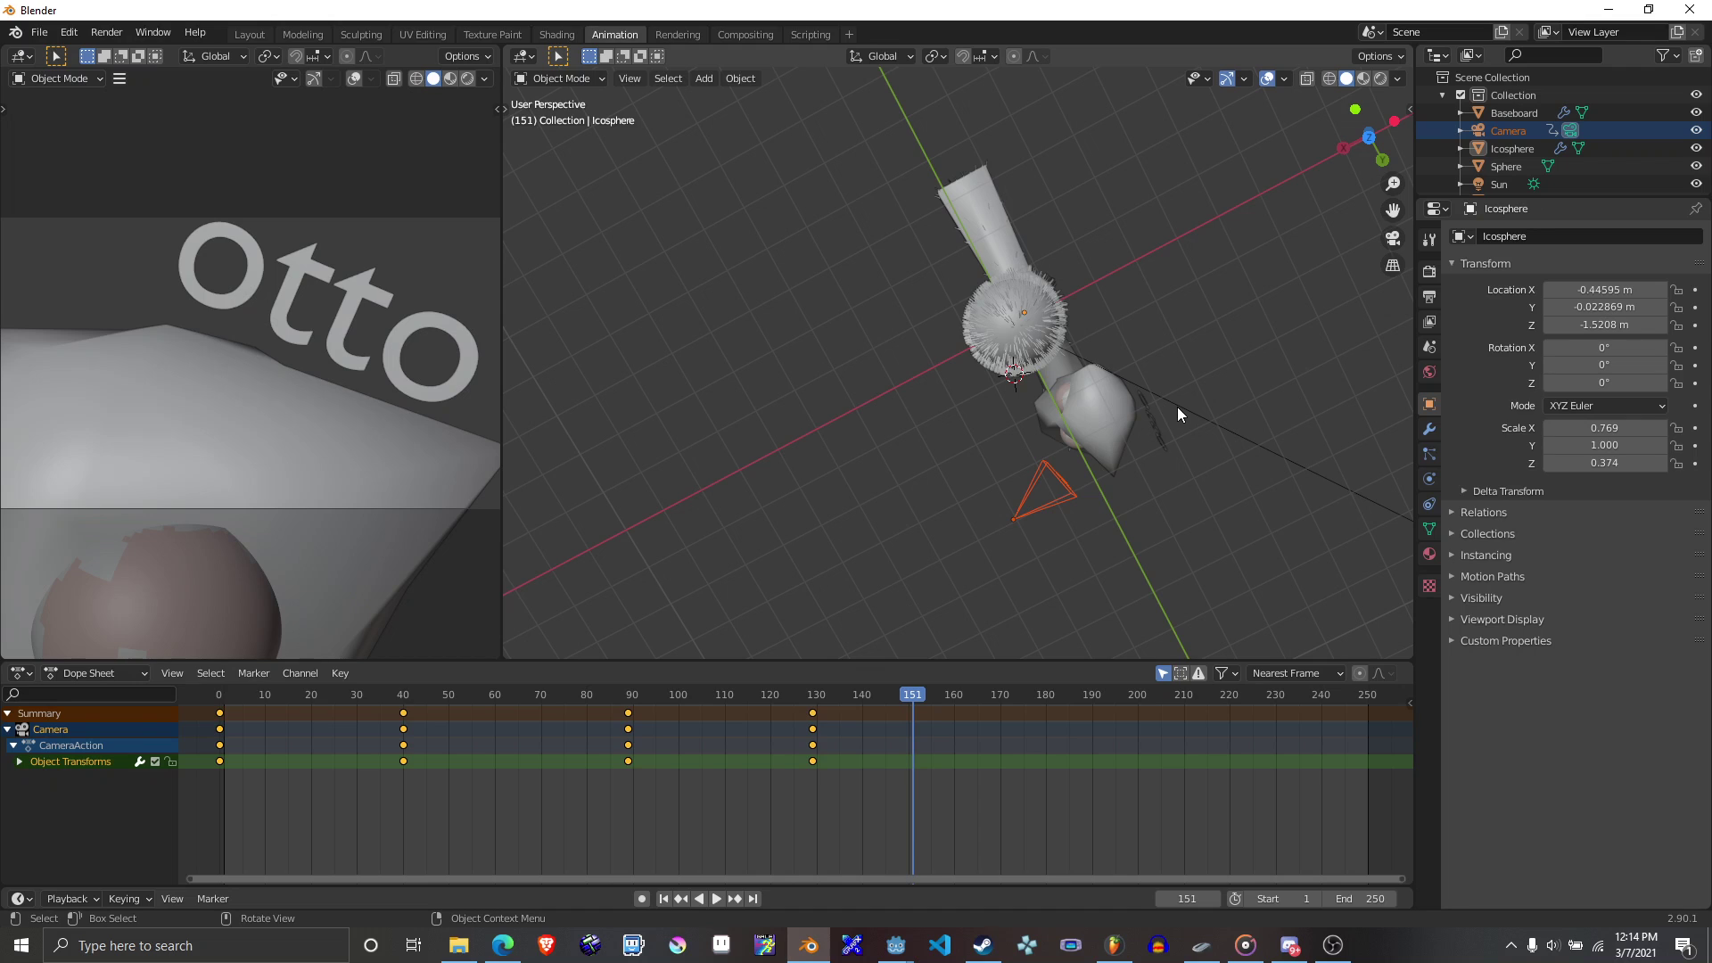
Try to move the camera away from the character at frame 151 to widen its view.
key(g)
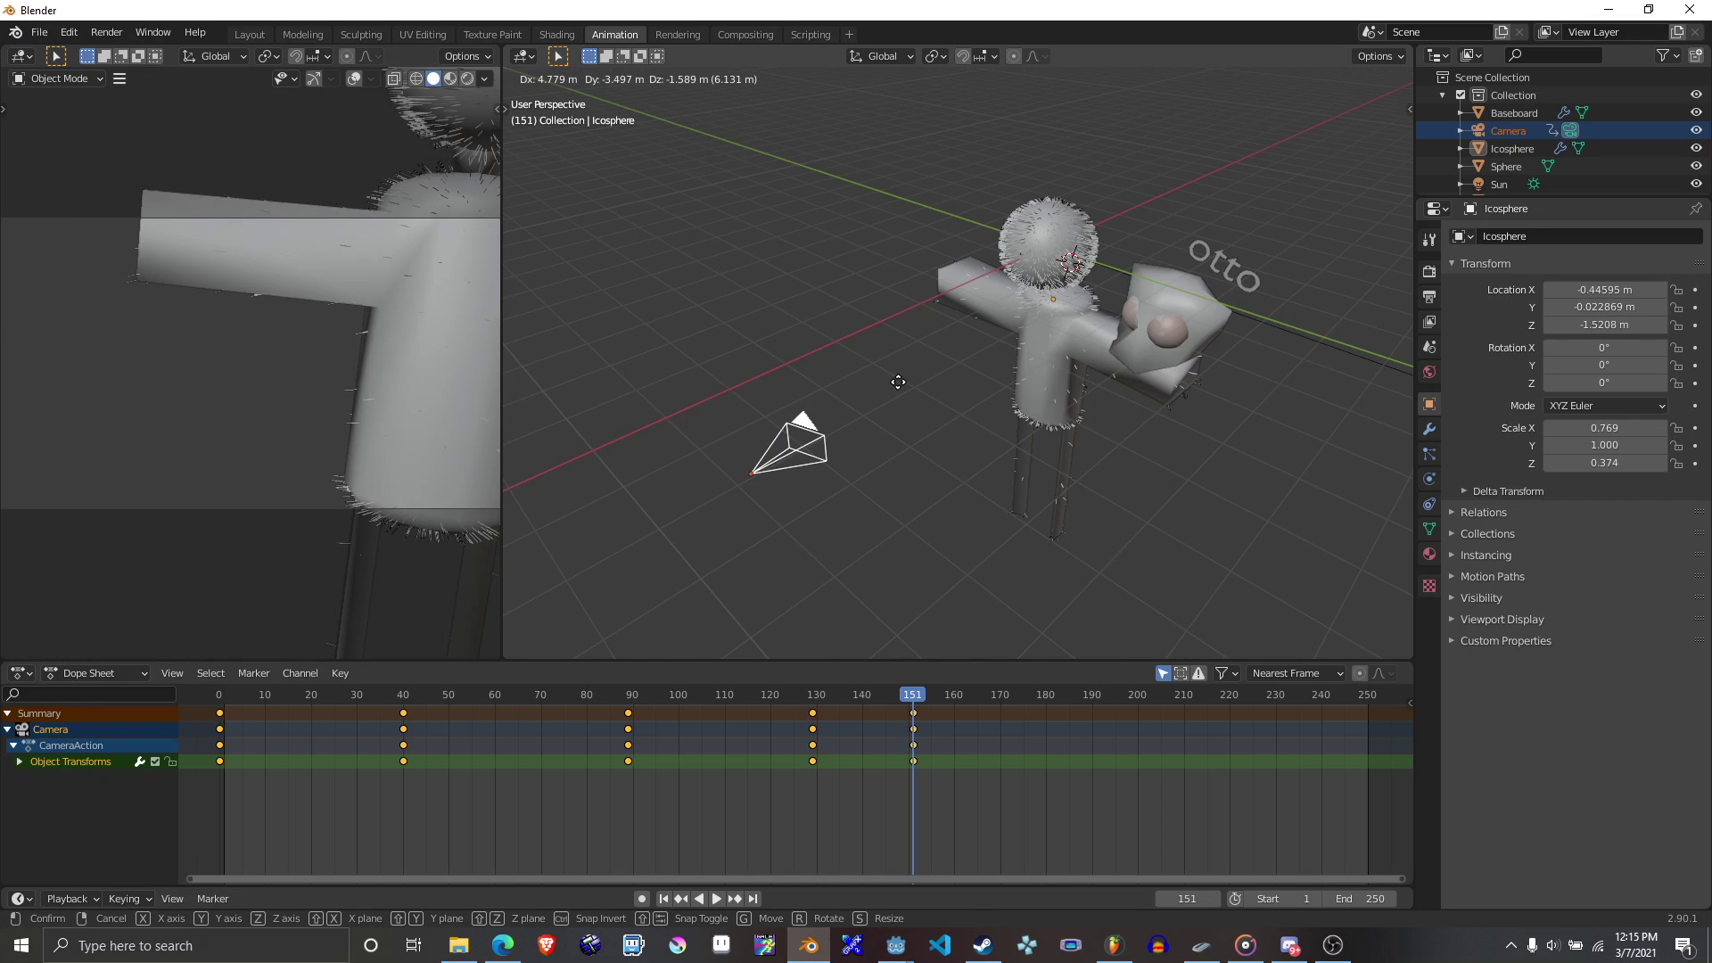
click(898, 382)
scroll(1152, 355, down, 4)
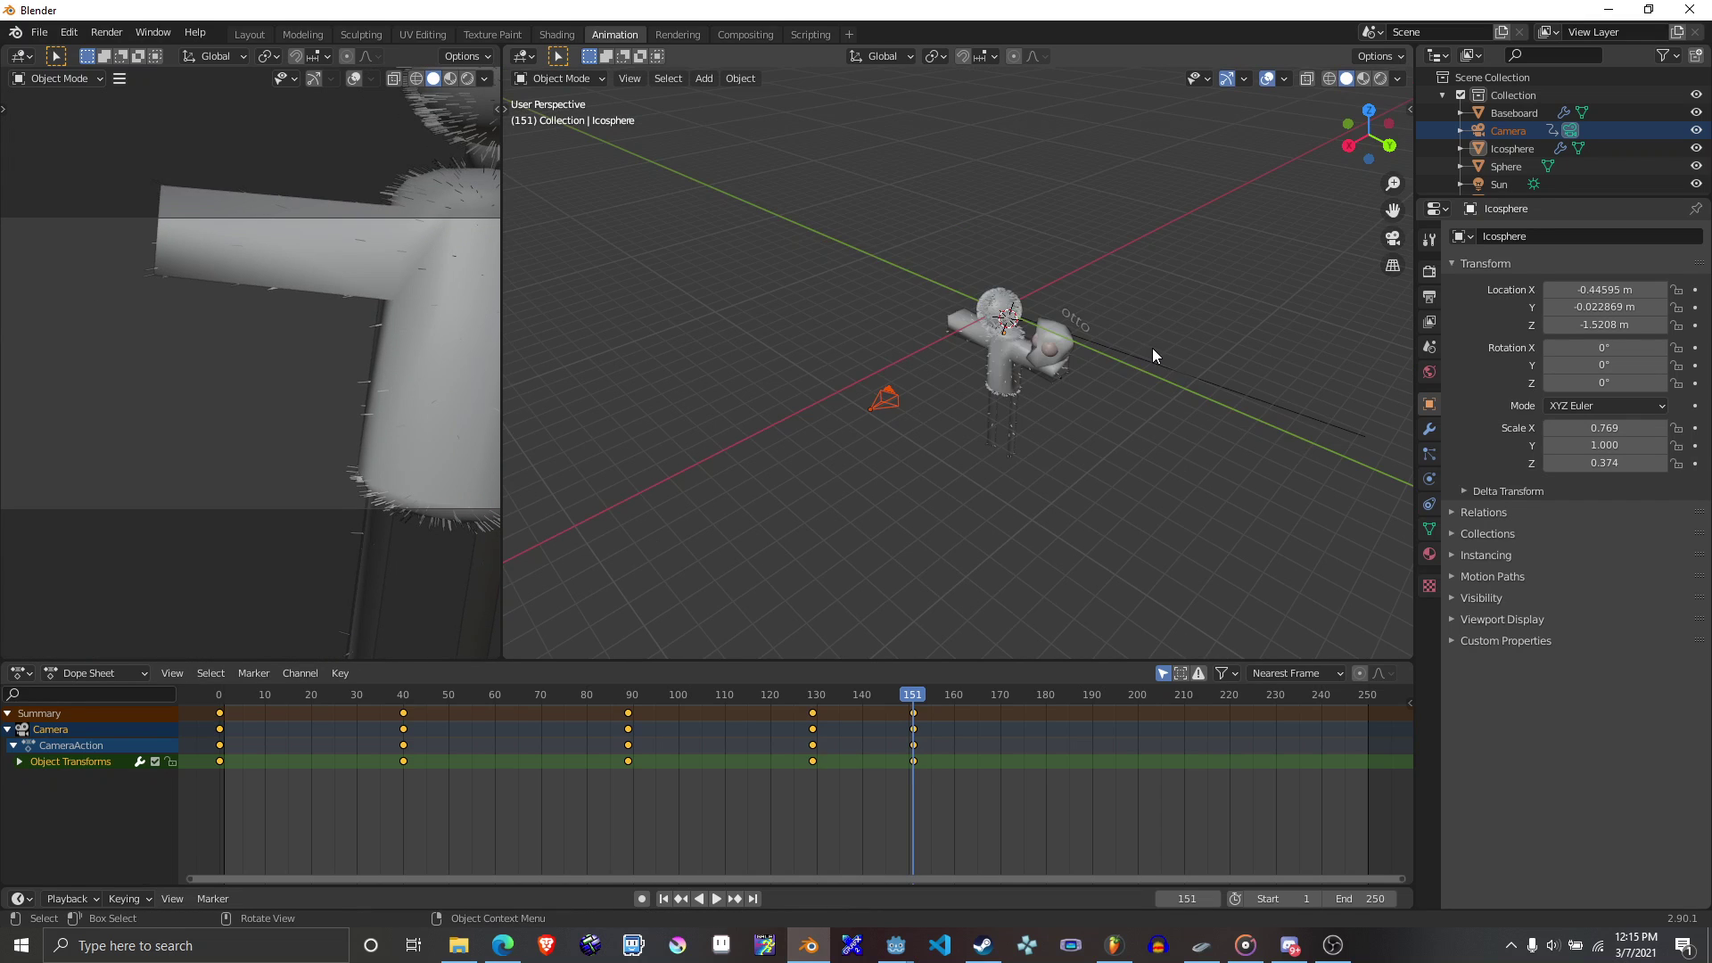
key(g)
key(shift+z)
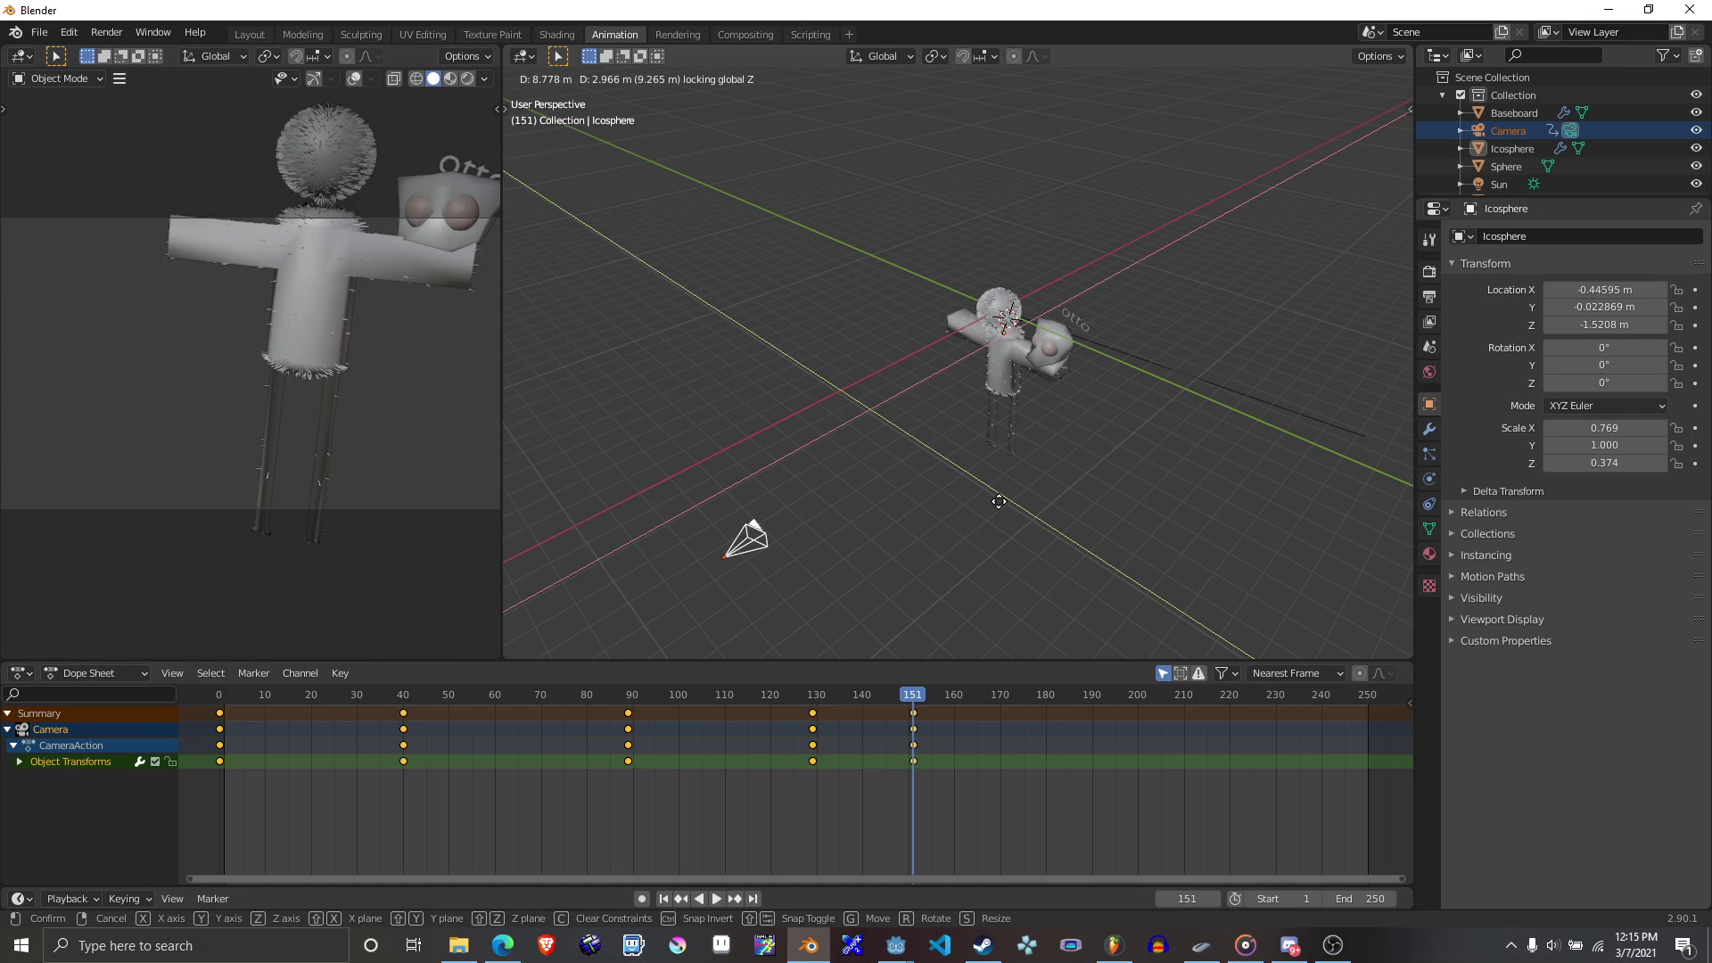
click(877, 498)
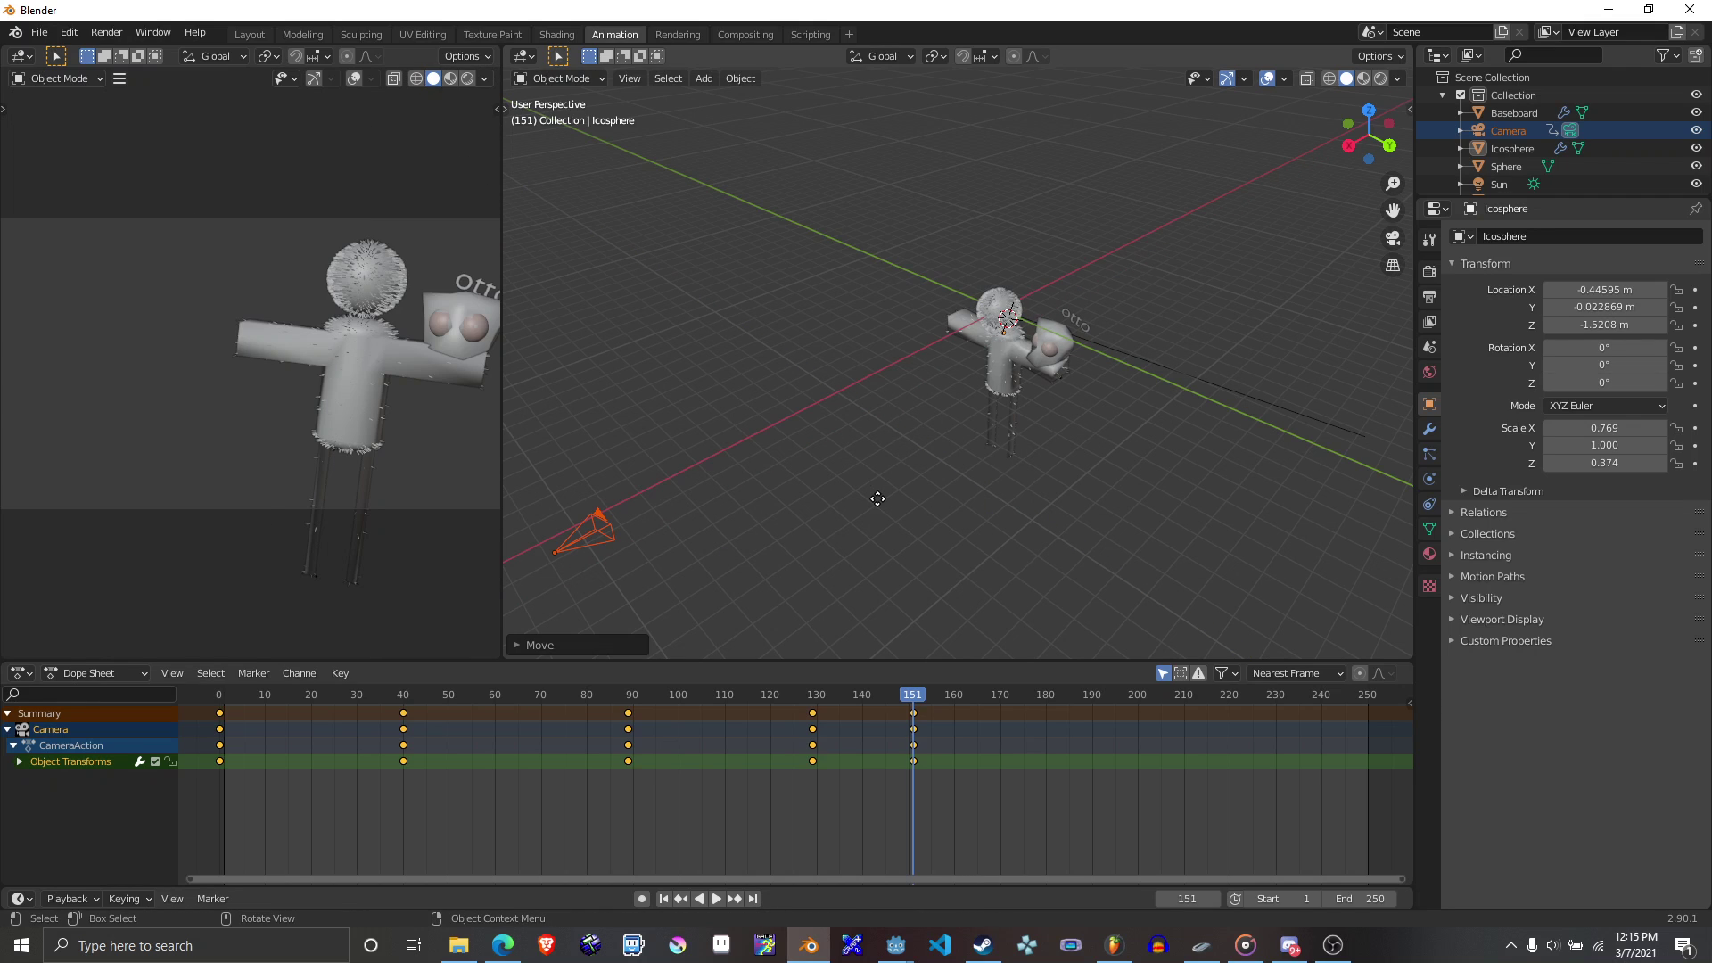
key(g)
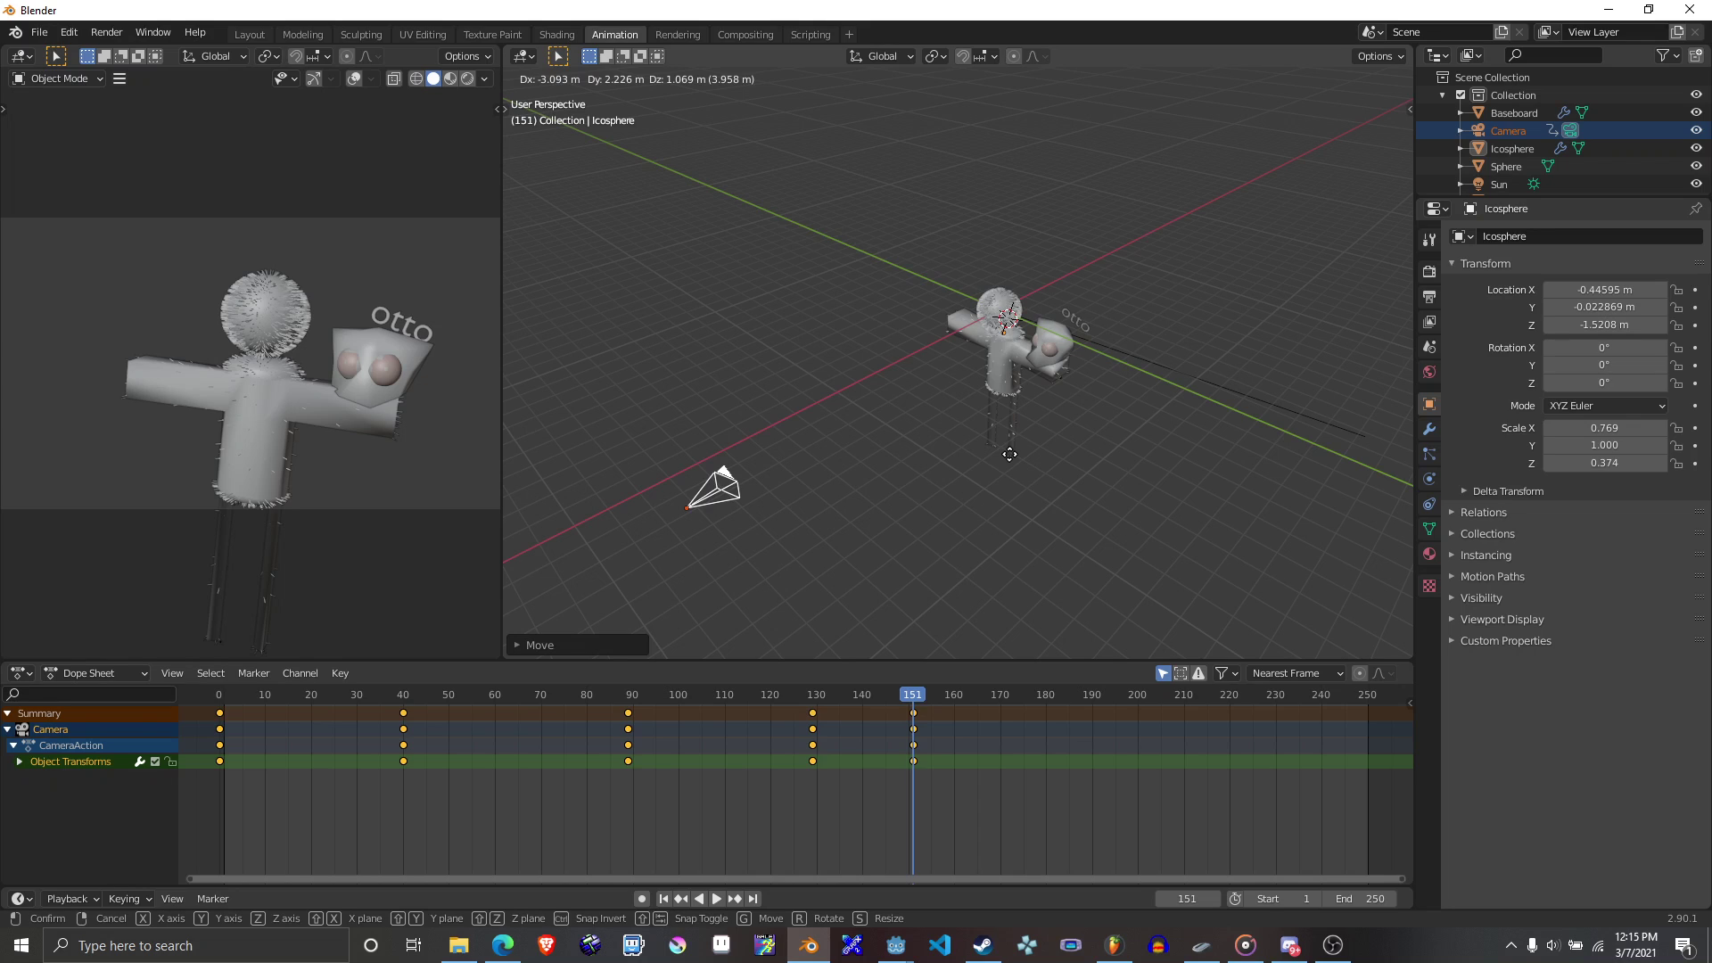
click(1021, 448)
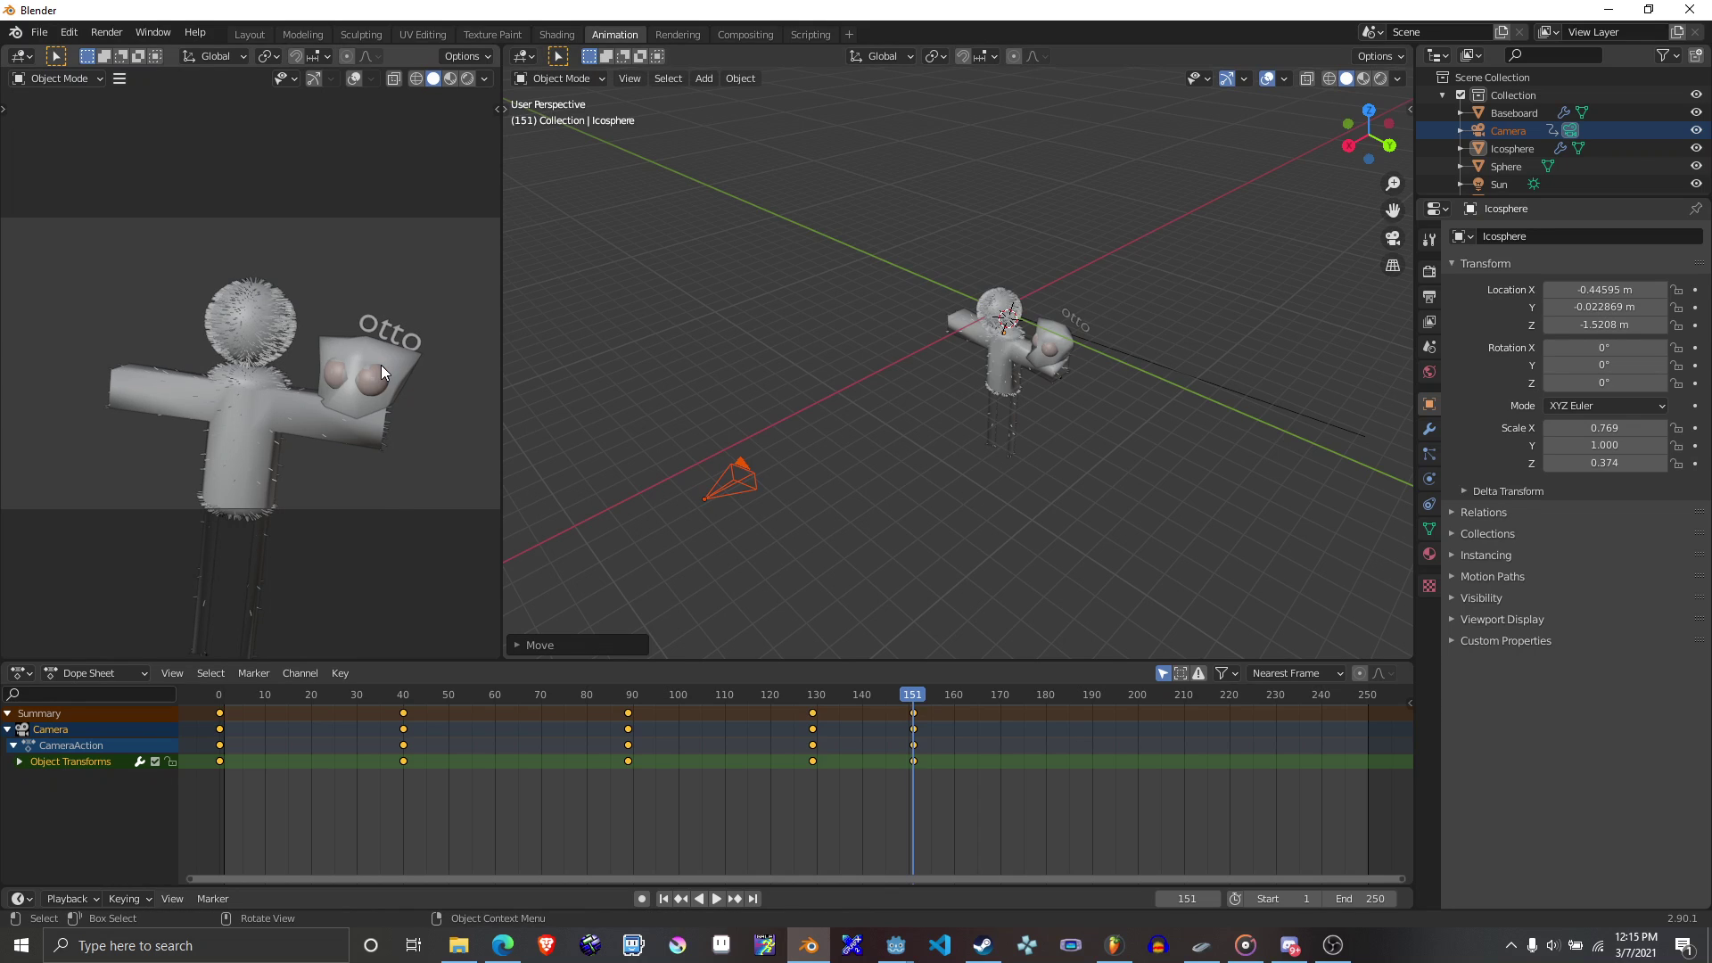
At frame 183, move the camera back to about X 17.38, Y 3.95, Z 1.22 m to frame the whole character.
click(1042, 694)
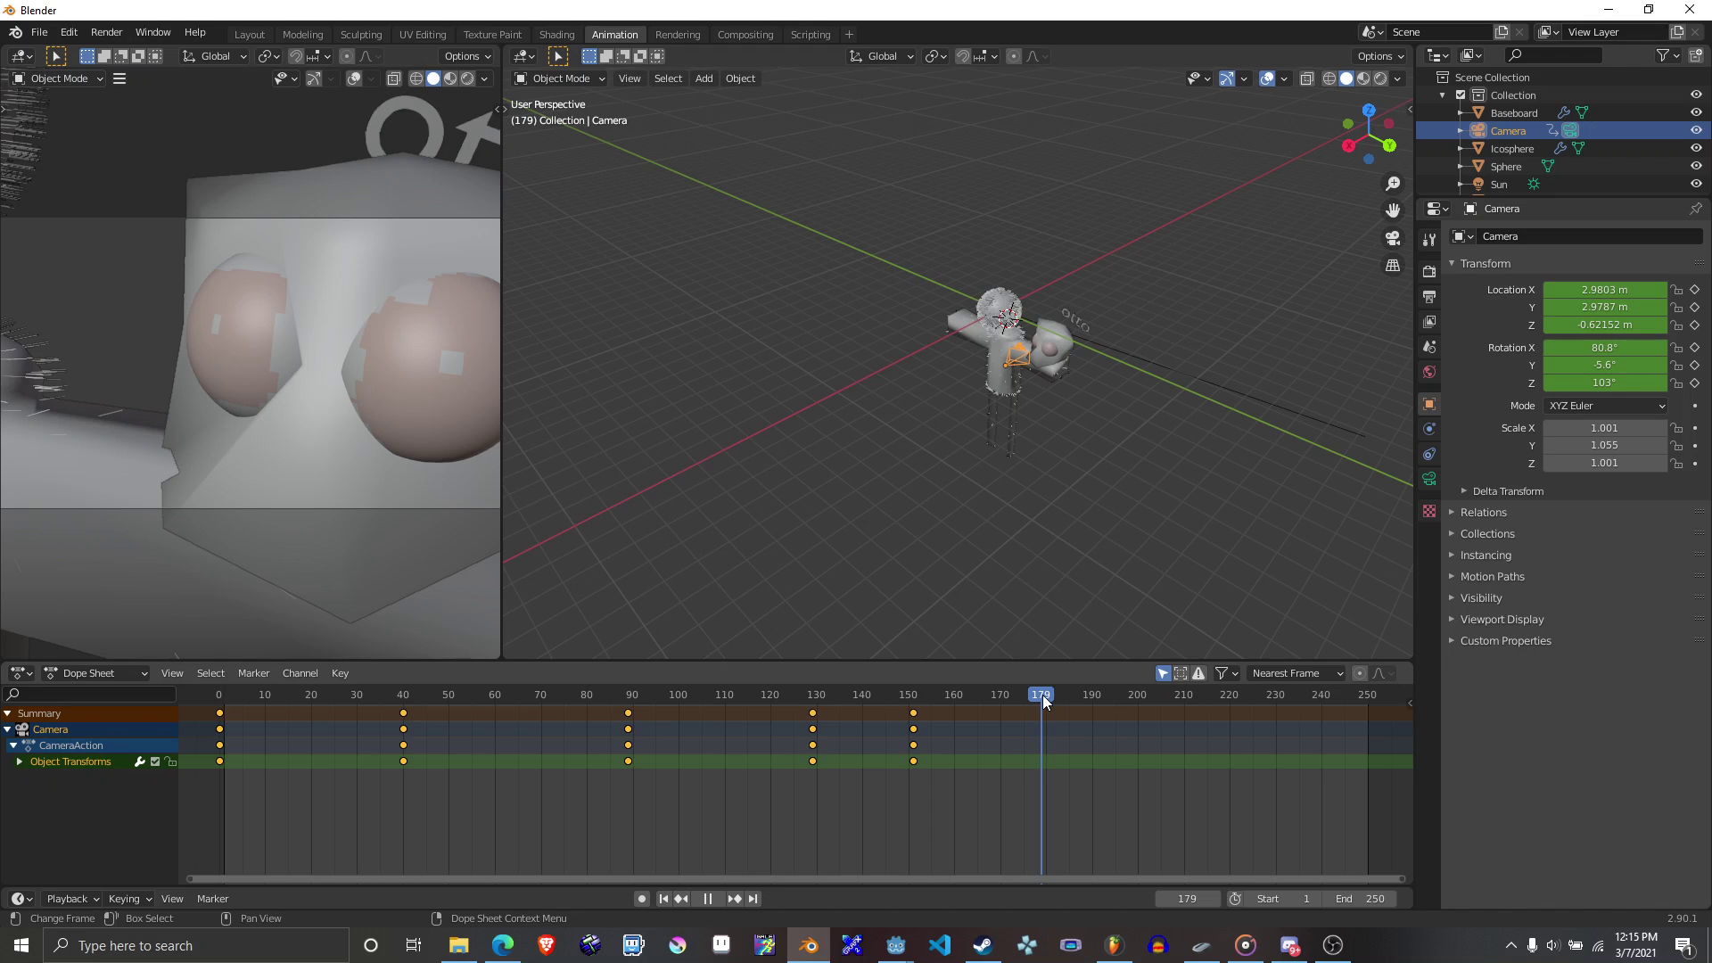
key(space)
key(g)
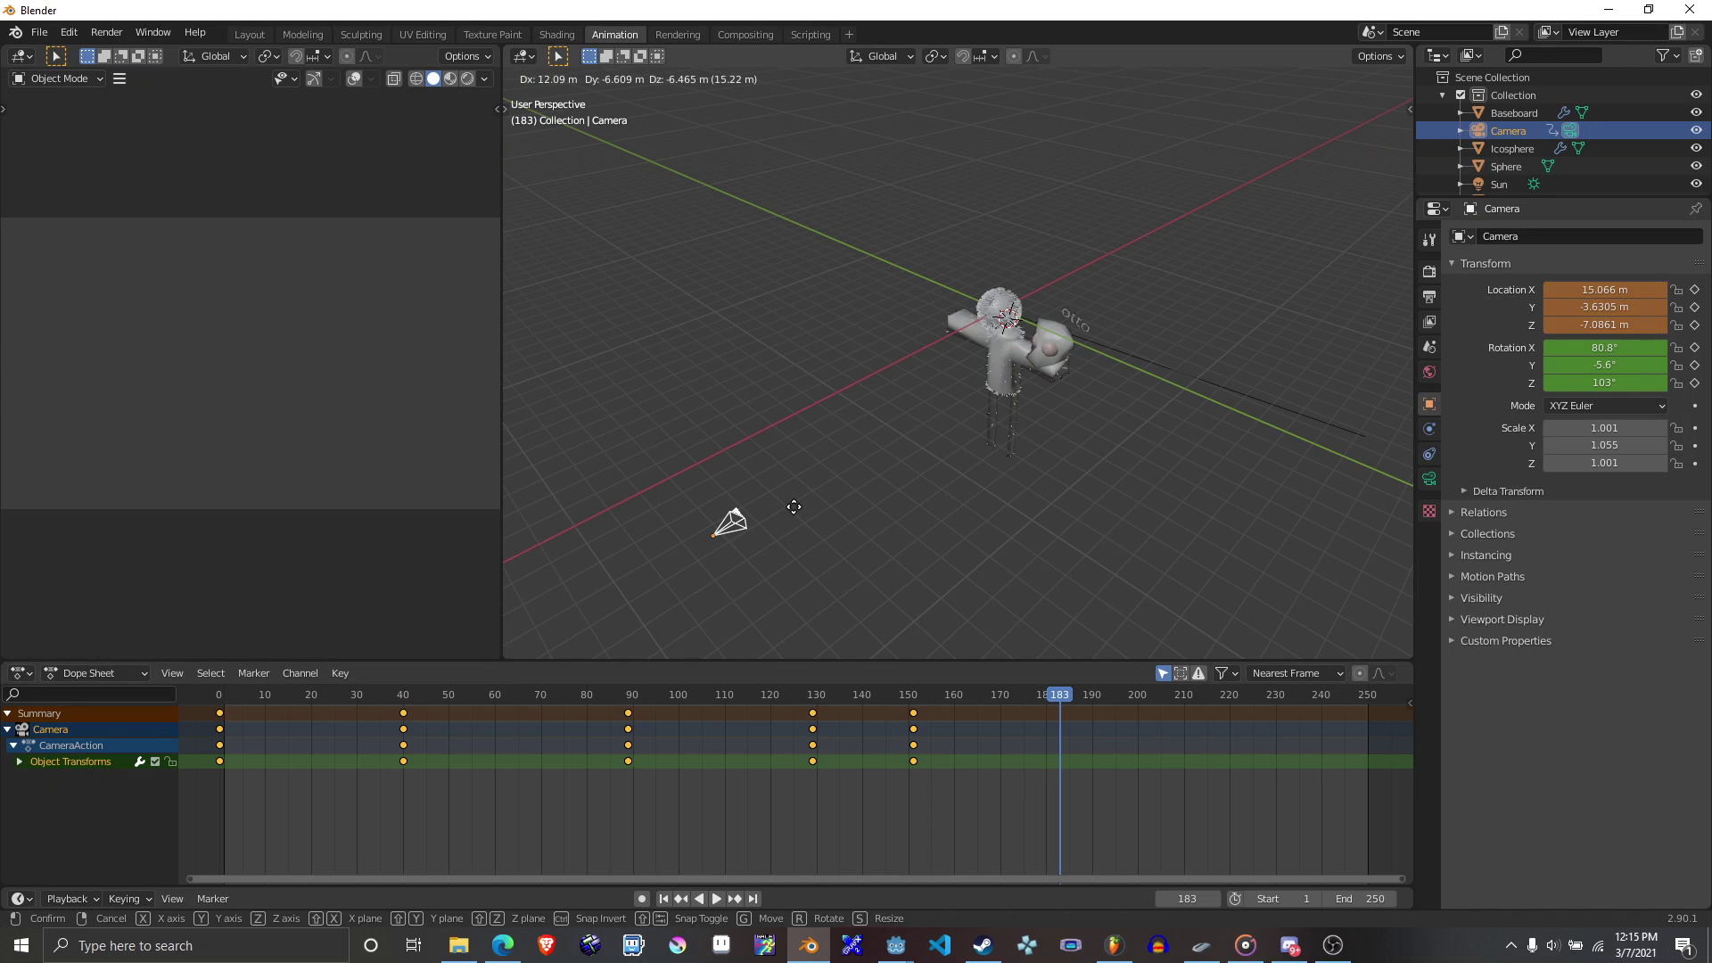
key(shift+z)
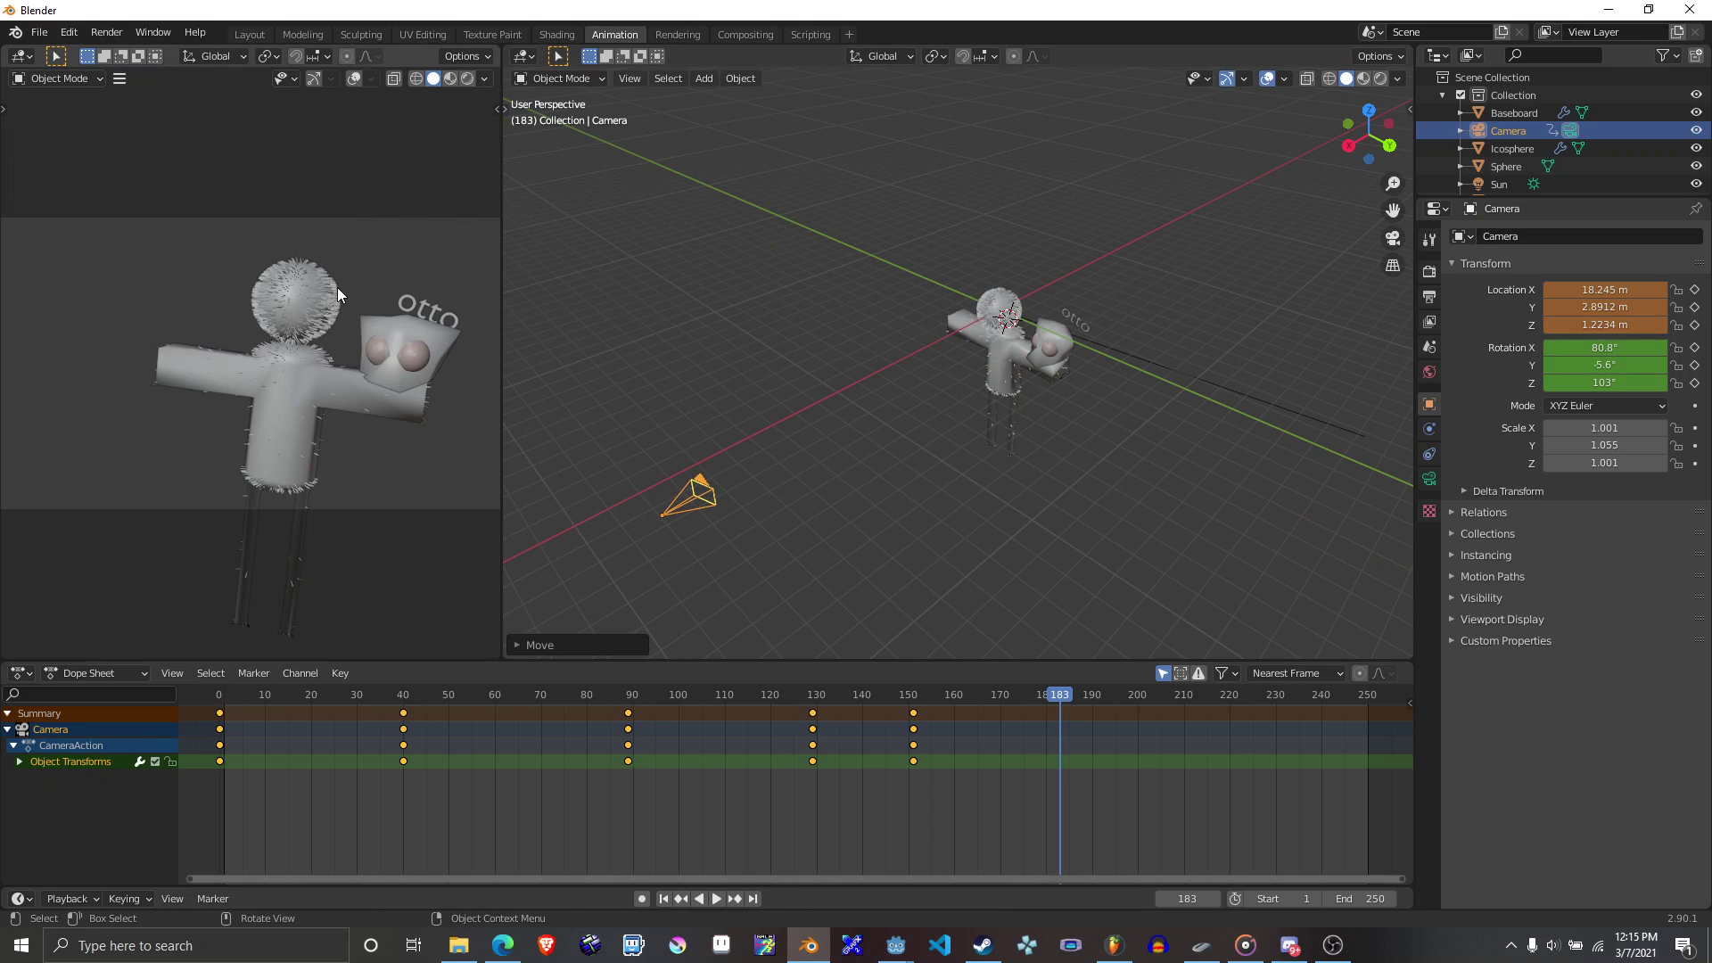
key(g)
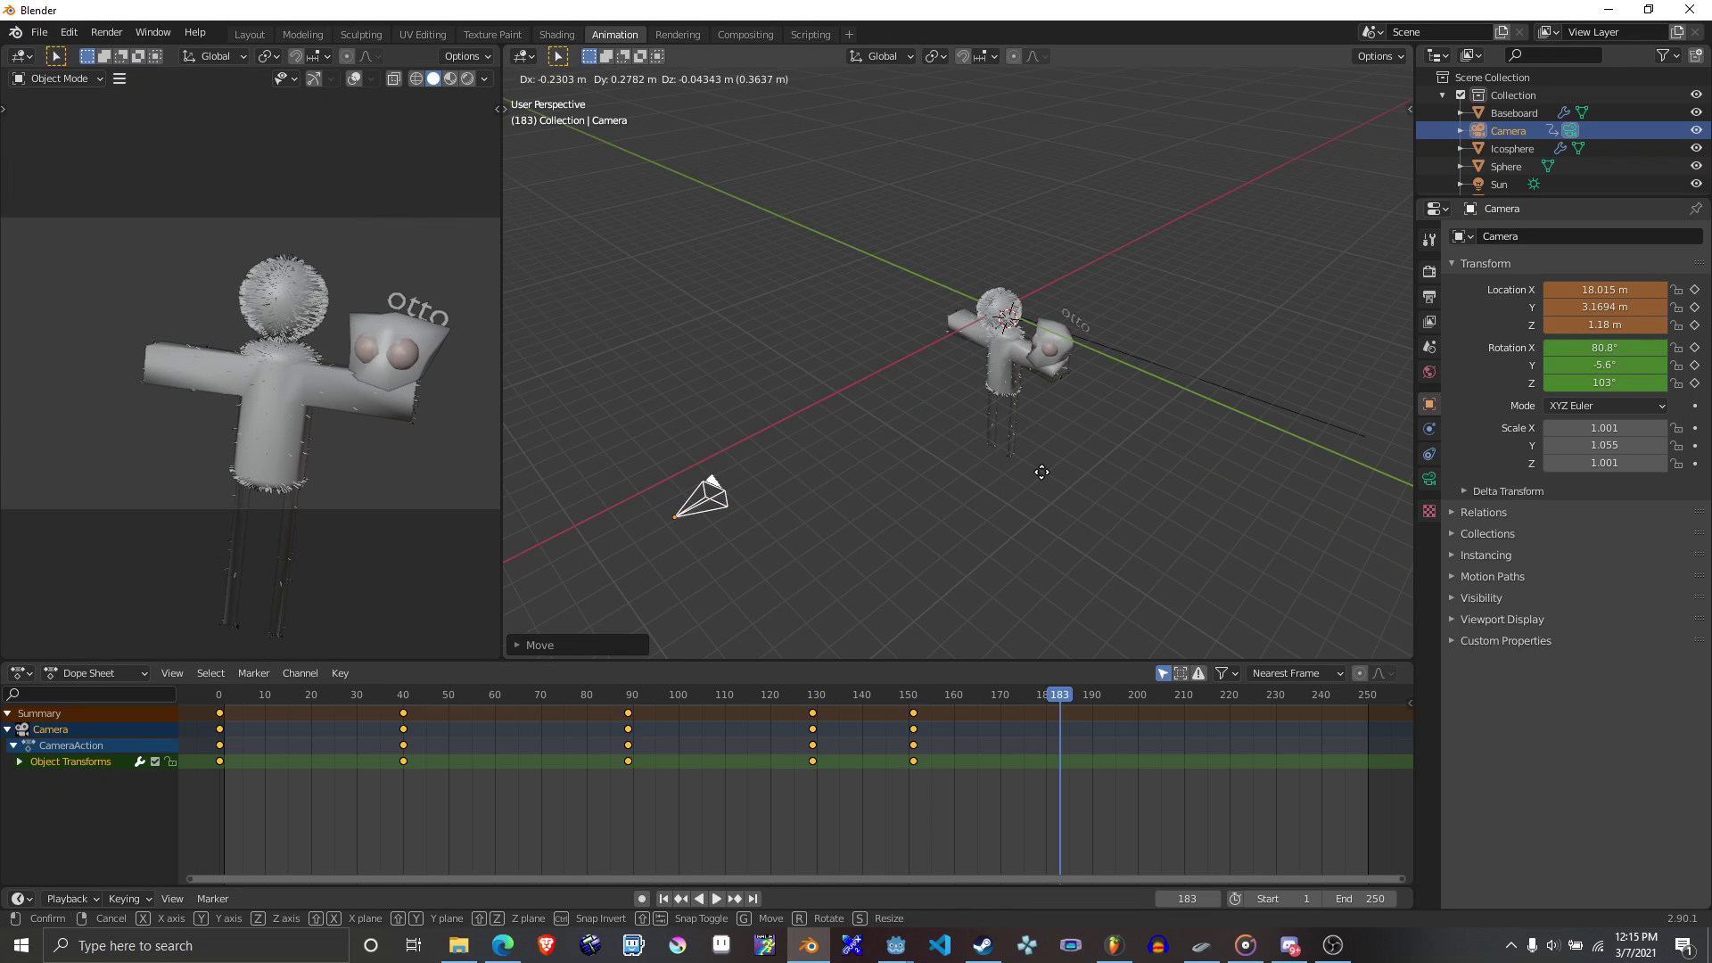
key(shift+z)
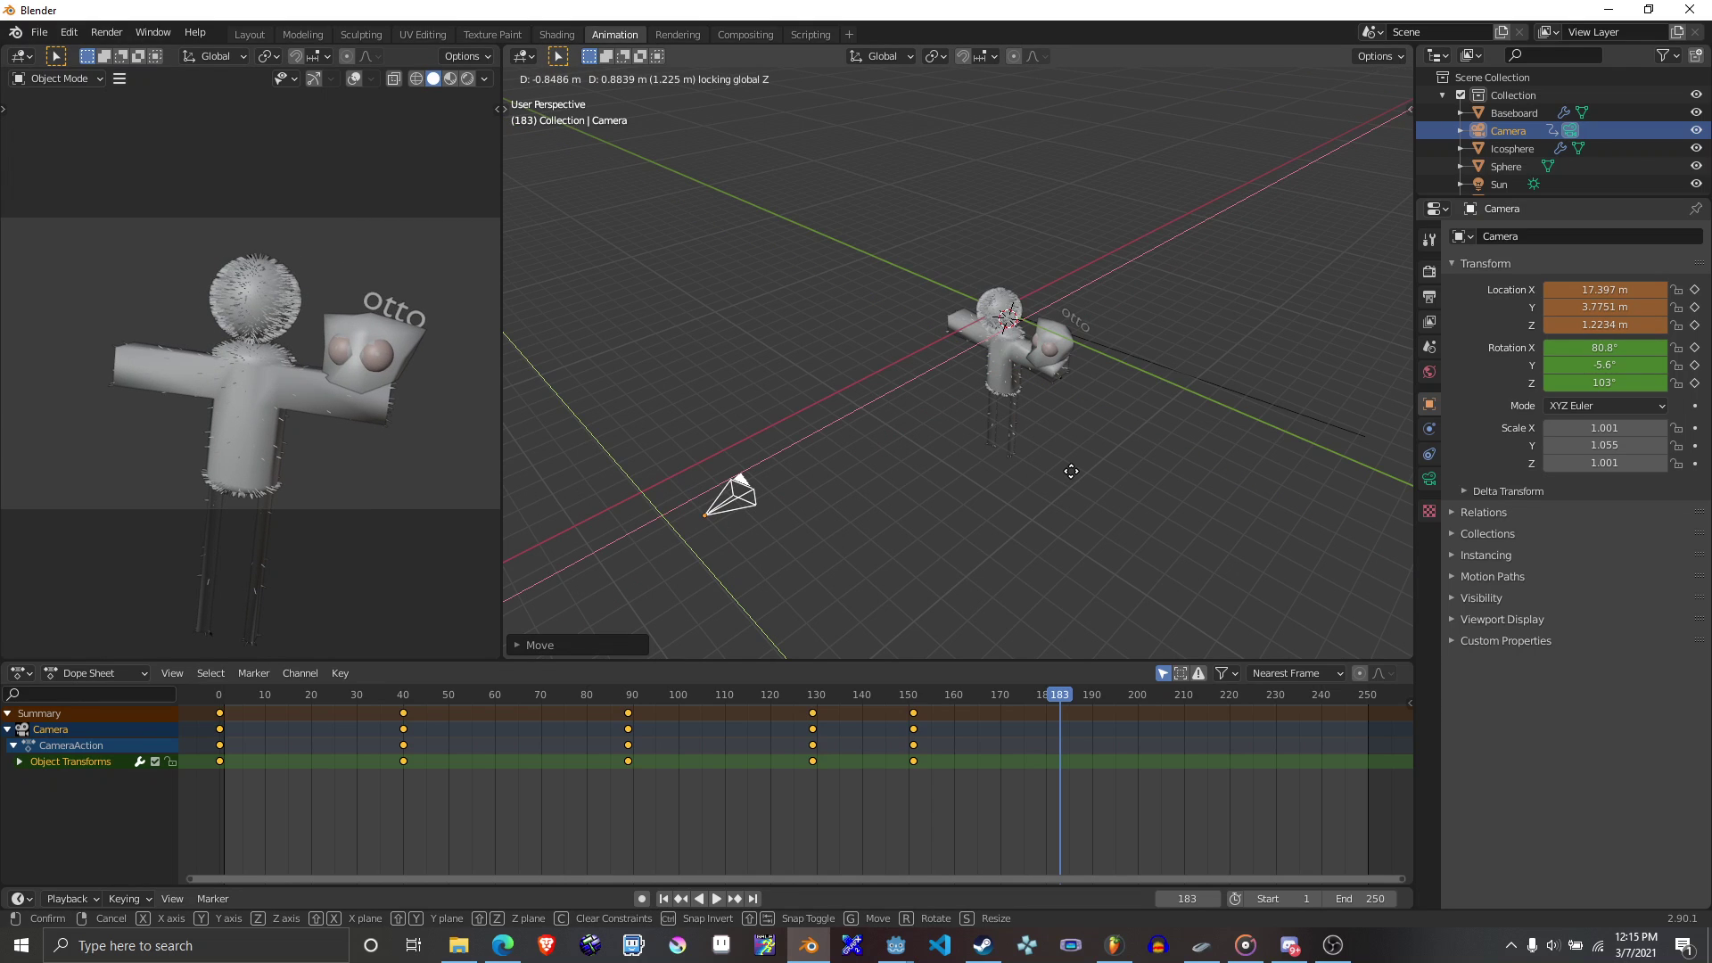
click(1100, 484)
Insert a Location keyframe for the camera at frame 183 and play the animation from frame 0.
key(i)
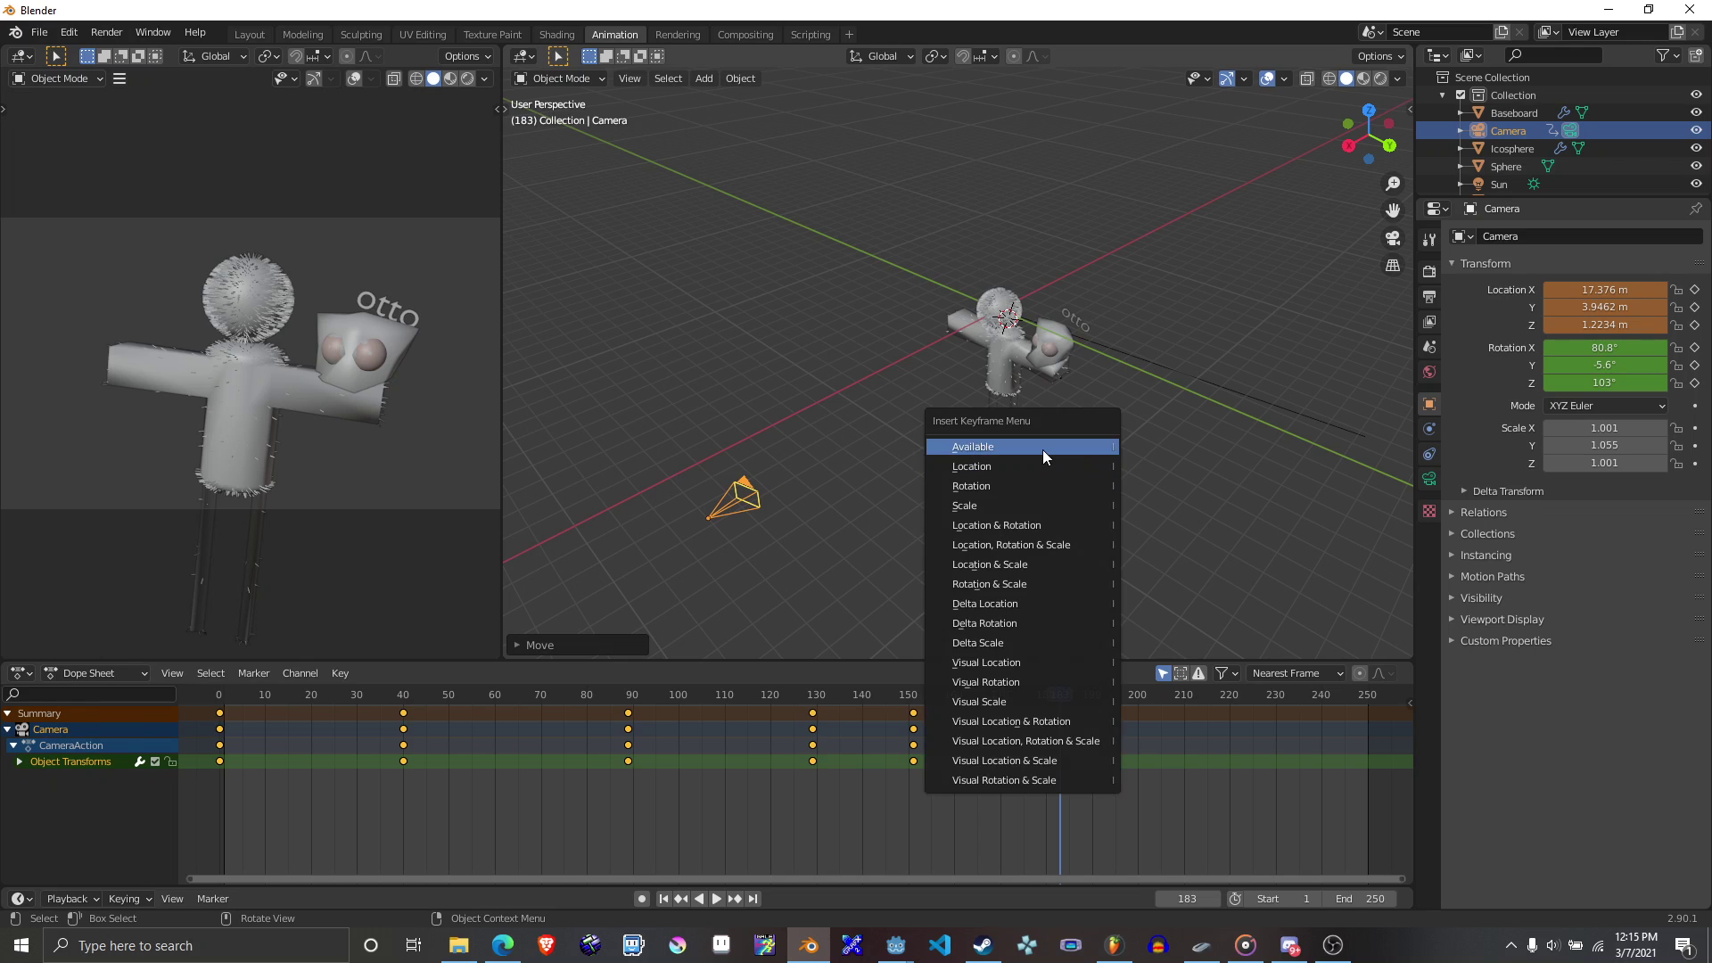
click(1035, 467)
drag(892, 693, 219, 694)
key(space)
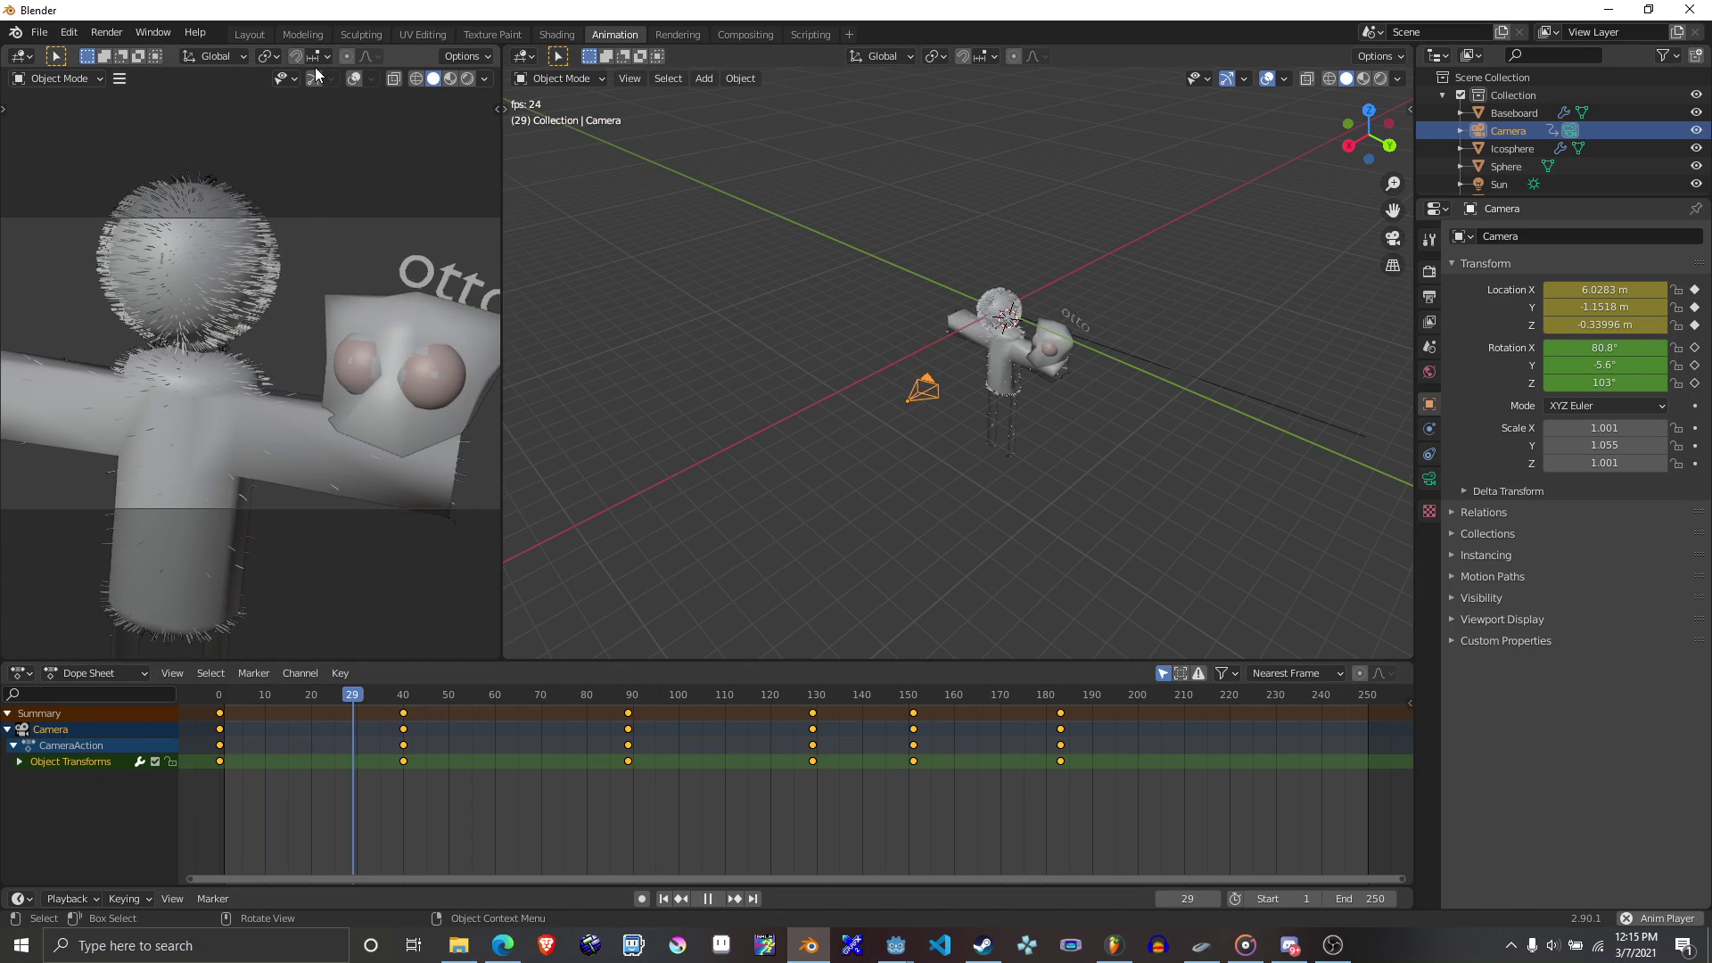
Play the animation through the camera in the Layout workspace to check the rendered view of the character.
click(262, 36)
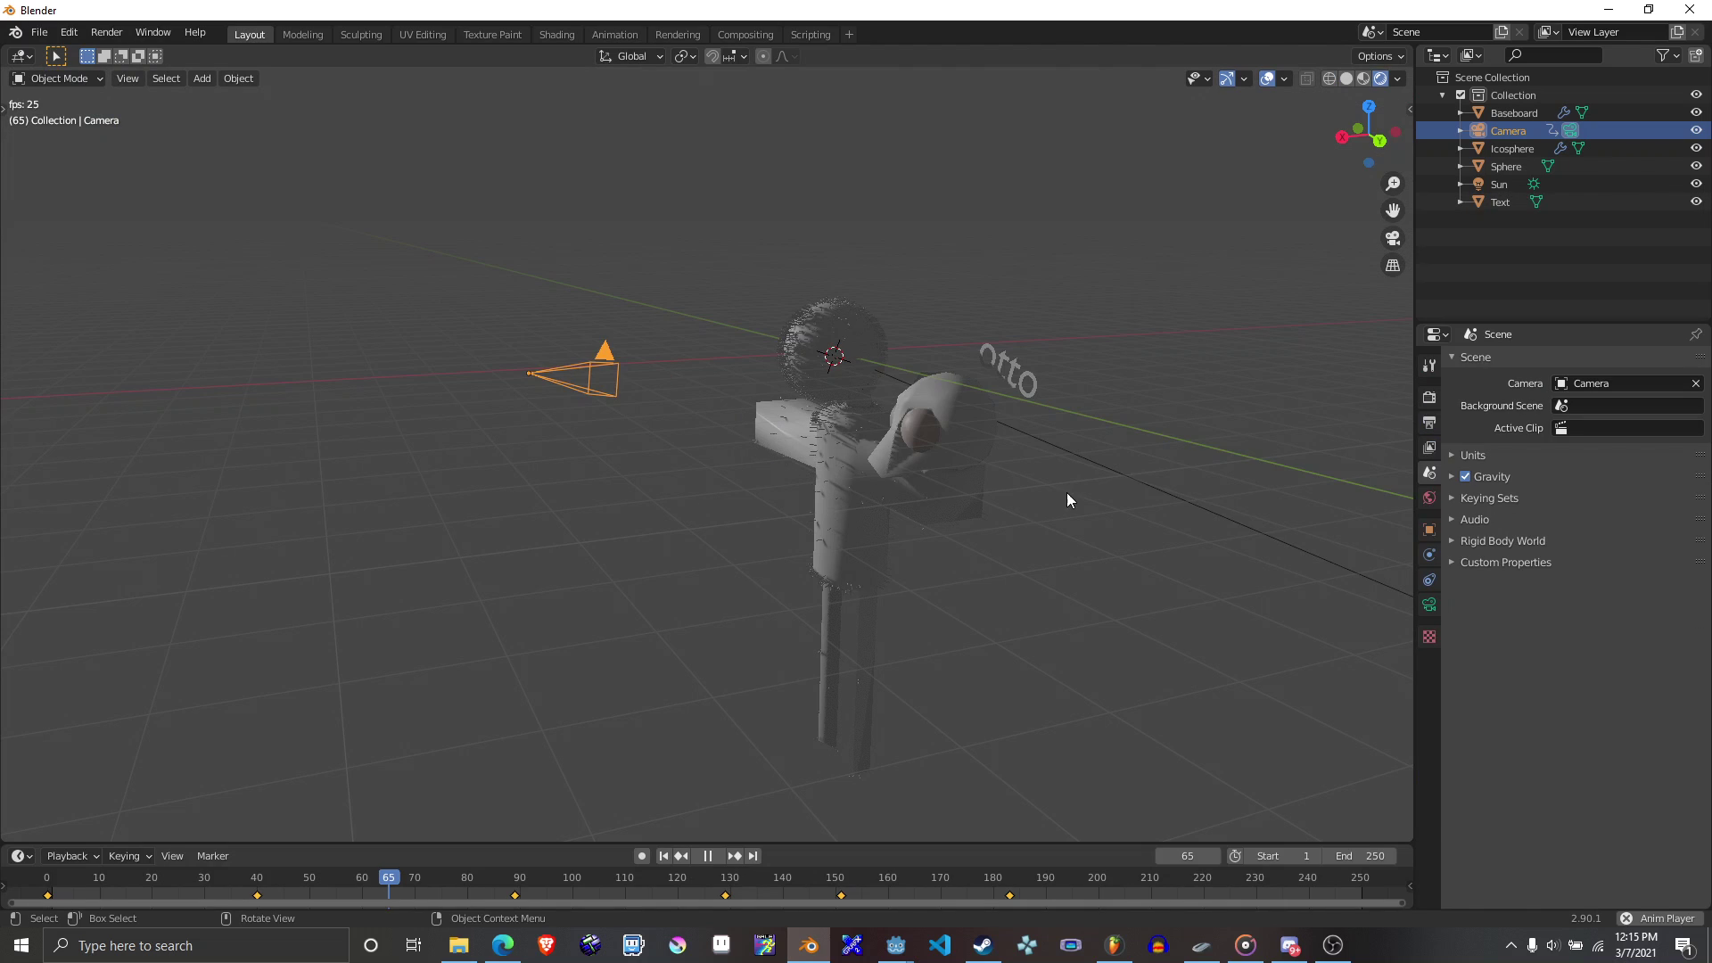
key(space)
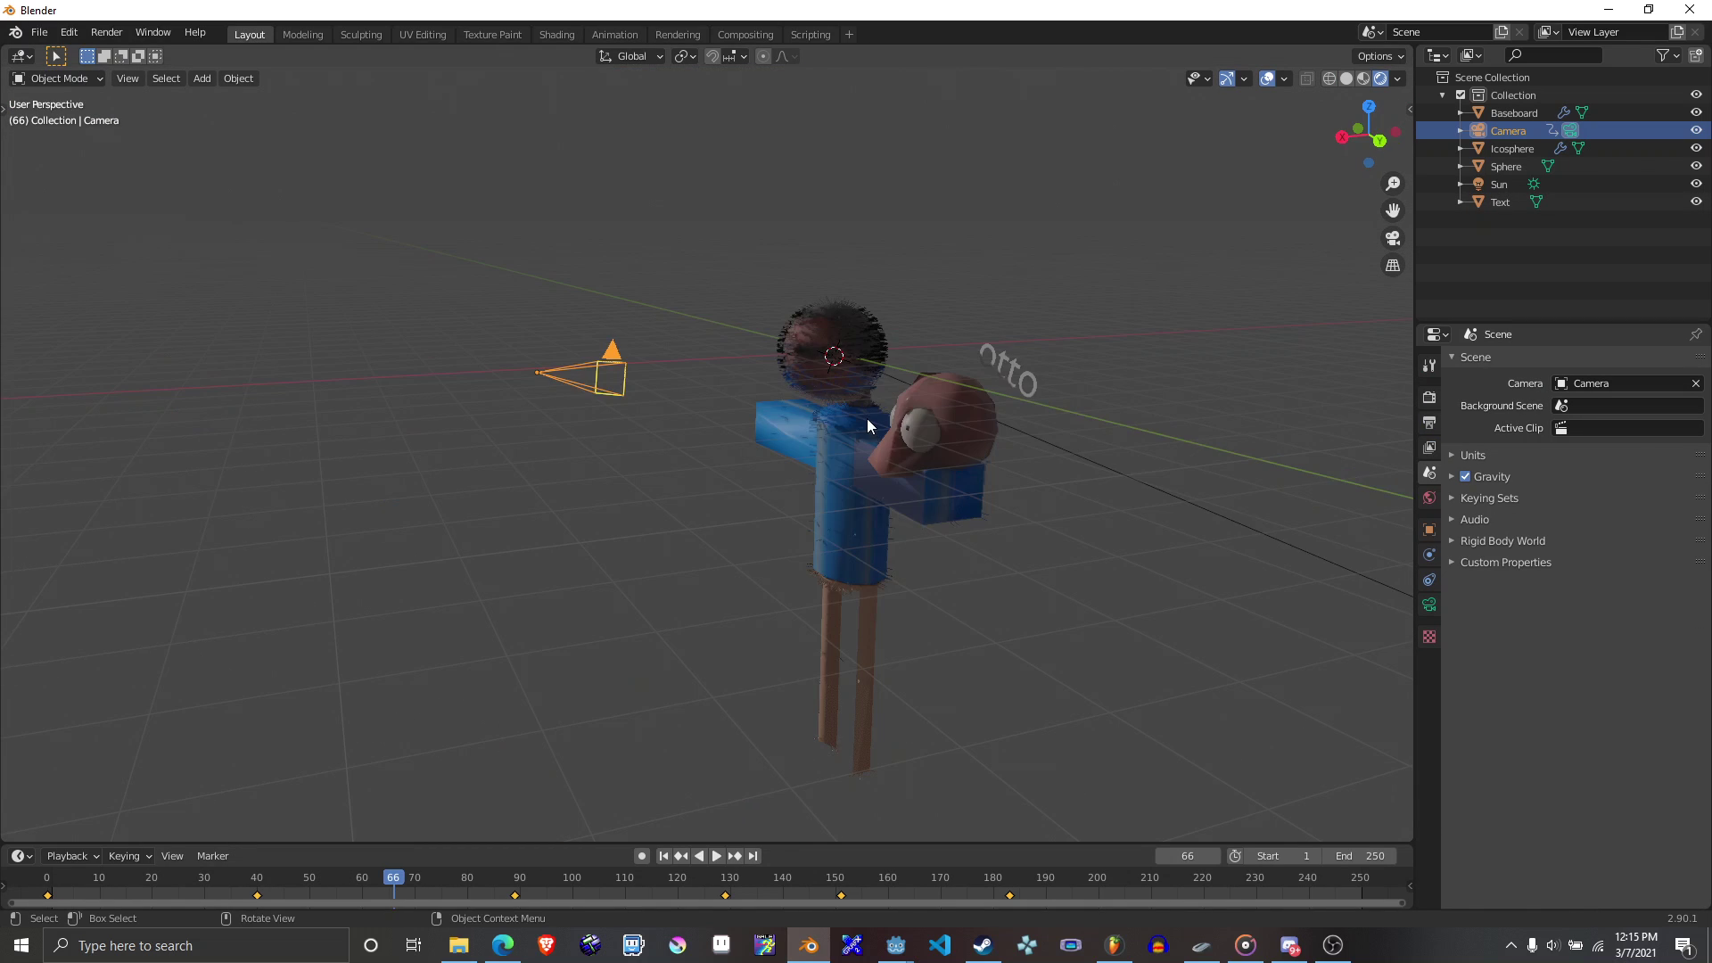
key(KP_0)
key(space)
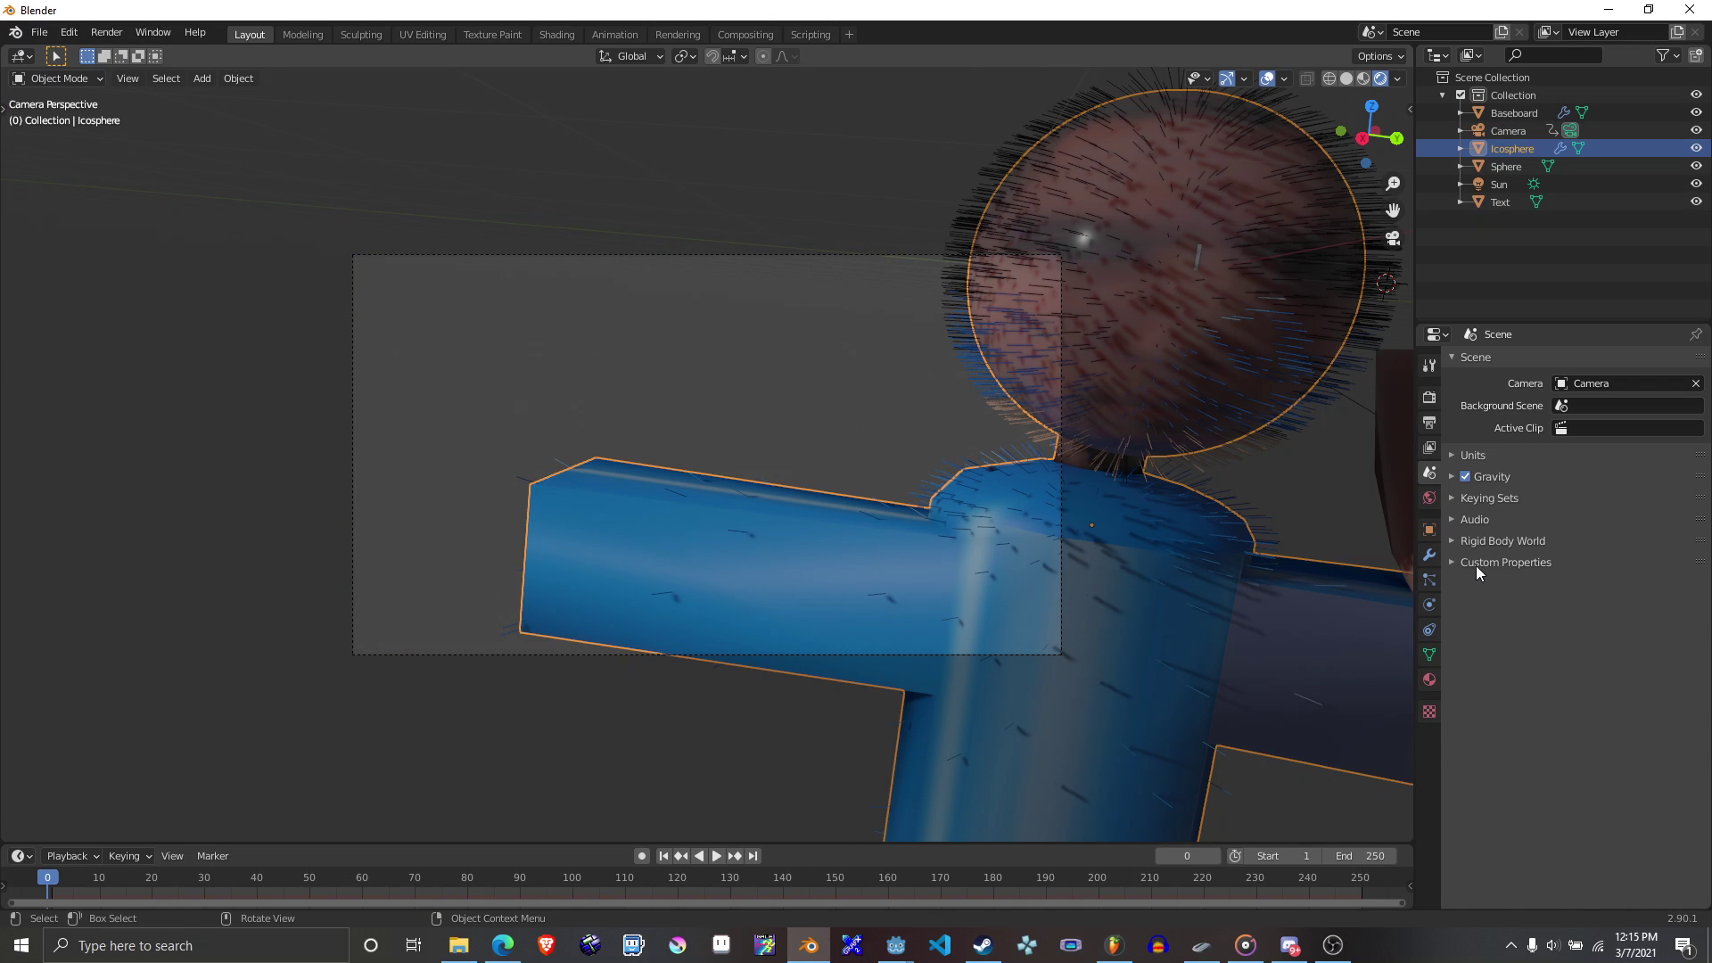
Change the character body's particle system from Hair to Emitter and preview the emitted particles from frame 0.
click(1429, 654)
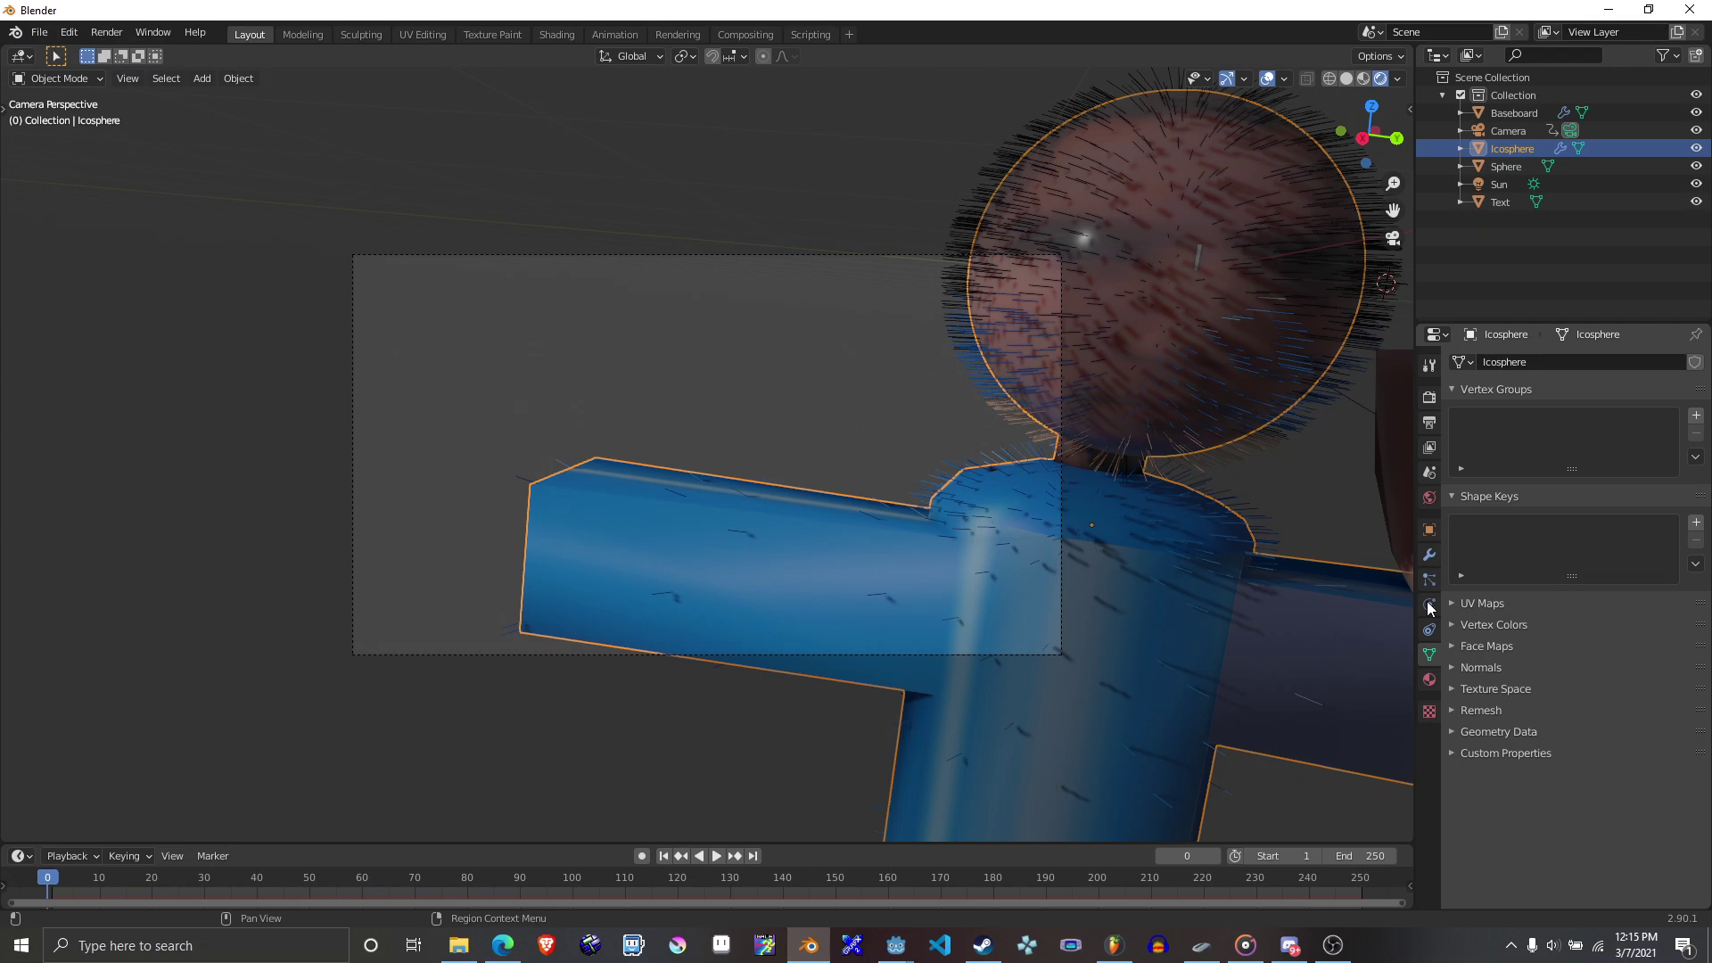
click(1430, 605)
click(1512, 459)
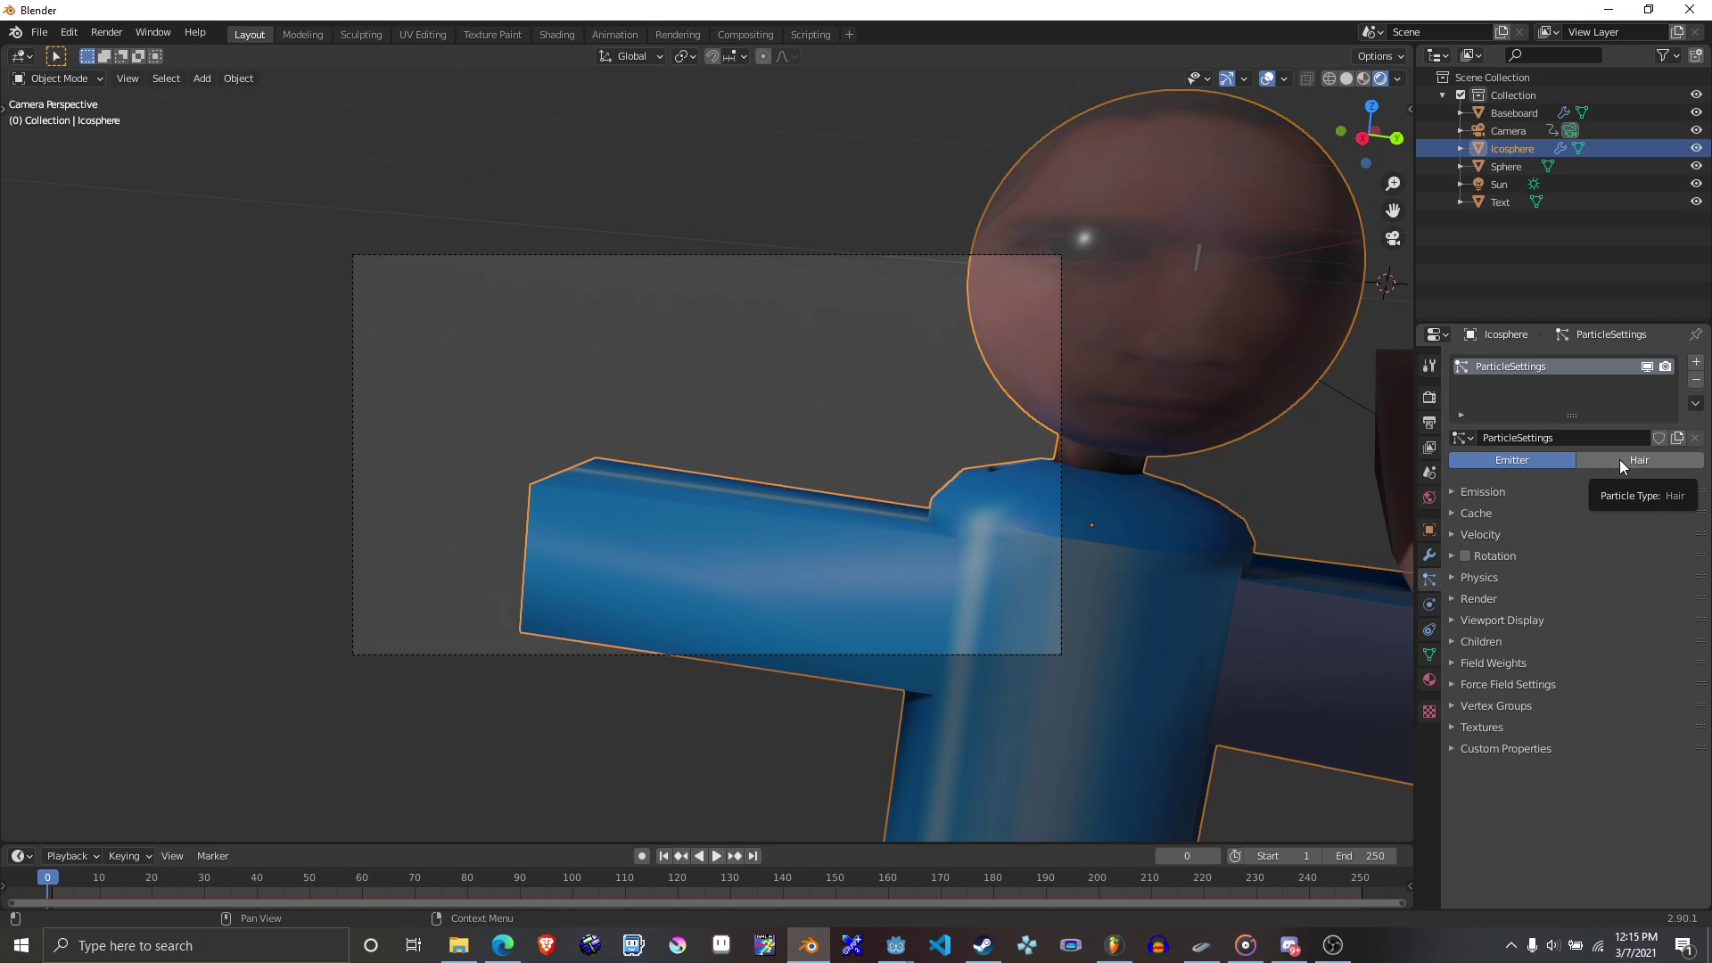
key(space)
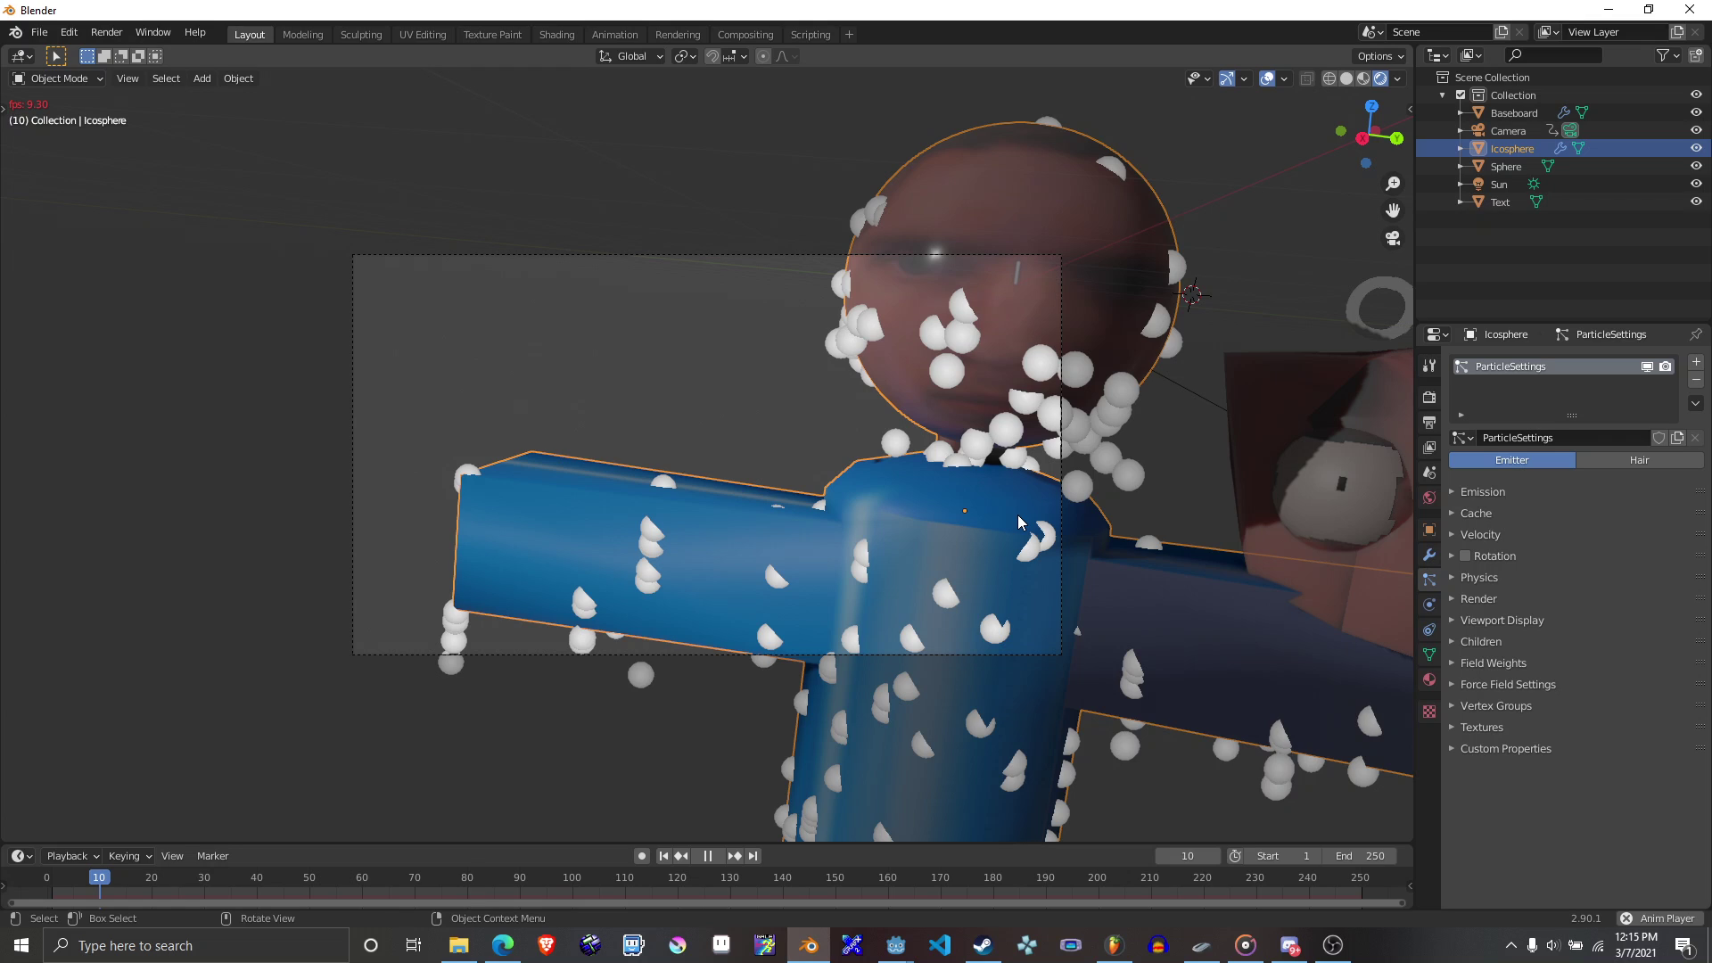
key(Escape)
Rename the body's particle settings to "particles".
click(1564, 438)
text(cu)
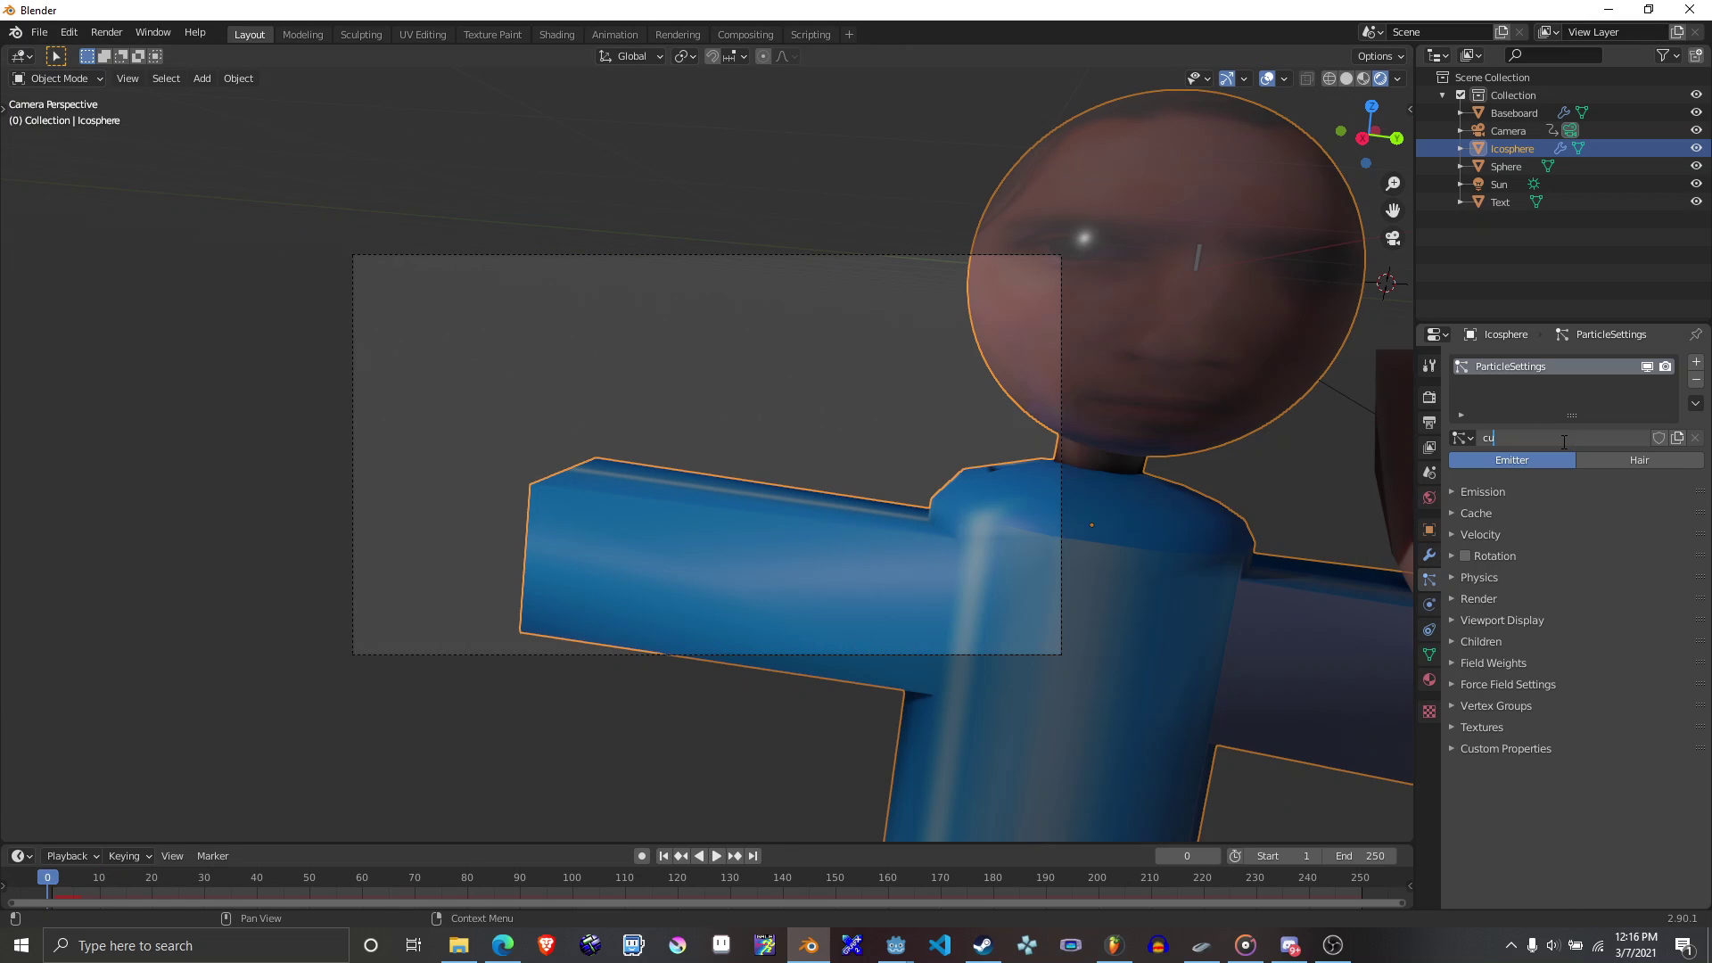
key(BackSpace)
key(BackSpace)
text(m)
key(BackSpace)
text(particles)
key(Return)
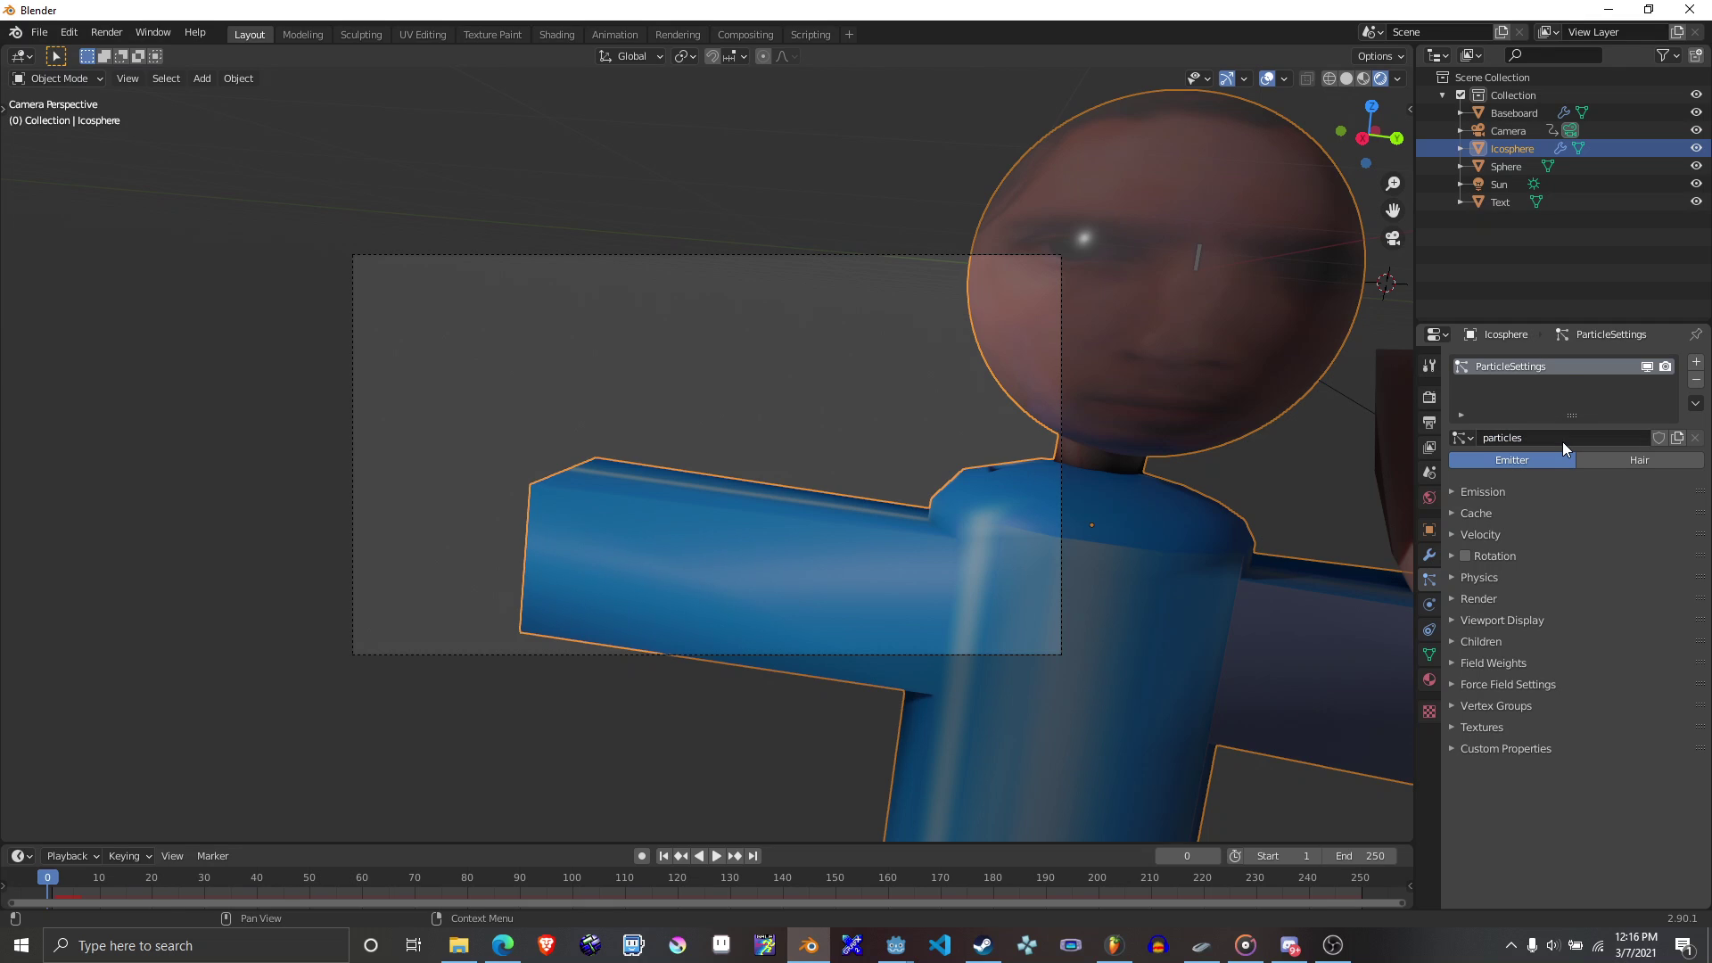
Remove the particle system from the character body and play the animation without it.
click(1697, 380)
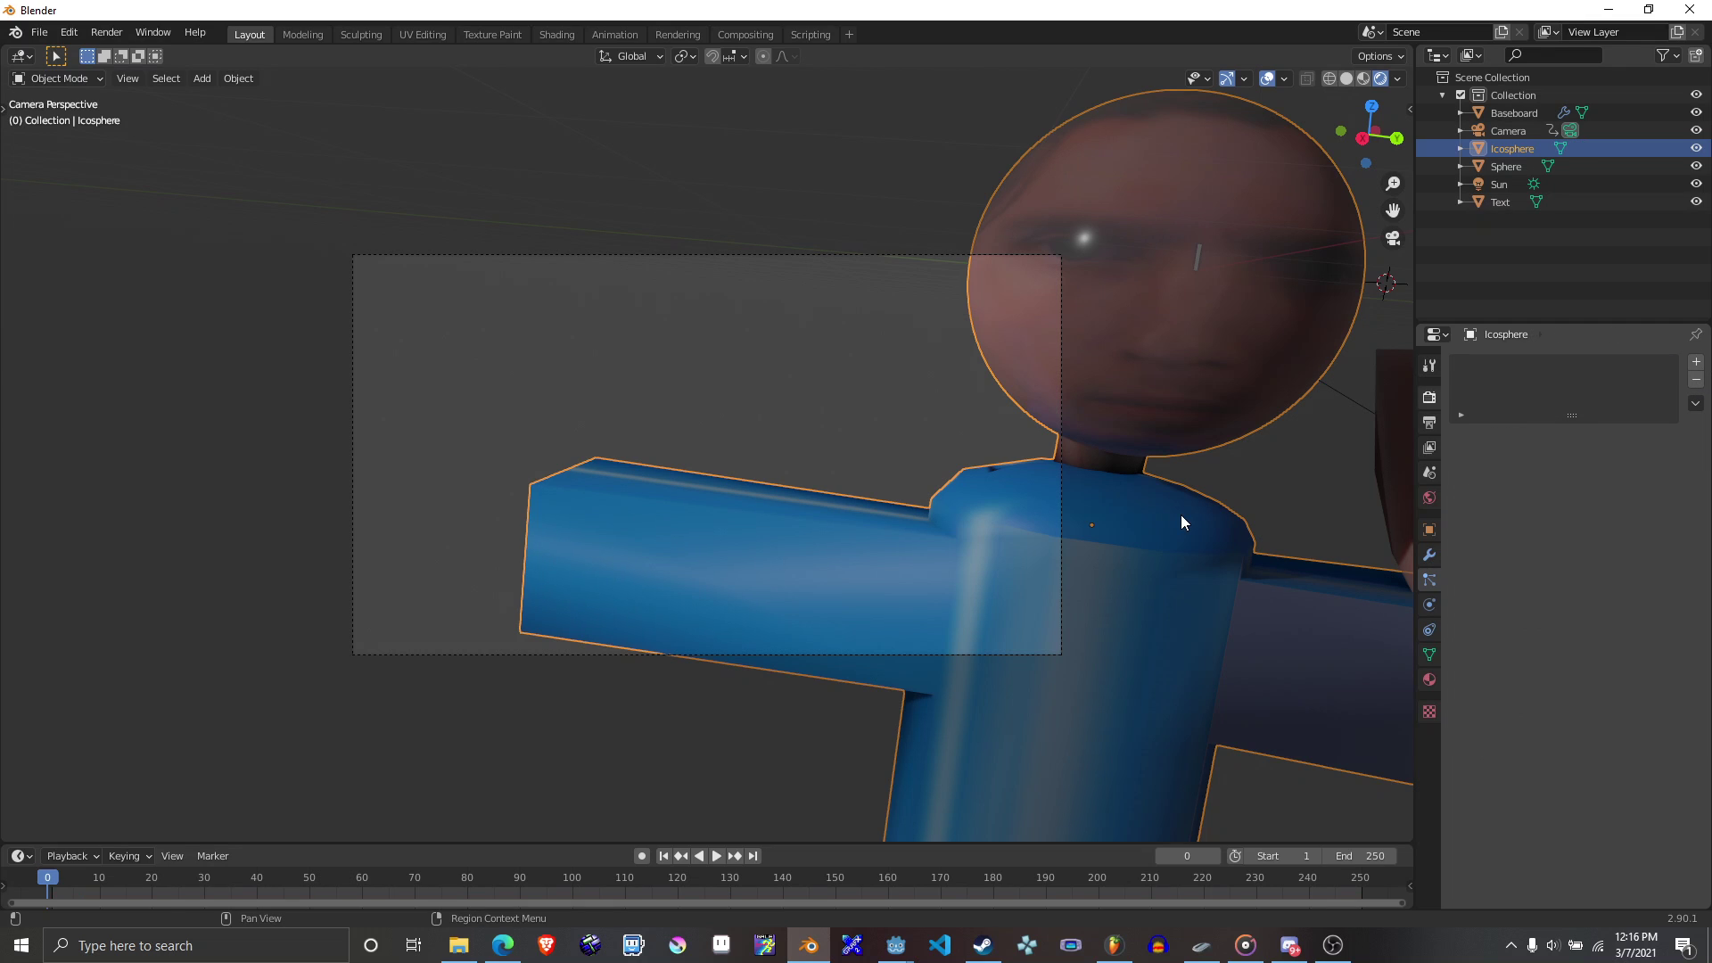
key(space)
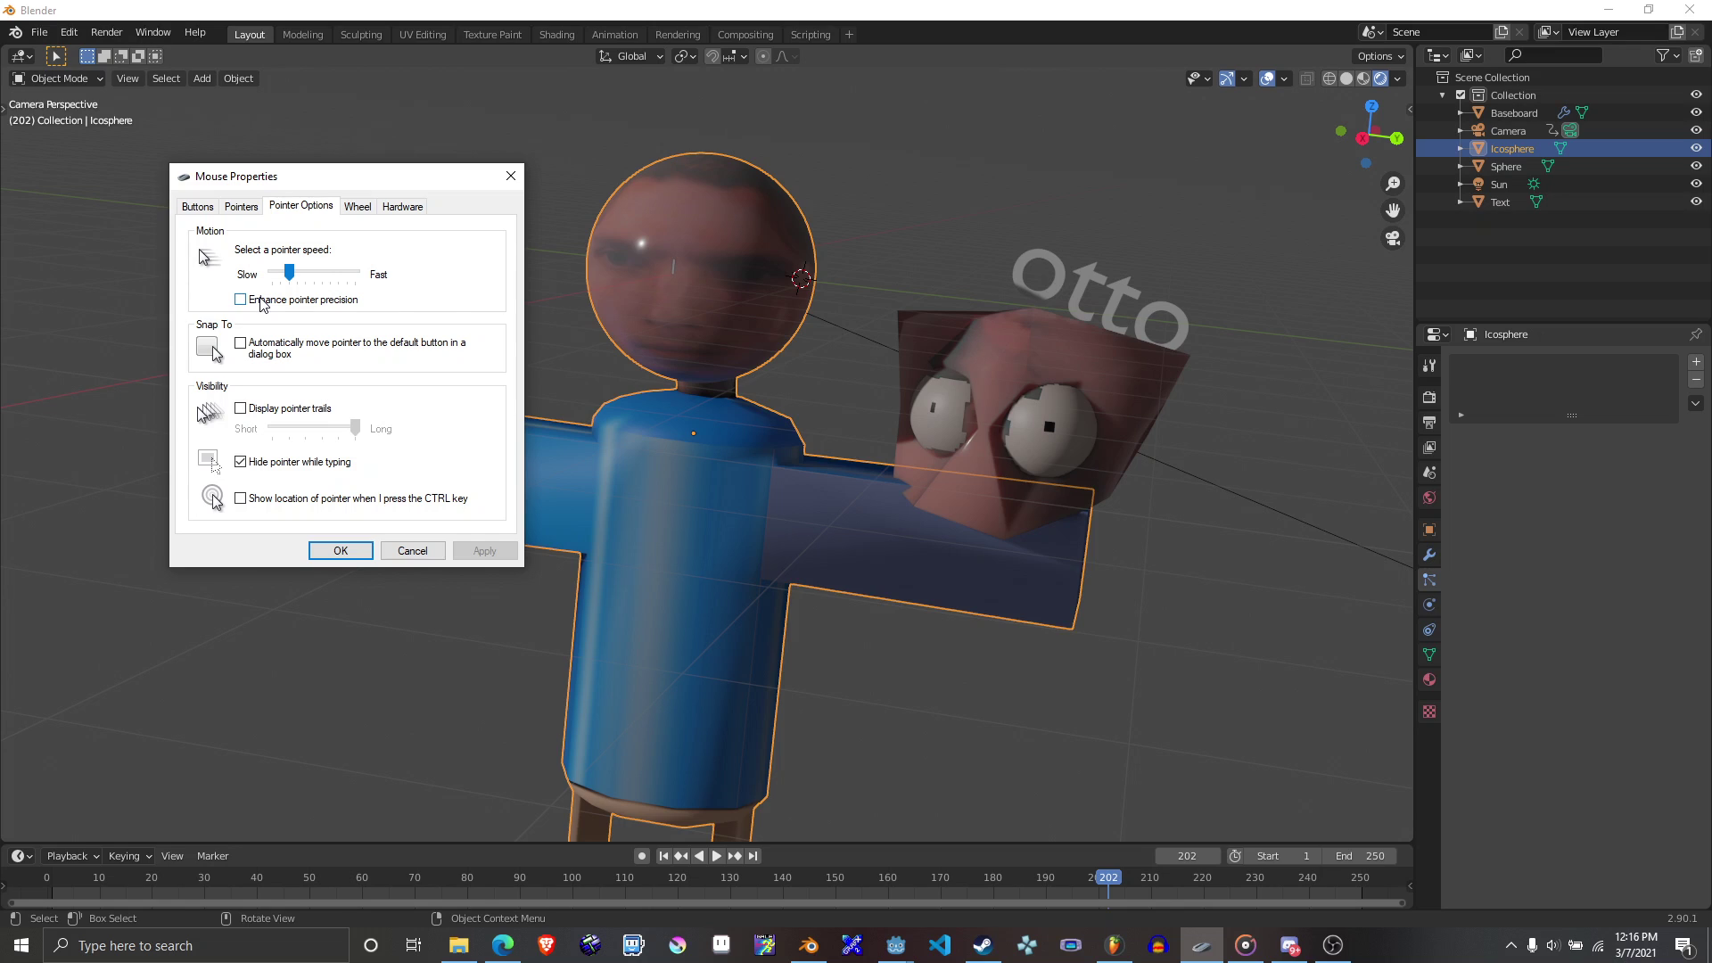
In Mouse Properties, set the pointer speed to the slowest value, enable Enhance pointer precision and apply the changes.
click(356, 206)
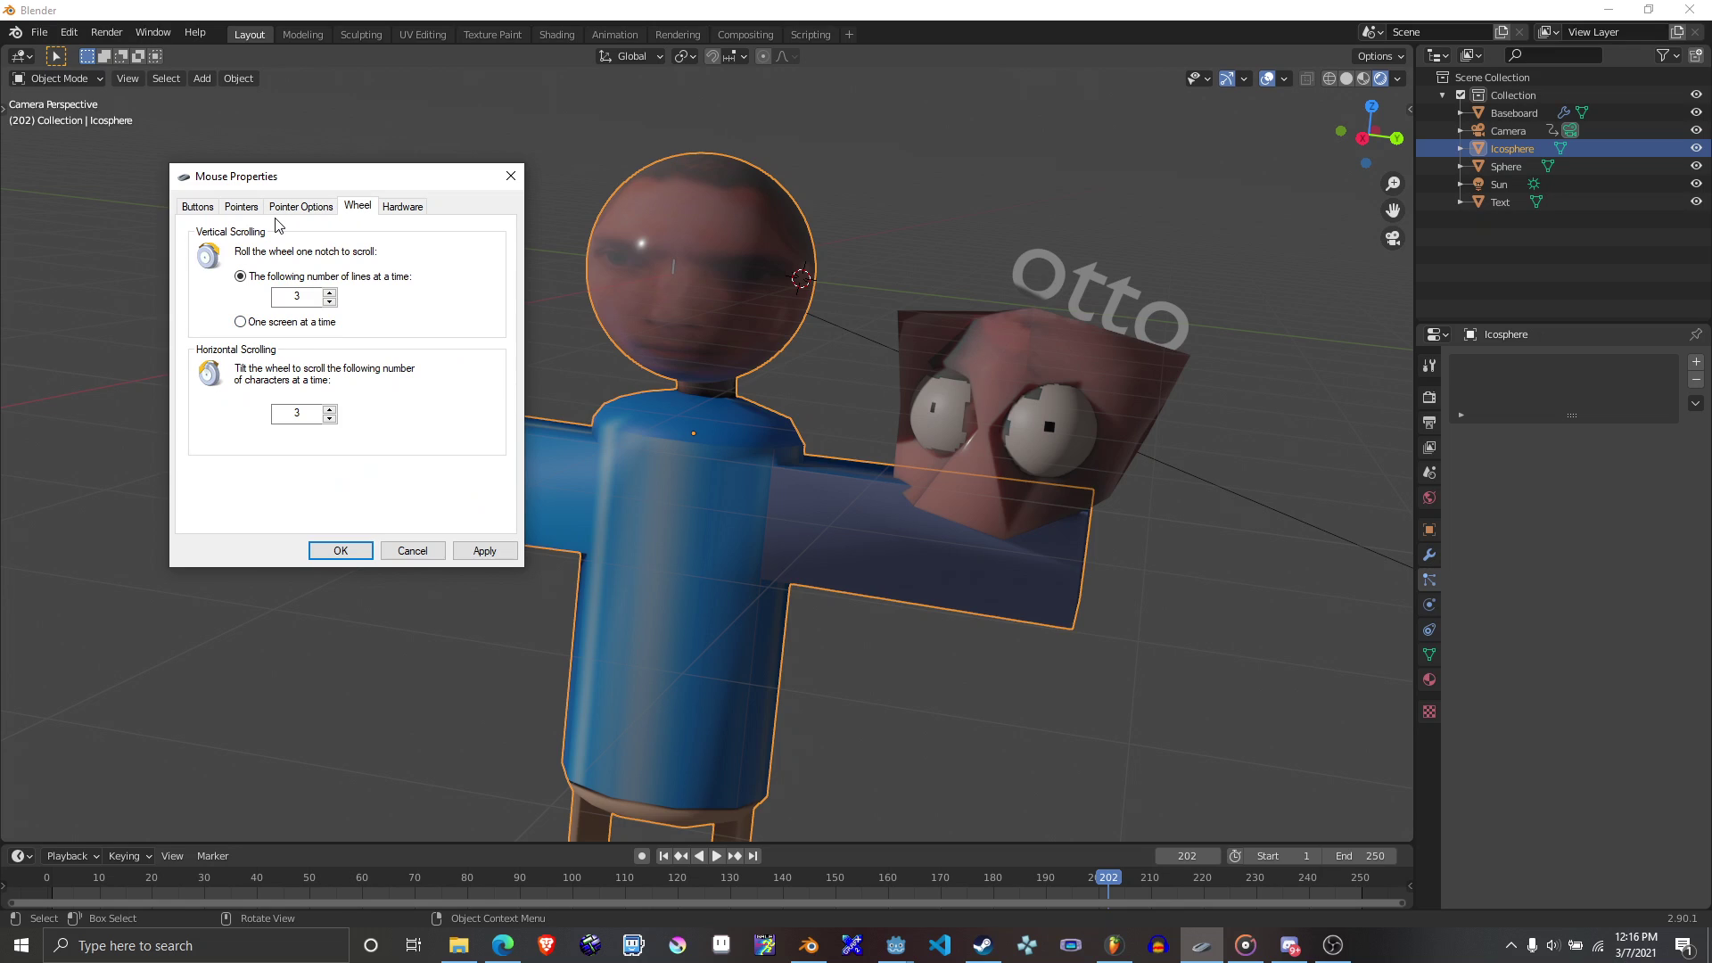
click(284, 208)
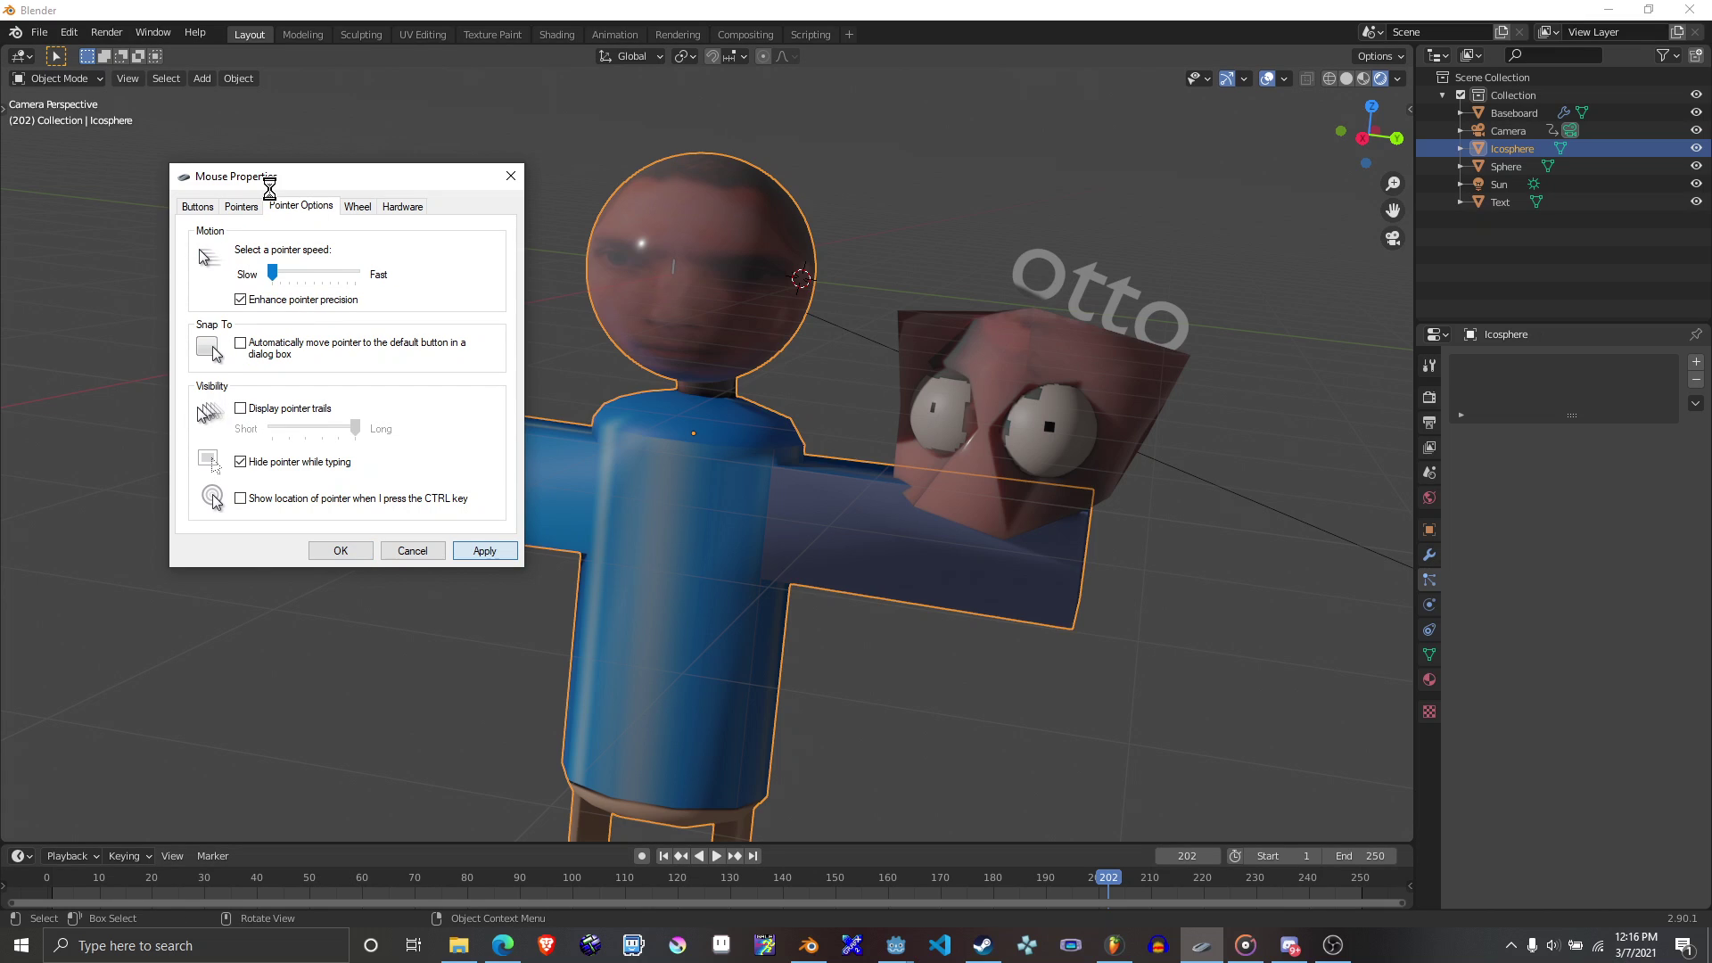
drag(339, 175, 381, 167)
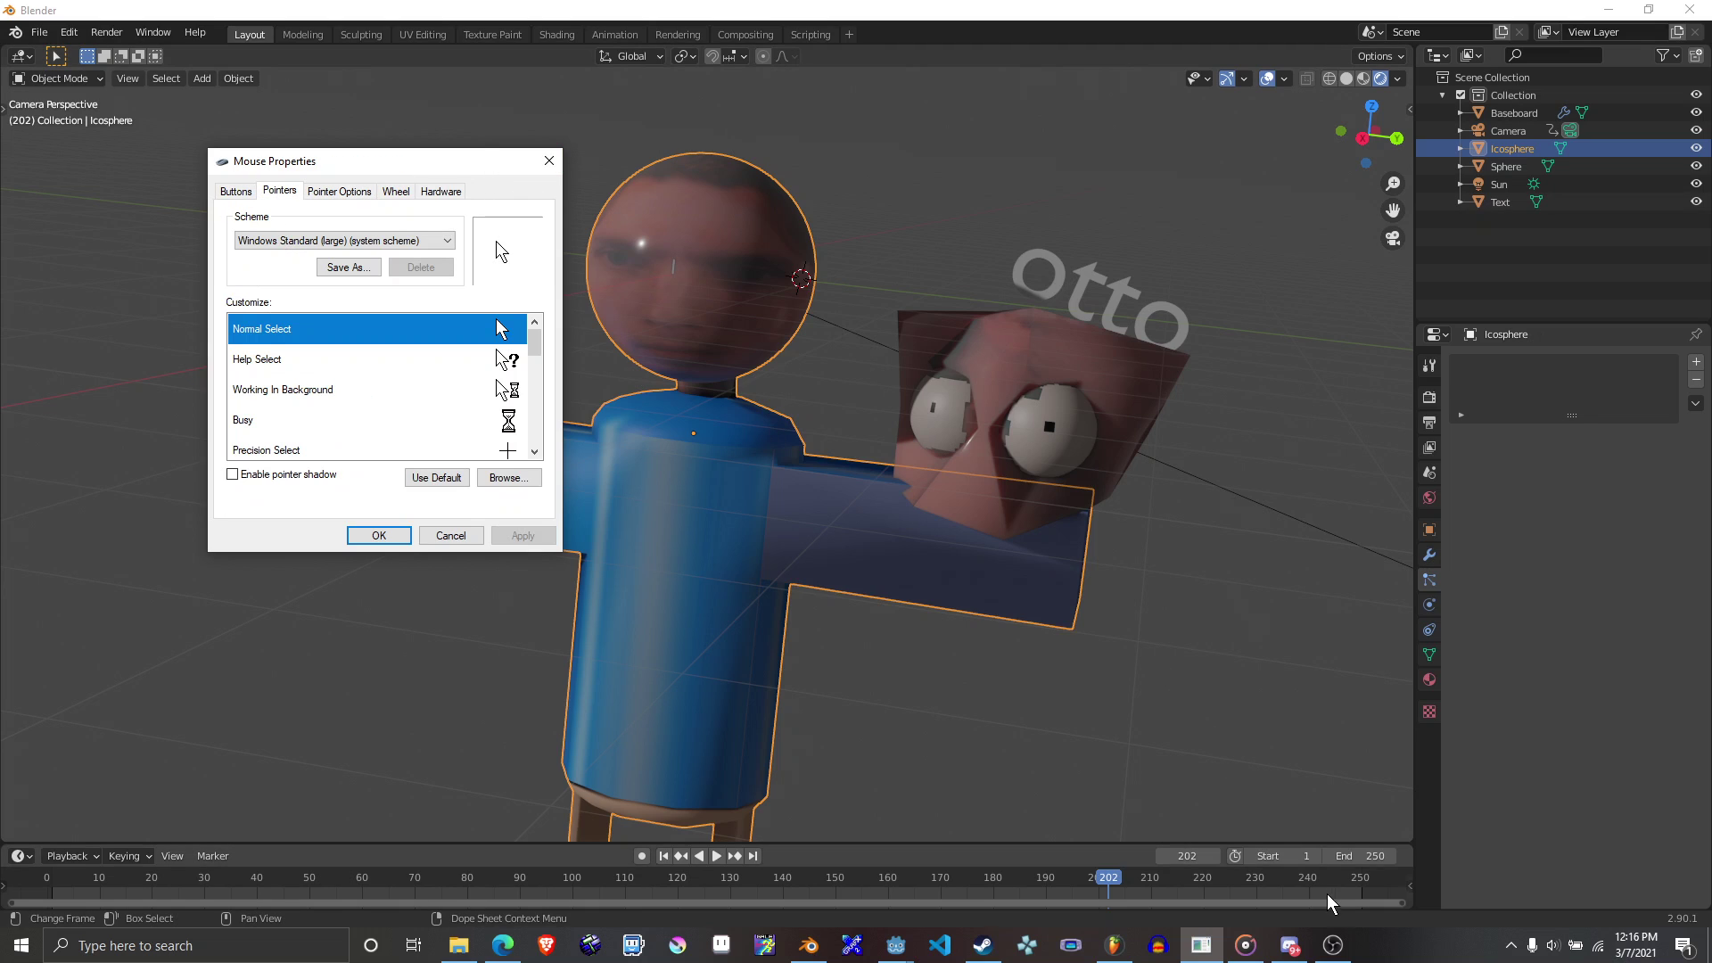
Set the mouse's double-click speed to the slowest value, turn on ClickLock and apply the changes.
click(253, 191)
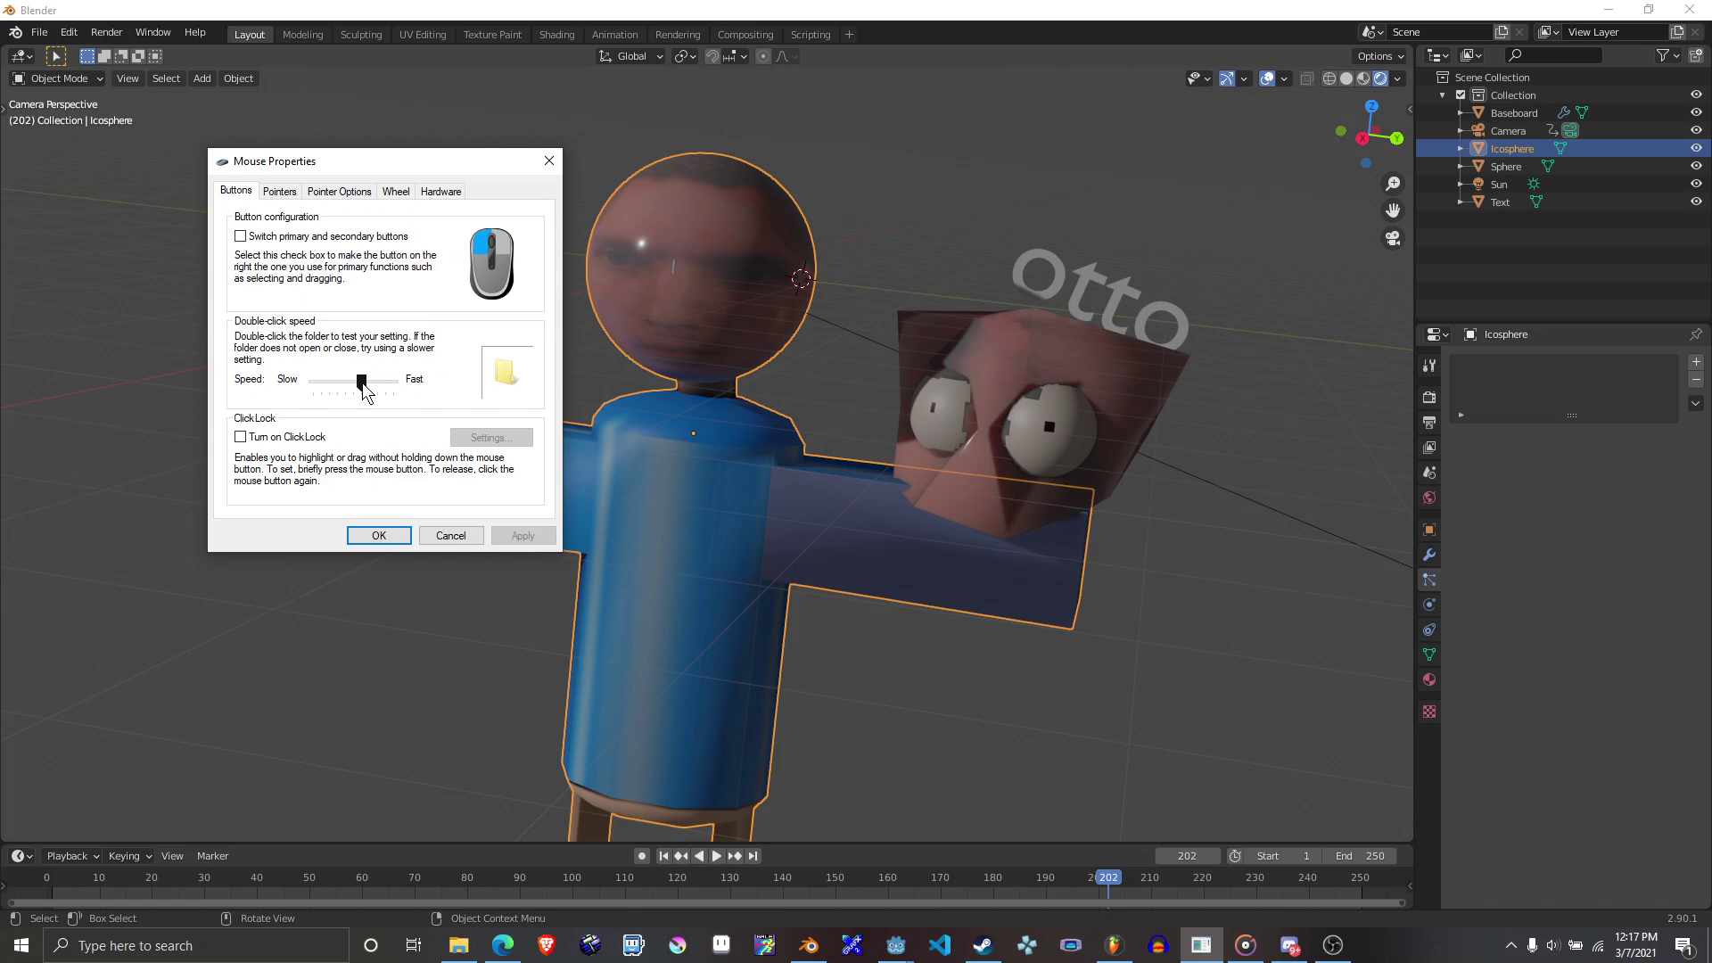
drag(362, 382, 313, 382)
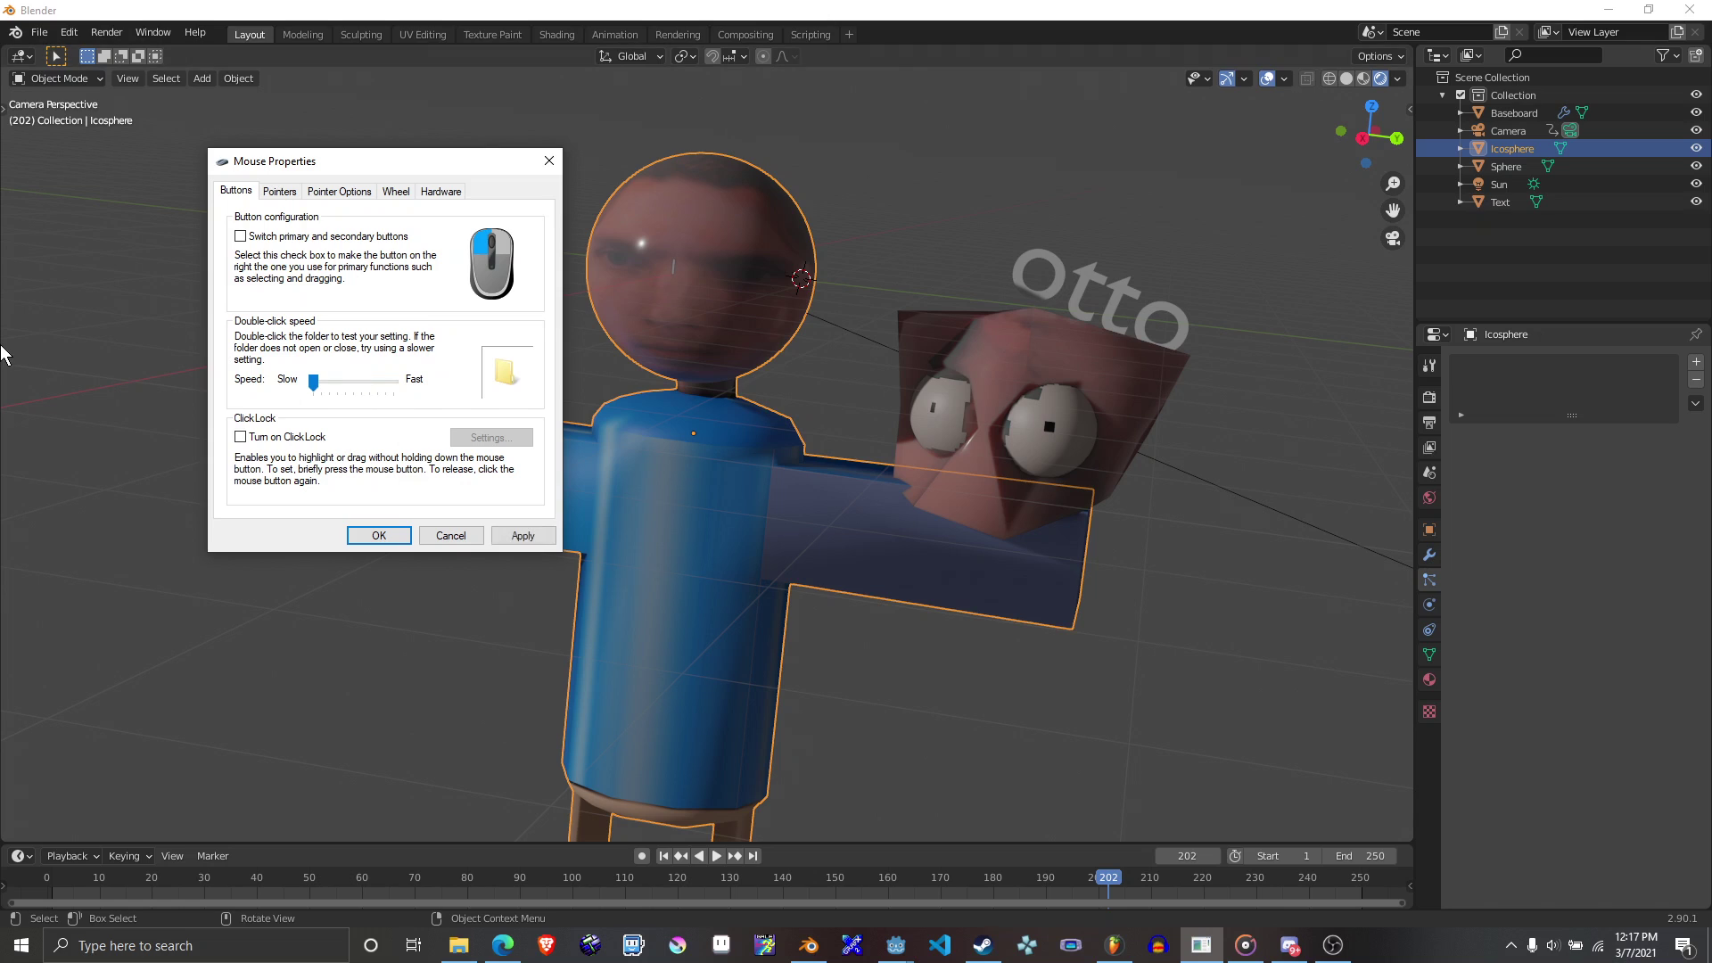
click(324, 436)
click(512, 532)
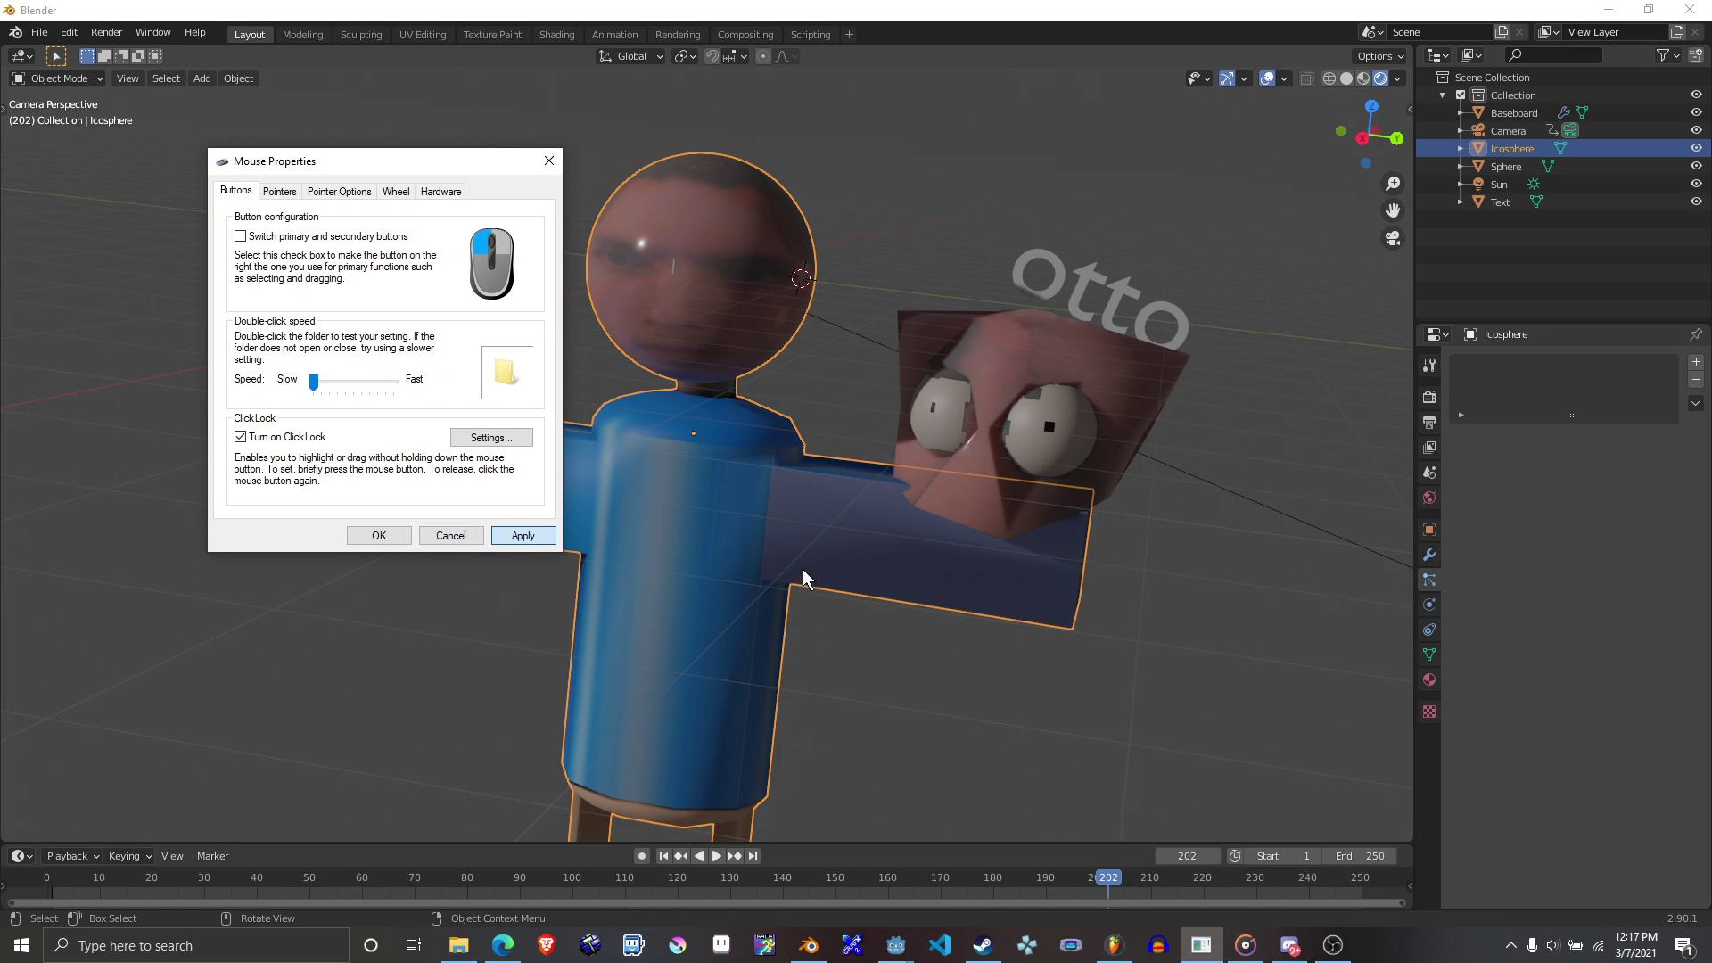
Switch to the OBS Studio window.
click(1332, 945)
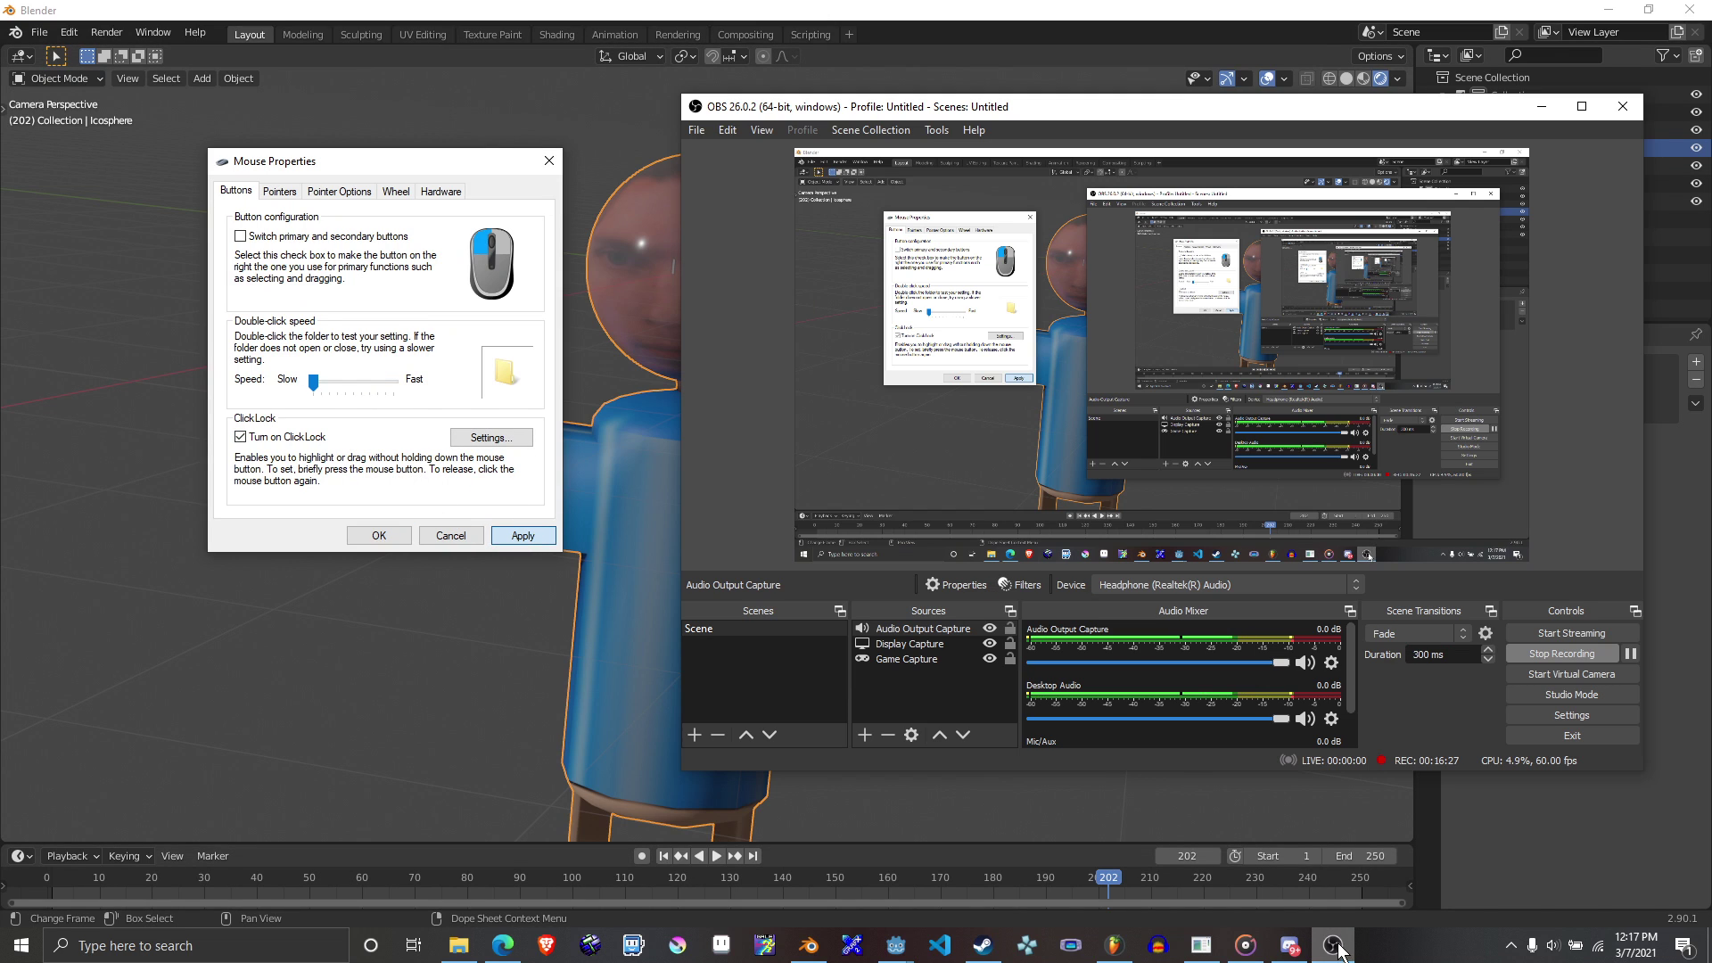